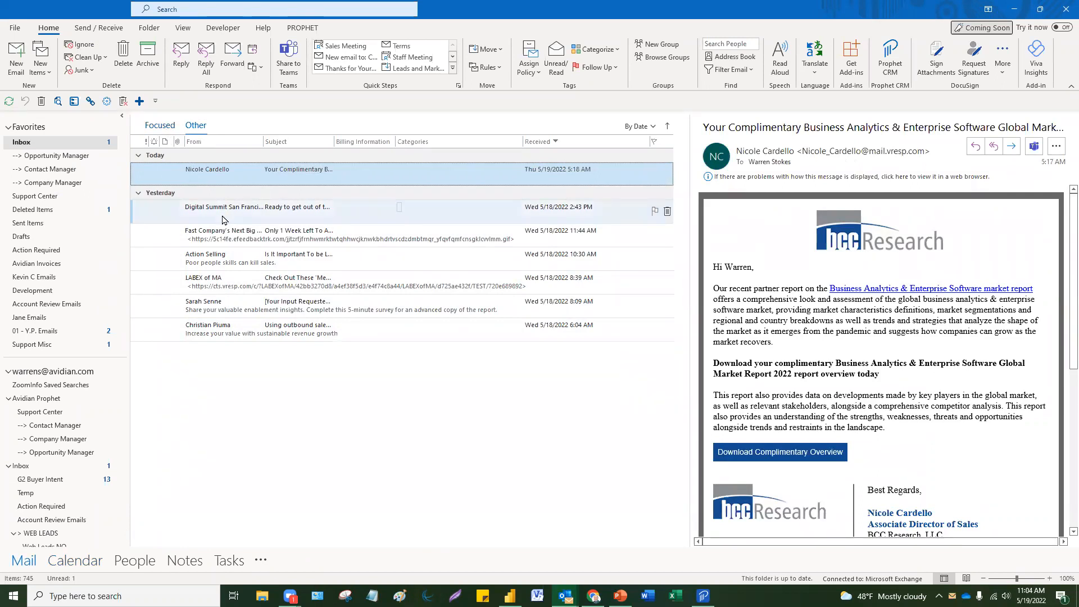
Step: Drag the BCC Research report email onto People to start a prefilled new contact
left_click(169, 131)
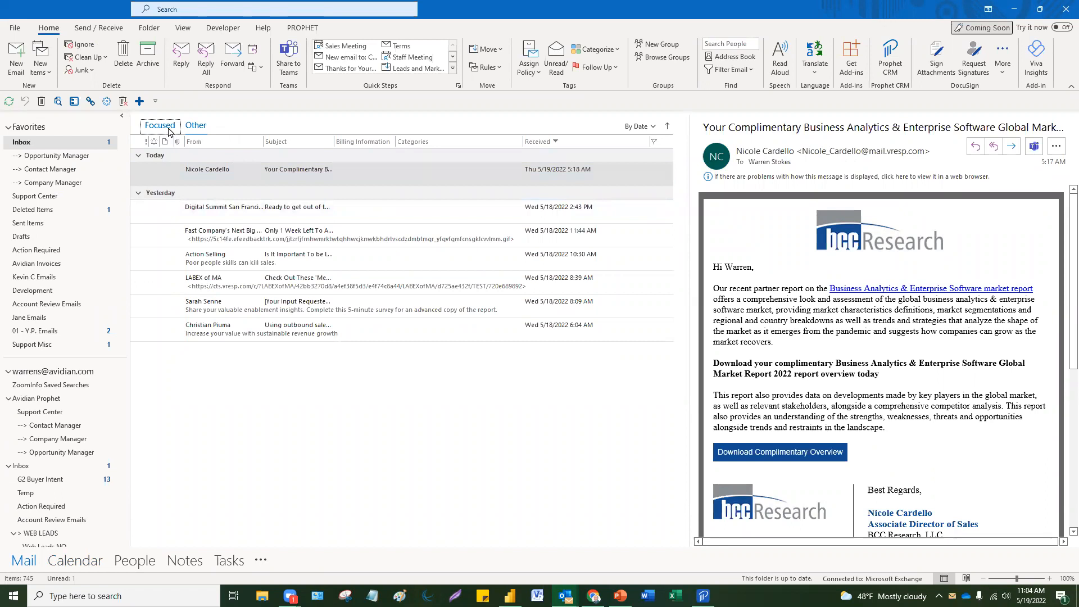
left_click(198, 126)
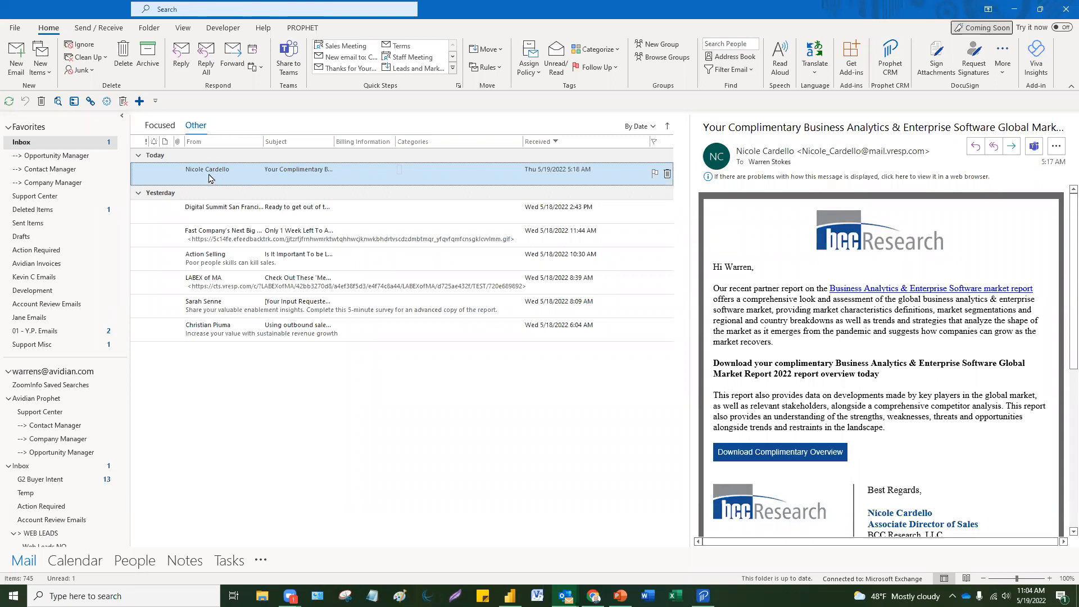
left_click_drag(209, 179, 141, 570)
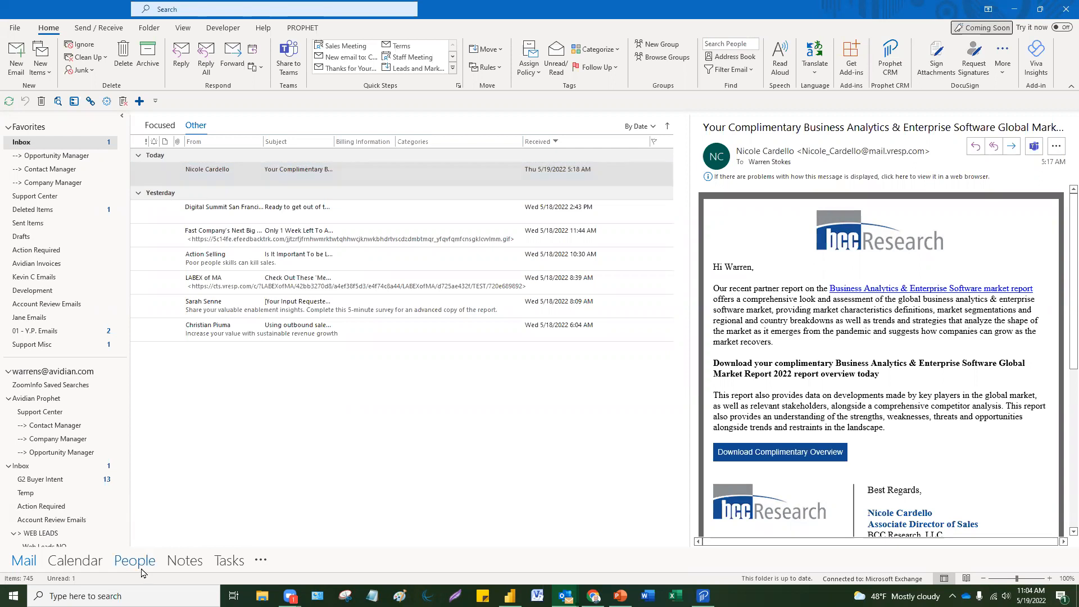
scroll(408, 347, "down", 3)
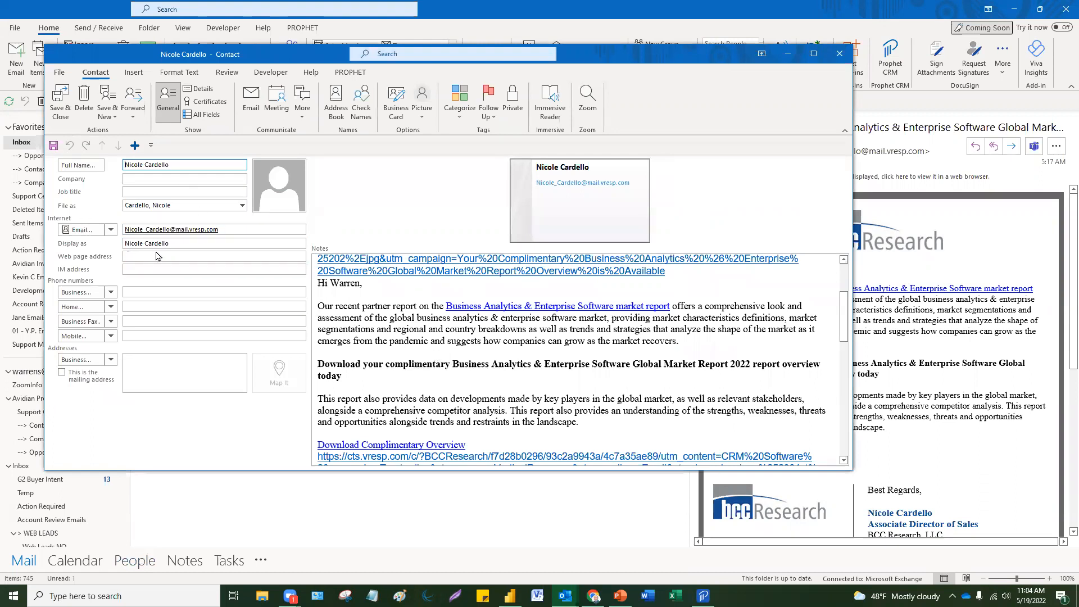
Step: Fill in job title Associate Director of Sales, business phone and company BCC Research, LLC from the signature
left_click(585, 371)
scroll(583, 372, "down", 5)
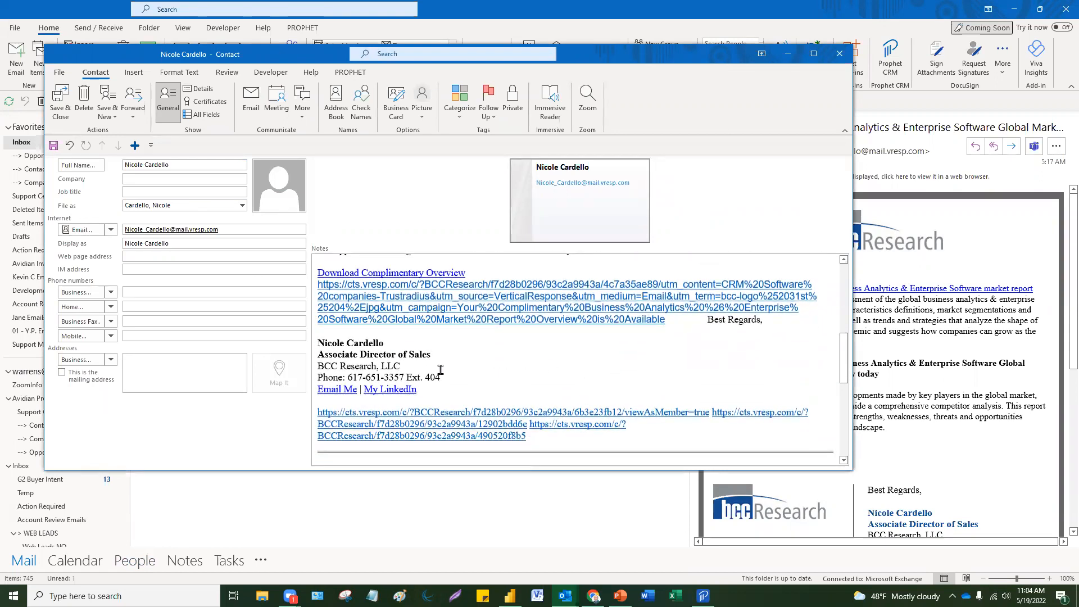
triple_click(423, 355)
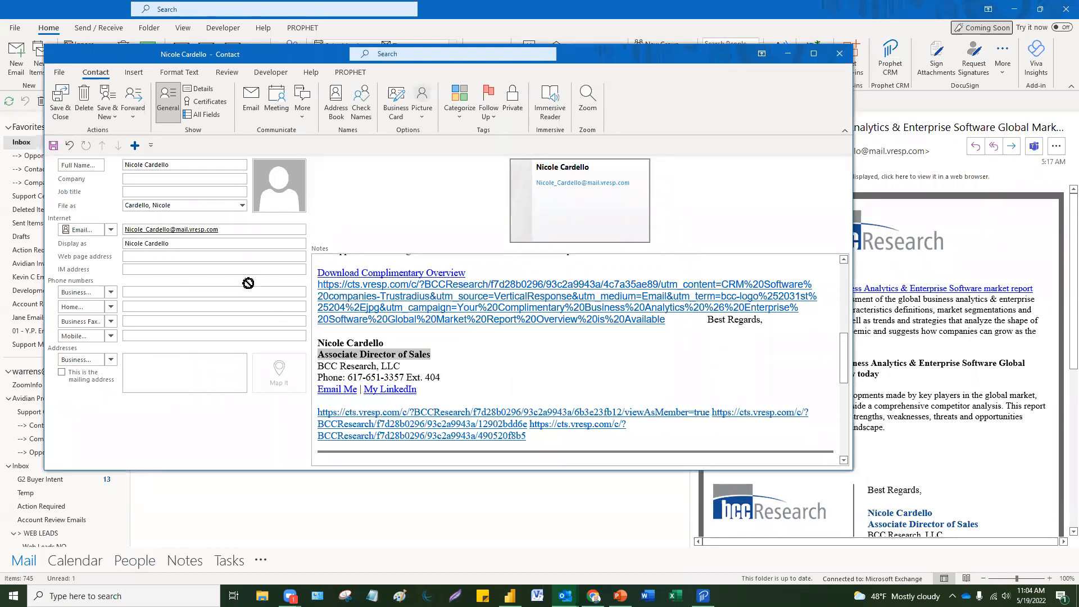
left_click(147, 193)
left_click_drag(147, 195, 147, 195)
scroll(433, 381, "down", 1)
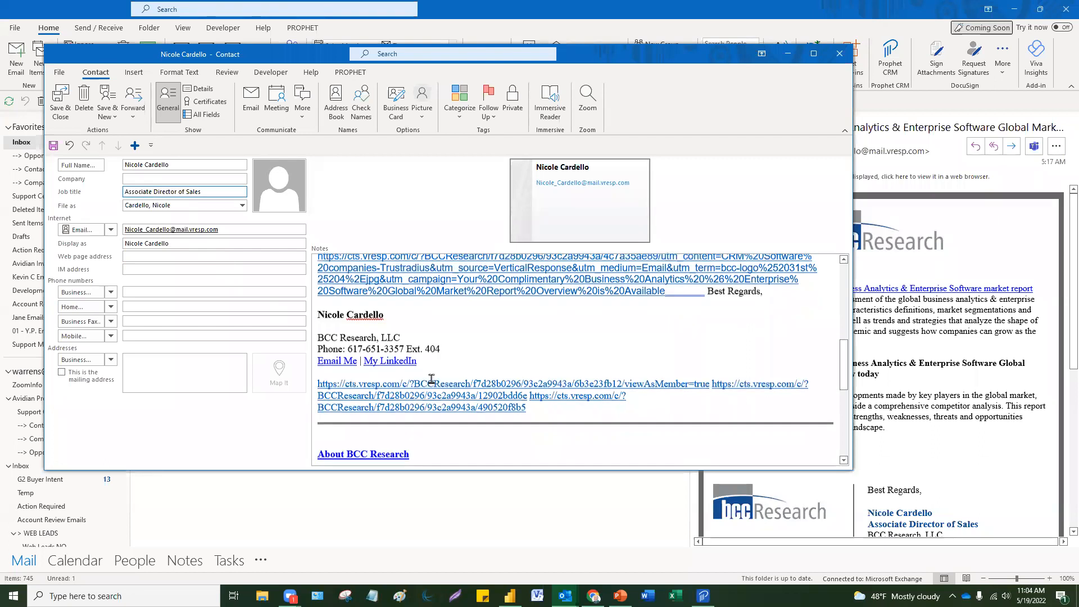
left_click_drag(440, 348, 174, 298)
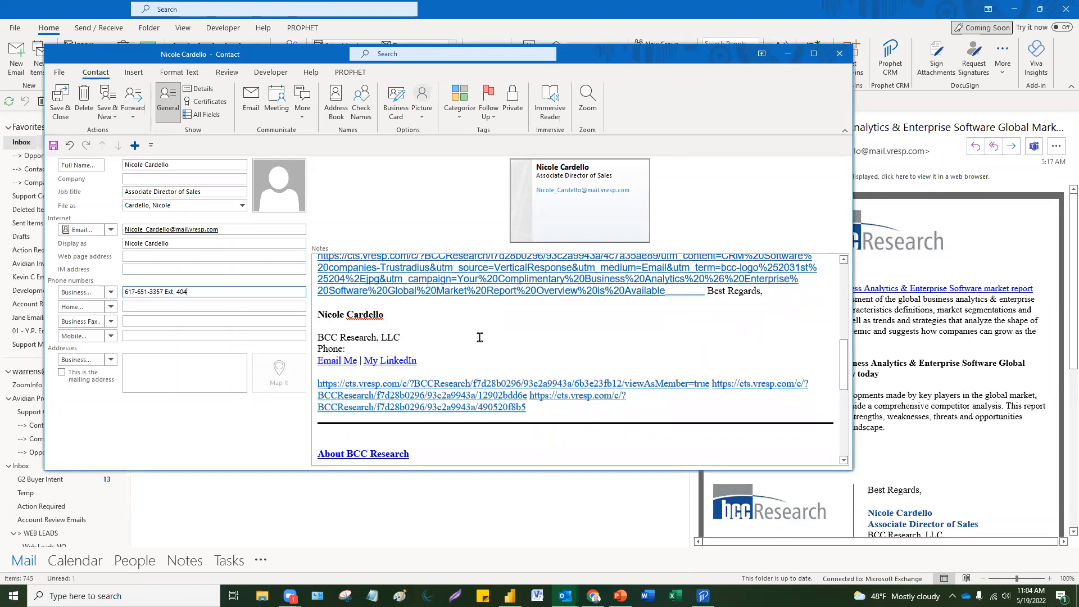
scroll(479, 340, "down", 1)
left_click_drag(401, 310, 163, 182)
Step: Move the two address lines into Address and delete the tracking link and greeting from the notes
scroll(501, 322, "down", 5)
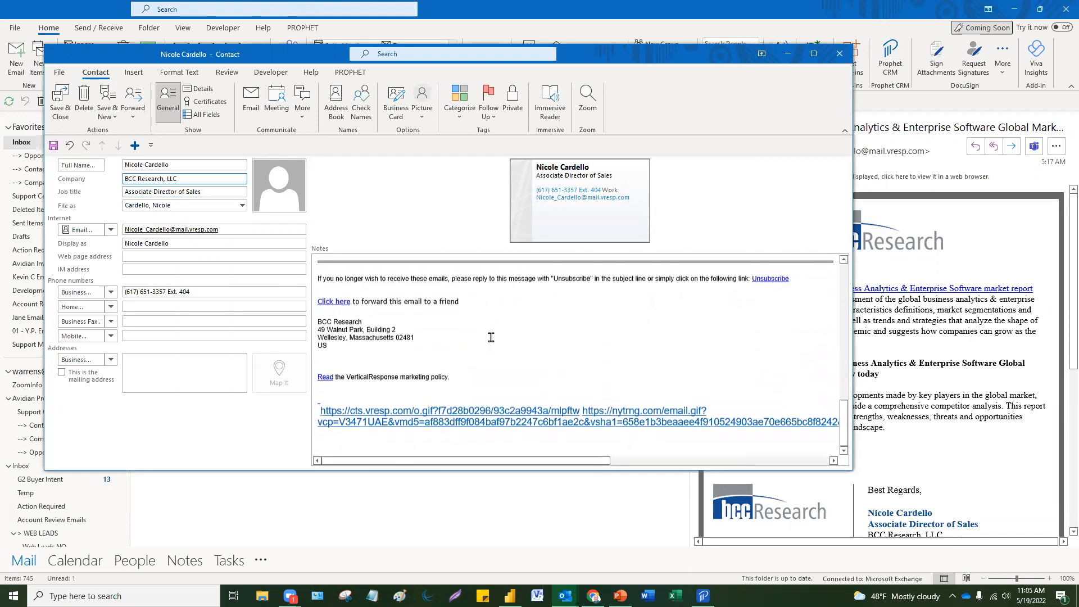
left_click_drag(415, 334, 187, 375)
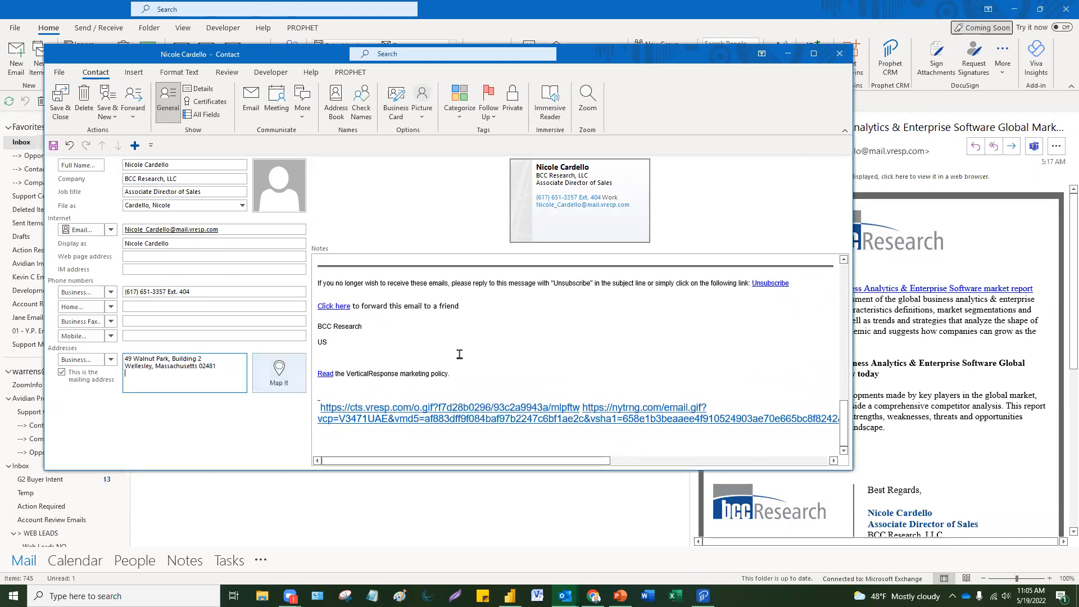
scroll(468, 341, "up", 10)
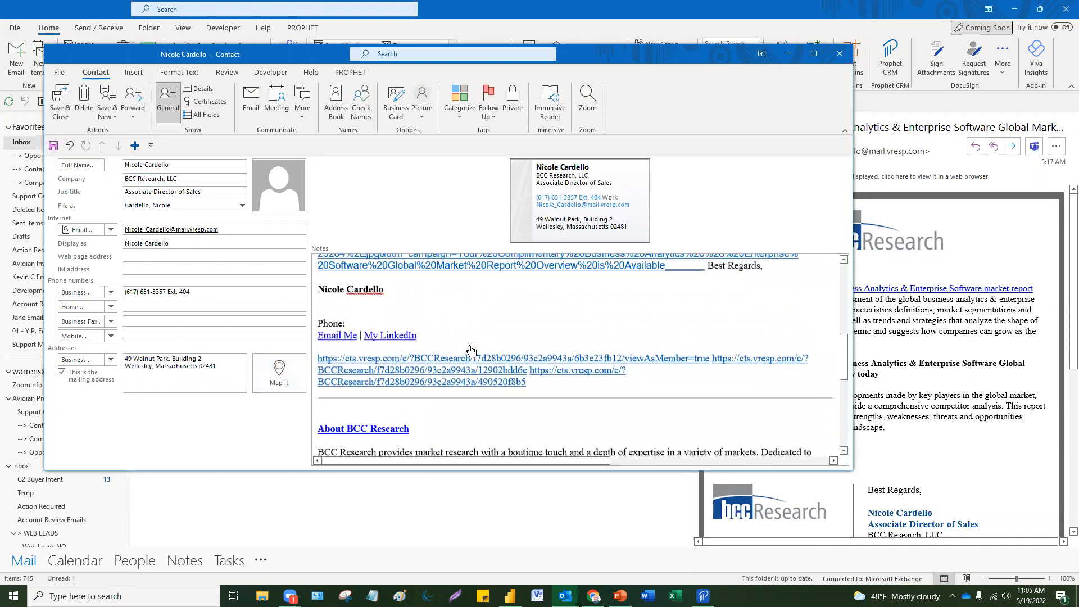
scroll(470, 346, "up", 8)
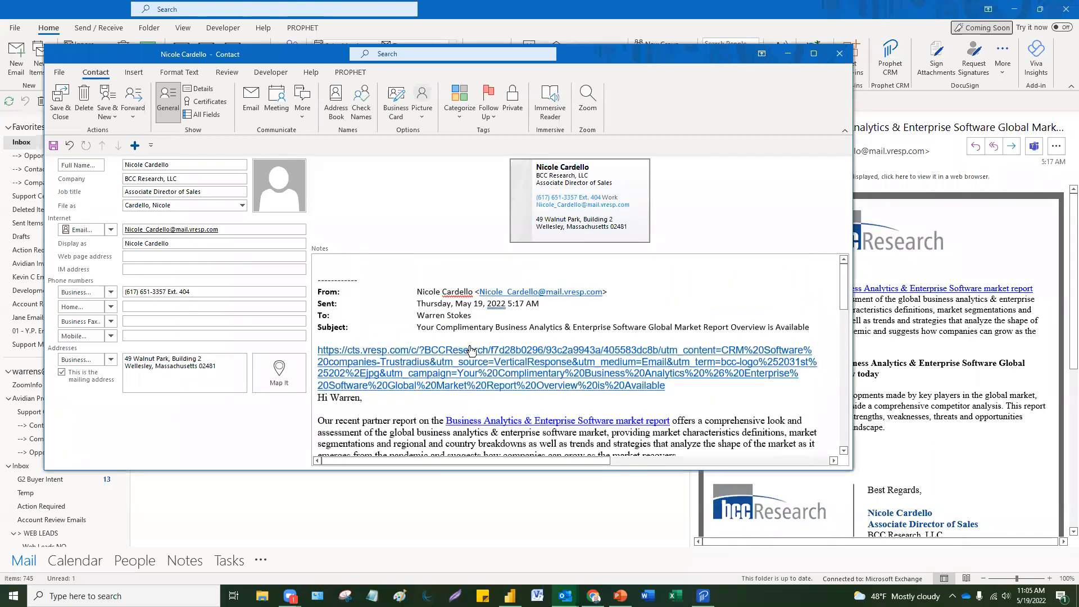
left_click_drag(363, 398, 290, 351)
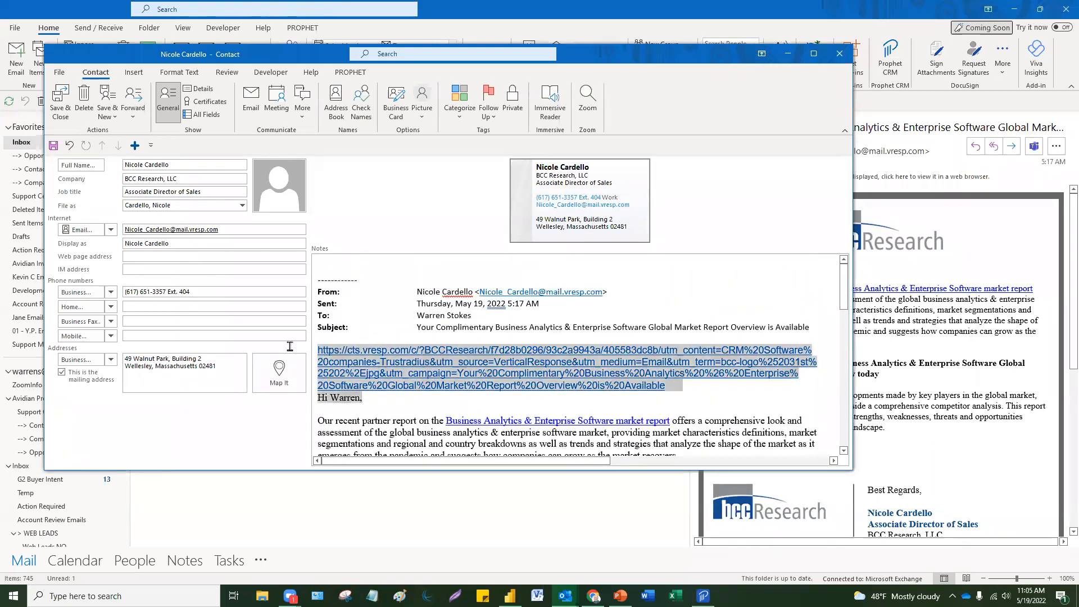
key("Delete")
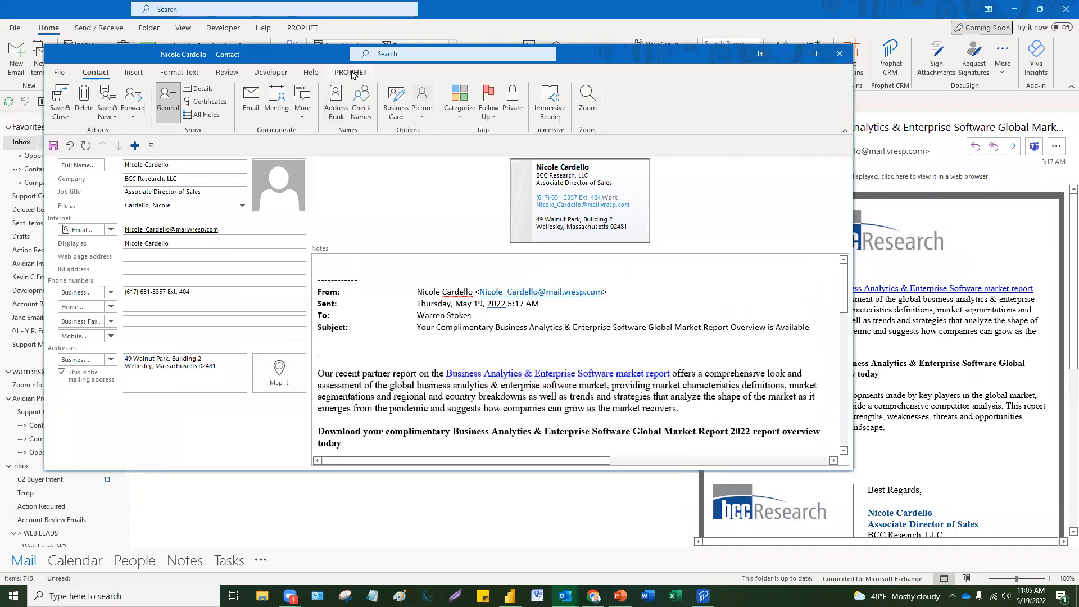
Step: Run PROPHET's Create on the contact, then close the contact window, saving changes
left_click(350, 72)
left_click(245, 104)
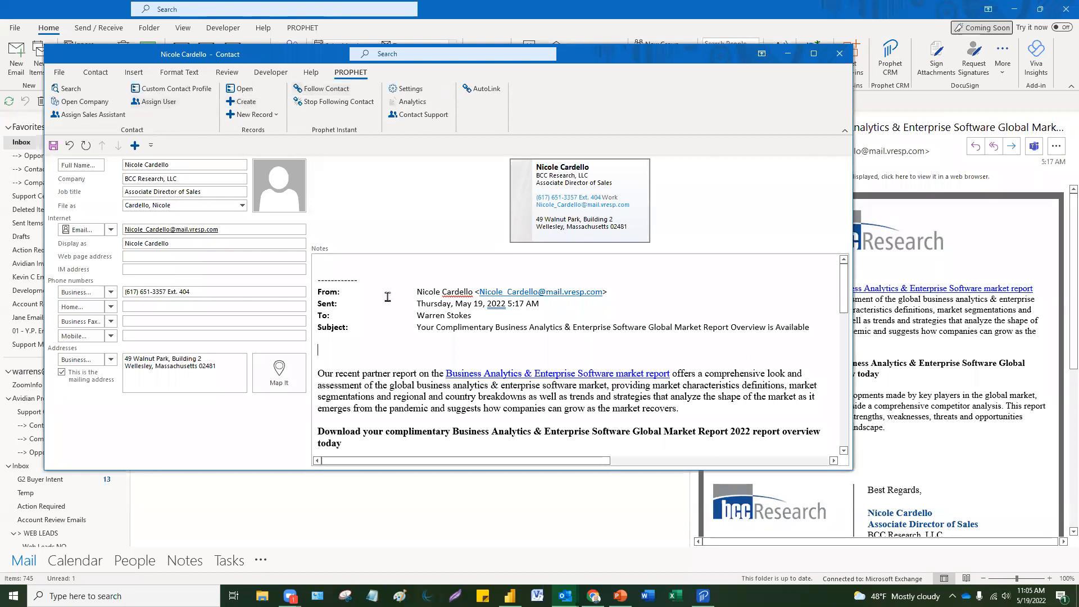
left_click(347, 264)
left_click(843, 54)
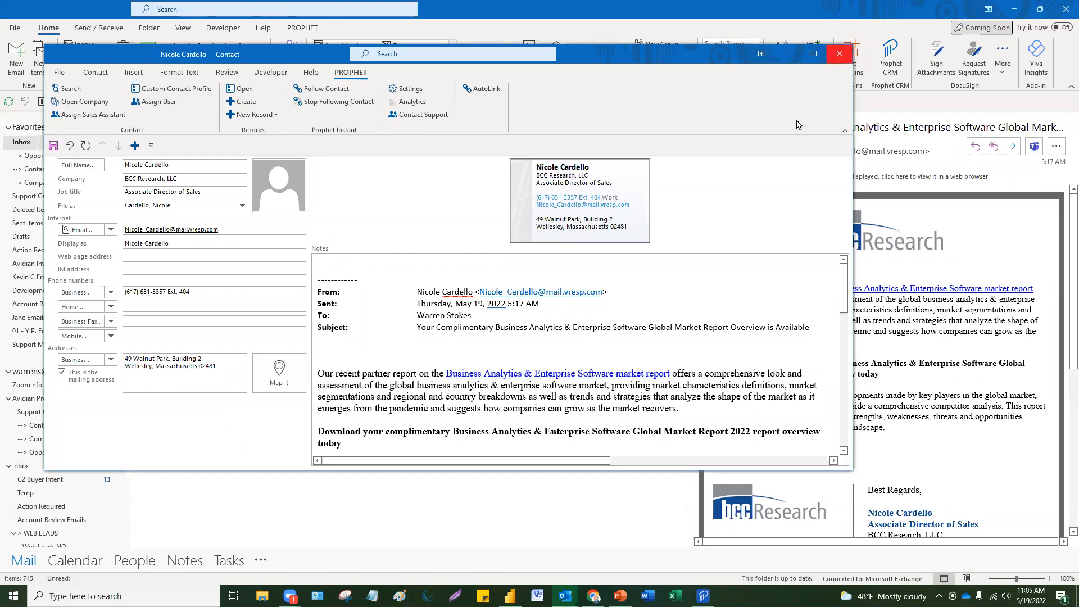
left_click(544, 329)
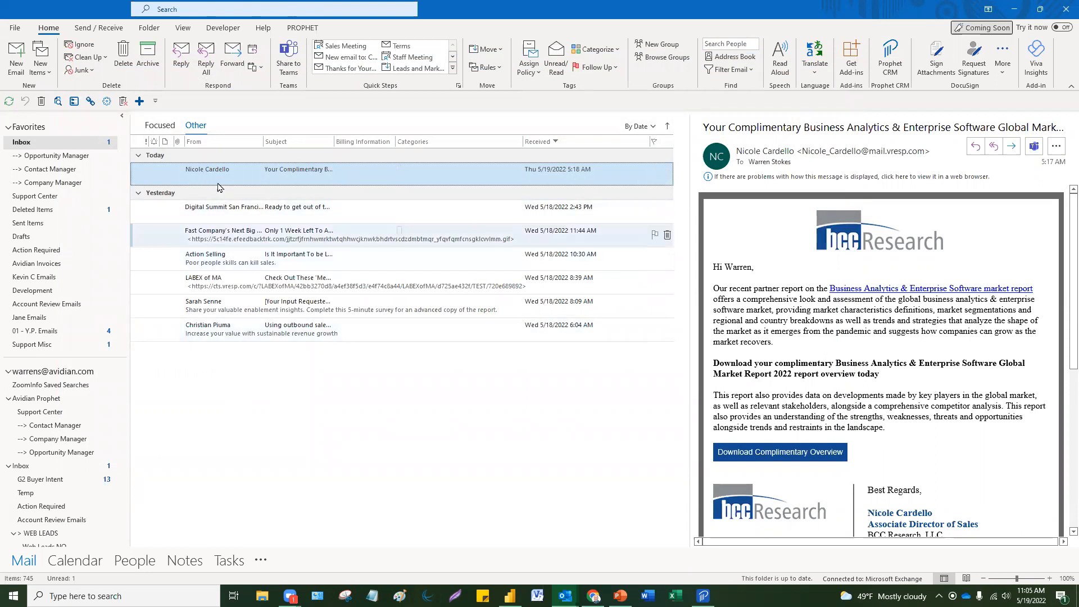
Step: Drag the email onto Calendar and delete the tracking URL paragraph from the appointment body
left_click_drag(218, 177, 86, 566)
scroll(604, 308, "down", 10)
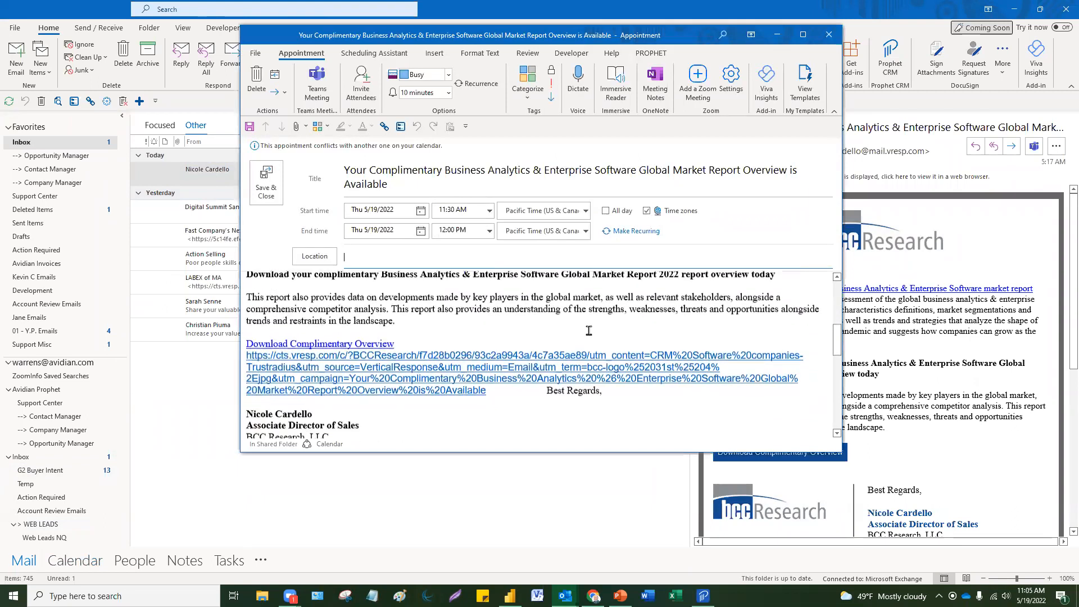
left_click_drag(518, 394, 215, 327)
scroll(475, 308, "up", 5)
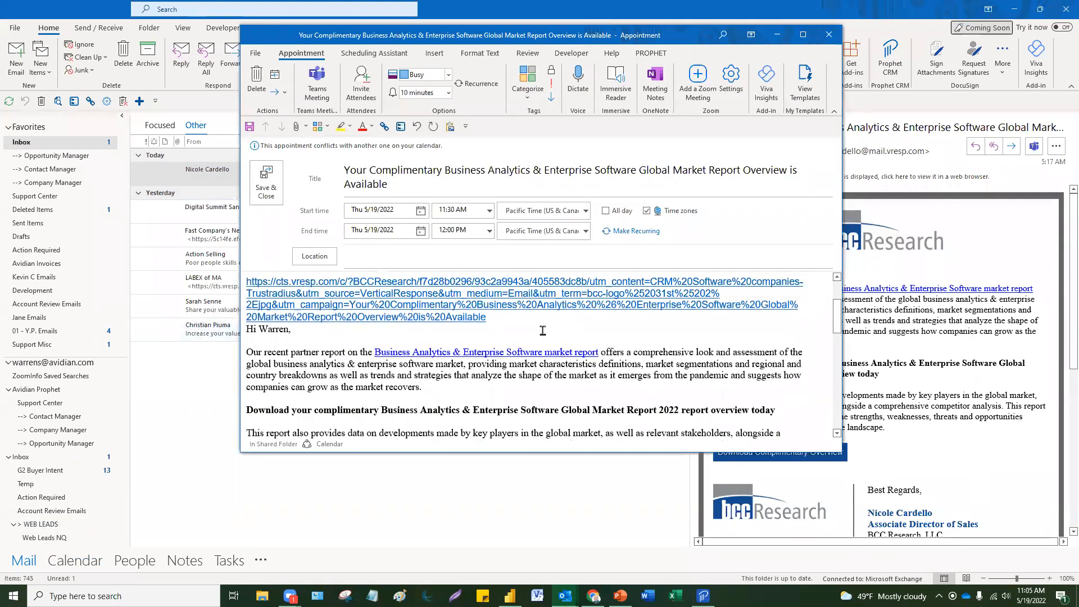
triple_click(269, 316)
key("Delete")
scroll(476, 326, "up", 3)
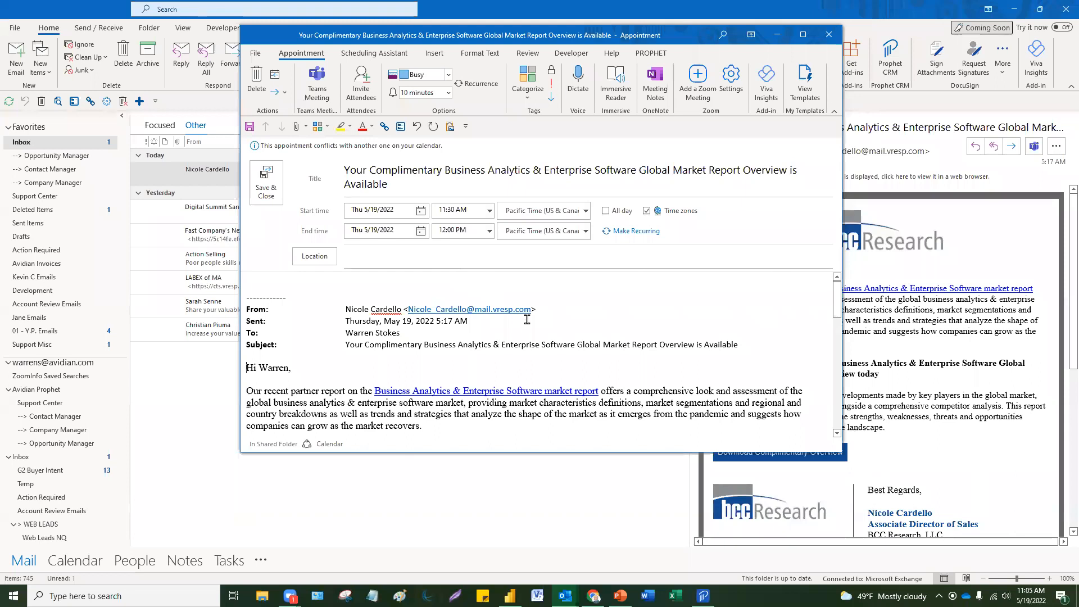
Step: Make it a meeting, trim the title to 'Your Complimentary Business Analytics & Enterprise Software', and clear the attendee
left_click_drag(530, 311, 410, 309)
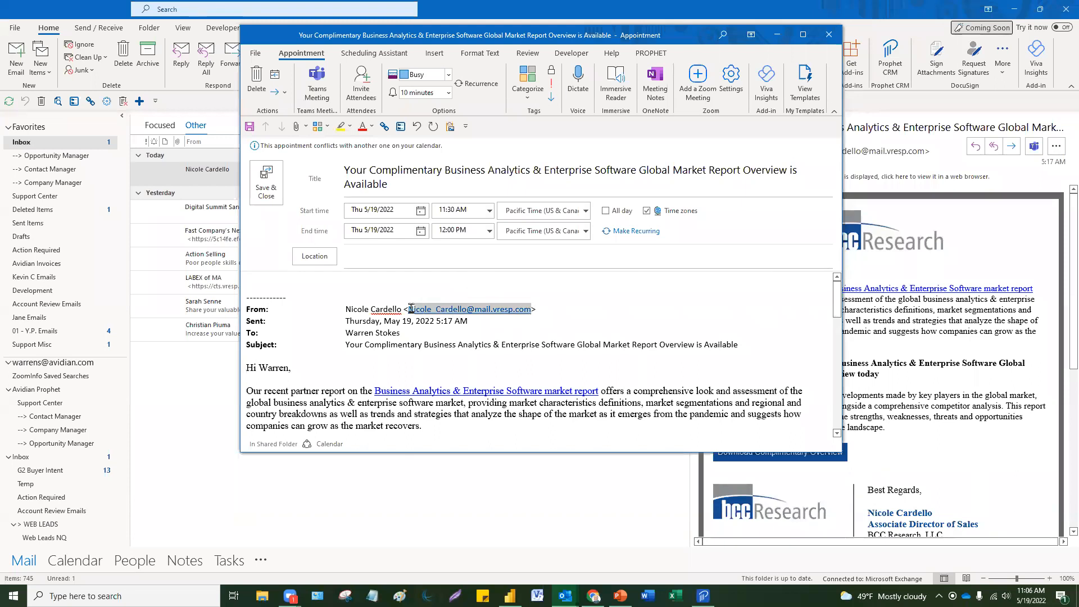
left_click(360, 84)
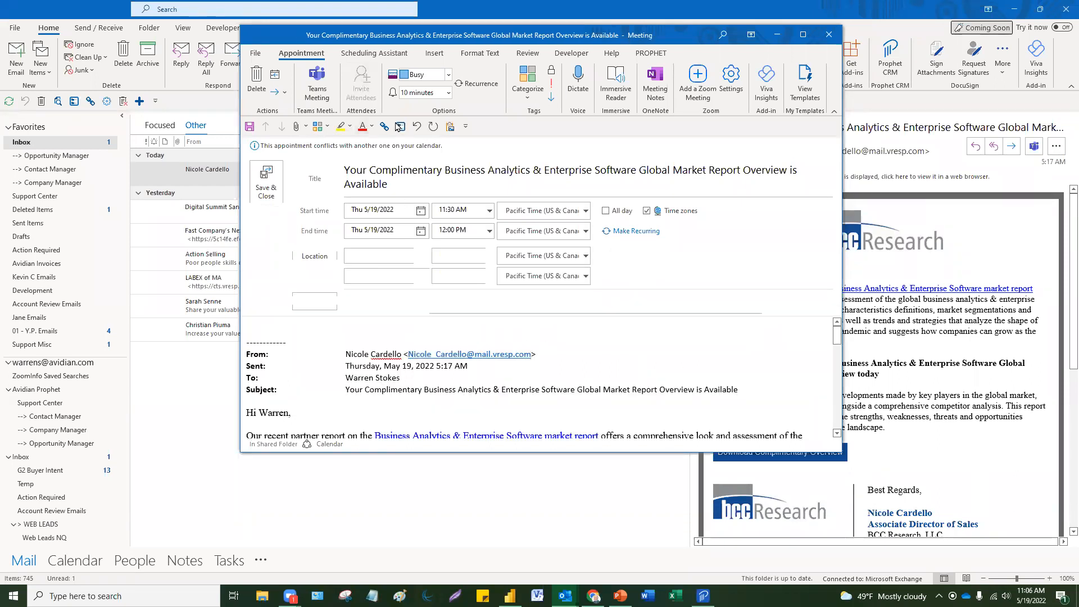
key("ctrl+v")
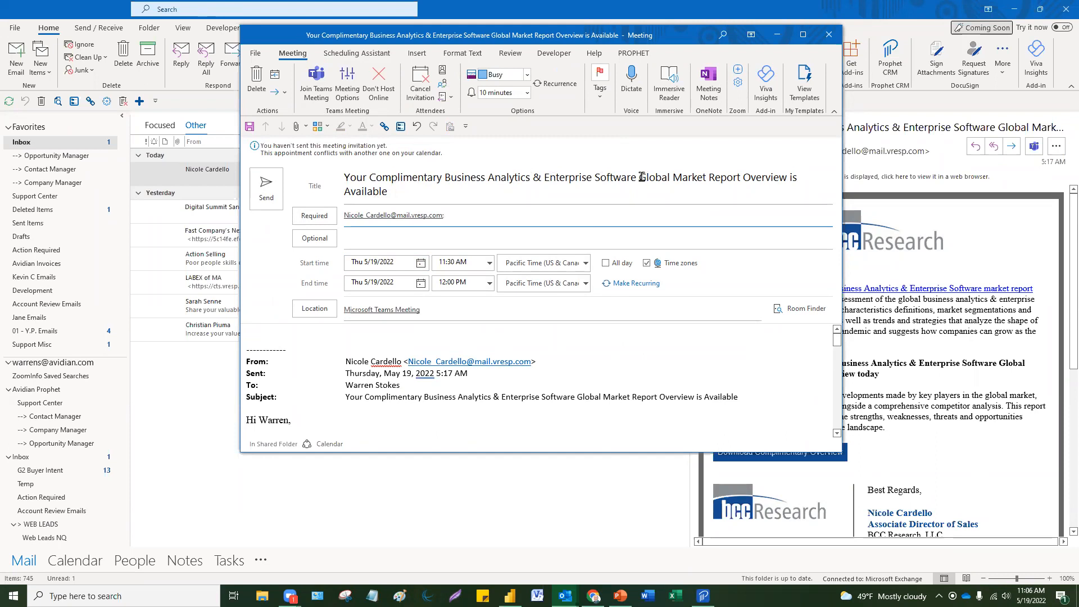
left_click_drag(641, 177, 658, 193)
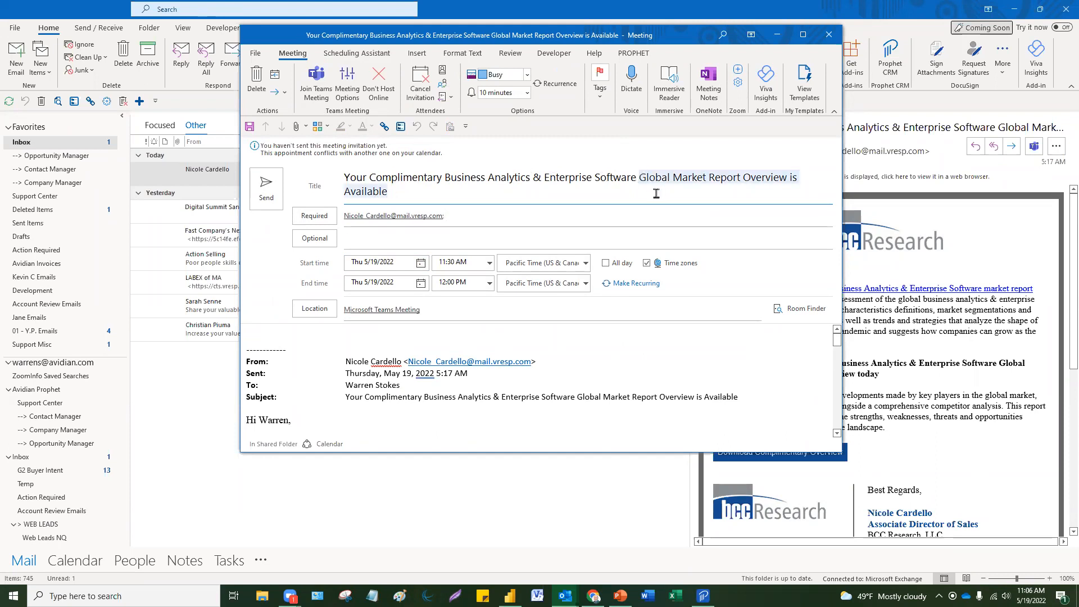
key("BackSpace")
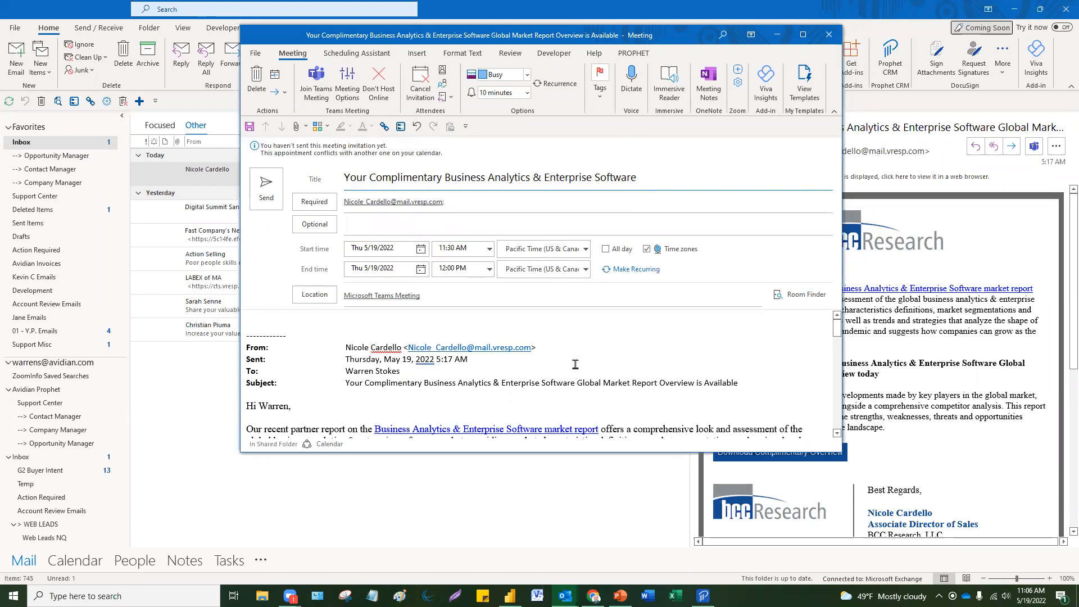
left_click(481, 201)
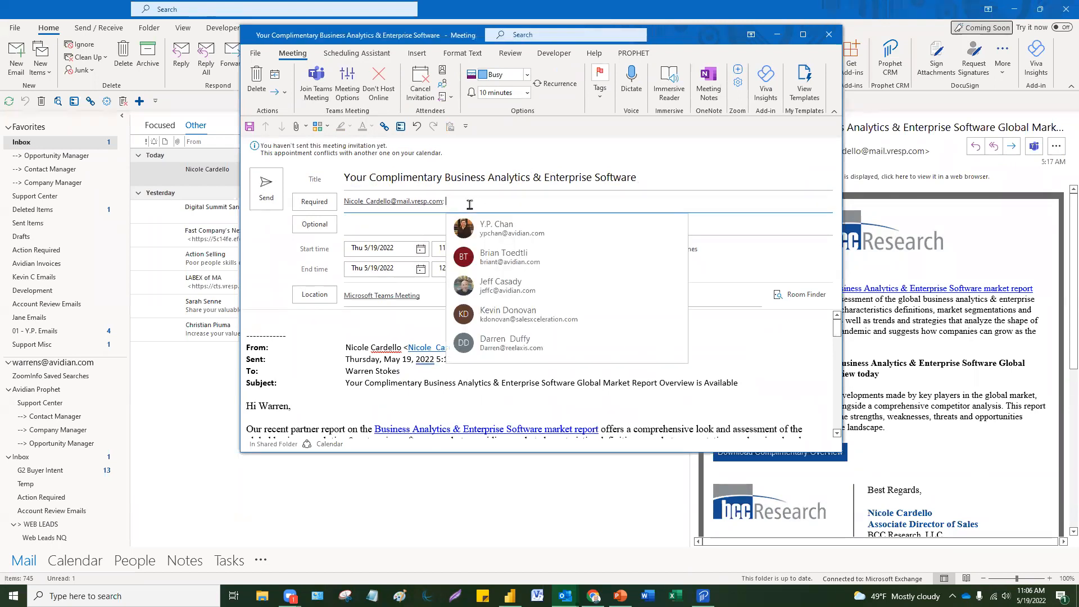
key("BackSpace")
left_click(309, 370)
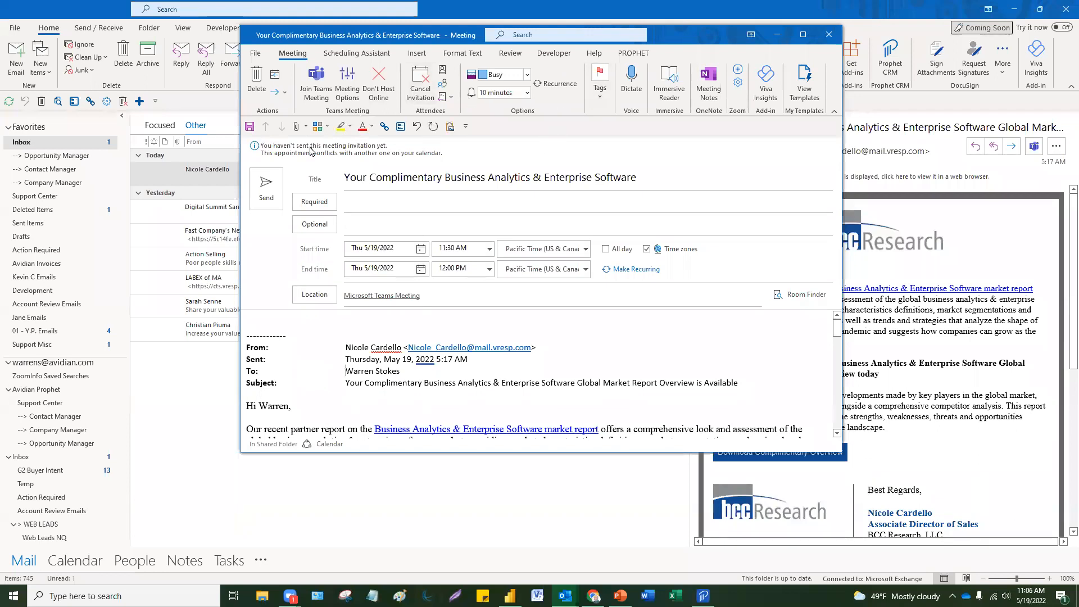
left_click(328, 129)
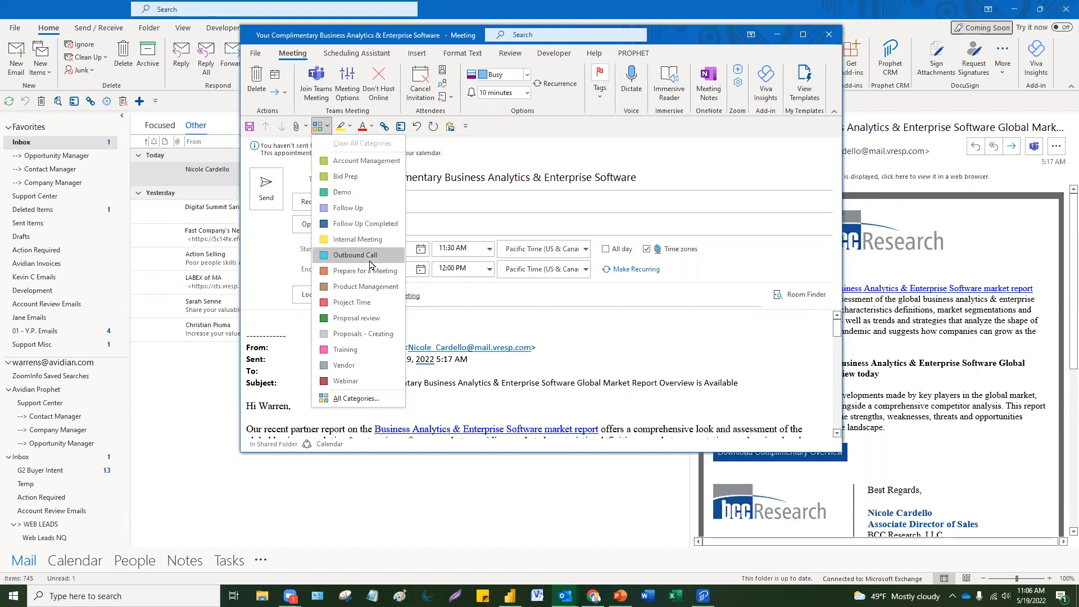
Step: Tag the meeting Outbound Call, move it to 1:30–2:30 PM, and save it without sending
left_click(369, 259)
left_click(490, 261)
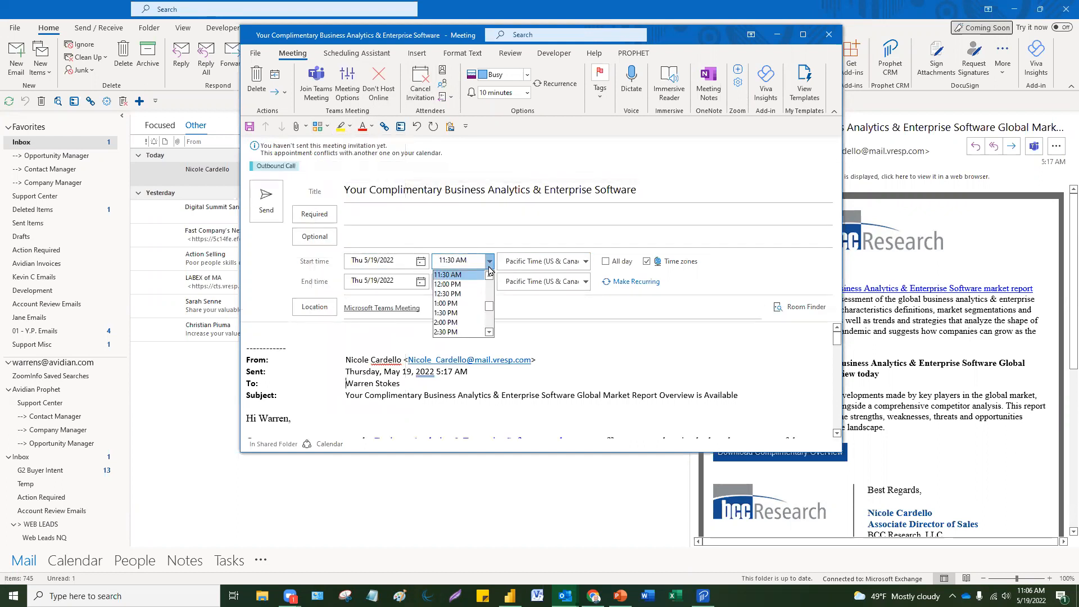
left_click(460, 313)
left_click(489, 281)
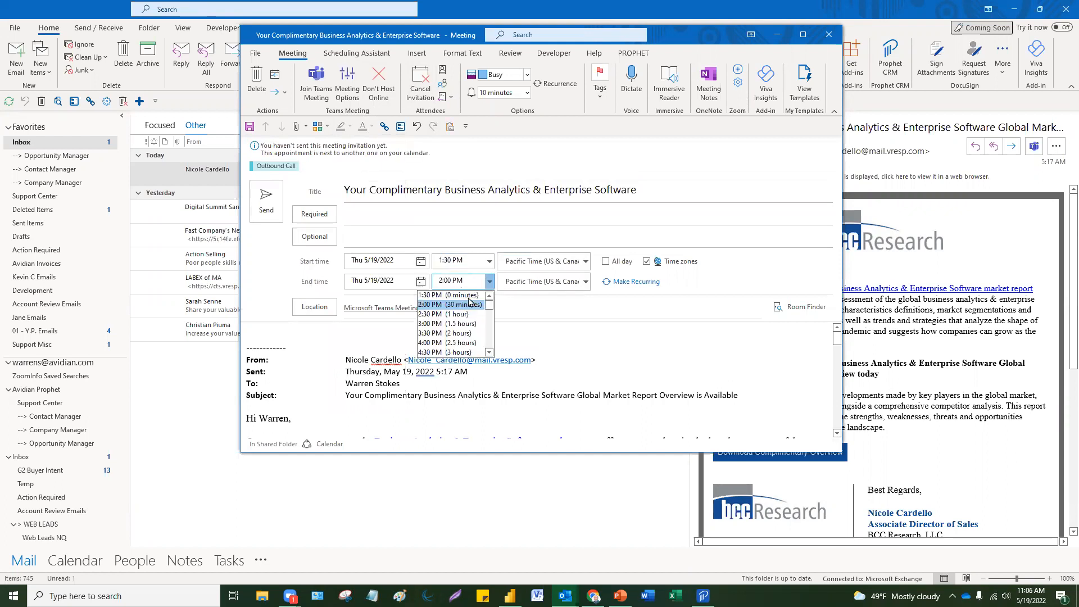
left_click(450, 314)
left_click(263, 207)
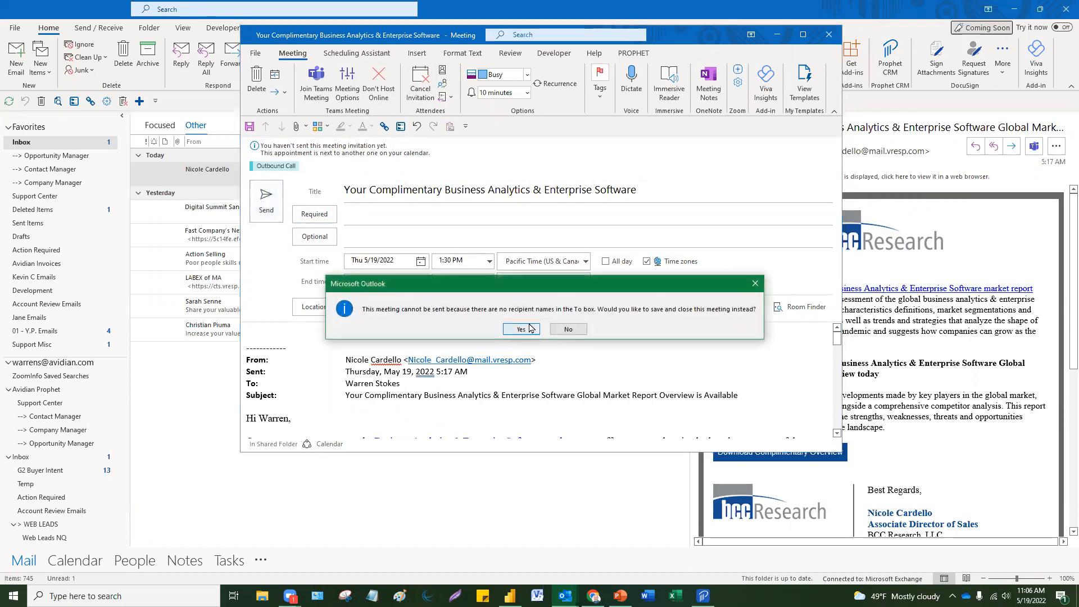
left_click(520, 329)
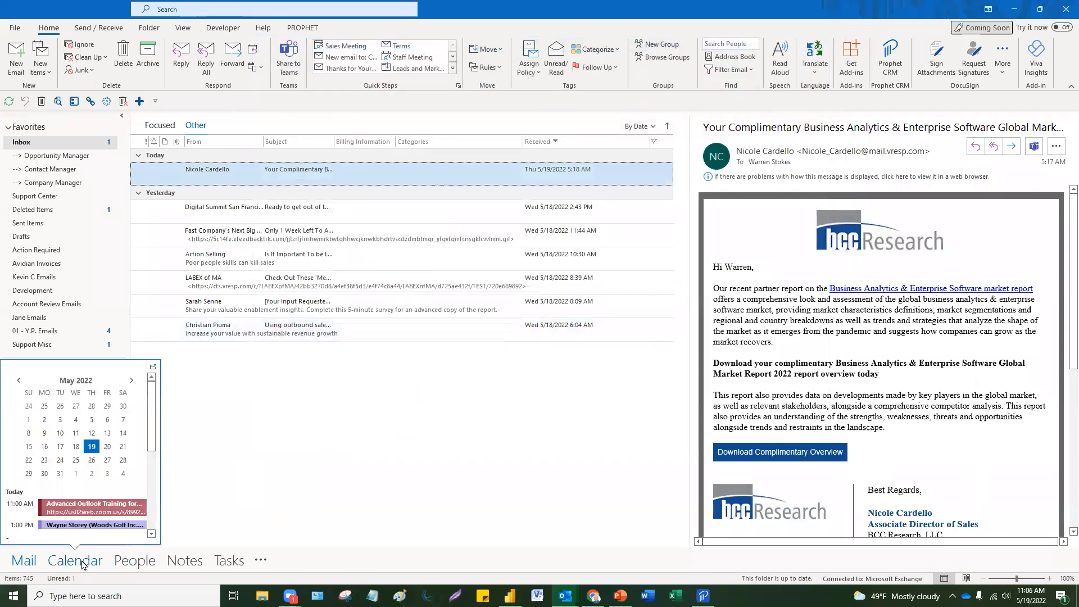
Step: Switch to the calendar and open, then close, Thursday's Business Analytics meeting
left_click(76, 560)
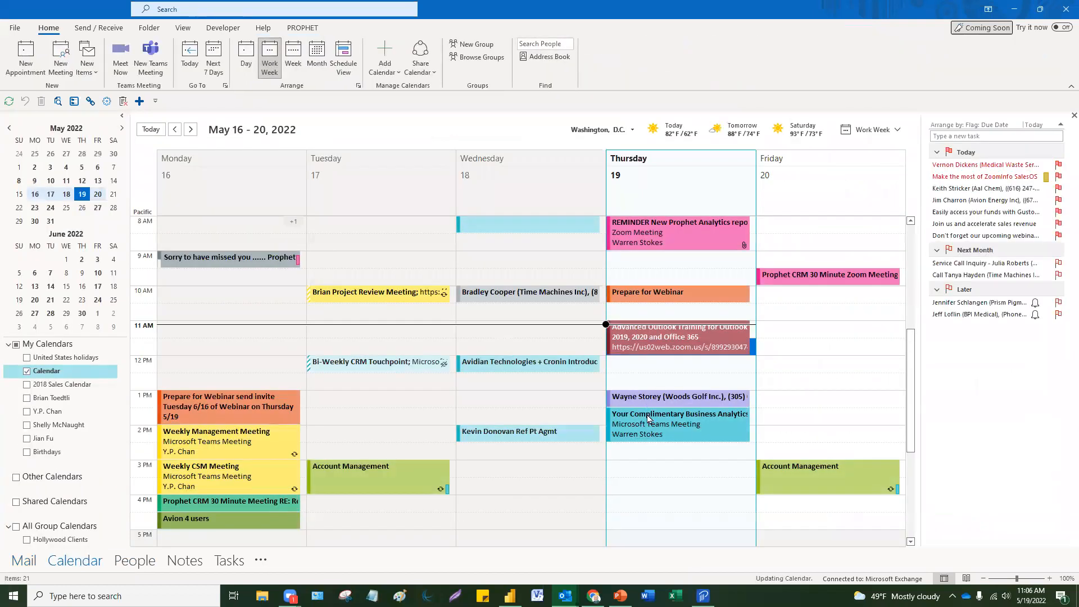
left_click(670, 421)
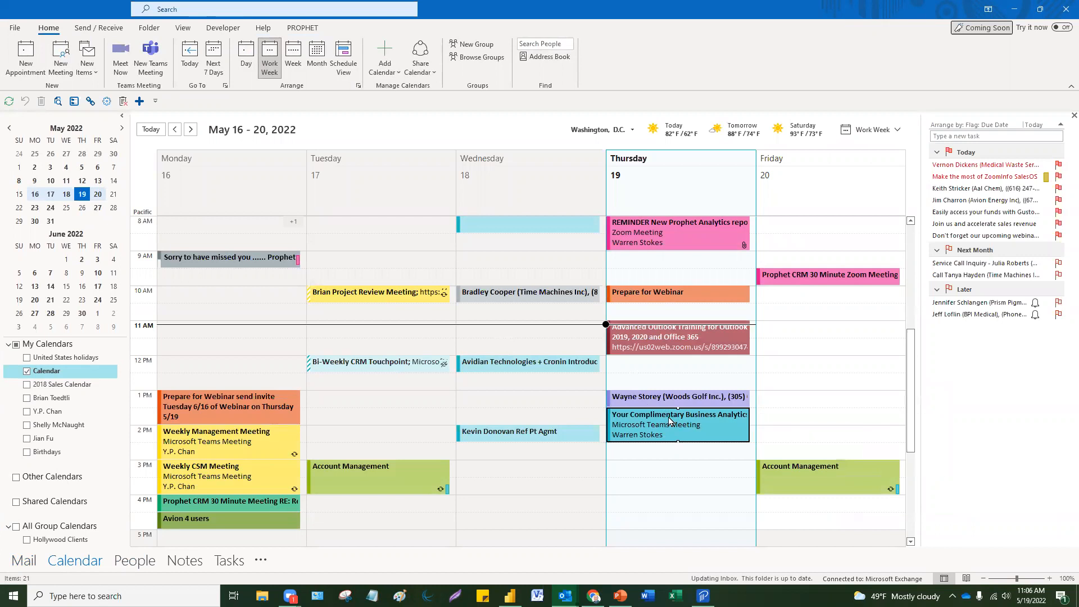
double_click(670, 421)
left_click(827, 33)
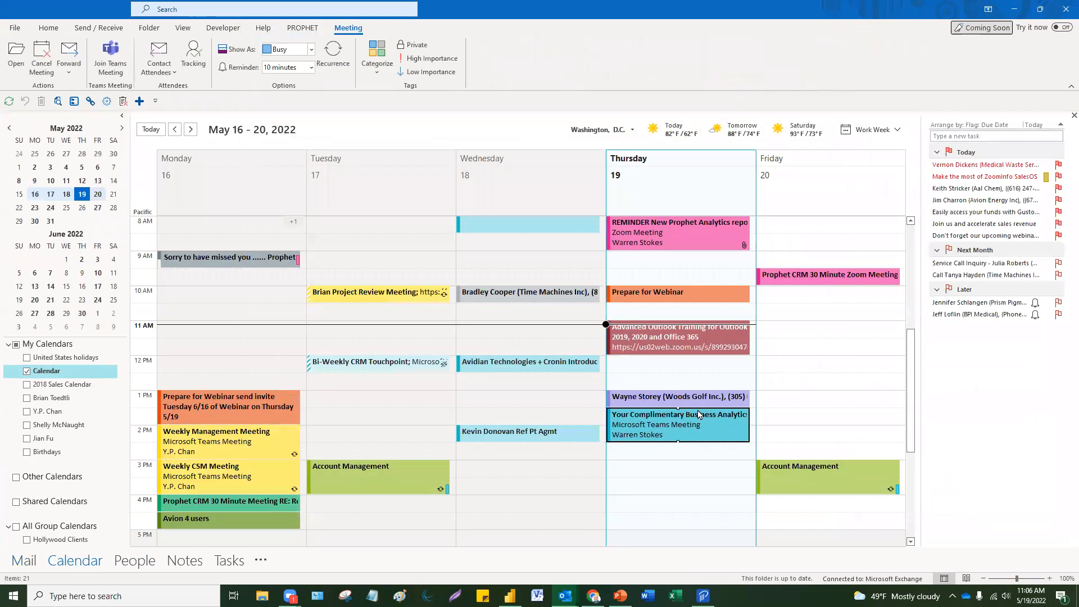
Step: Browse weeks in the mini calendar from May back to the April 25–29 week
scroll(700, 416, "up", 3)
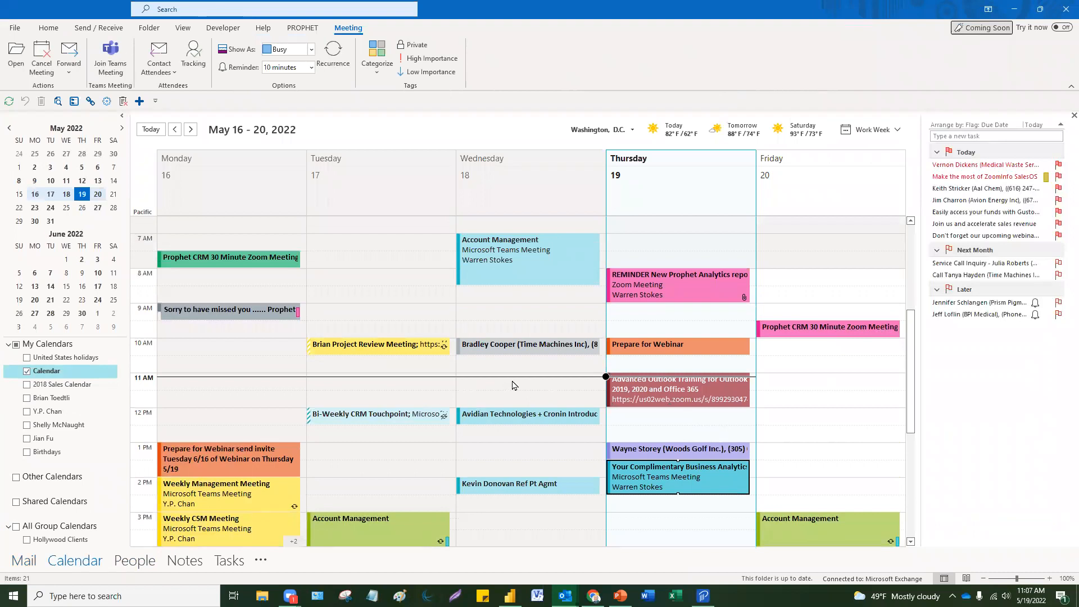
left_click(35, 167)
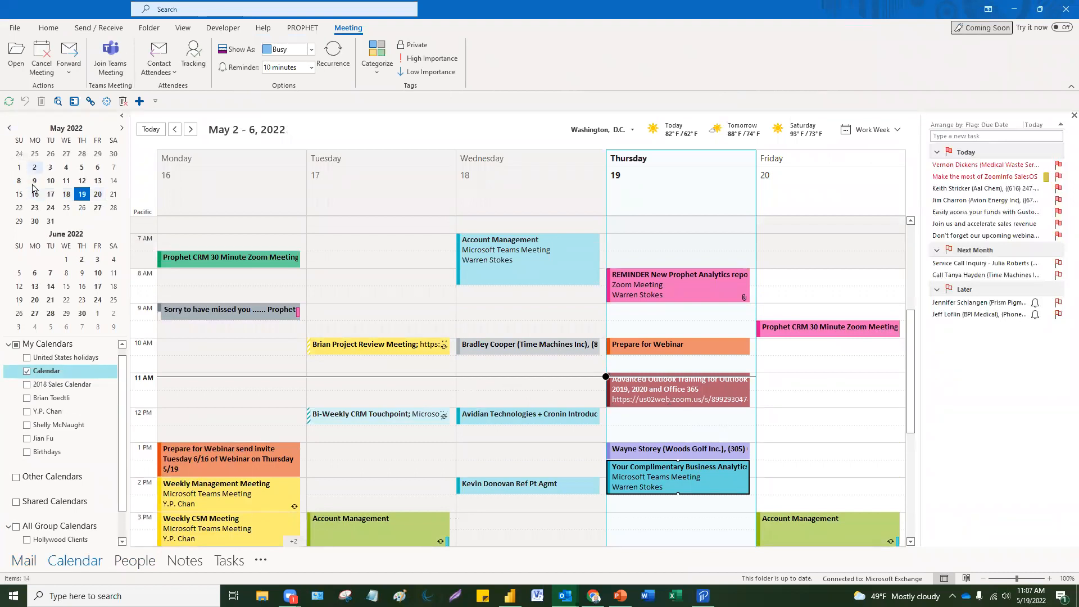
left_click(34, 181)
left_click(35, 193)
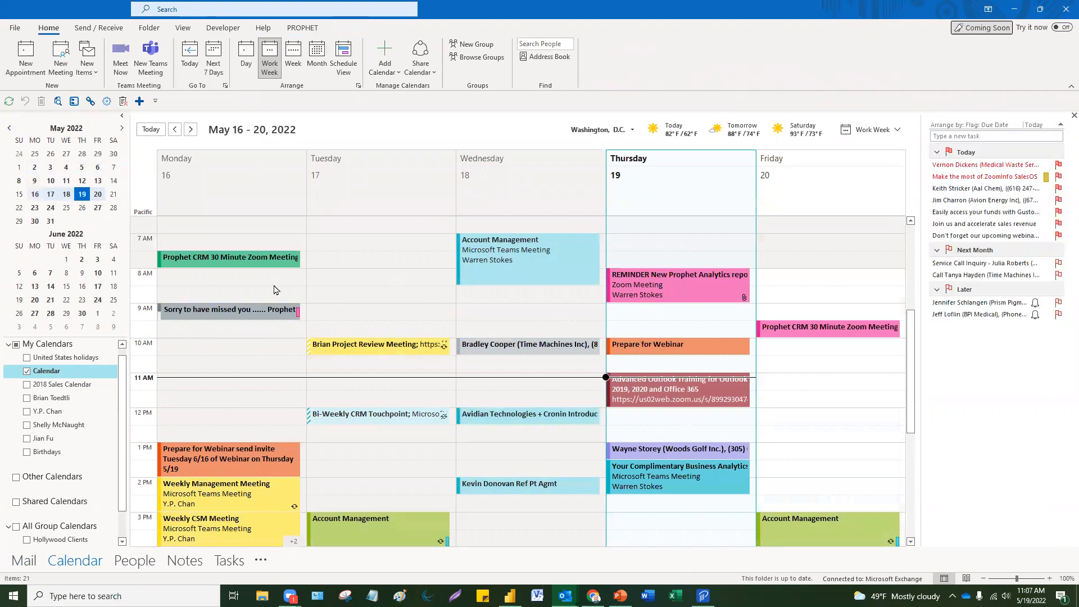
left_click(82, 182)
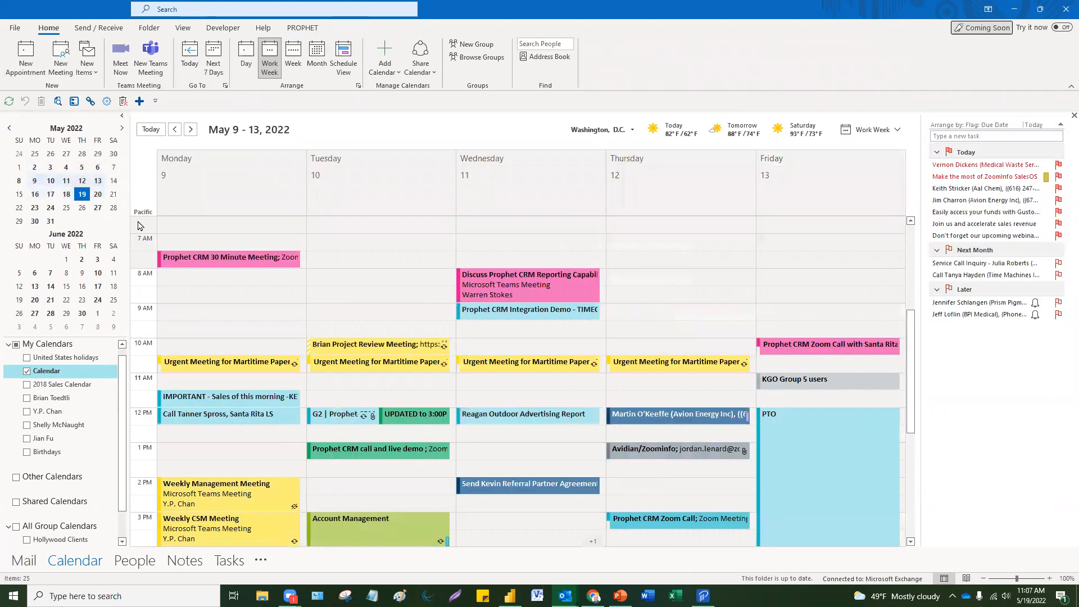
left_click(81, 155)
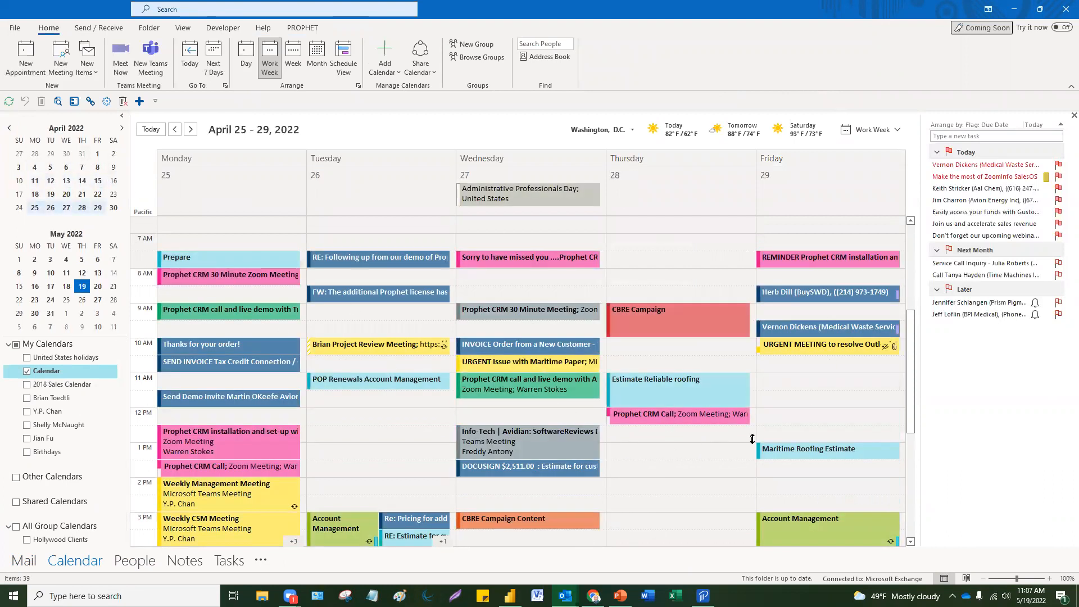
Step: Open Friday's 8:30 AM appointment in the April 25–29 week
mouse_move(763, 451)
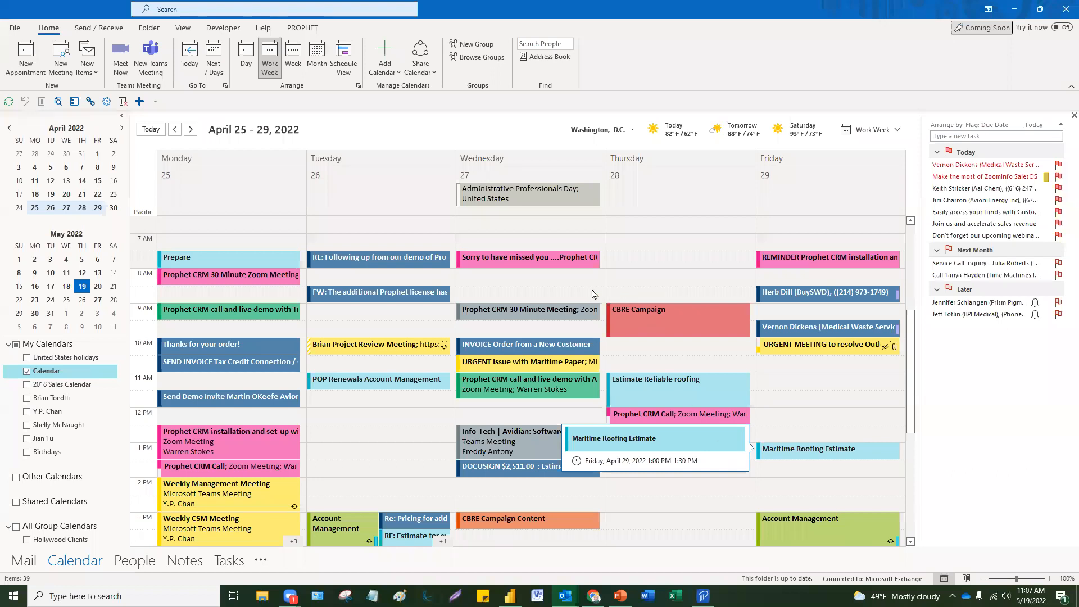
left_click(702, 486)
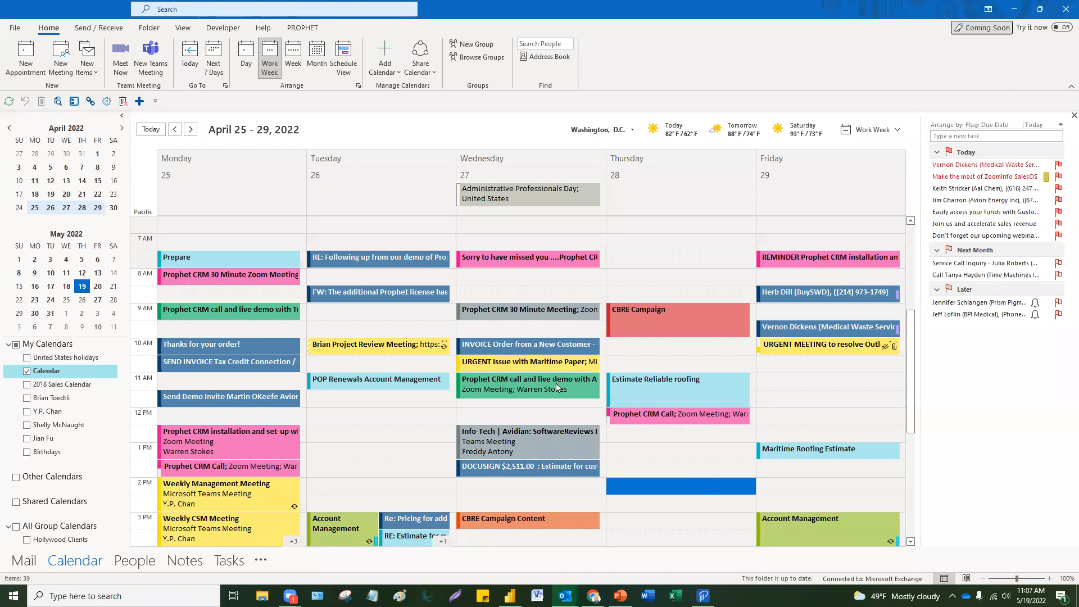
left_click(371, 451)
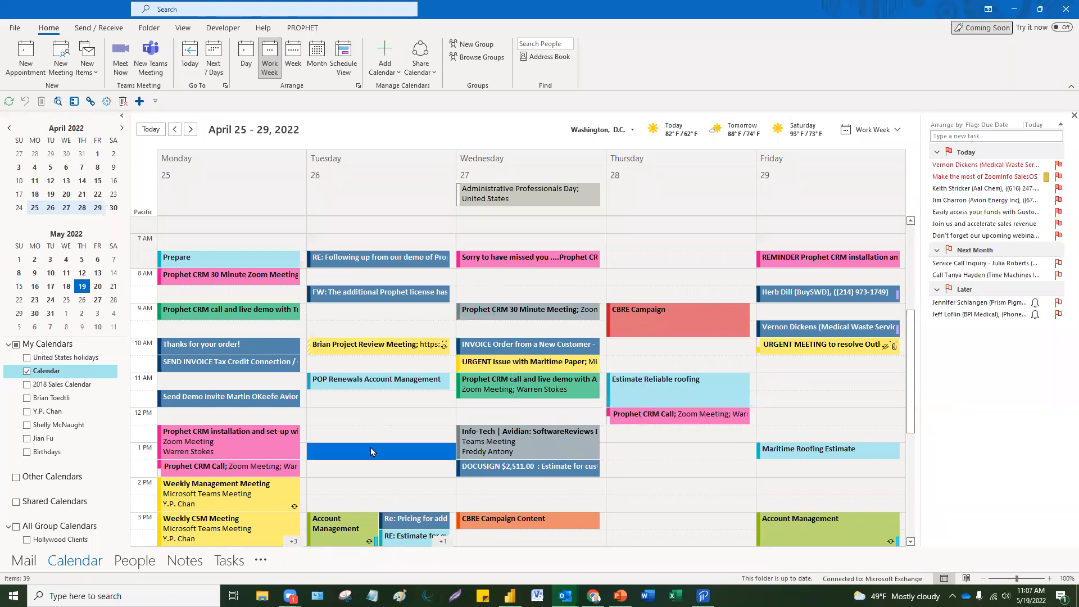
mouse_move(250, 492)
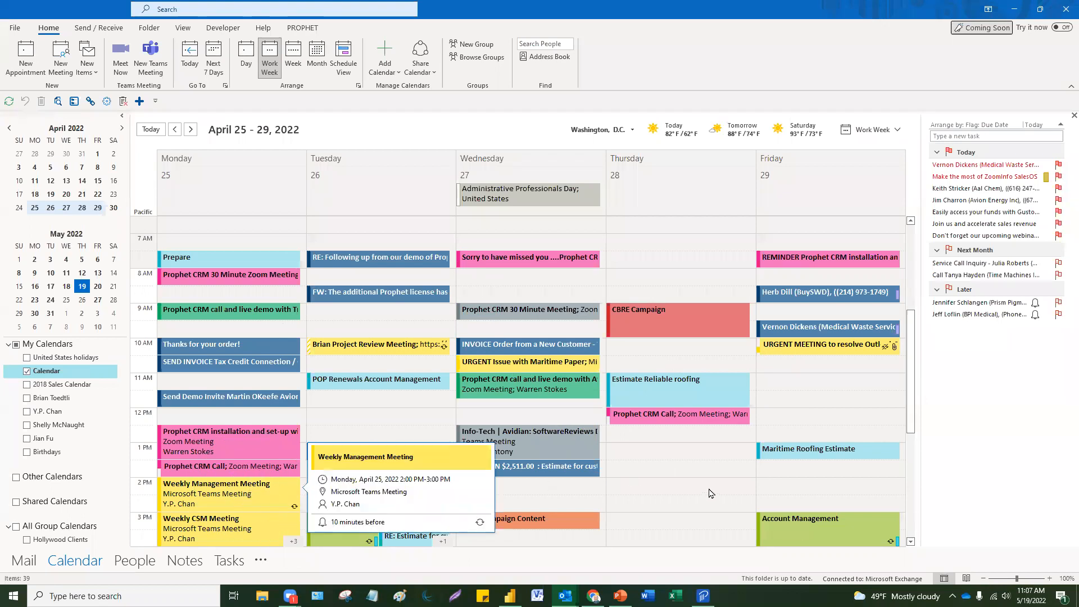
left_click(690, 473)
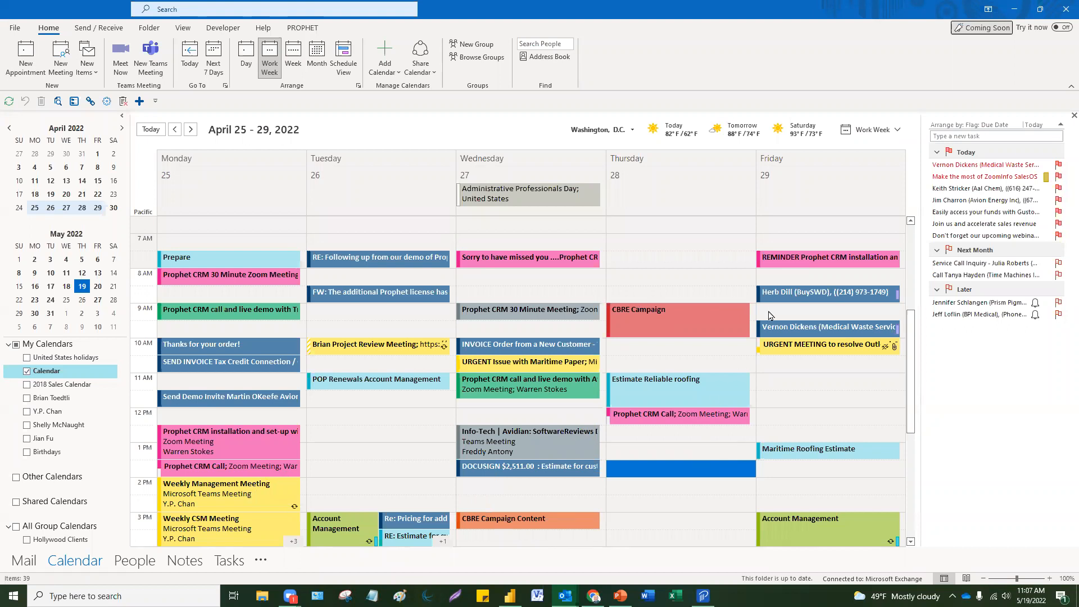
double_click(776, 296)
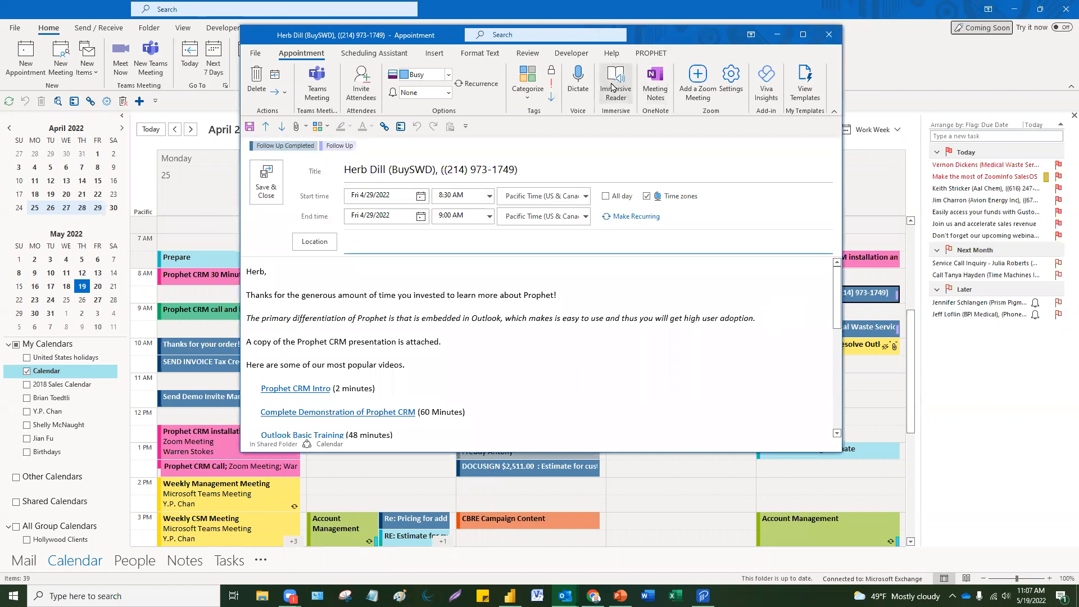
Step: Uncheck the Follow Up category on the appointment and save and close it
left_click(528, 83)
left_click(537, 172)
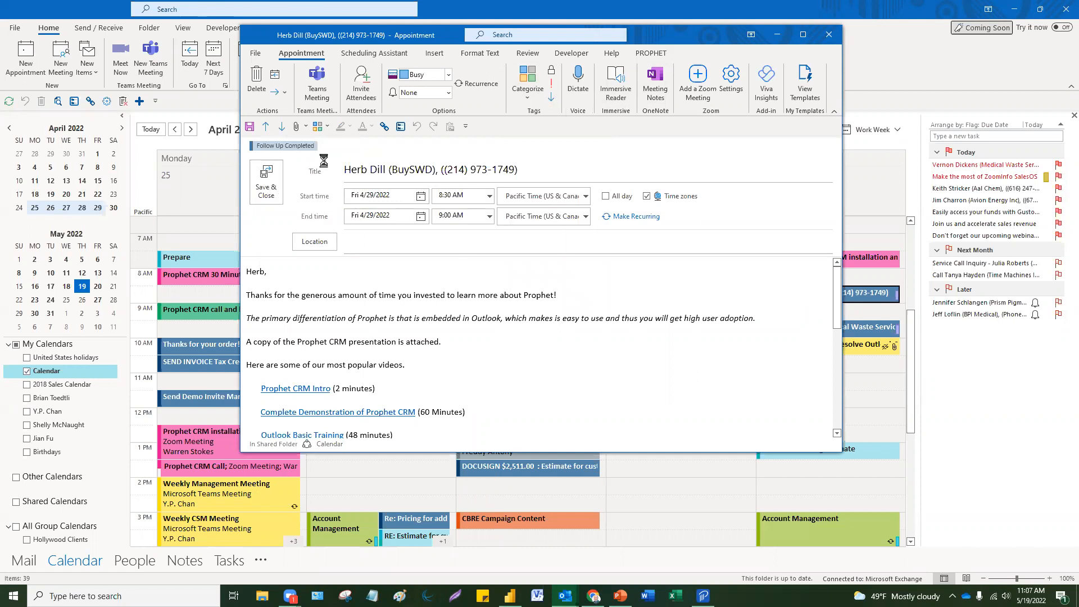
left_click(268, 181)
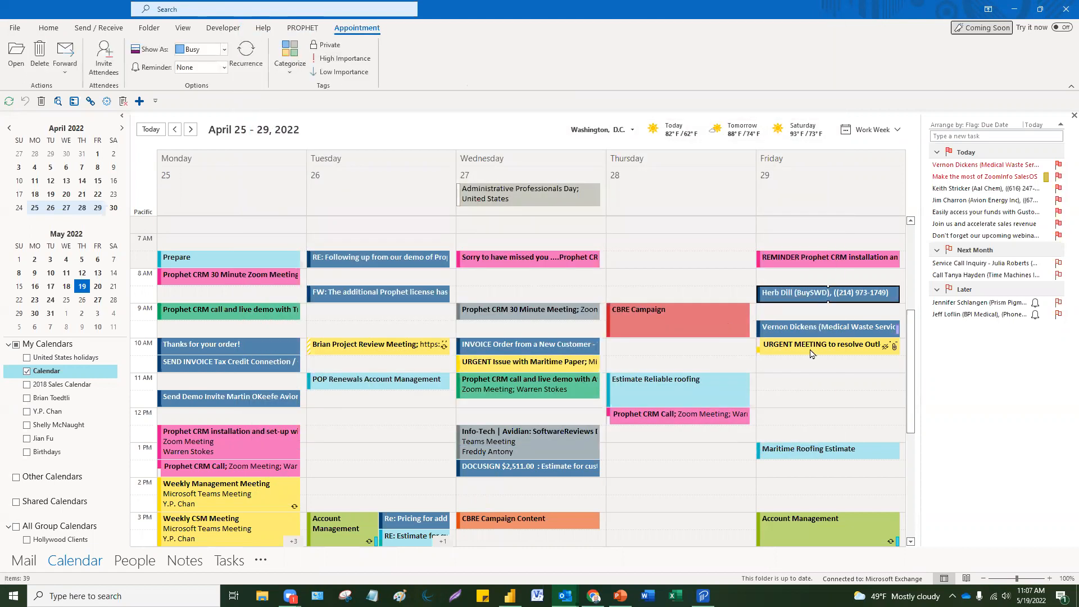
Step: Select the empty Friday 11 AM, Friday 11:30 AM and Thursday 1:30 PM slots
left_click(841, 387)
mouse_move(899, 335)
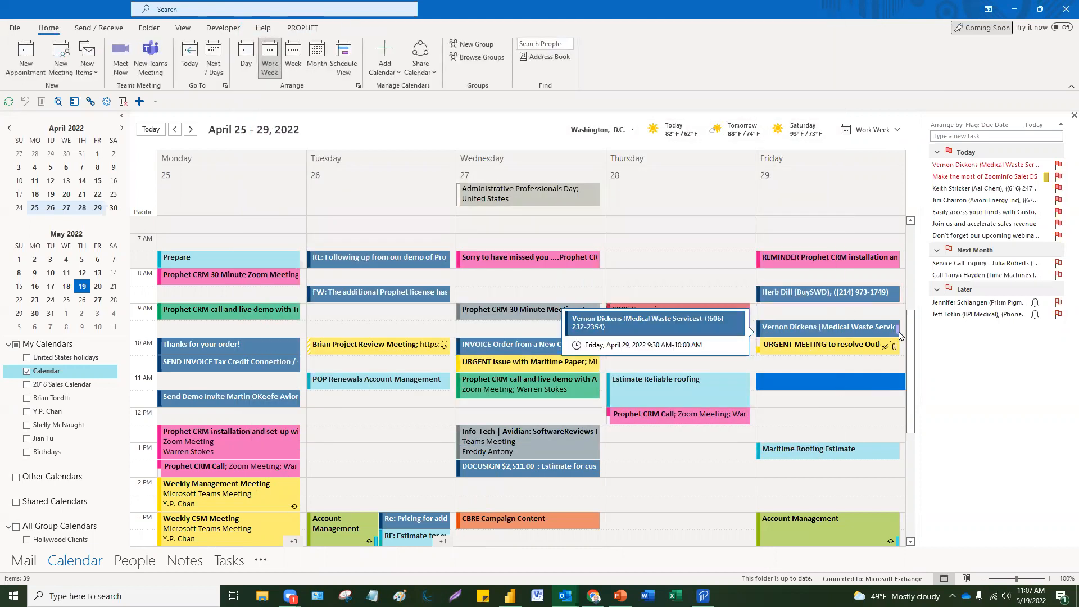
left_click(855, 397)
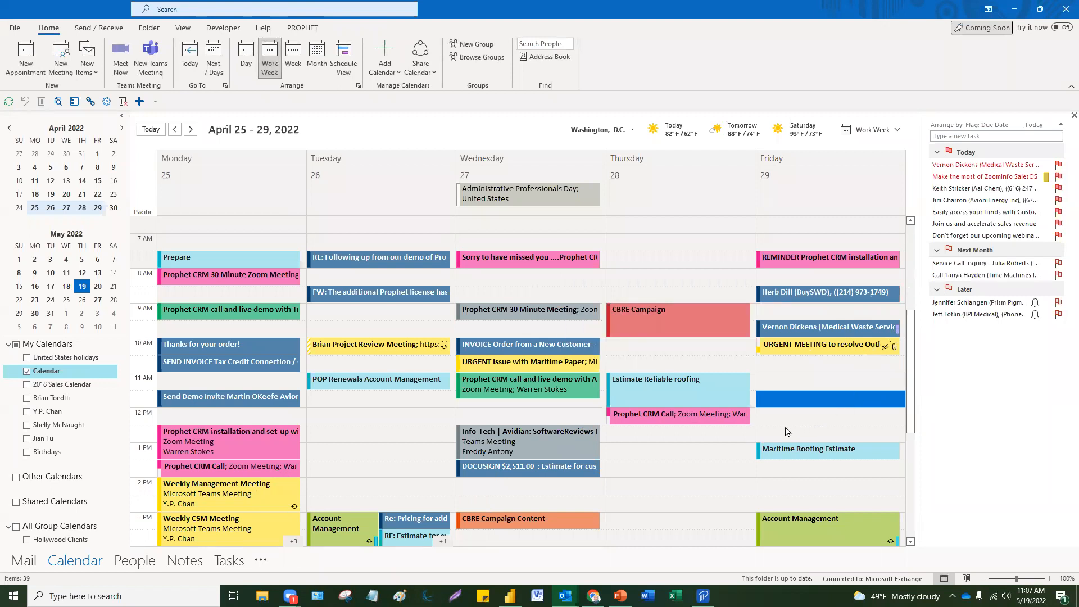
mouse_move(826, 353)
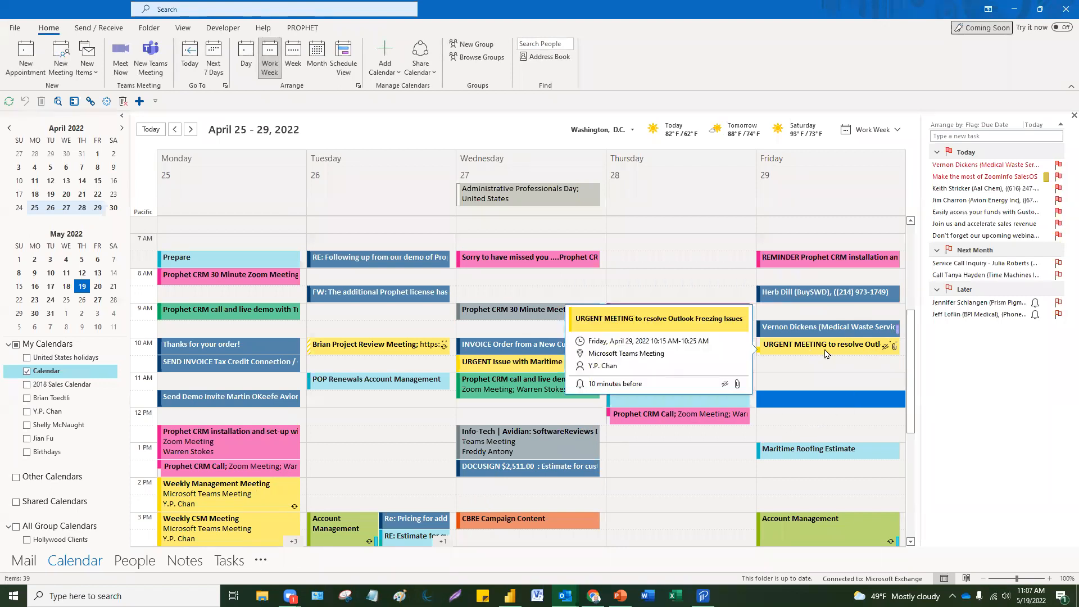
left_click(631, 467)
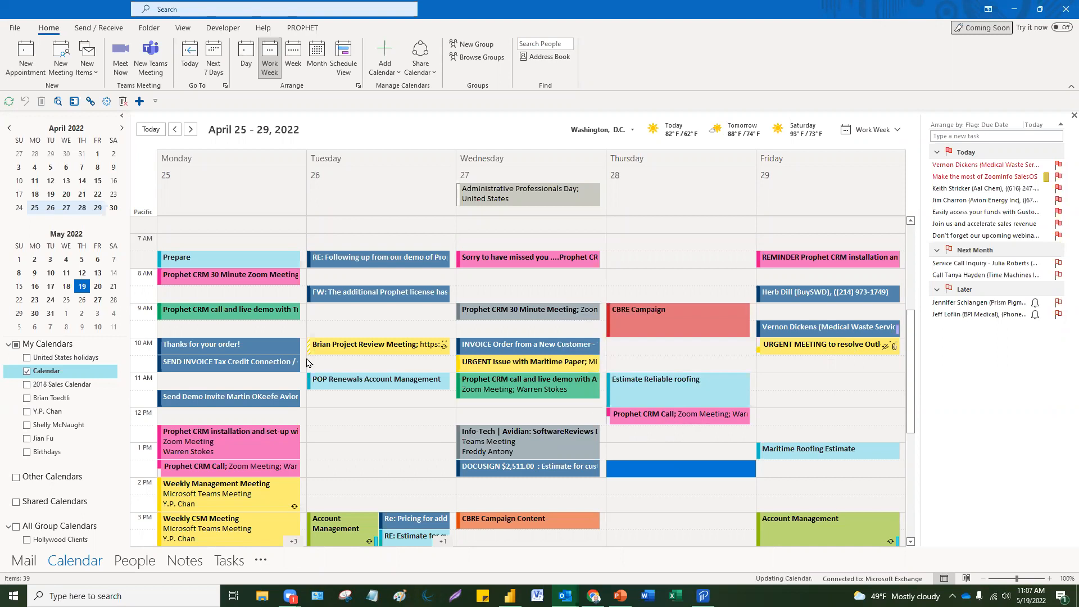
Step: Jump to the May 16–20 week and create a Thursday 12–1 PM appointment with the Bid Prep category
left_click(83, 287)
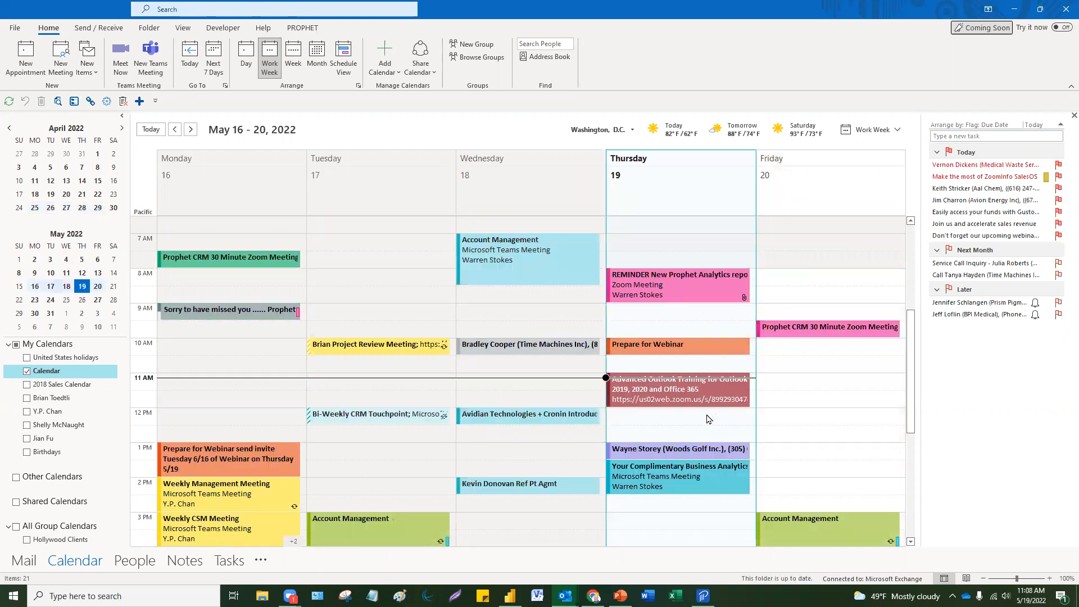
left_click(655, 425)
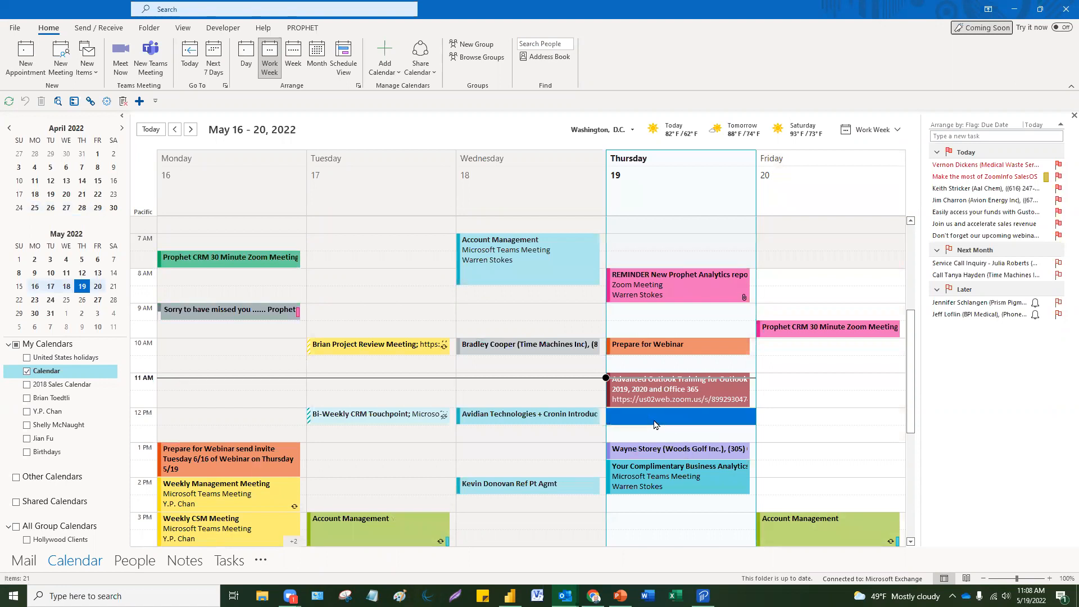
double_click(656, 425)
left_click(489, 216)
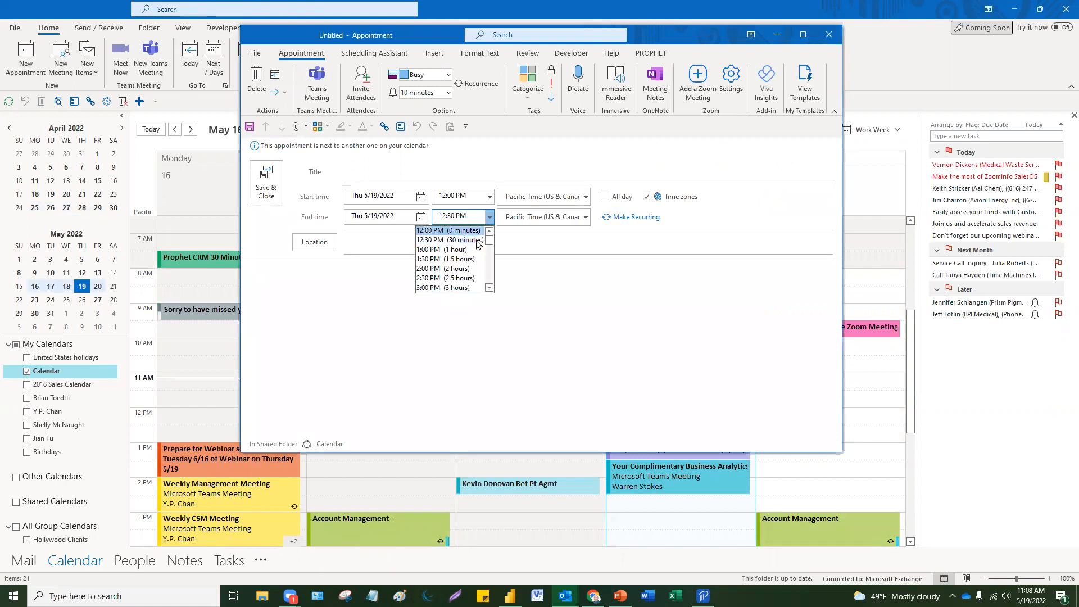
left_click(468, 250)
left_click(326, 129)
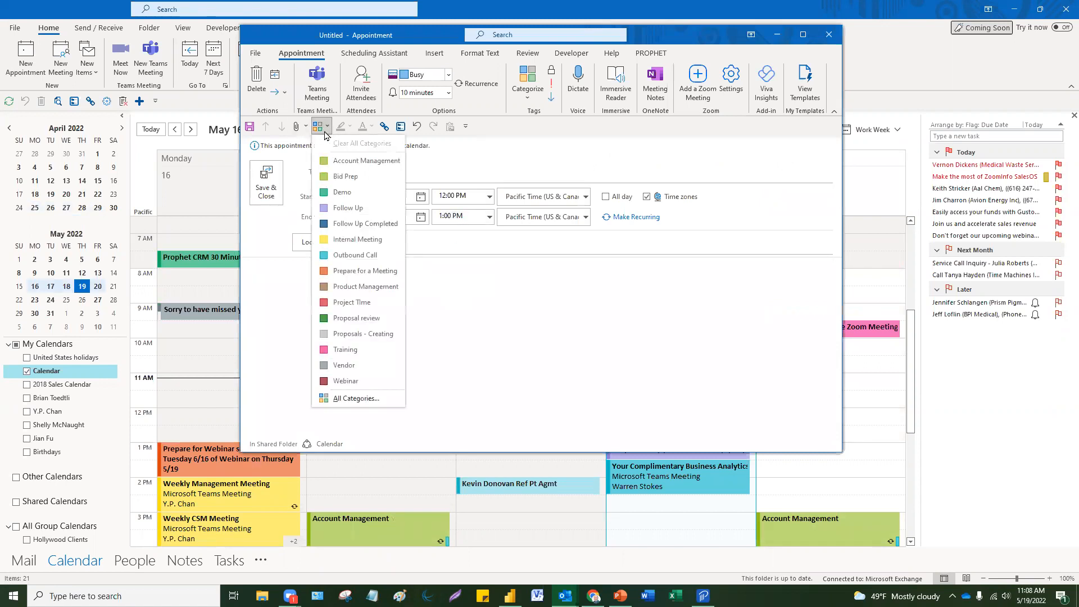
left_click(346, 176)
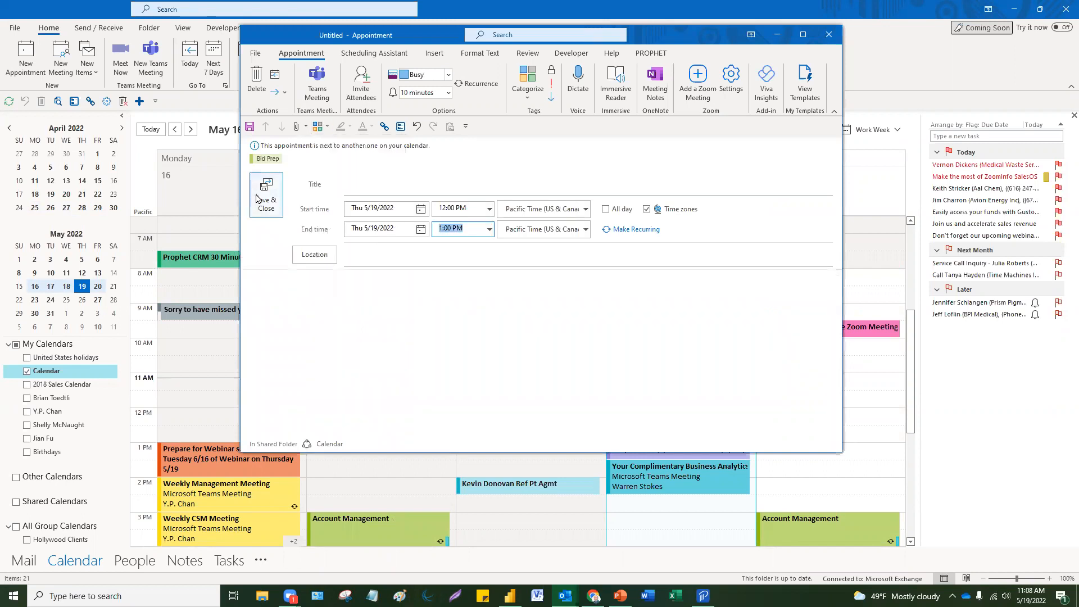
left_click(258, 199)
Step: Title the appointment 'Prepare Bid', save it, then delete it
double_click(688, 424)
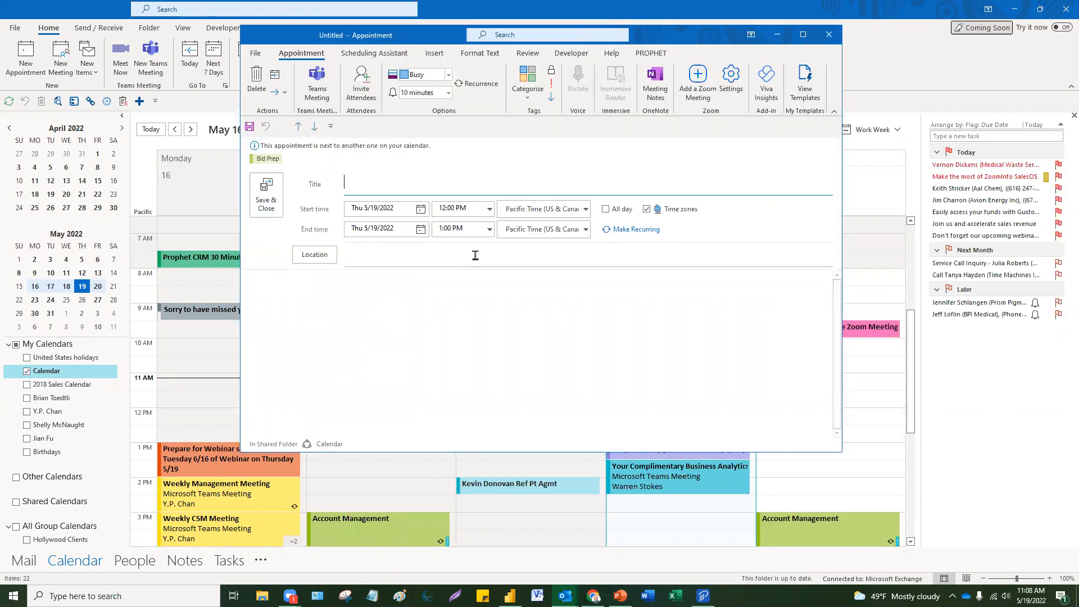
type("Prepare Bid")
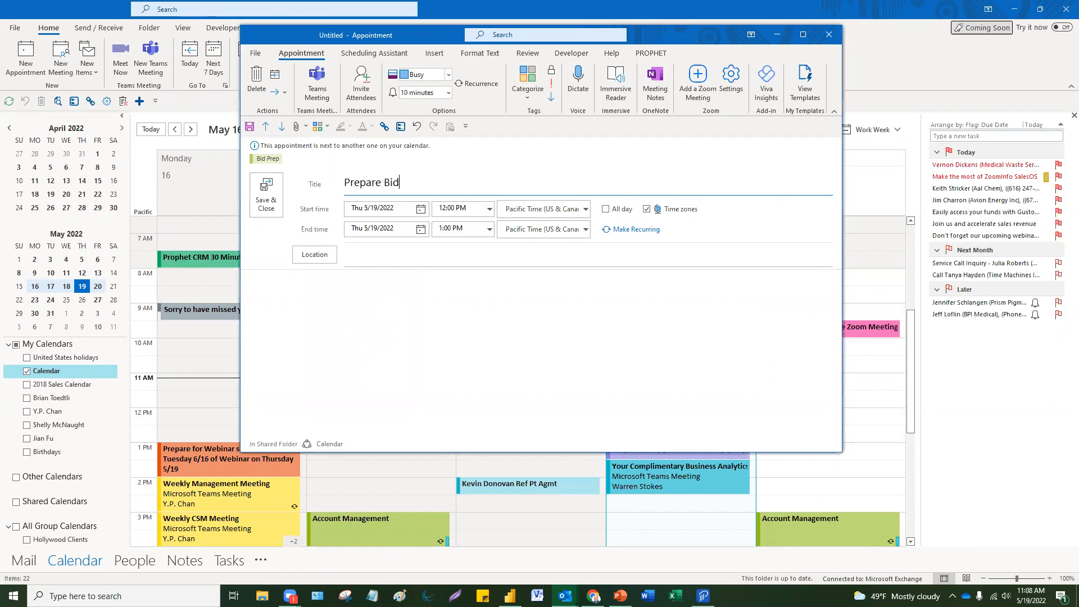
left_click(262, 175)
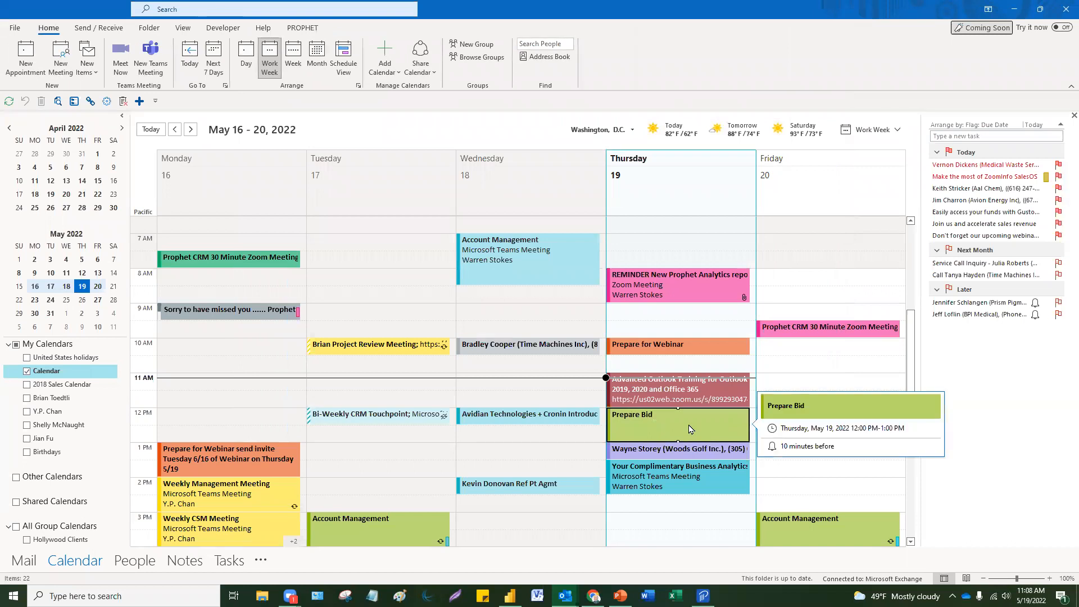
key("Delete")
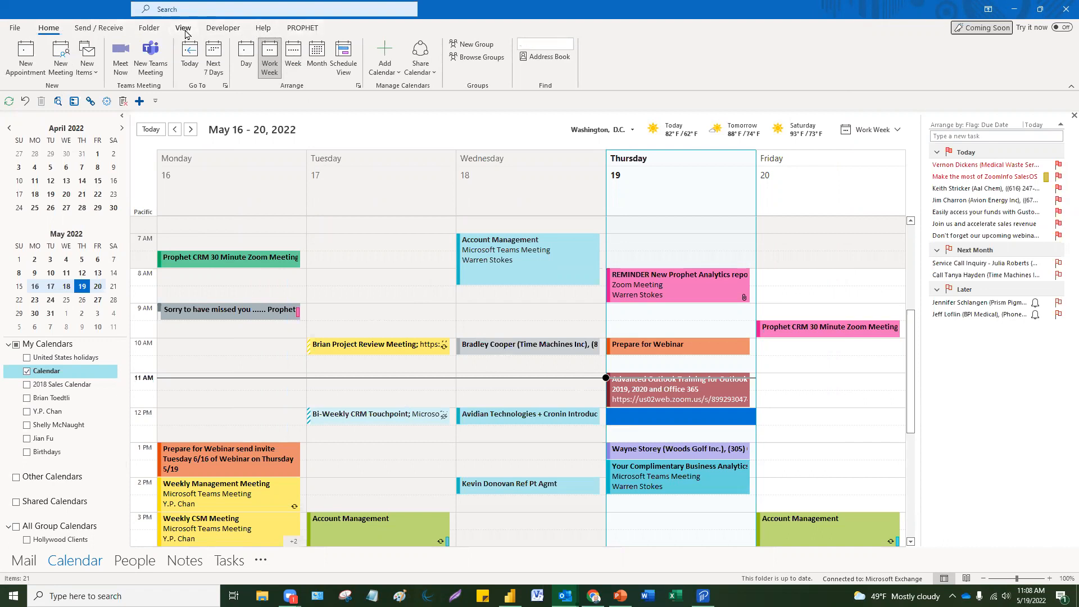
Step: In the calendar's conditional formatting, add a rule named Bid Prep with a yellow-green colour
left_click(185, 29)
left_click(43, 55)
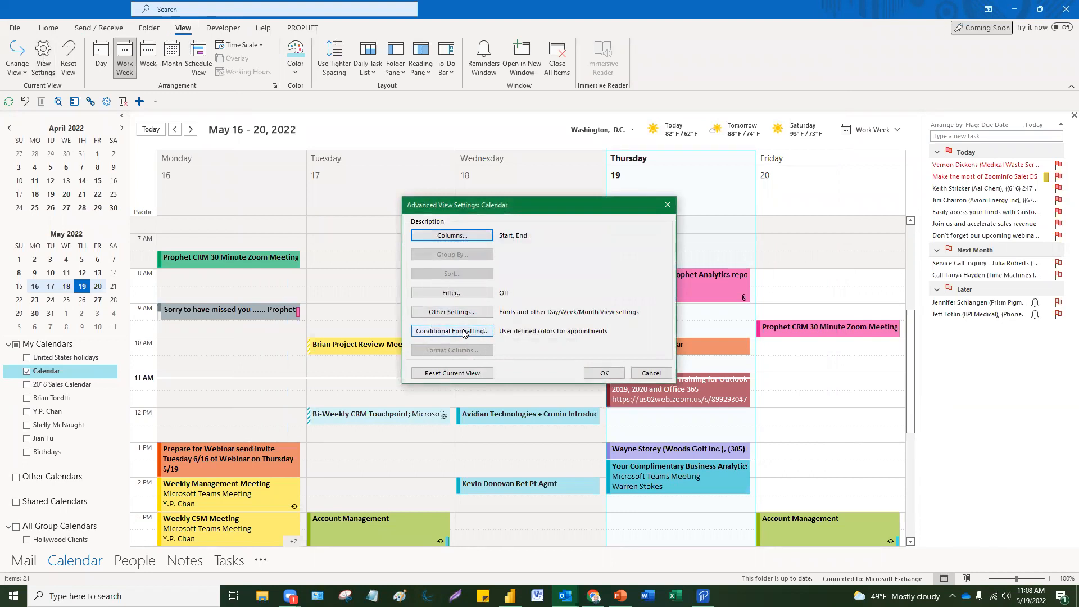
left_click(464, 333)
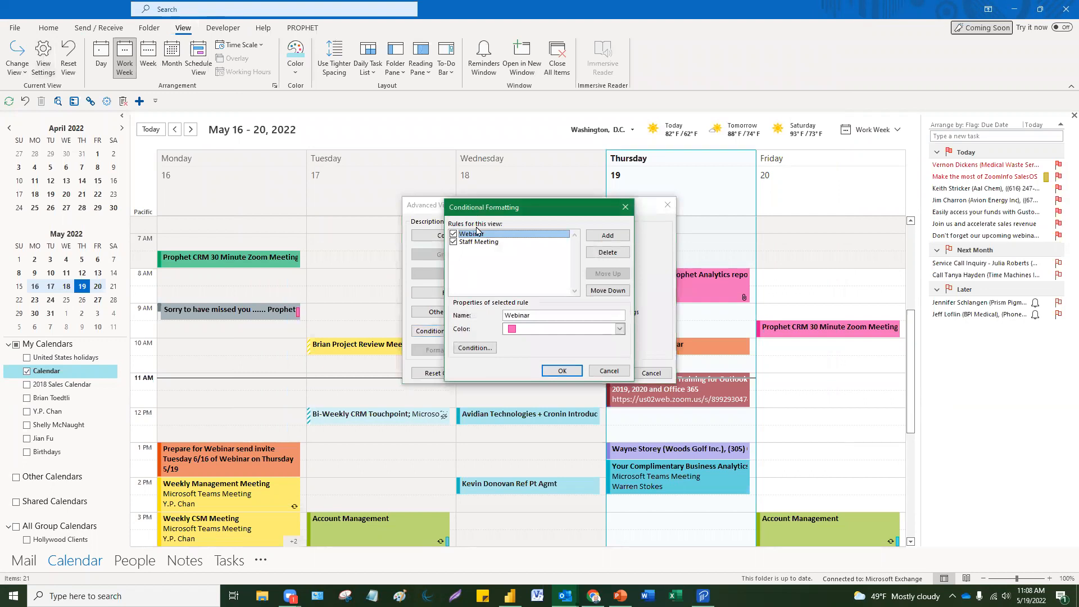
left_click(604, 236)
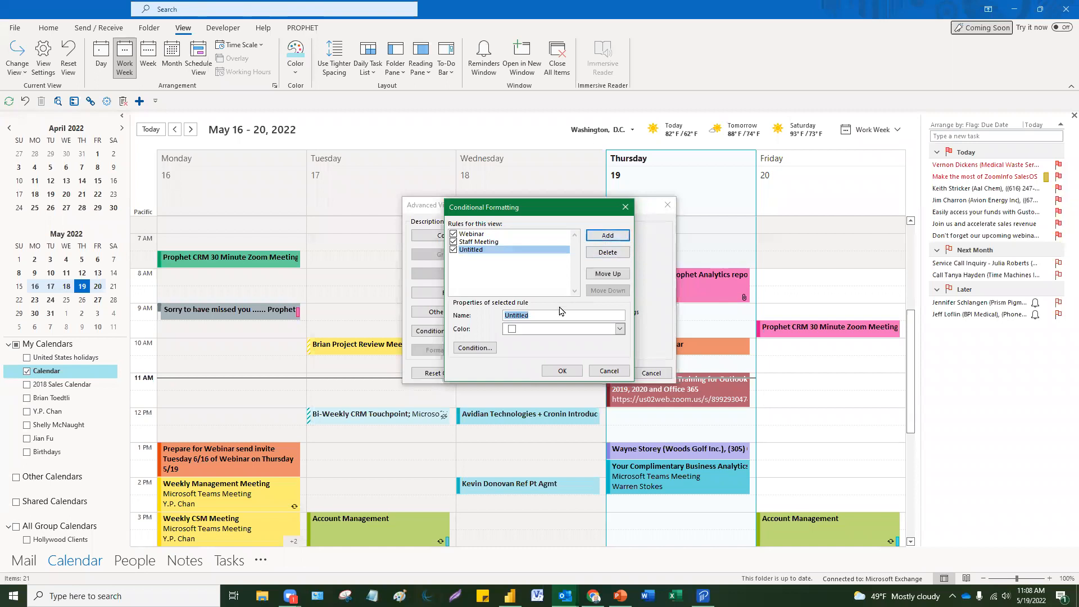
type("Bid Prep")
left_click(619, 329)
left_click(533, 370)
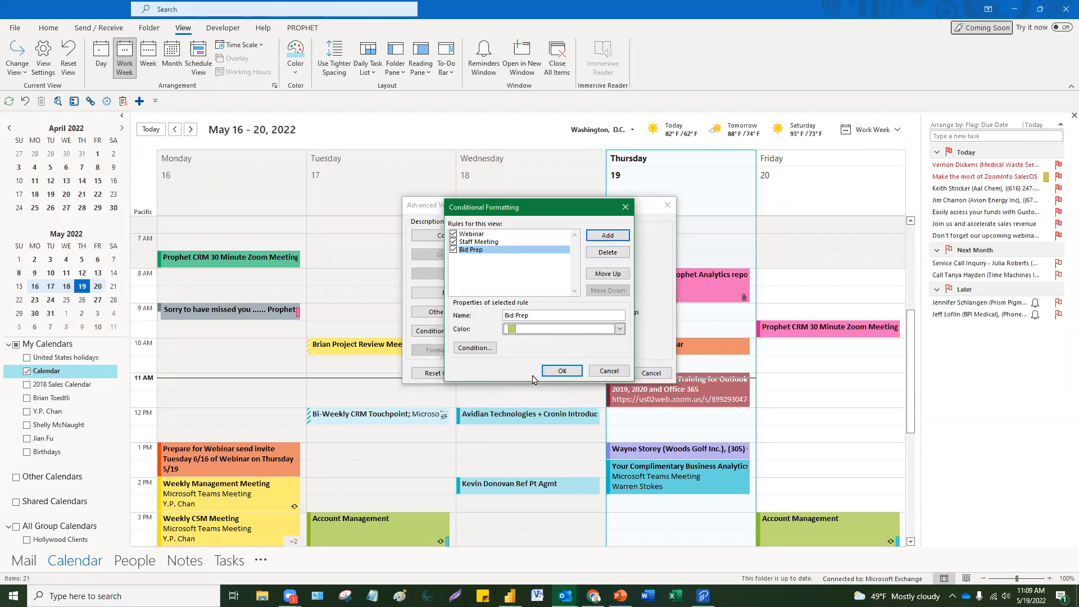
Step: Set the rule's condition to 'Bid Prep' in the subject field only and confirm all dialogs
left_click(477, 349)
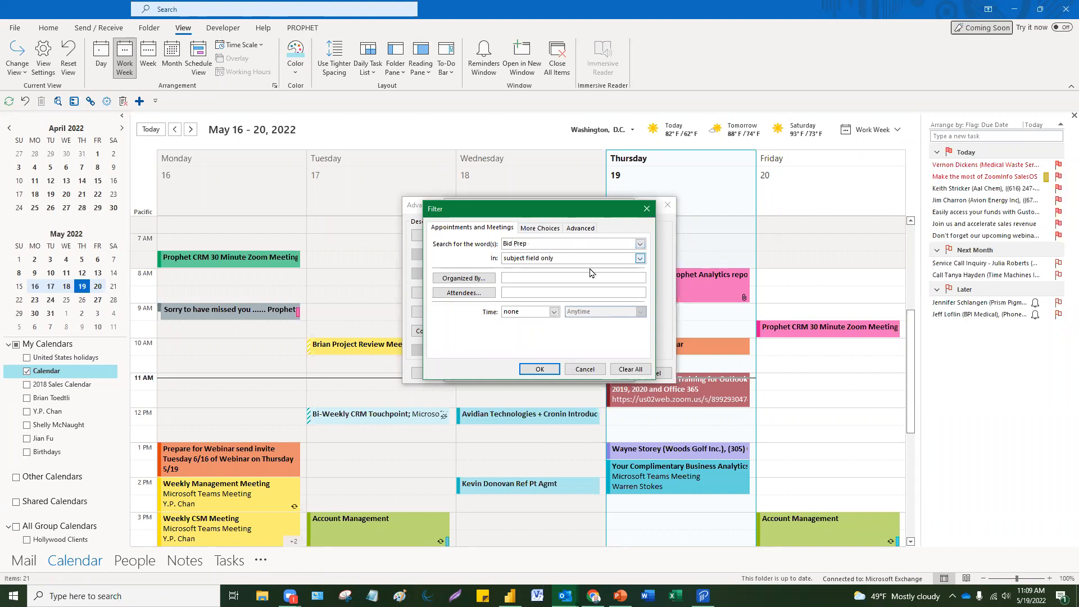
left_click(640, 260)
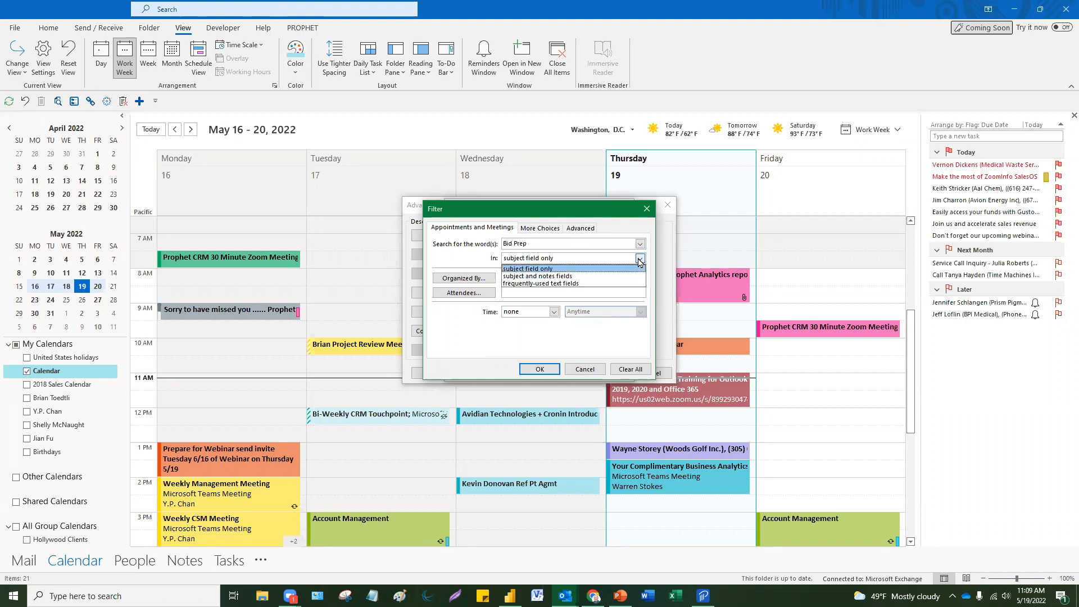
left_click(607, 270)
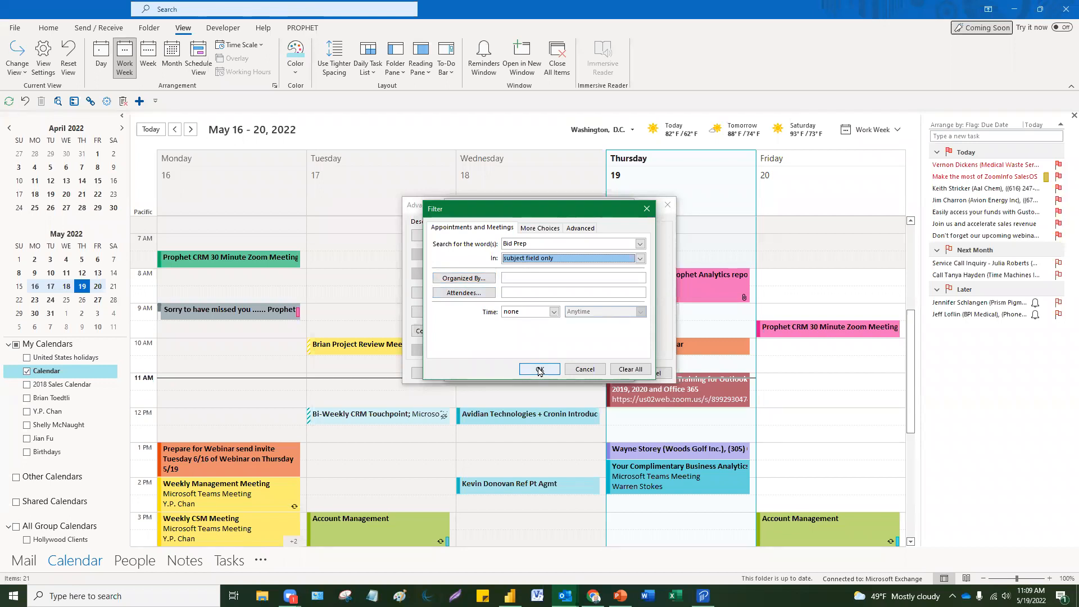
left_click(539, 370)
left_click(559, 372)
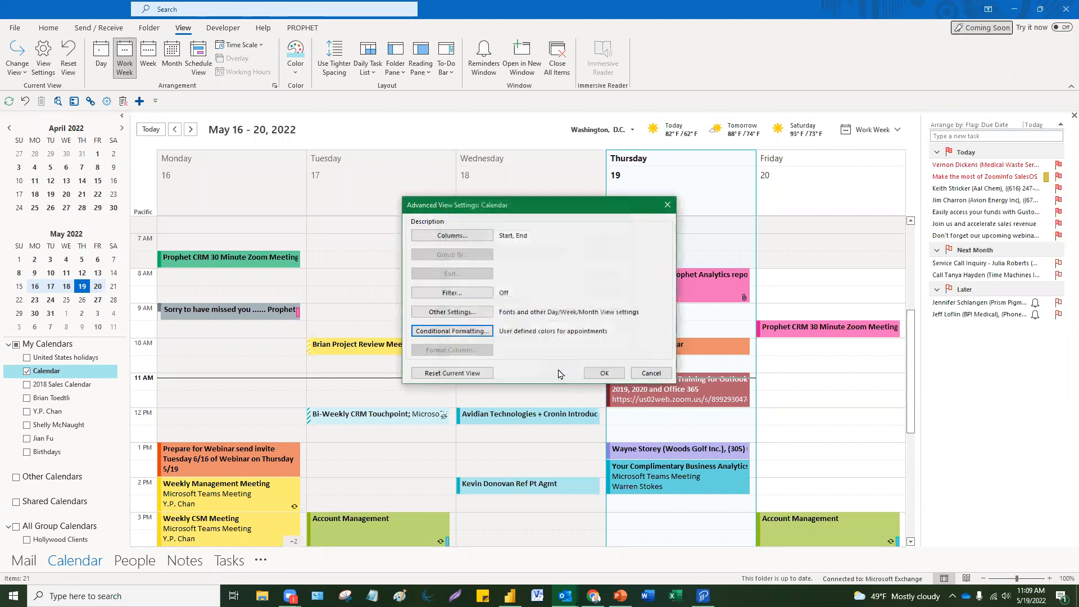
left_click(666, 202)
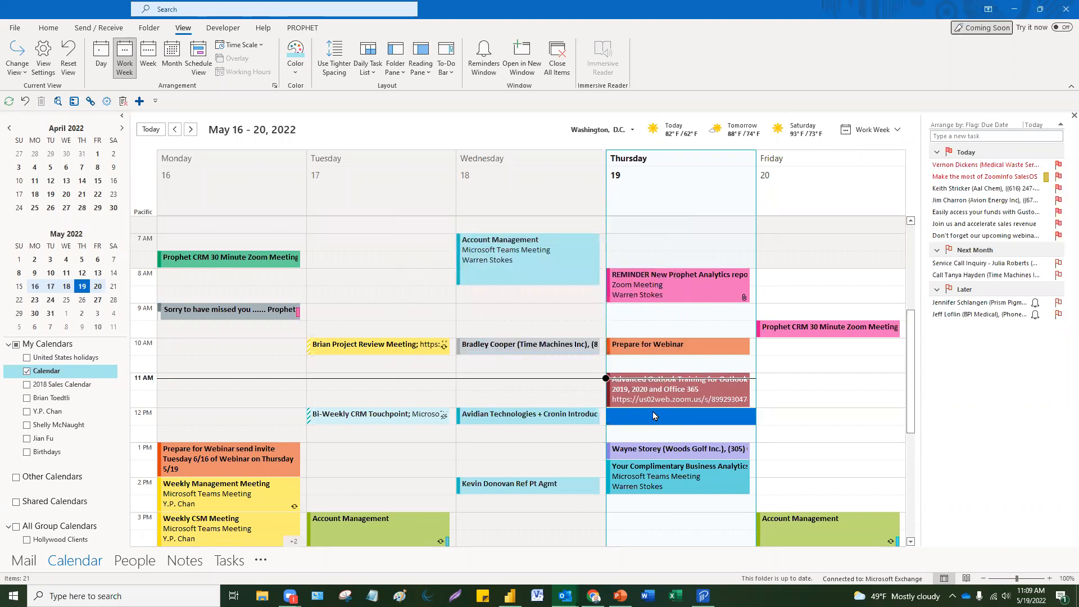
Step: Create a 'Bid Prep' appointment on Thursday May 19 from 12:00 to 1:00 PM and save it
double_click(653, 415)
left_click(490, 217)
left_click(458, 251)
left_click(350, 170)
type("Bid Prep")
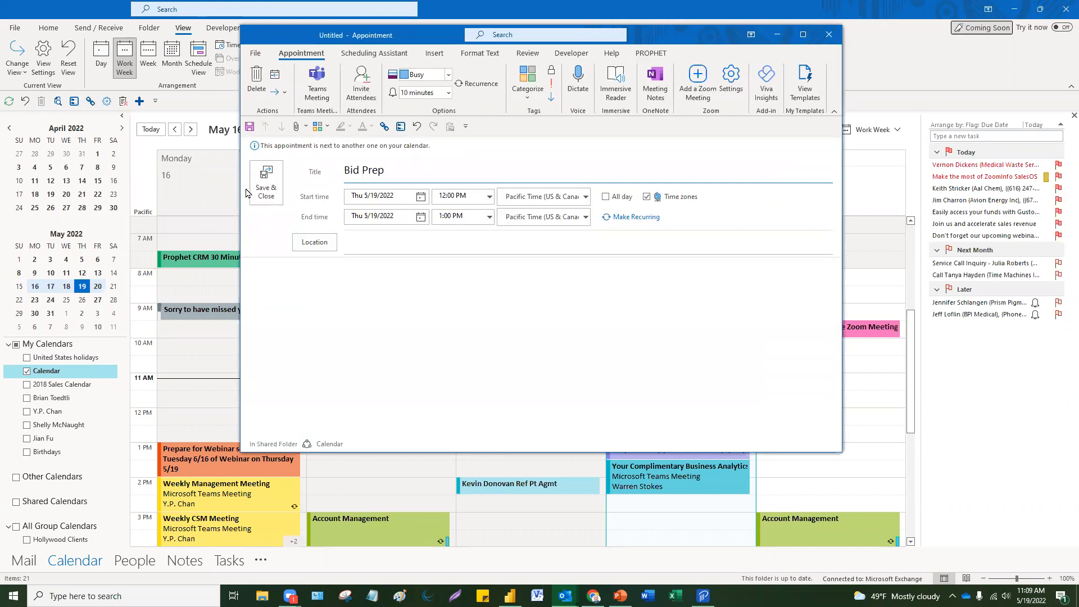
left_click(266, 180)
Step: Reopen the Bid Prep appointment to check it, then close its window
double_click(717, 422)
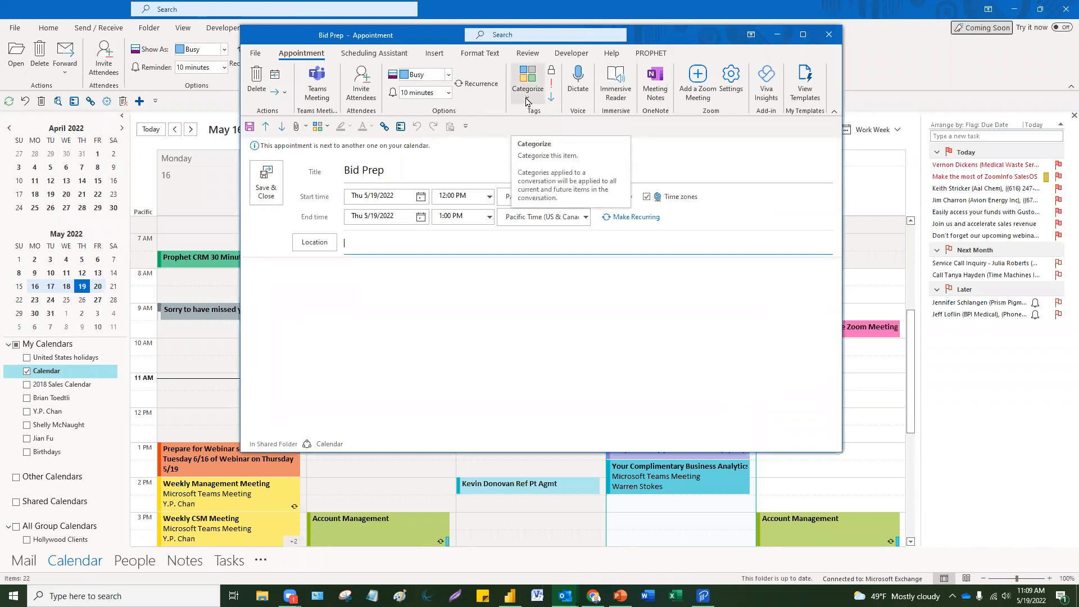
left_click(829, 43)
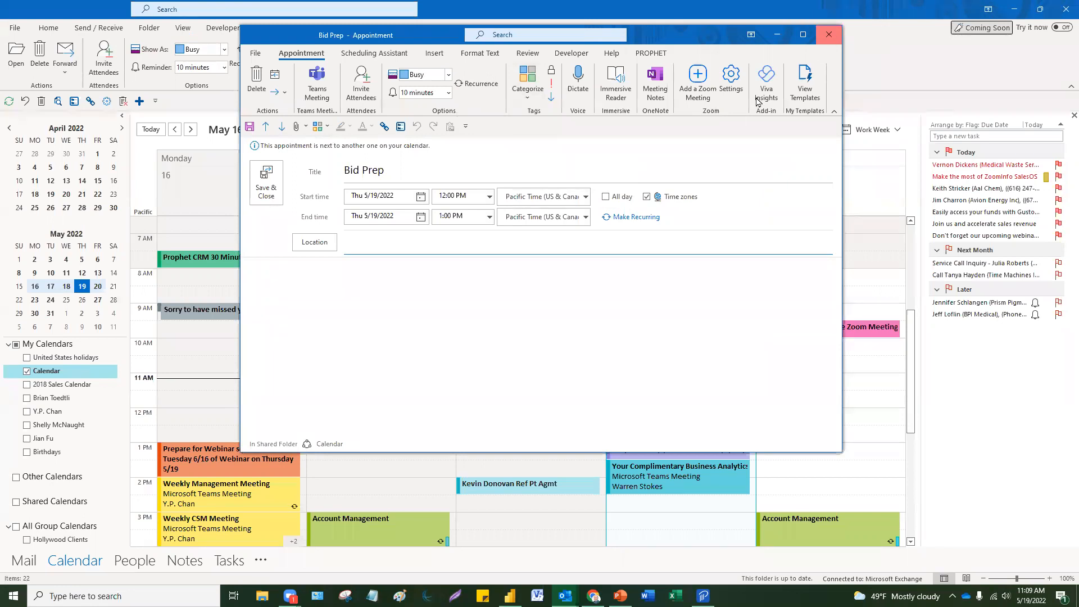
left_click(208, 400)
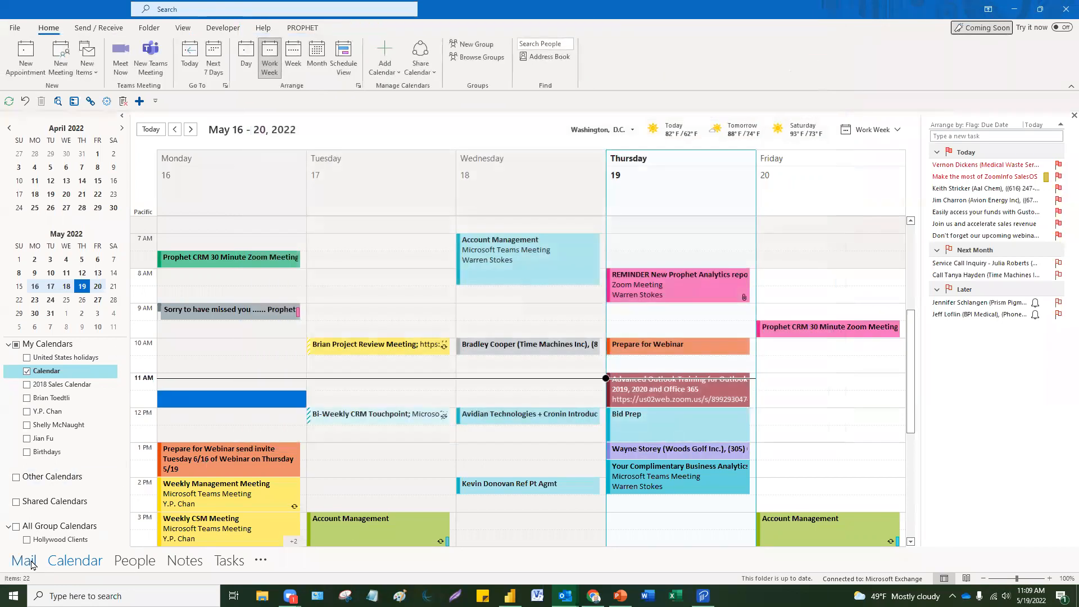
Step: Switch from the calendar to Mail and show the Other inbox messages
left_click(25, 561)
left_click(275, 241)
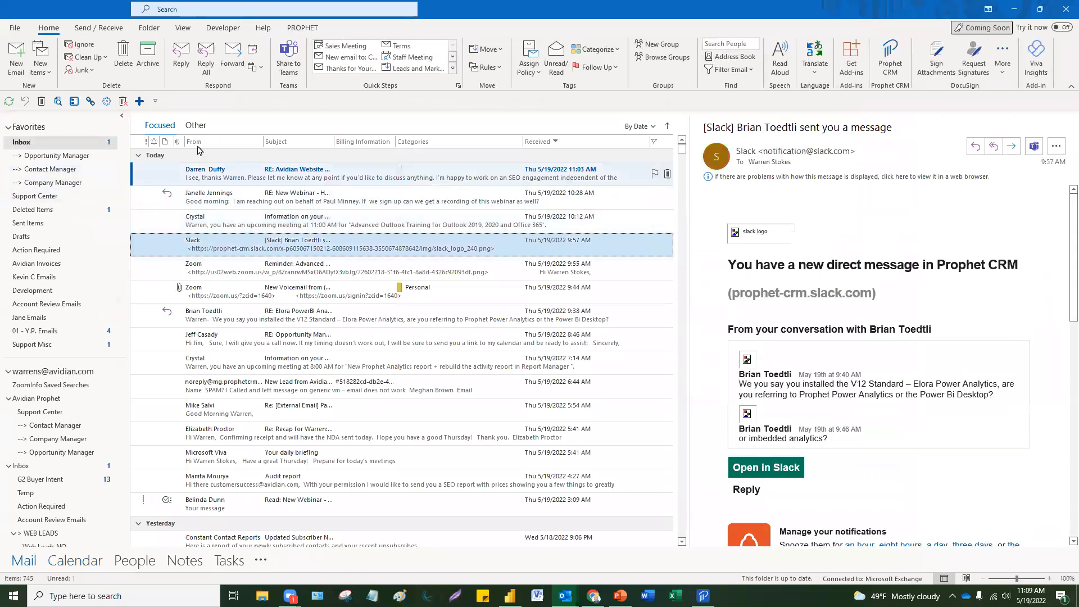
left_click(196, 124)
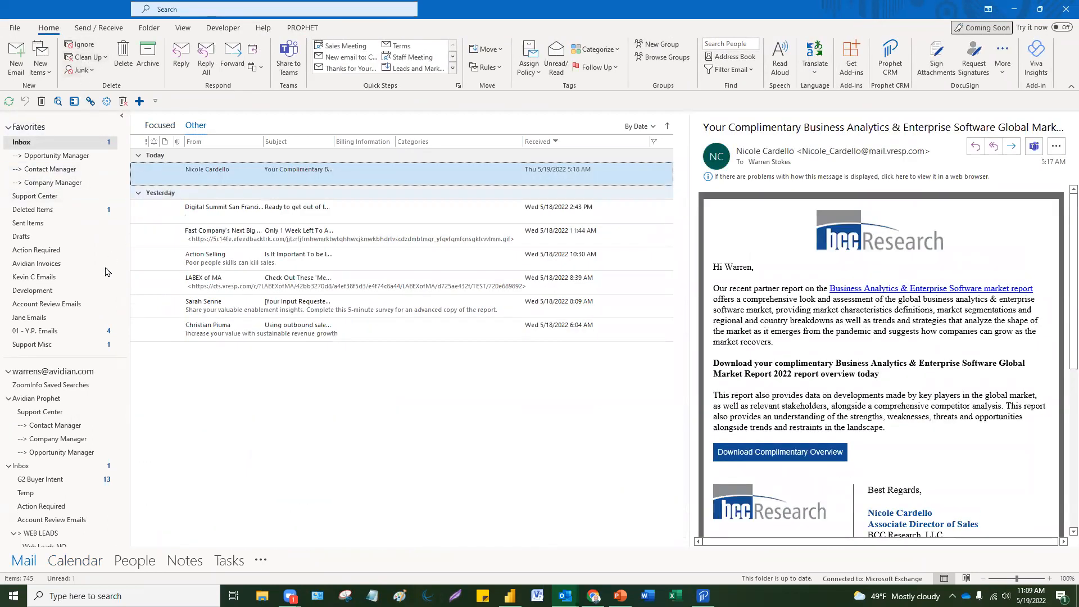
Step: Search the mailbox for 'invoice', fixing the typo, and open the Daily Invoice Report email
left_click(227, 13)
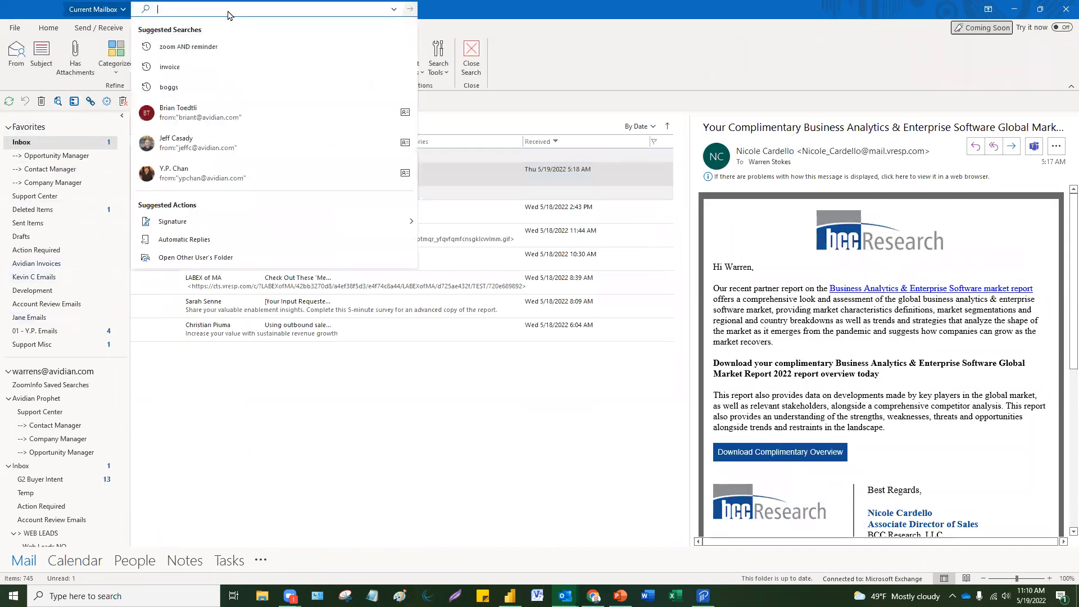
type("invoce")
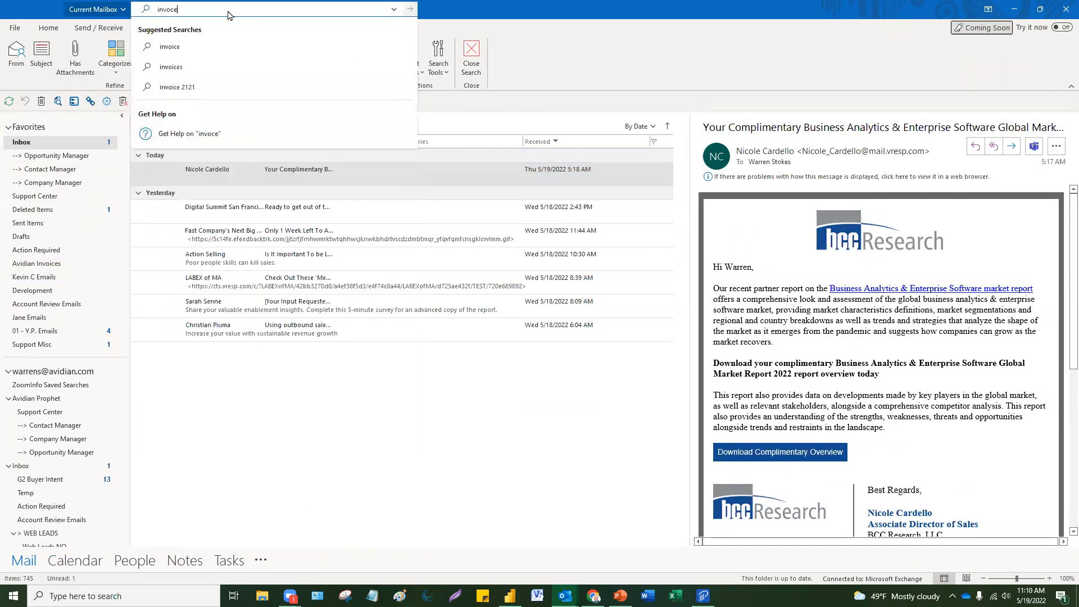
key("Return")
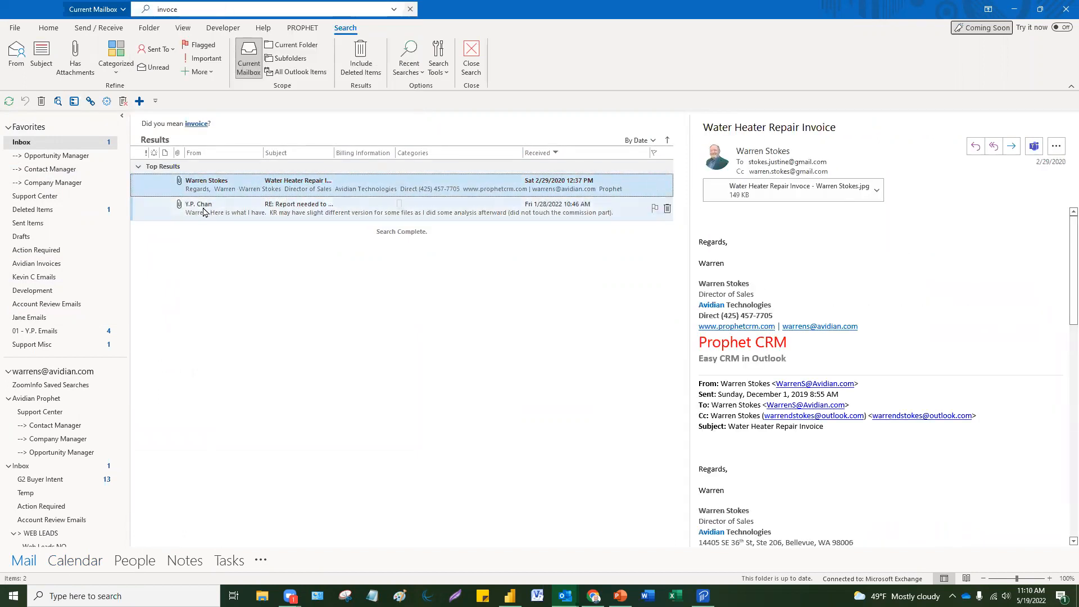
left_click(167, 9)
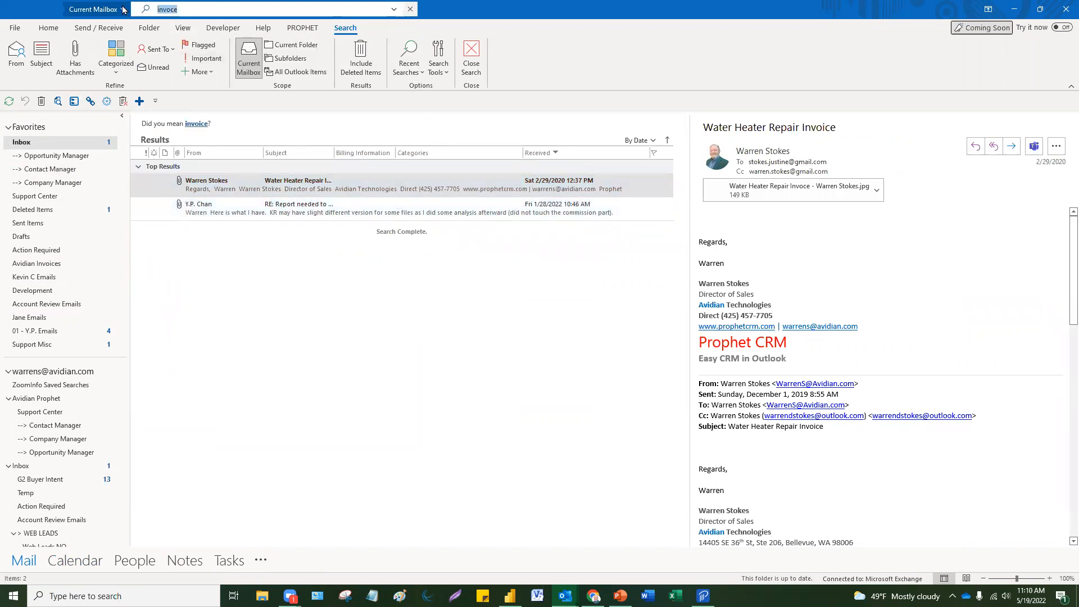
left_click(166, 9)
type("i")
key("Return")
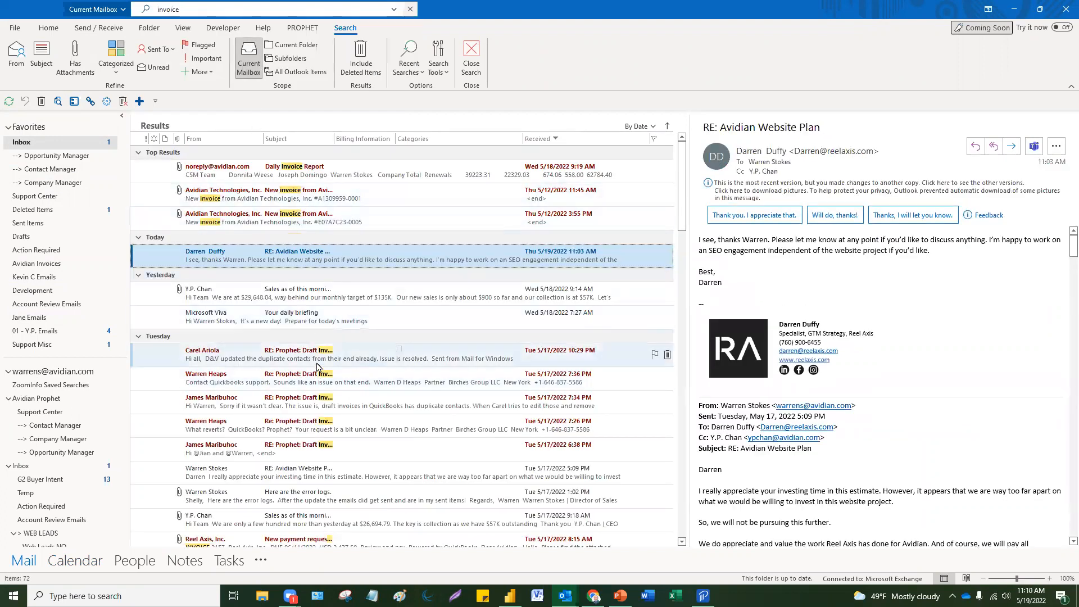
left_click(331, 169)
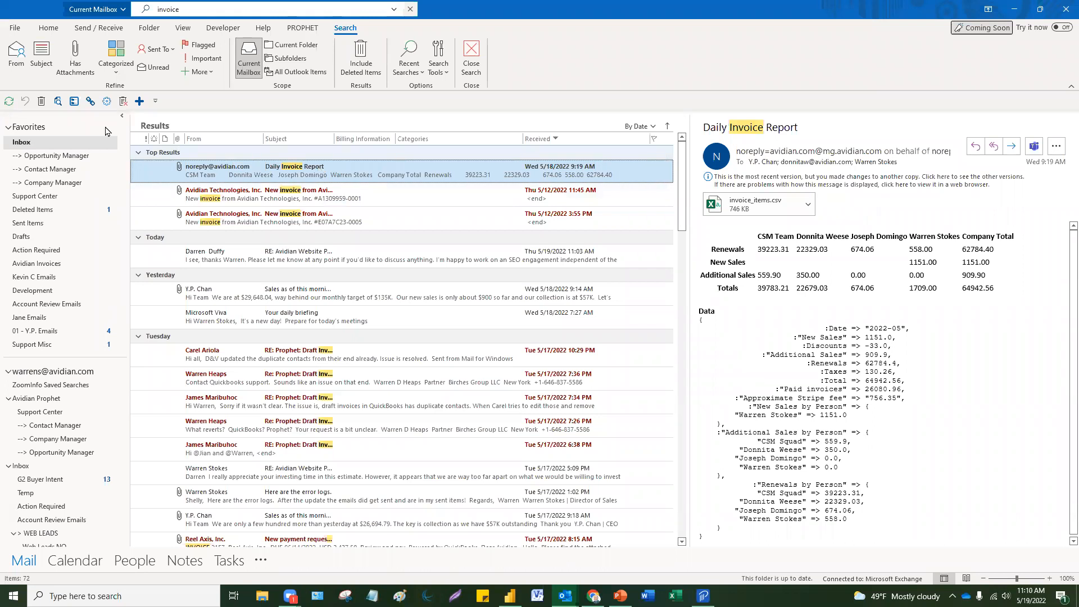
left_click(48, 29)
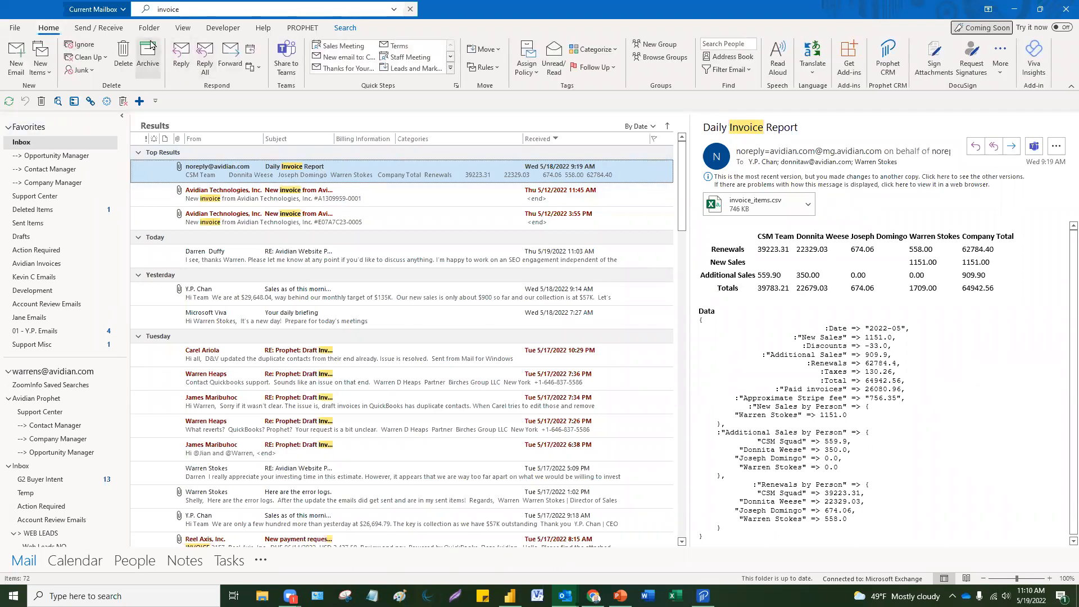
Step: Add a 'Quote' conditional formatting rule with 14 pt Segoe UI Semibold green text
left_click(182, 27)
left_click(44, 67)
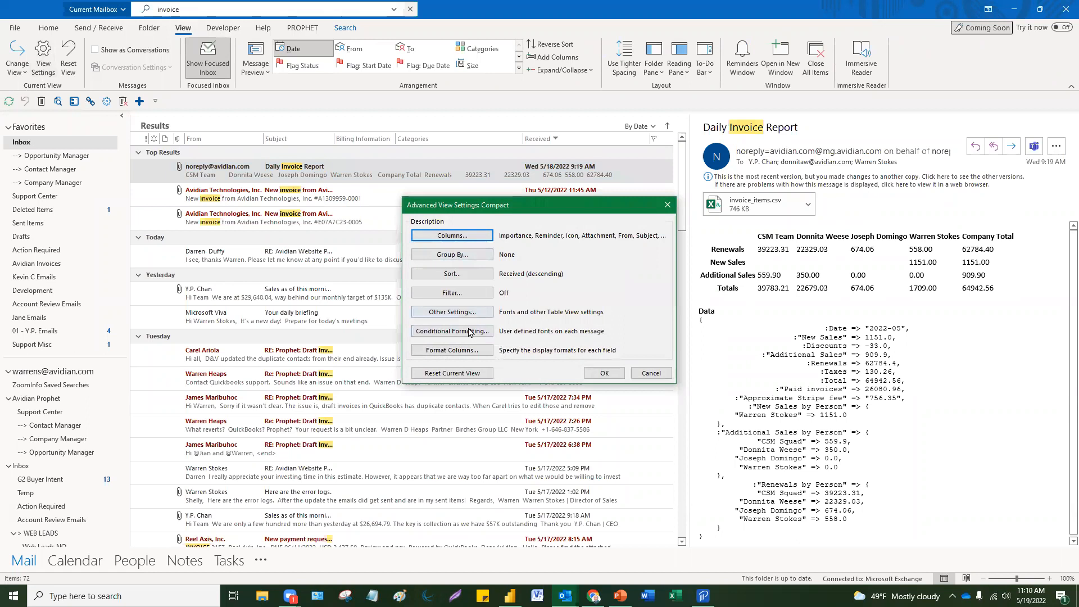
left_click(467, 331)
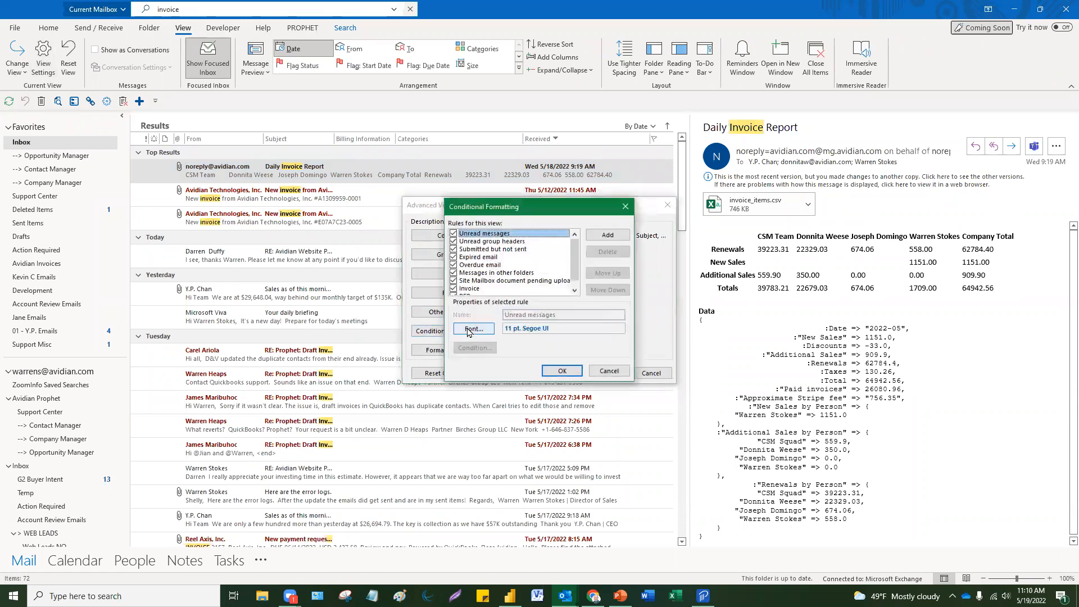
left_click(606, 236)
type("Q")
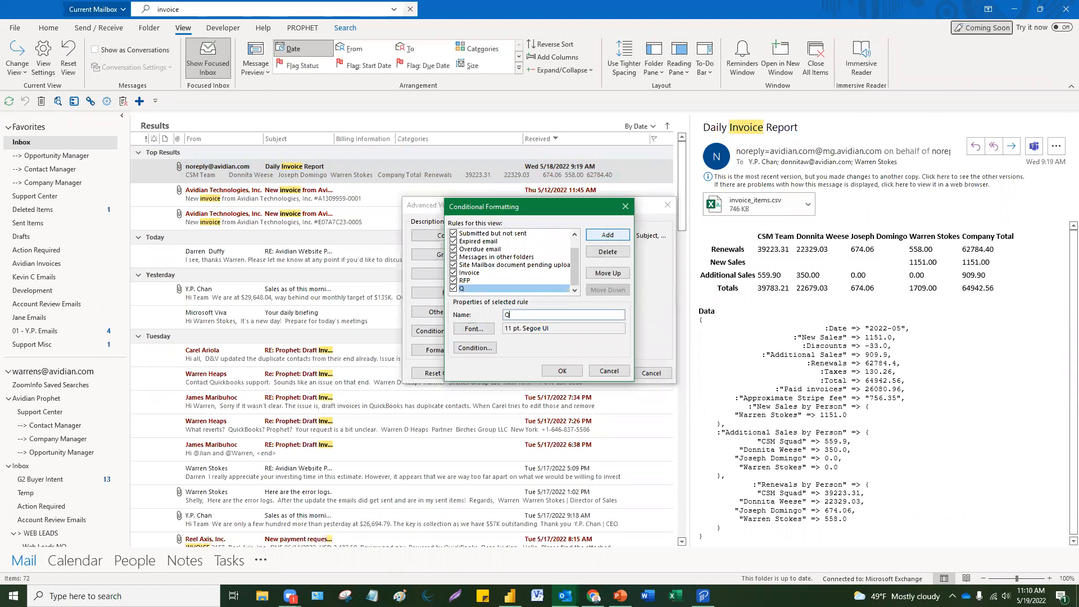
type("uote")
left_click(473, 329)
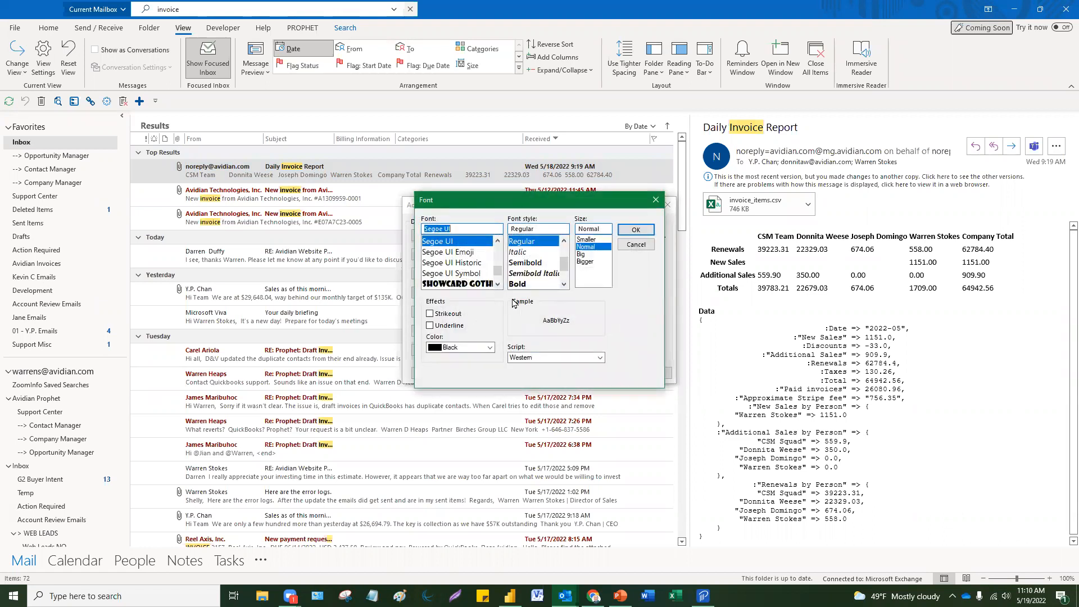
left_click(538, 263)
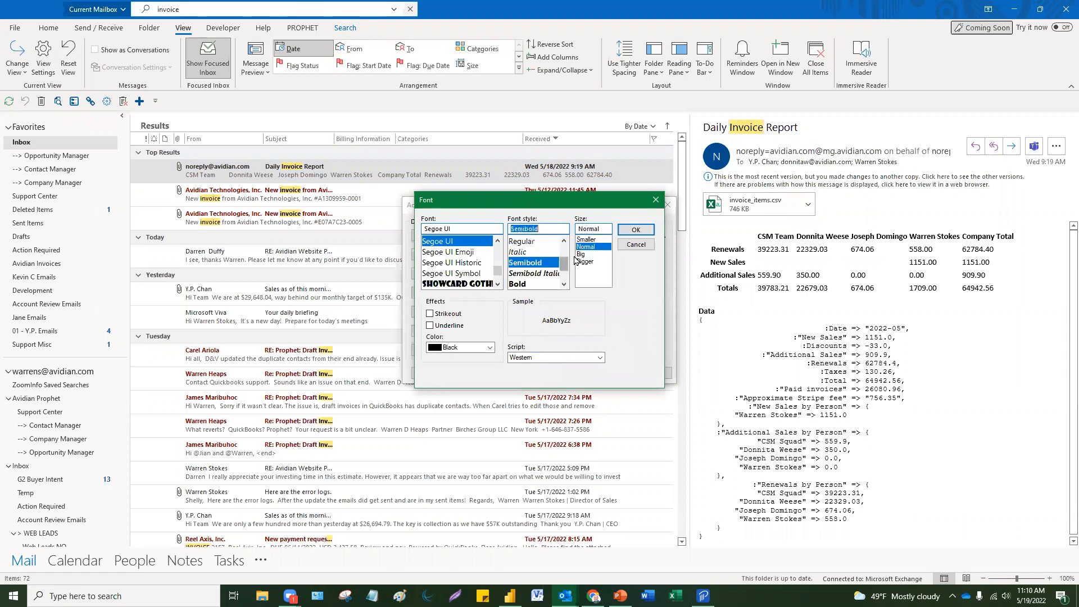
left_click(585, 254)
left_click(487, 351)
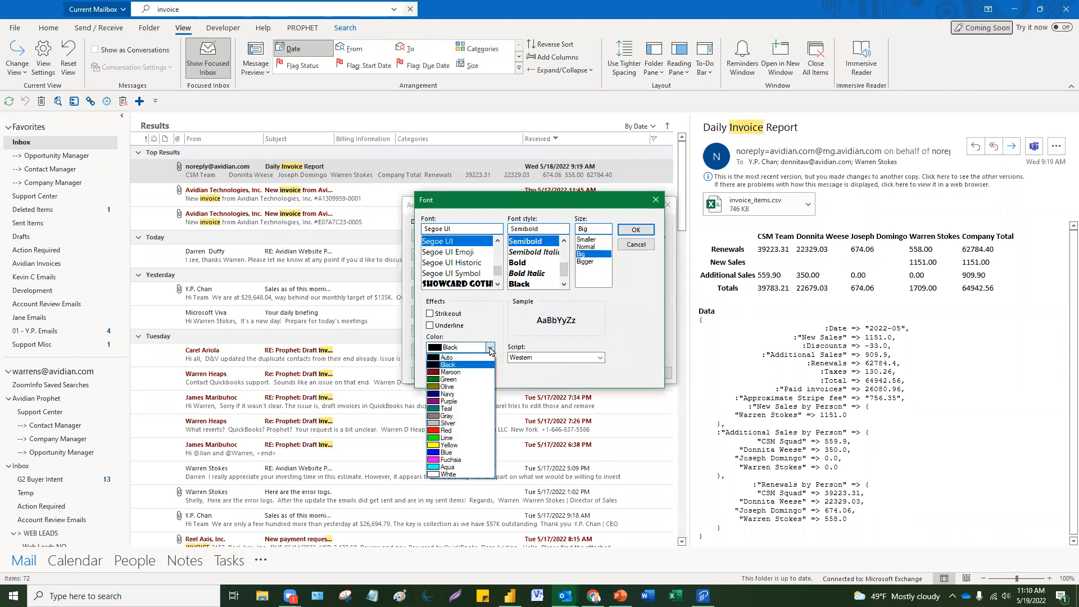
left_click(449, 381)
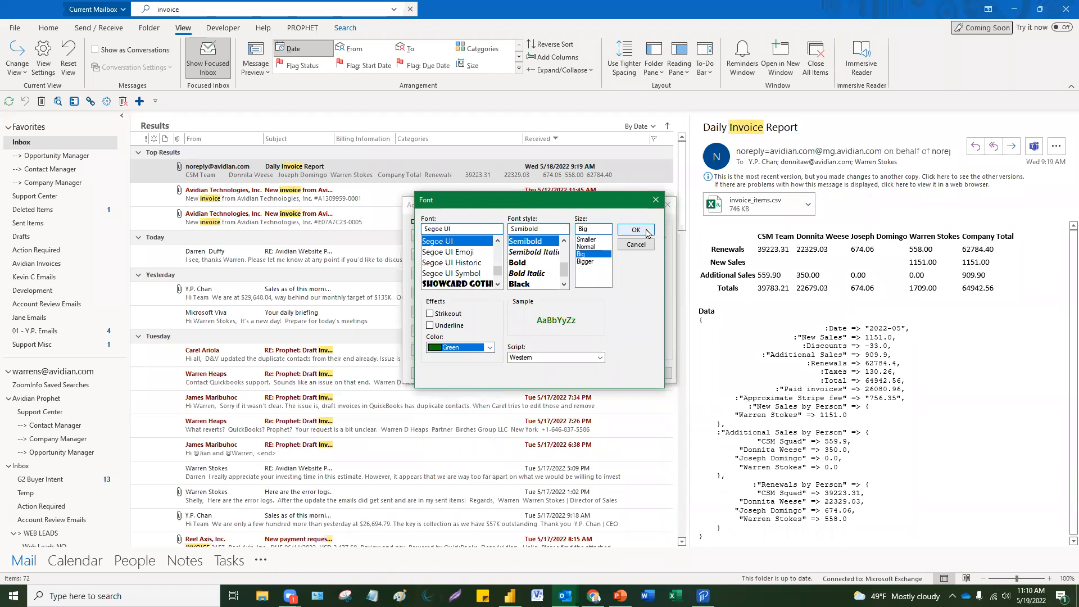
left_click(636, 230)
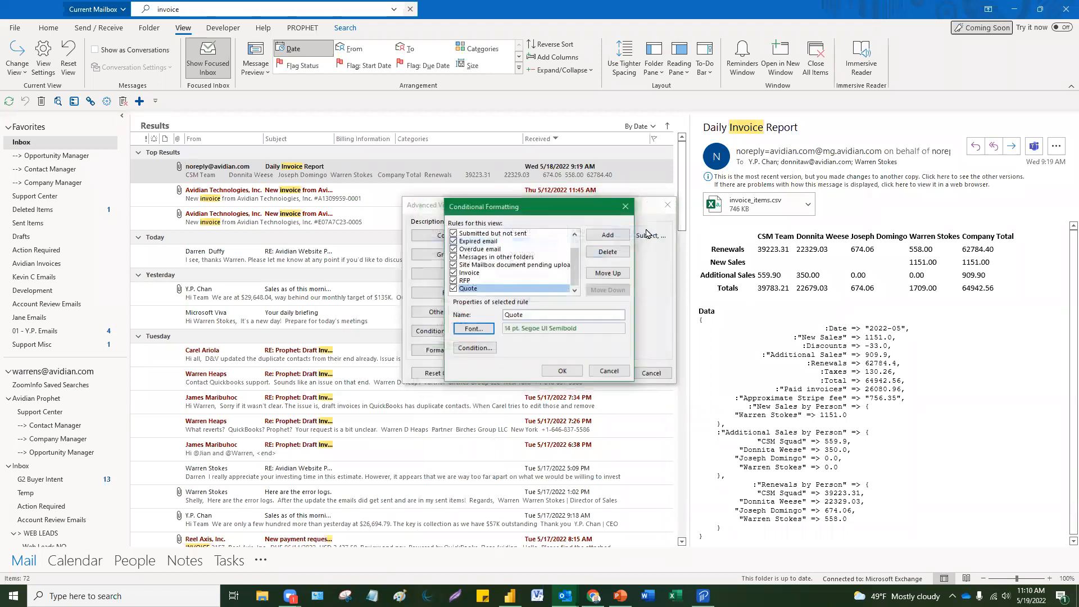
Step: Make the Quote rule match 'Quote' in the subject field and message body, then save all dialogs
left_click(480, 350)
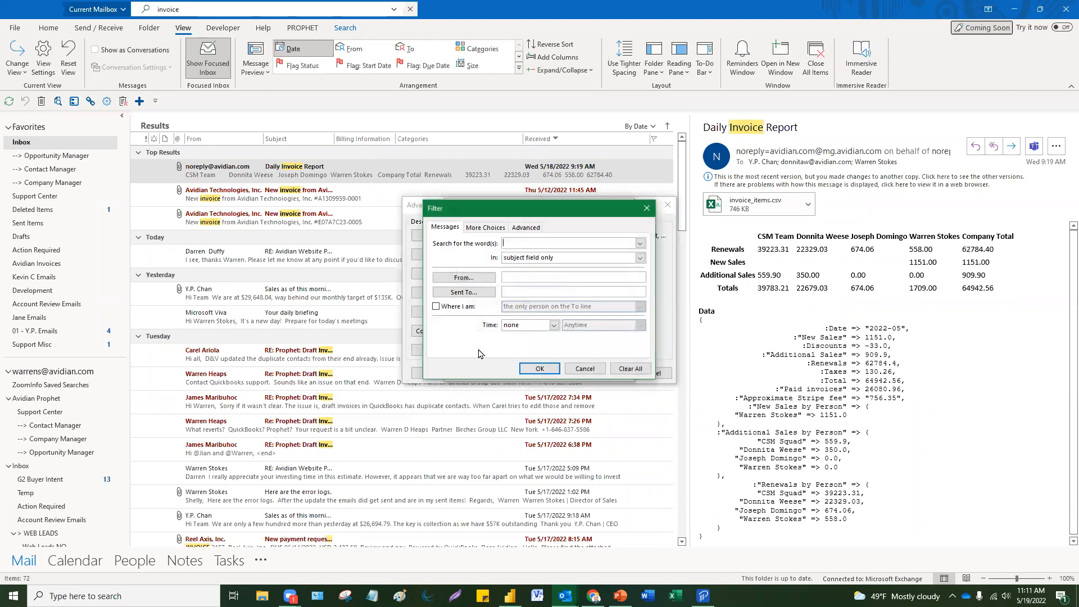
type("Quote")
left_click(639, 258)
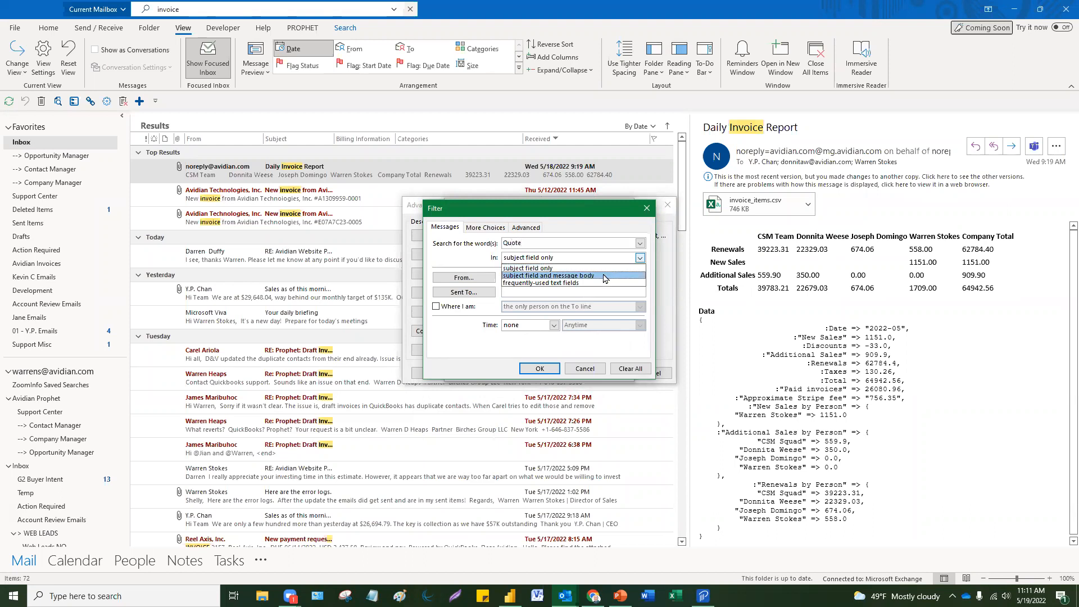
left_click(604, 276)
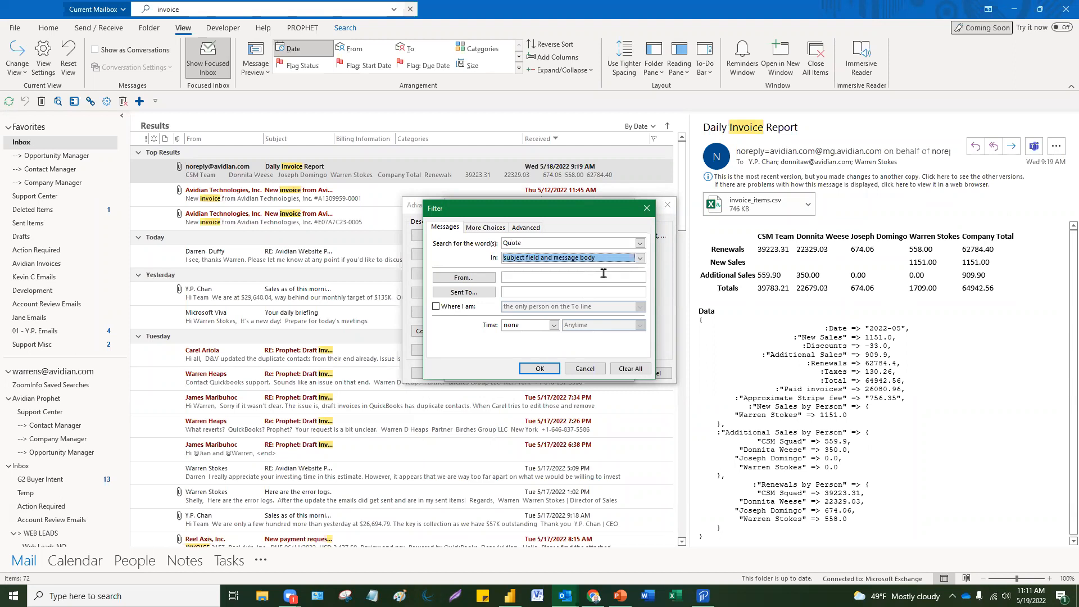
left_click(541, 374)
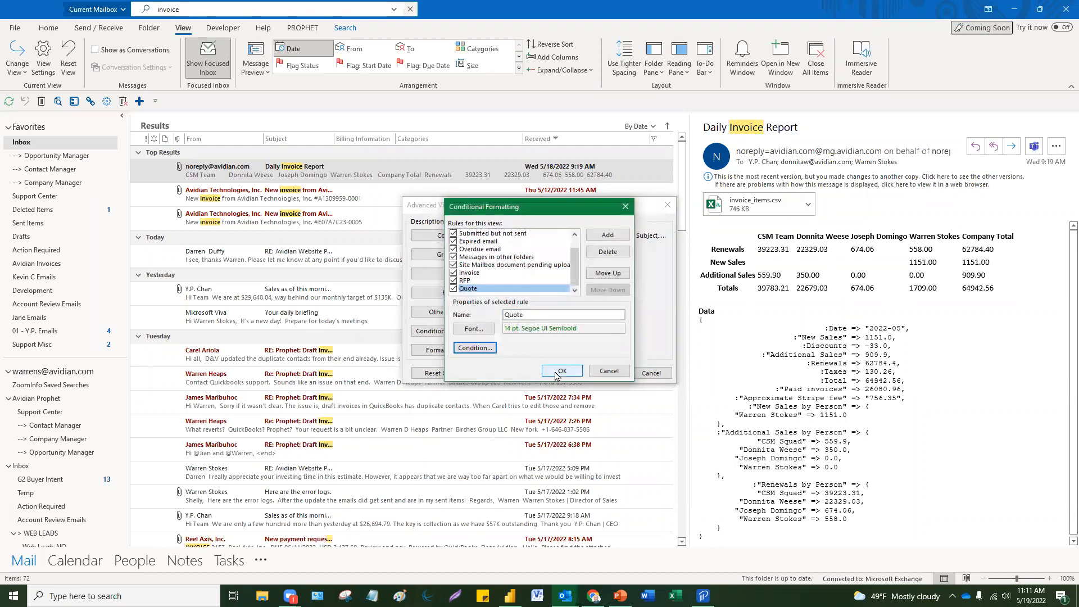
left_click(558, 372)
left_click(597, 374)
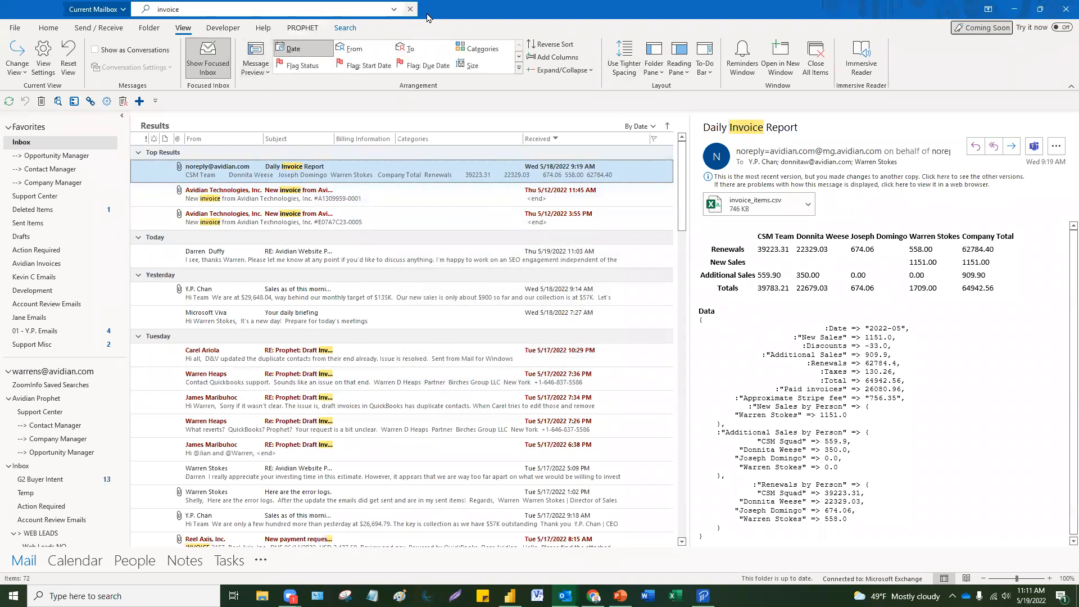
Step: Clear the 'invoice' search and return to the Inbox's Other list before switching to Chrome
left_click(409, 10)
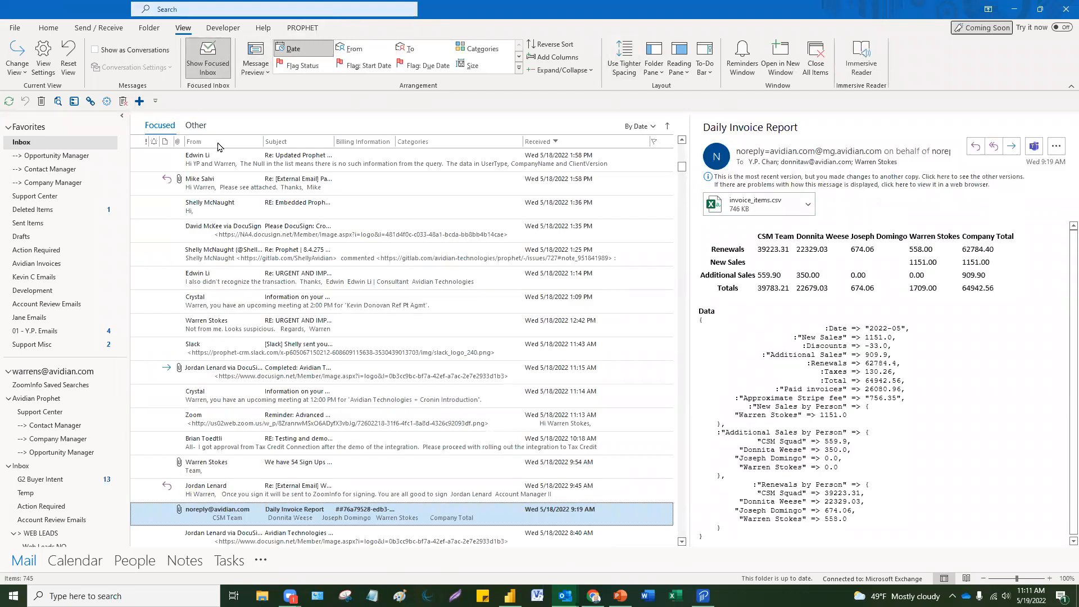
left_click(195, 125)
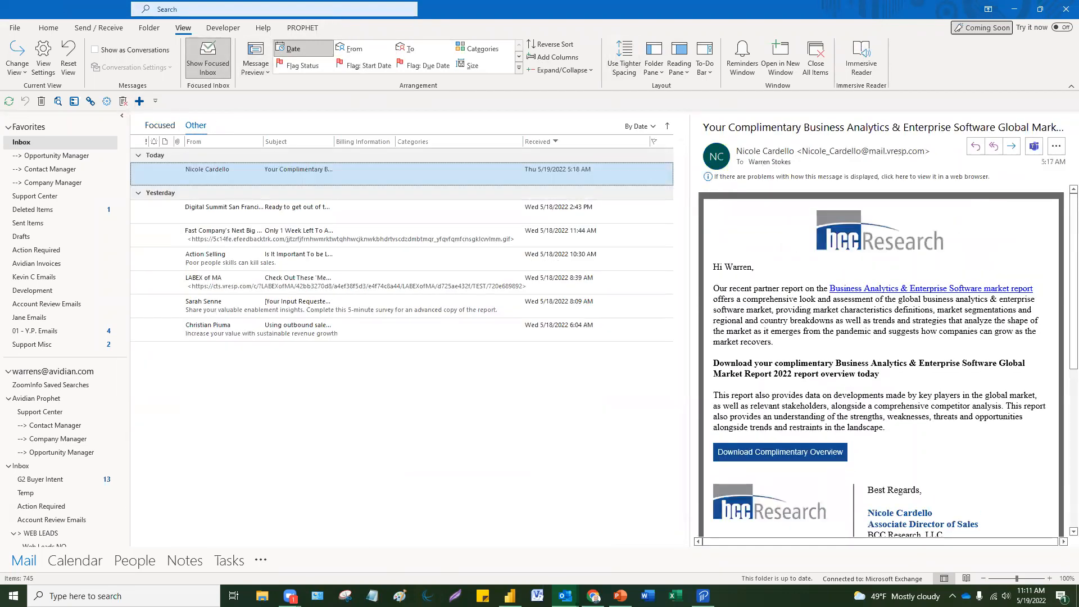
key("alt+Tab")
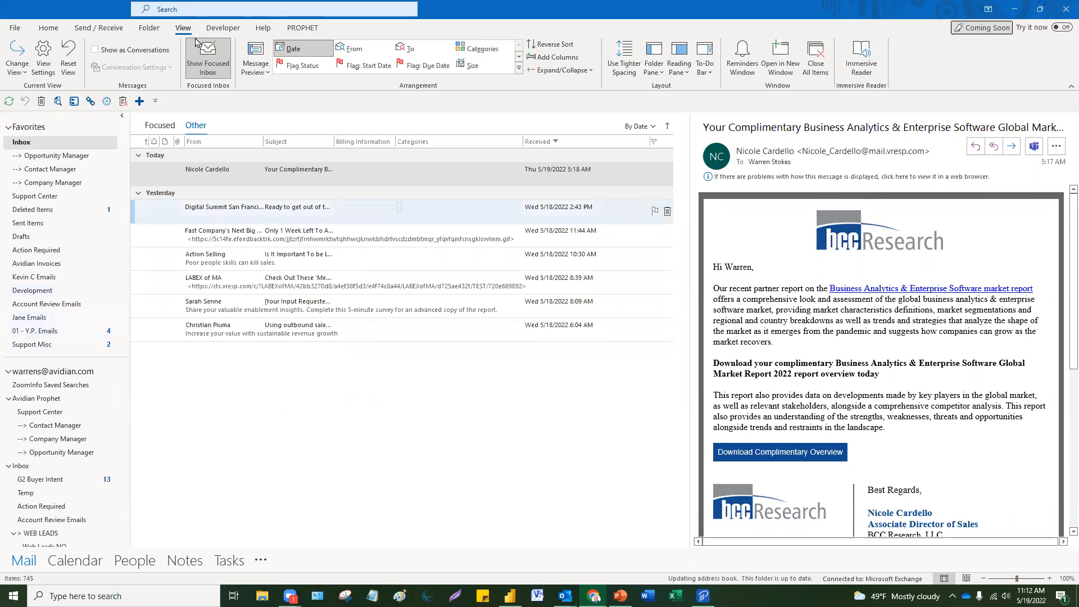
Step: Review the Focused inbox emails, including the new Request for Quote message
scroll(58, 506, "down", 1)
left_click(56, 506)
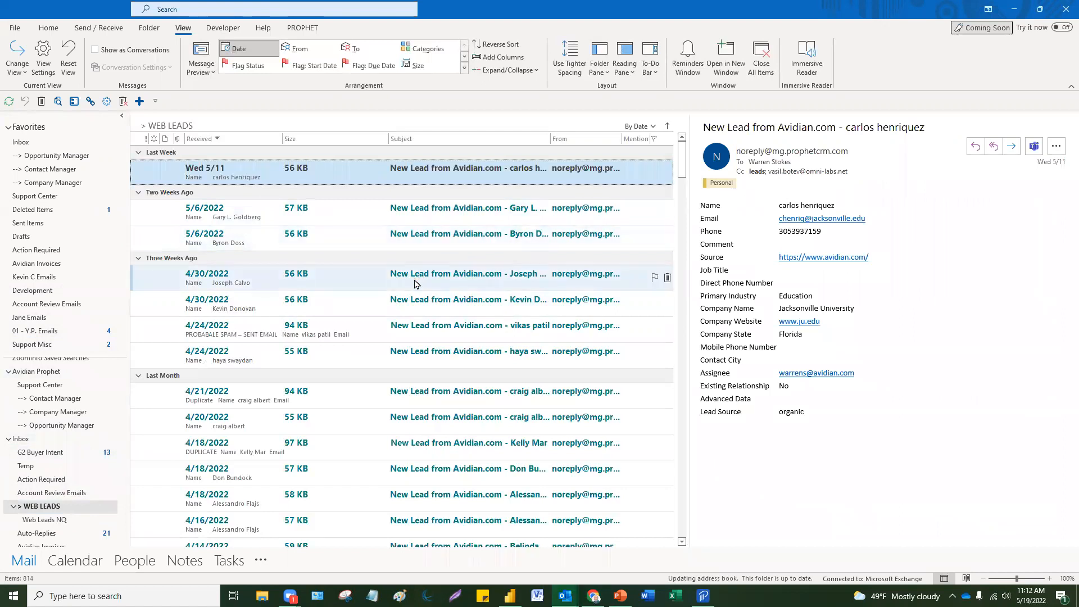
left_click(33, 142)
left_click(163, 126)
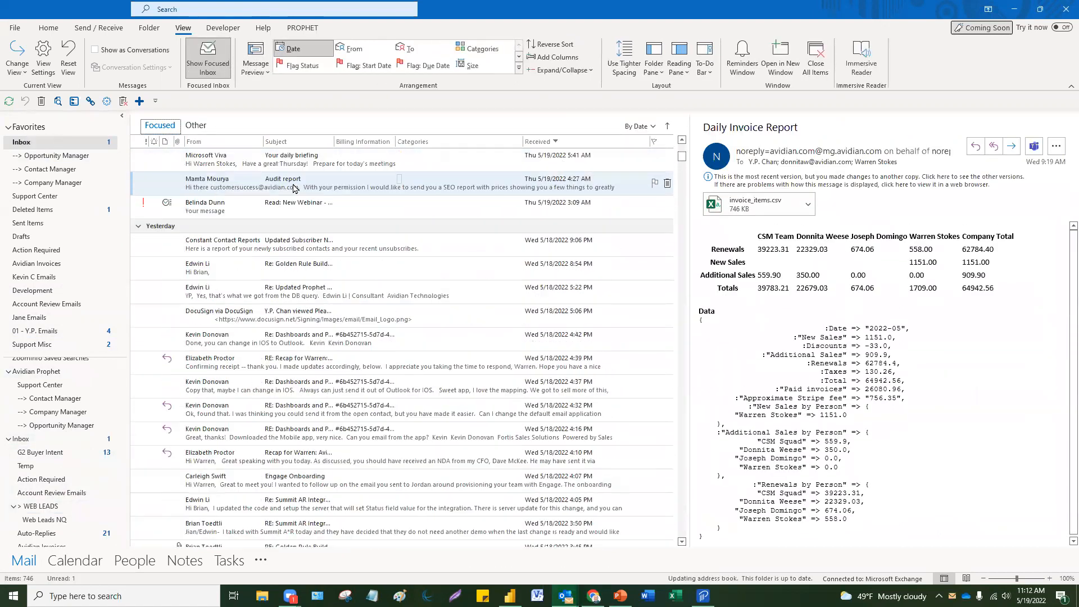
left_click(296, 163)
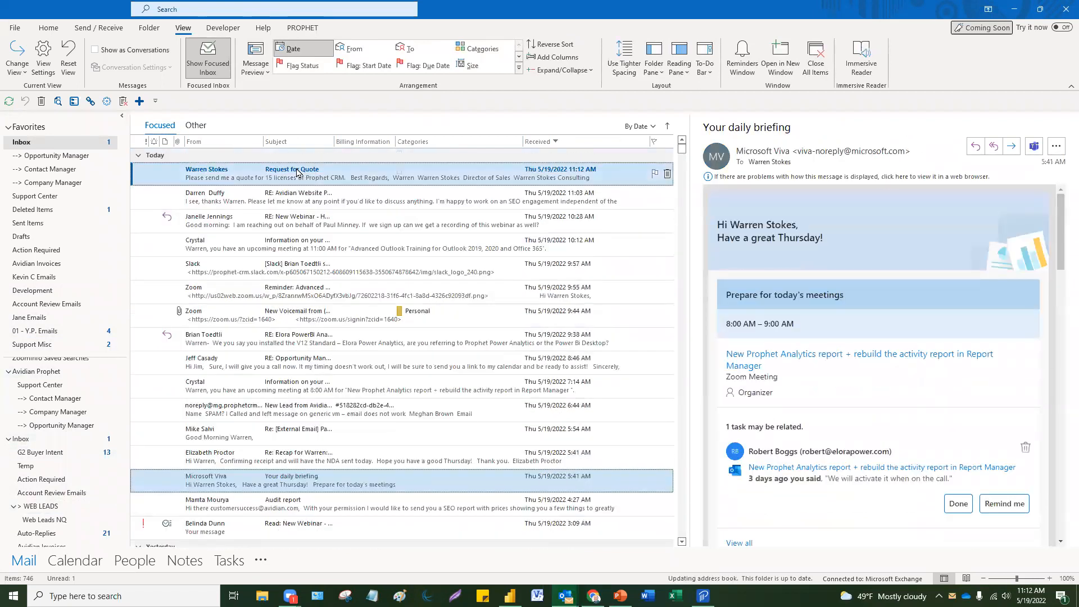
left_click(297, 172)
left_click(291, 202)
left_click(291, 221)
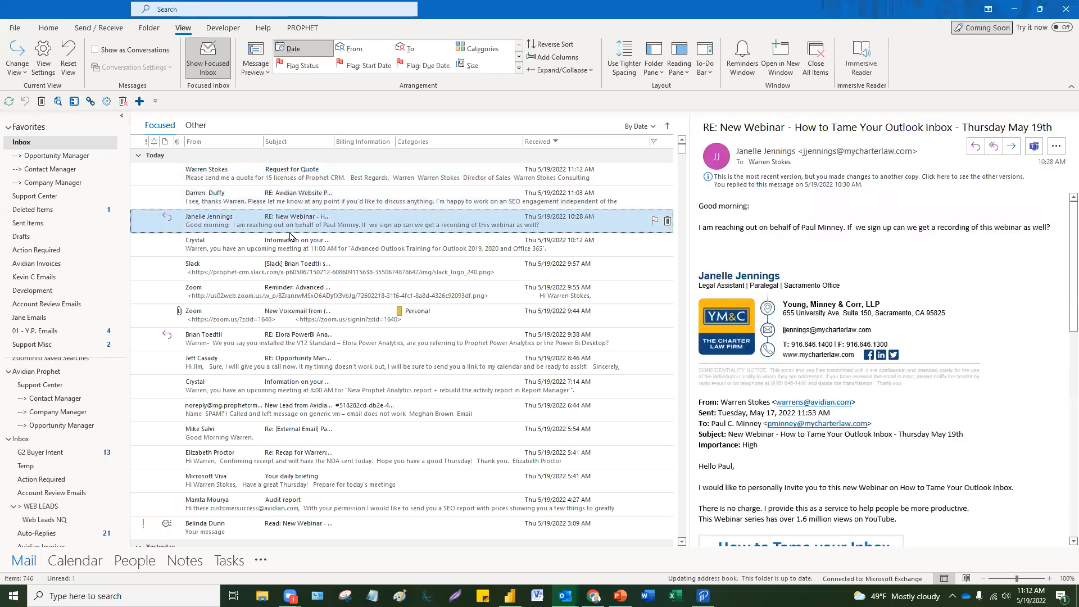
Step: Check the latest leads in WEB LEADS, then return to the Inbox's Other messages
left_click(42, 506)
left_click(349, 209)
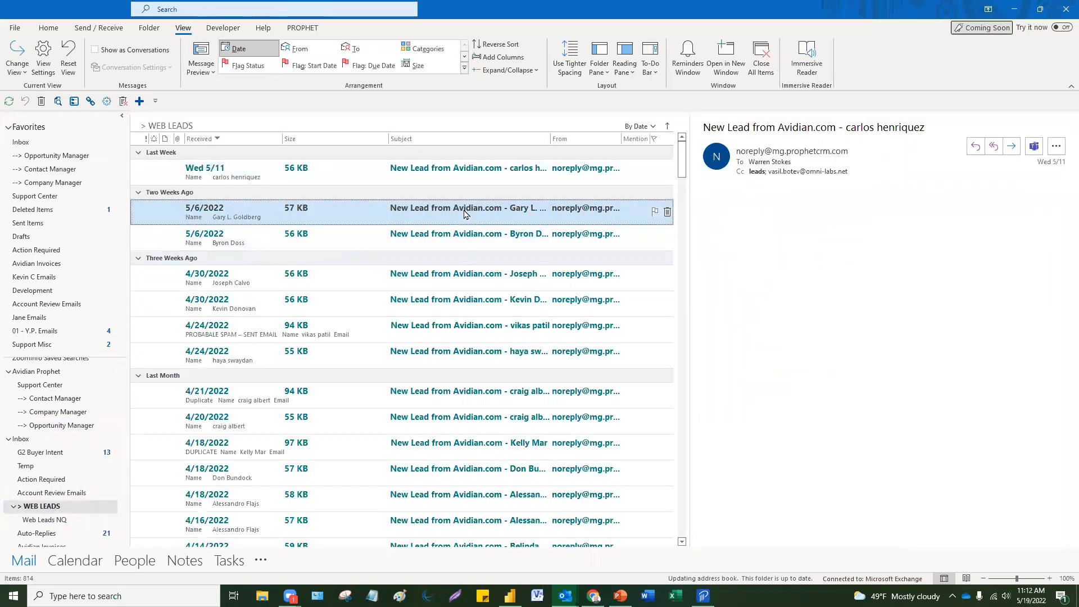
left_click(453, 239)
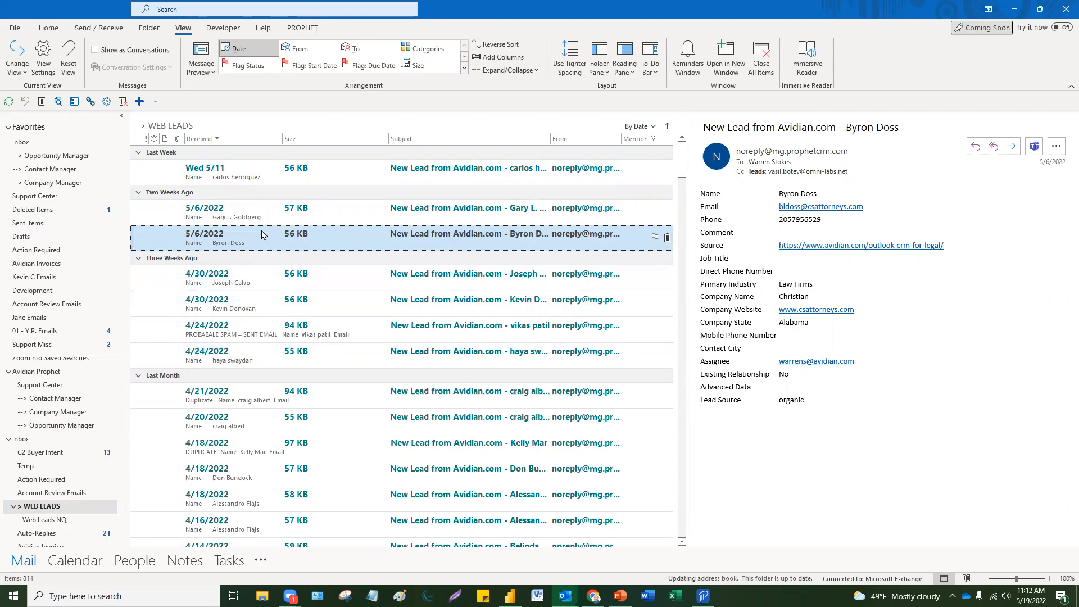
left_click(22, 141)
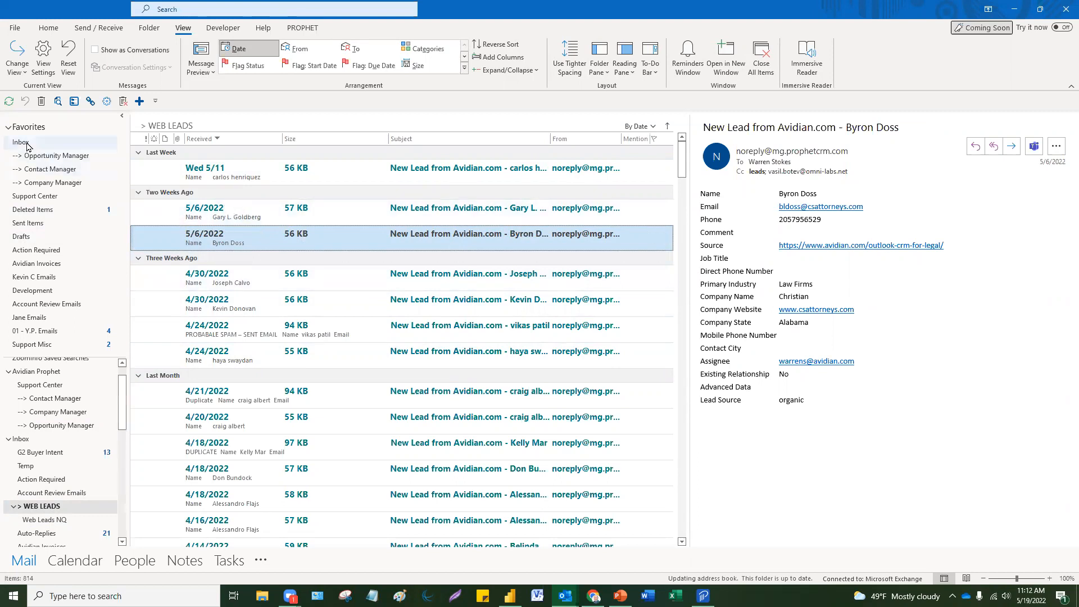
left_click(195, 125)
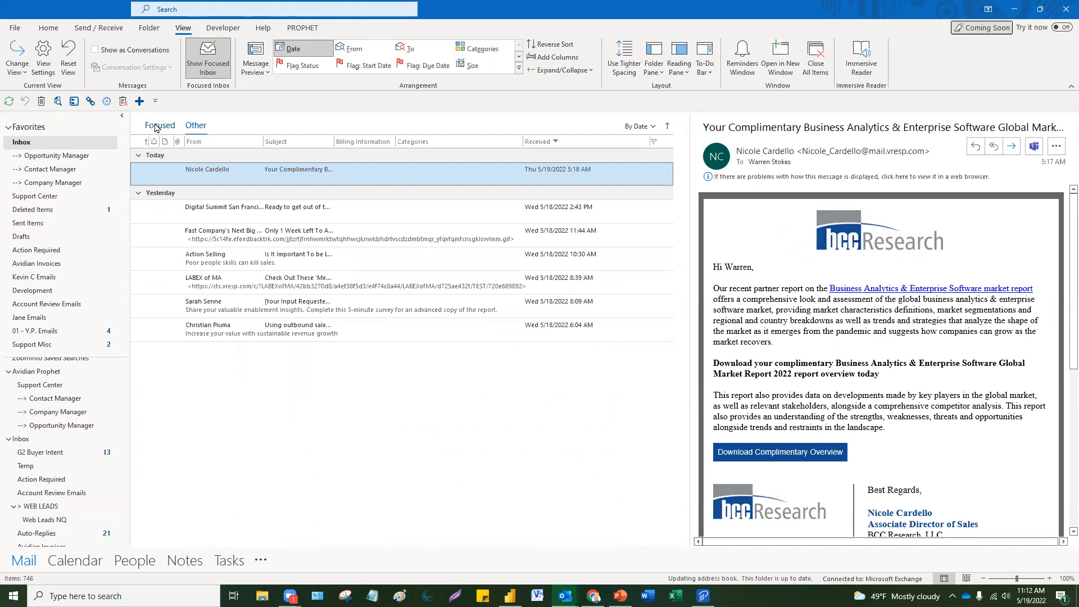
left_click(49, 28)
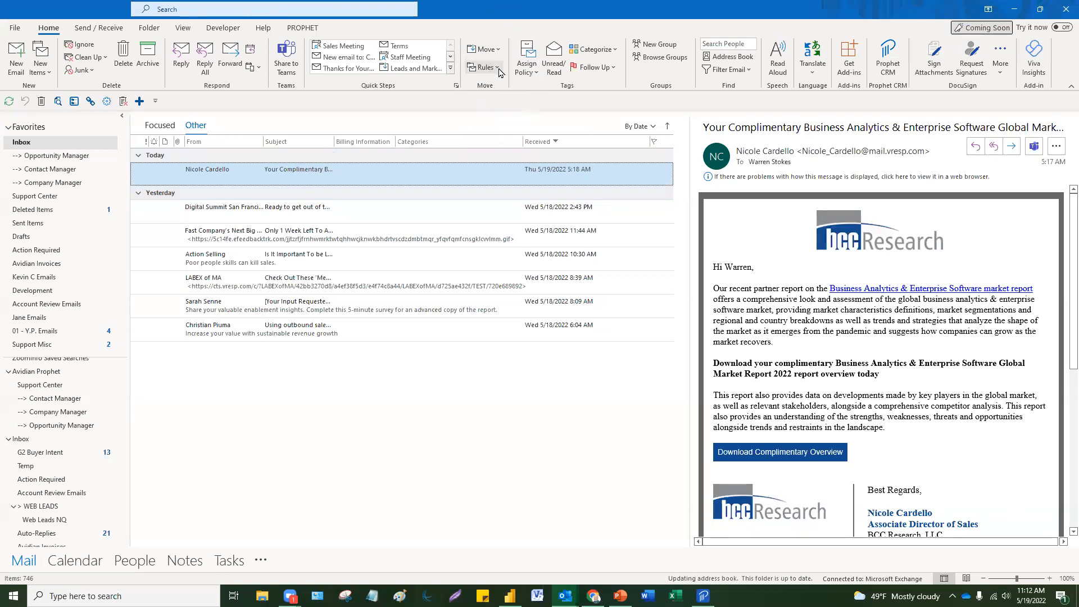
left_click(498, 68)
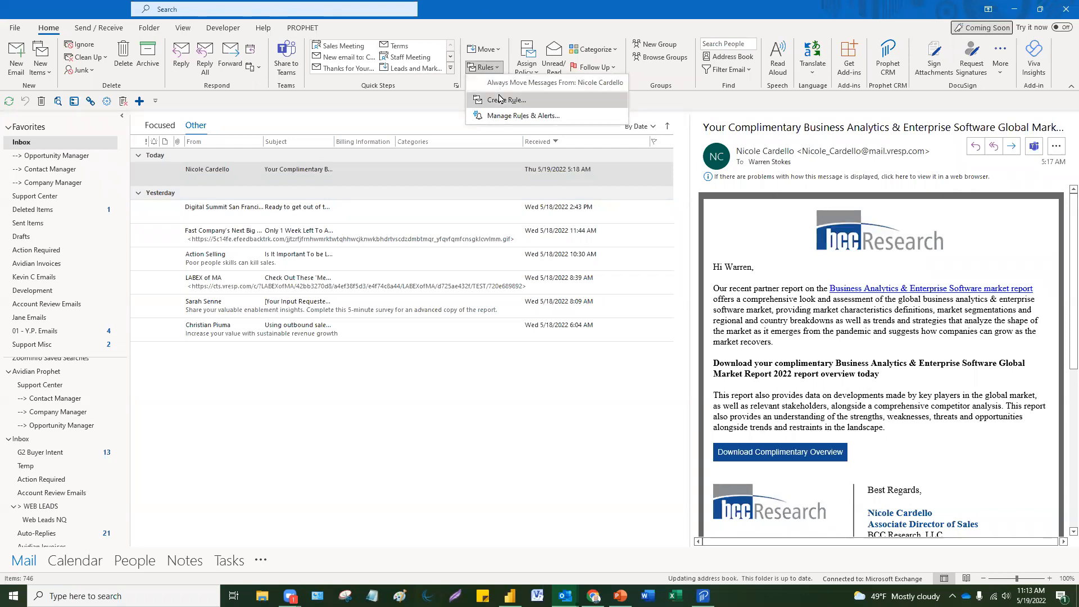
left_click(498, 117)
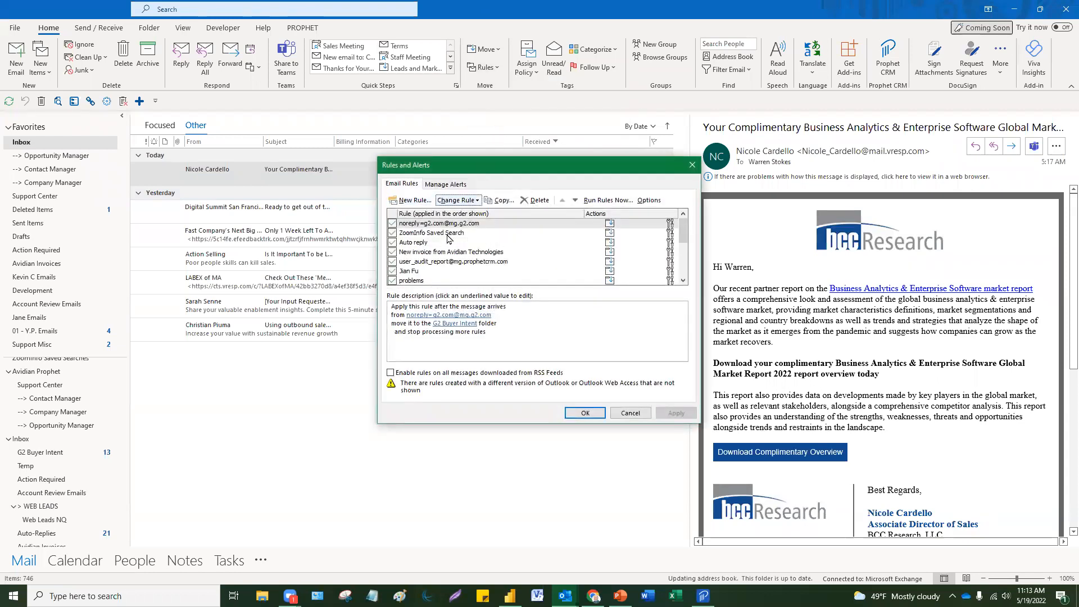
left_click(448, 233)
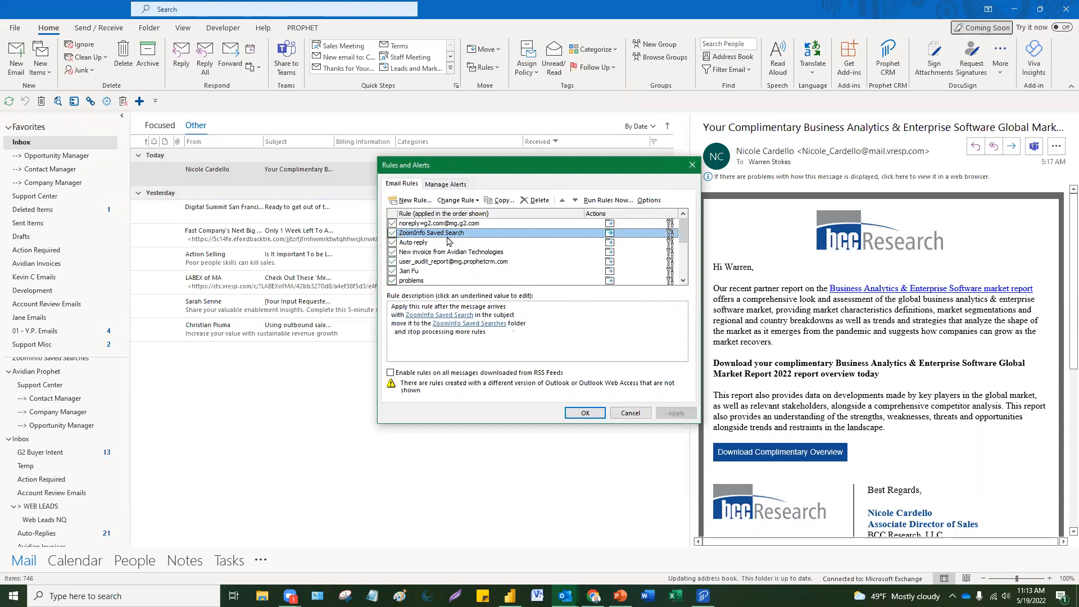
left_click(449, 336)
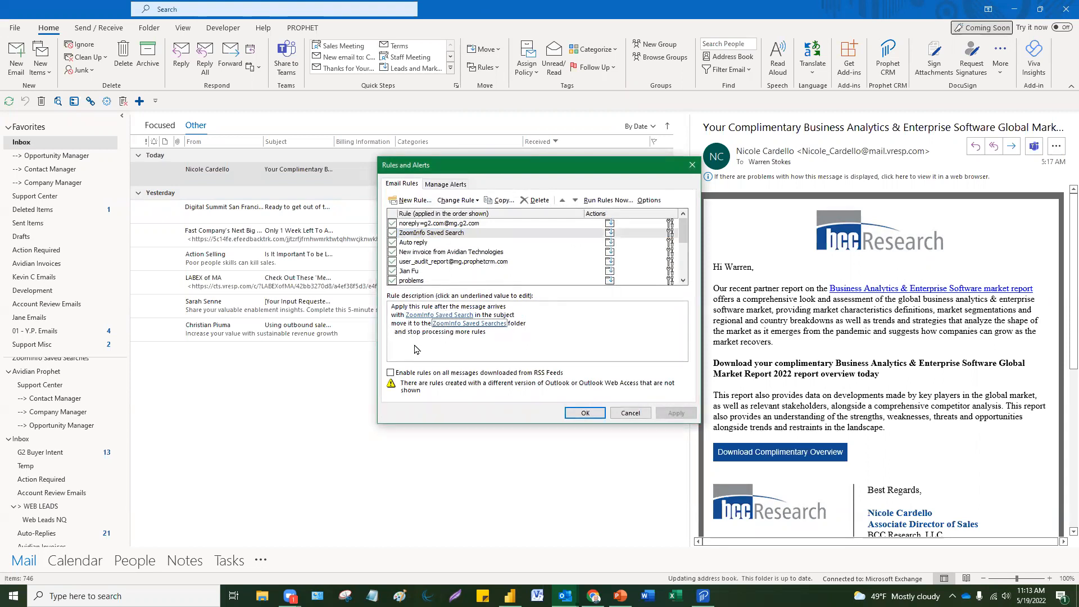
left_click(416, 315)
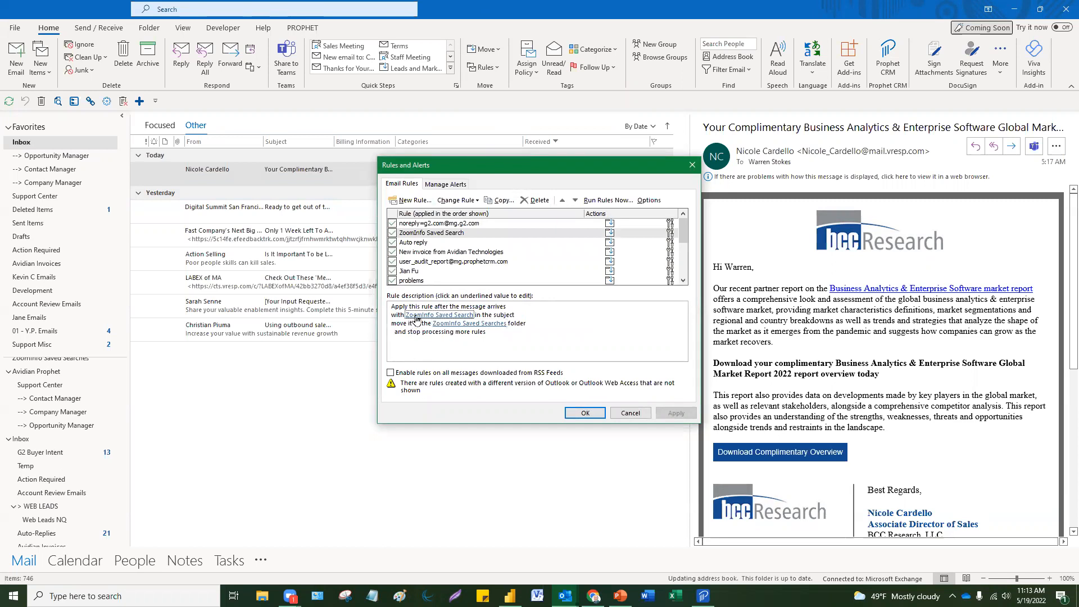
left_click(416, 316)
key("Tab")
left_click(692, 164)
Step: Read the CBRE contact alerts in the ZoomInfo Saved Searches folder
scroll(83, 412, "down", 10)
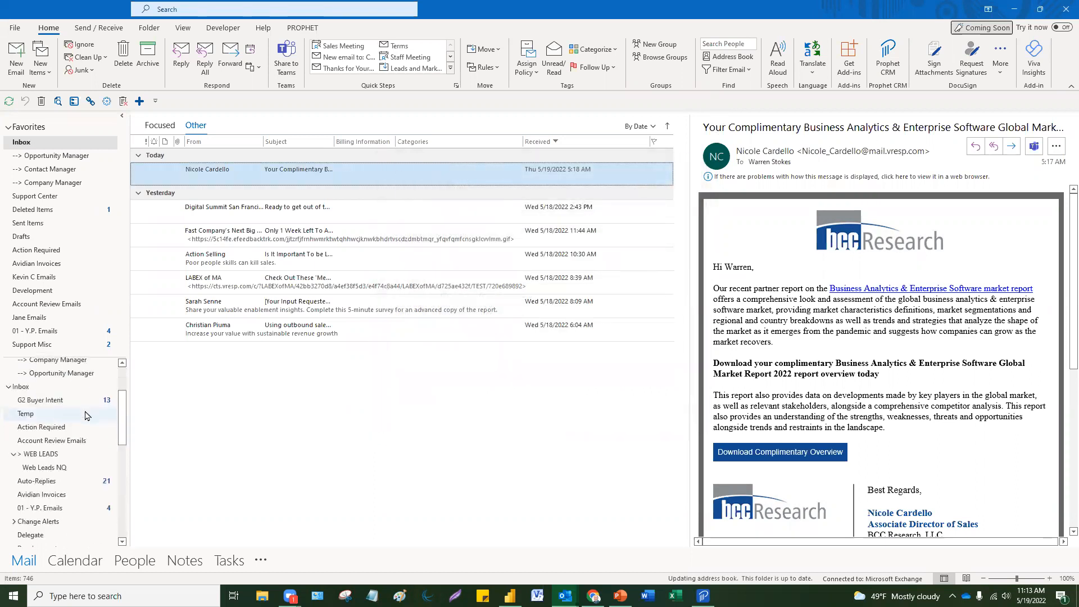
scroll(83, 412, "down", 1)
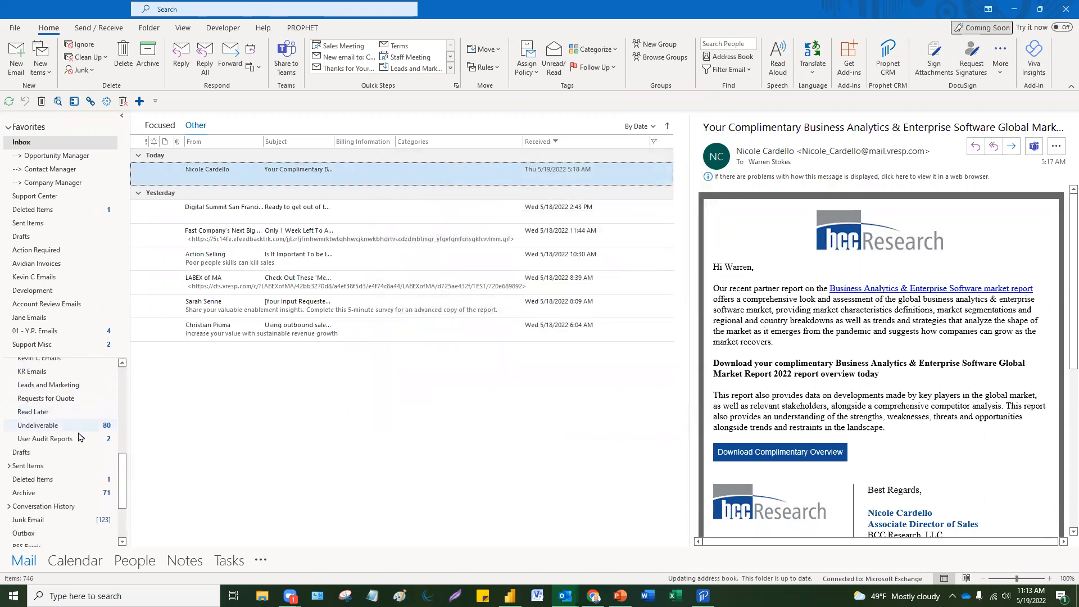
scroll(83, 469, "up", 4)
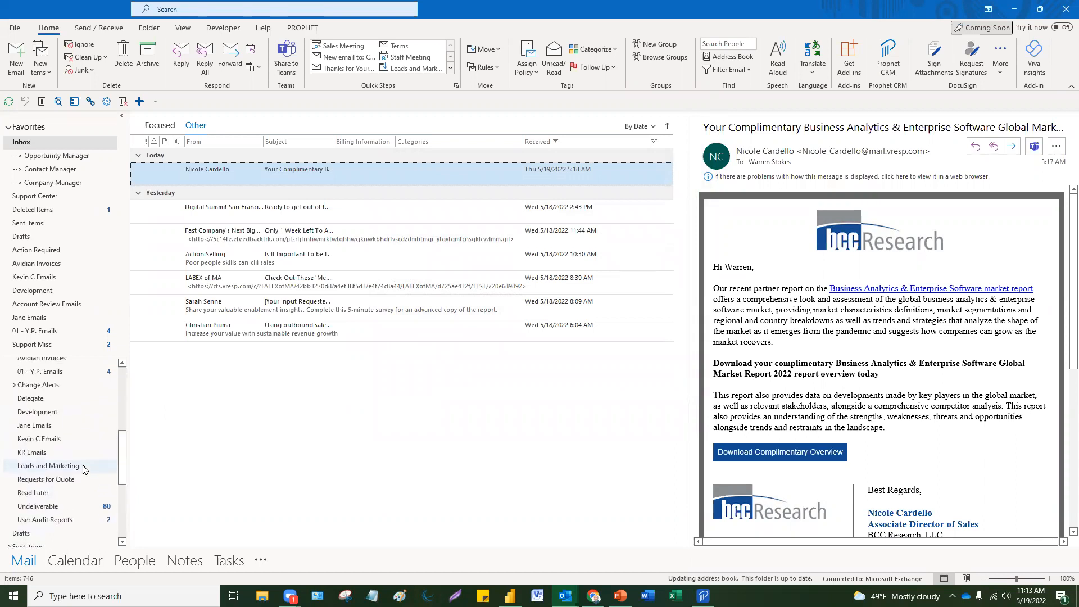
scroll(84, 469, "up", 4)
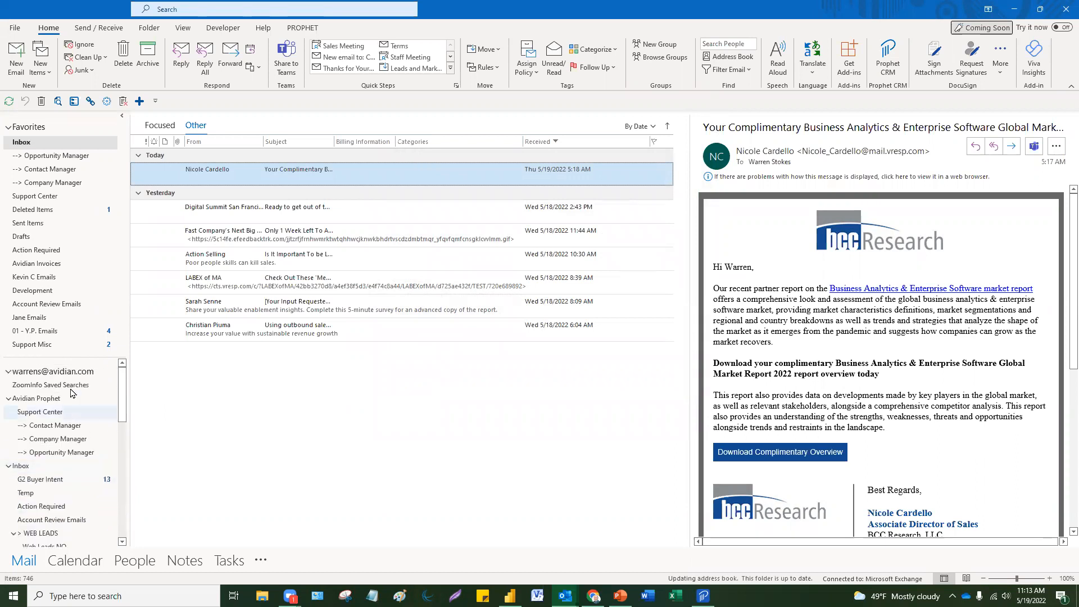
left_click(84, 385)
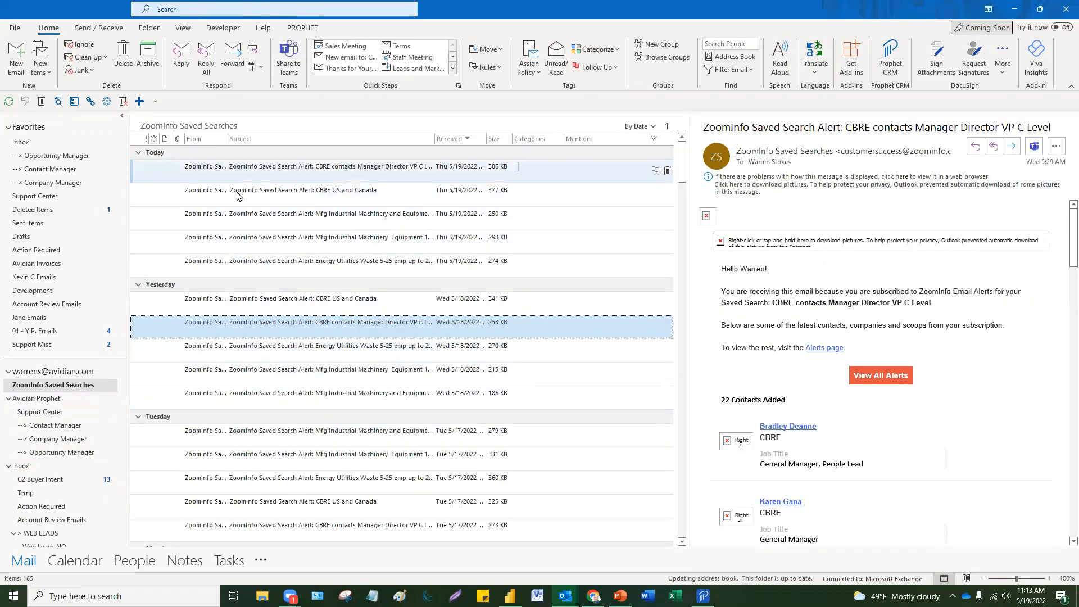
left_click(261, 171)
left_click(261, 194)
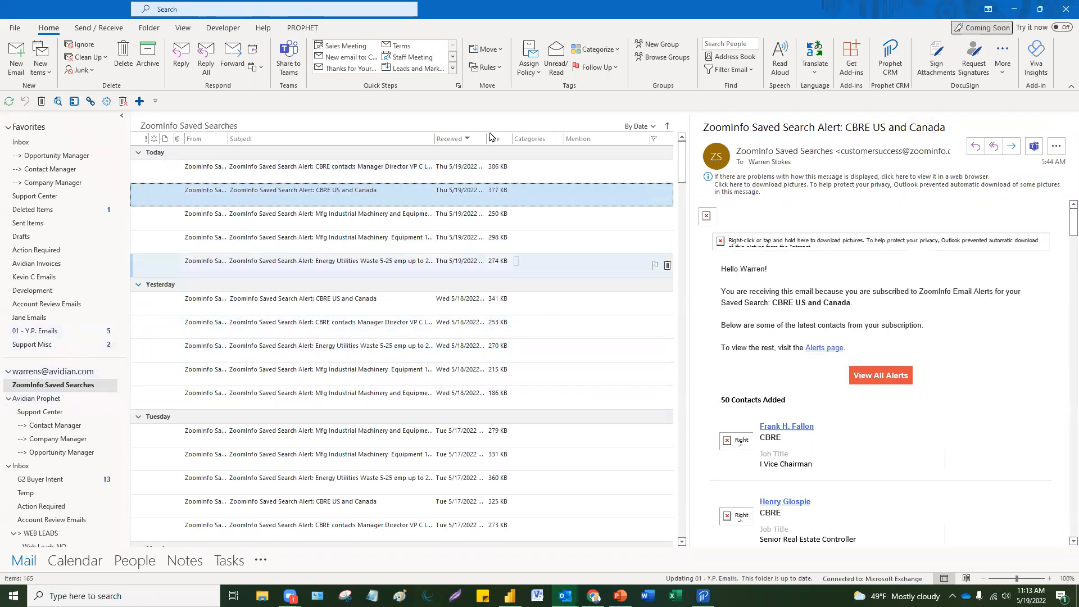
left_click(310, 174)
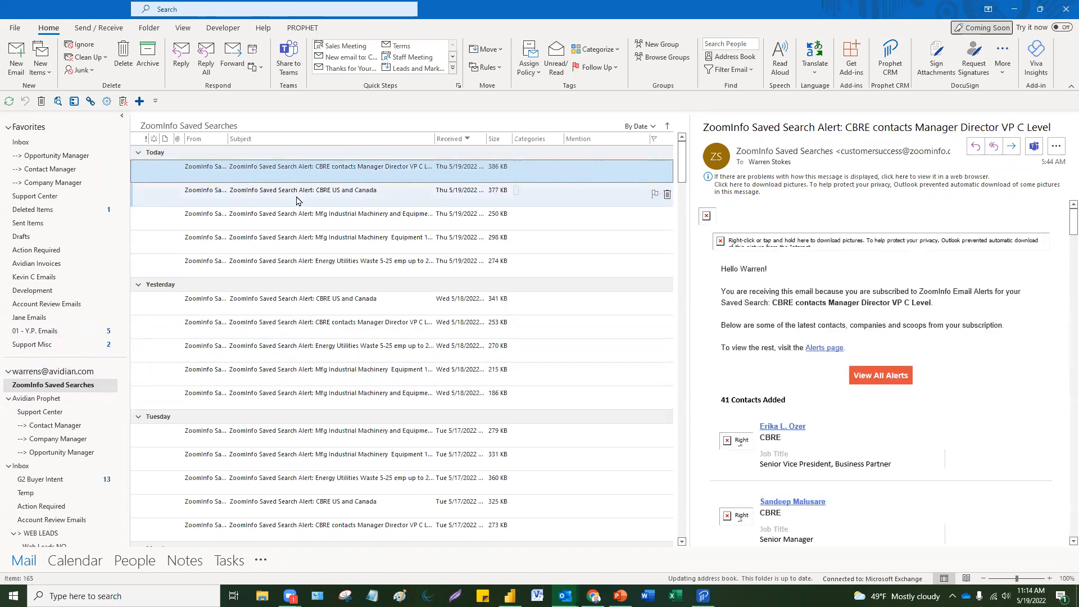
key("Down")
key("Down")
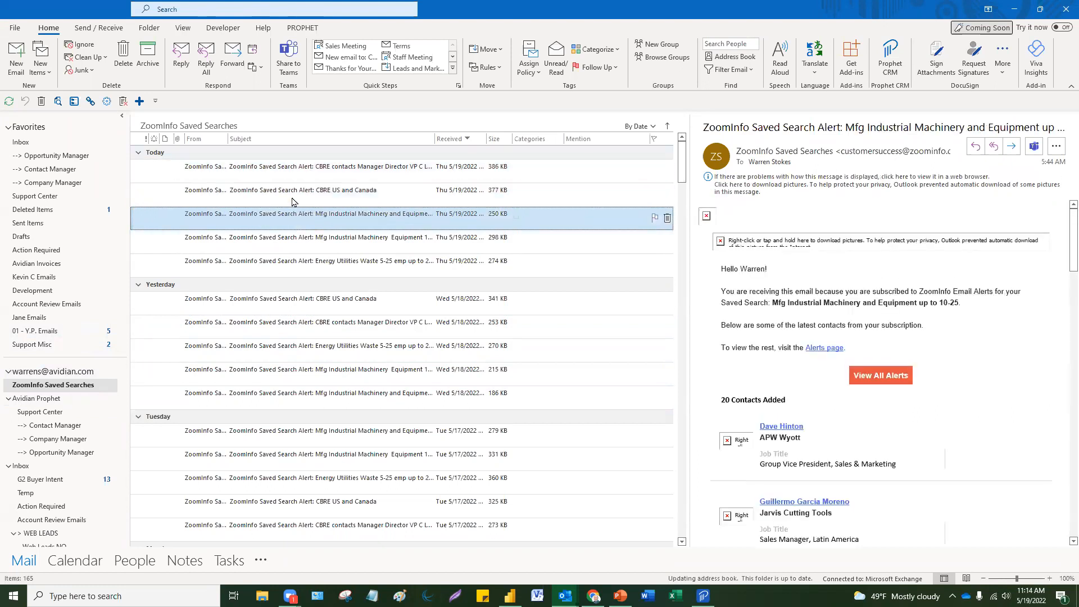
key("Up")
key("Up")
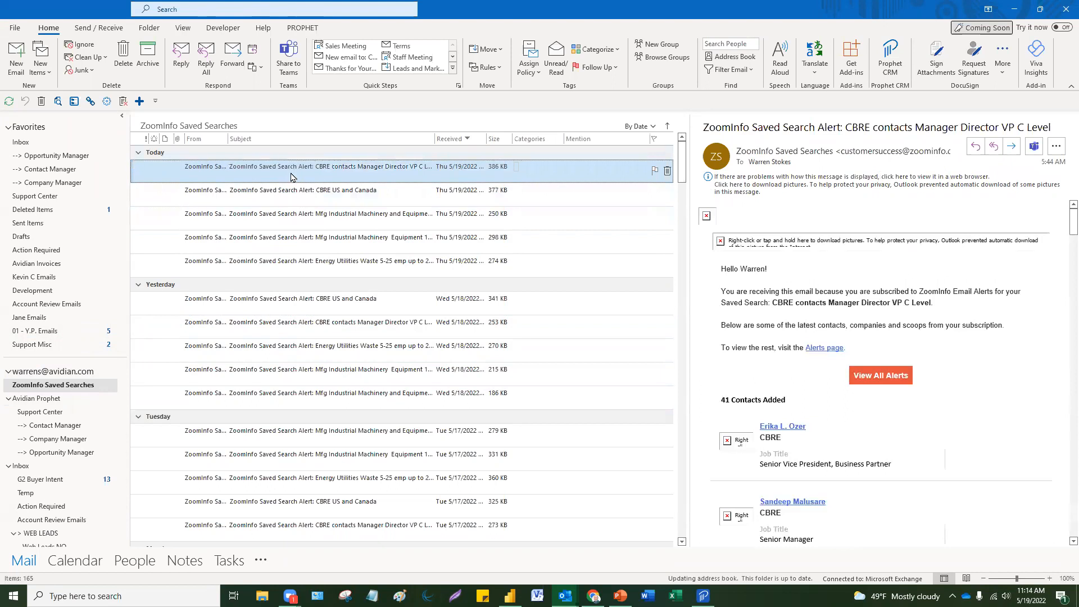
Step: Look through Action Required and Read Later, then return to the Inbox's Other mail
left_click(47, 251)
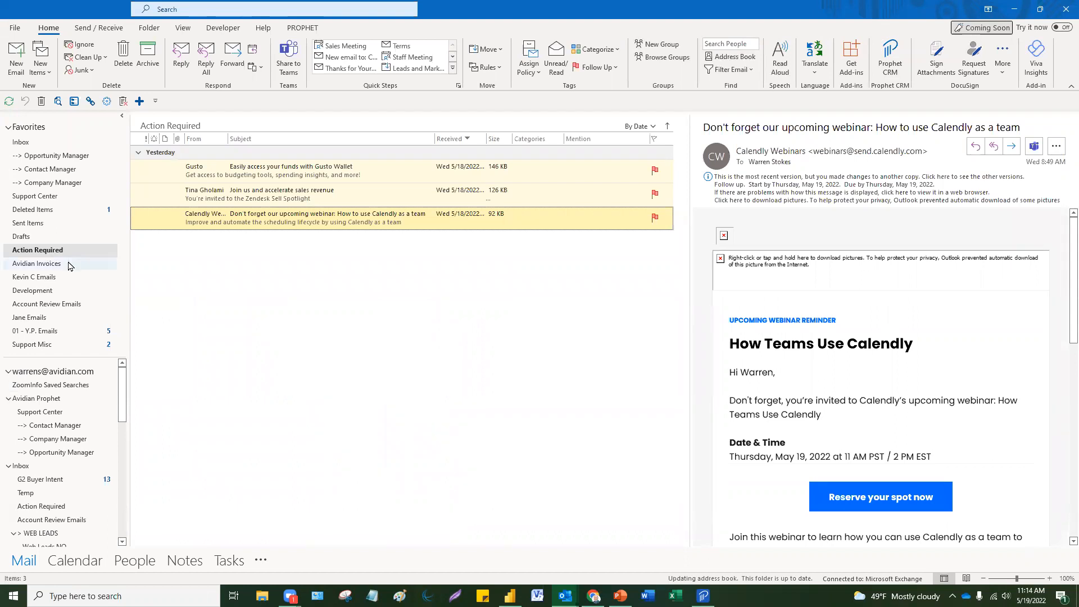
scroll(60, 421, "down", 3)
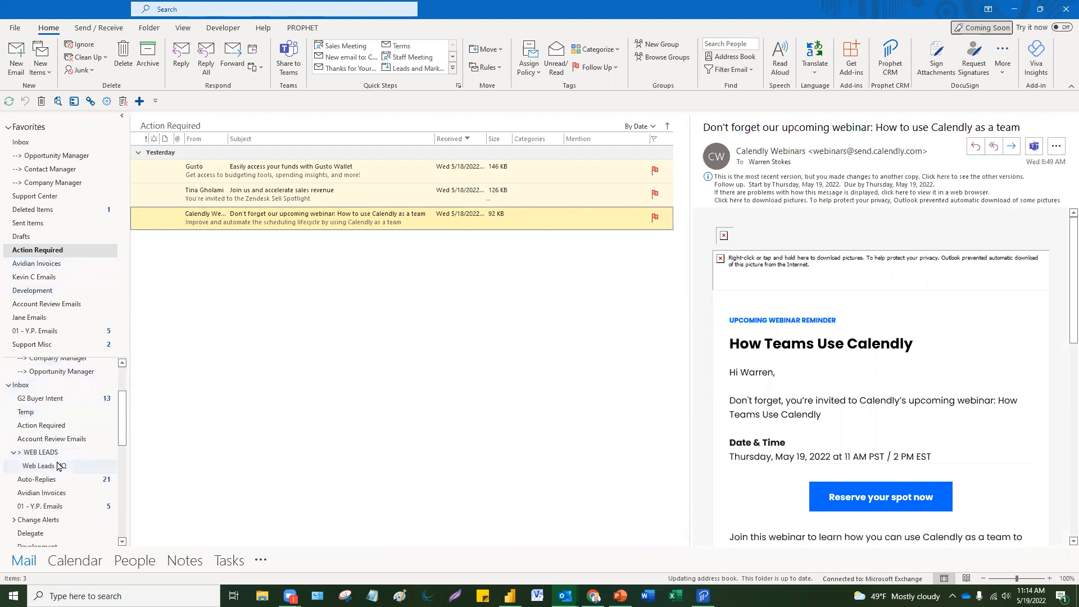
scroll(60, 462, "down", 4)
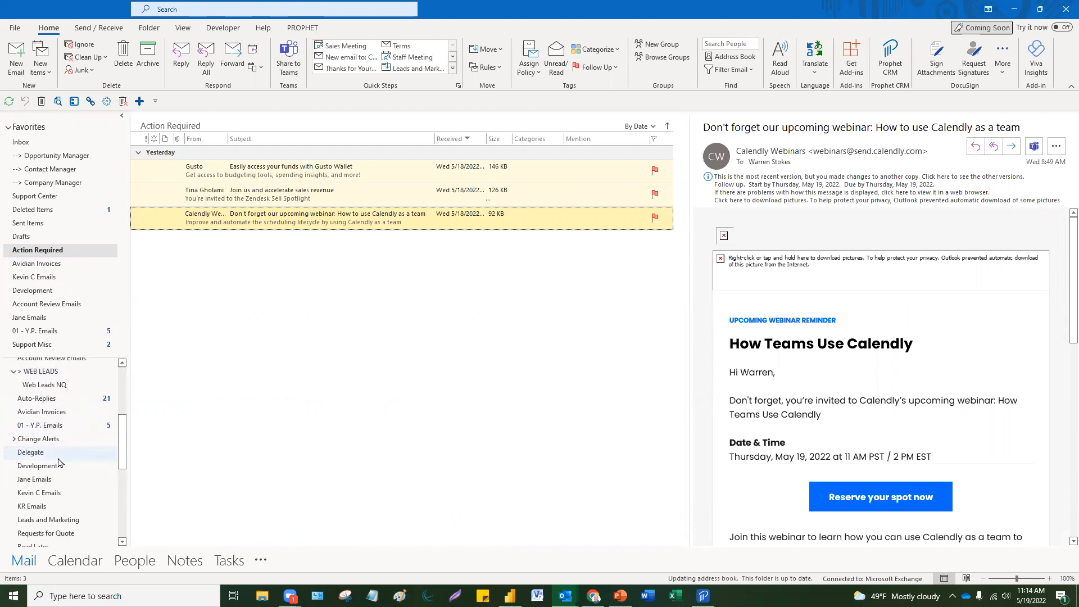
left_click(60, 464)
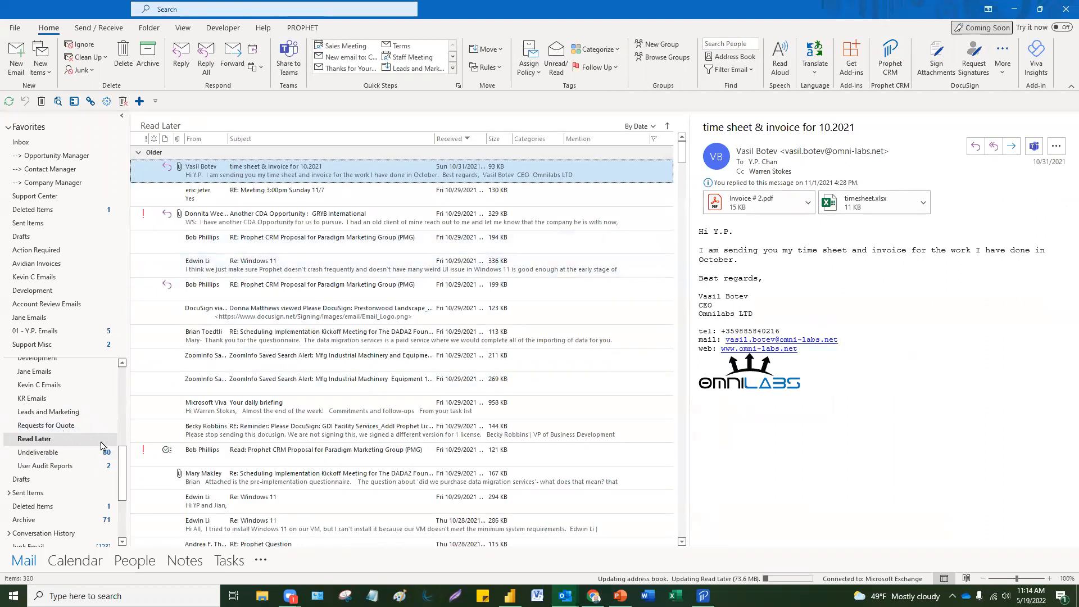
left_click(21, 142)
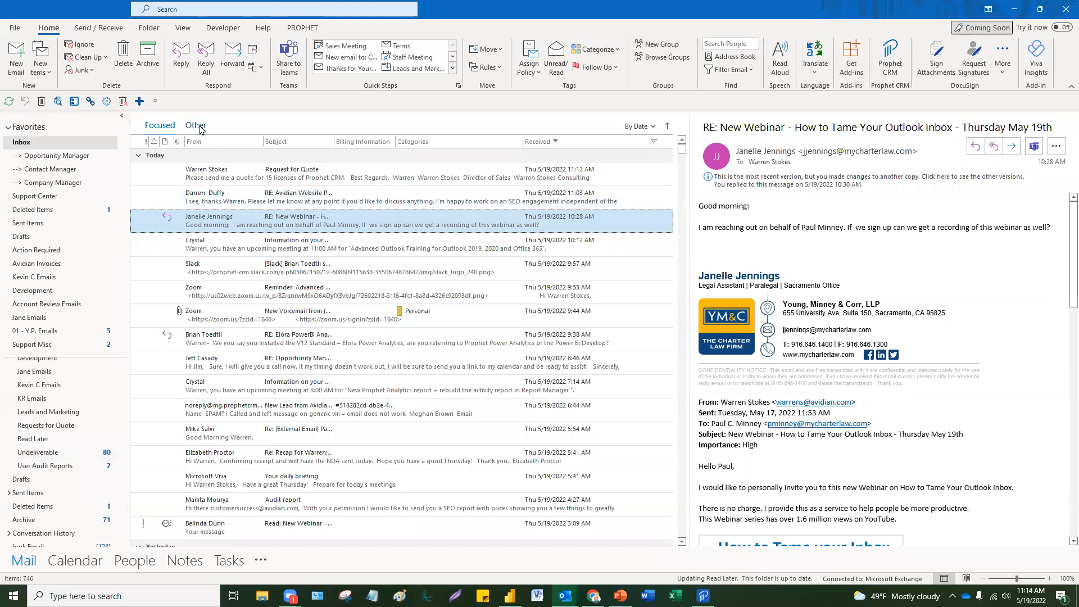
left_click(197, 125)
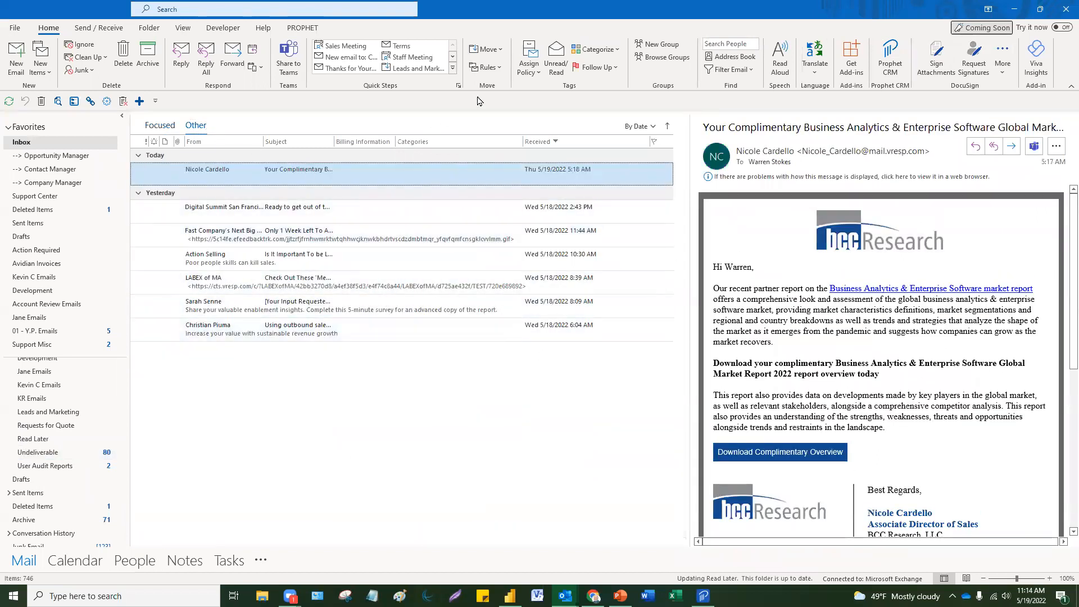
Step: Start a rule for the BCC Research email's sender, dismissing the folder chooser without choosing
left_click(500, 68)
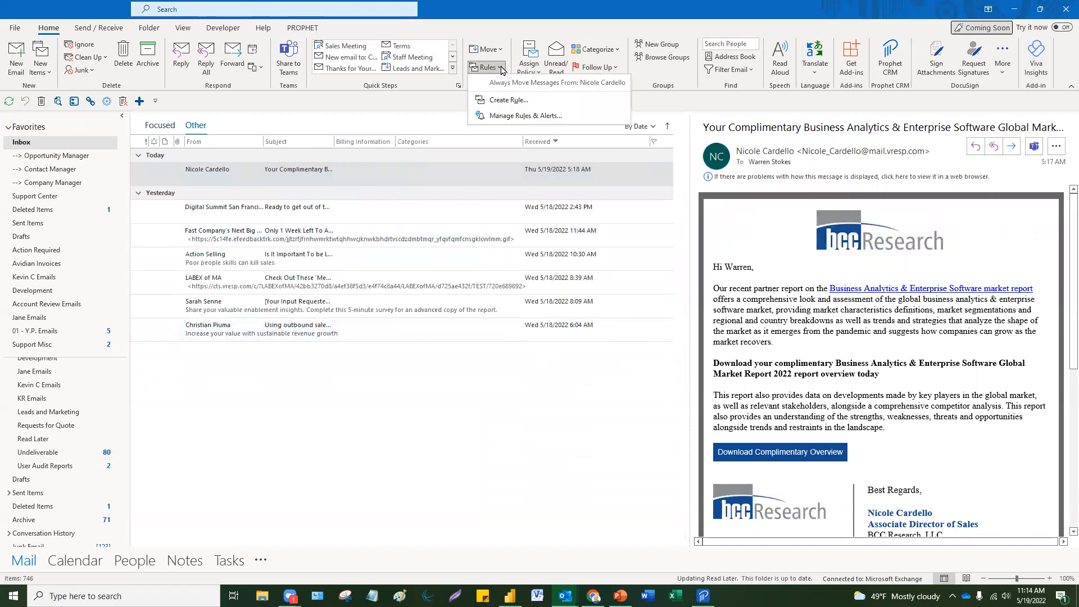
left_click(504, 100)
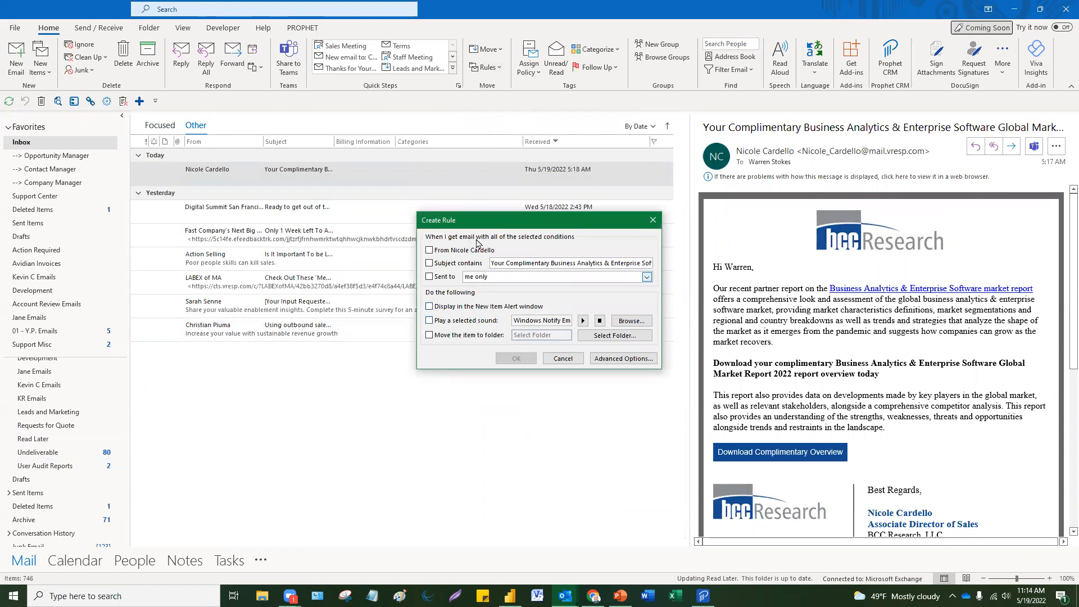
left_click_drag(472, 220, 414, 200)
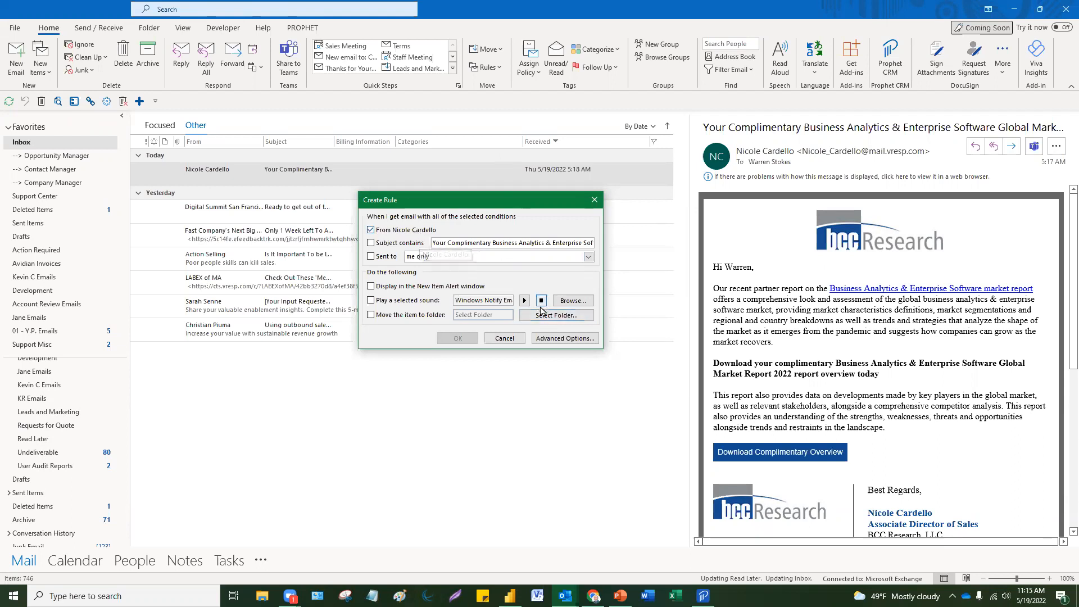
left_click(541, 318)
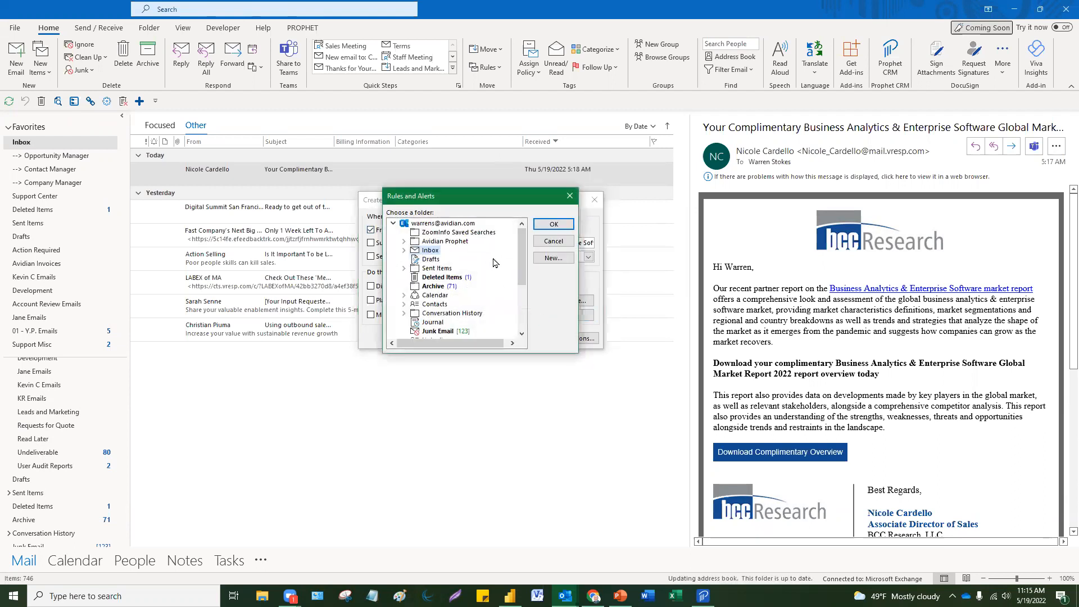
left_click_drag(521, 269, 513, 327)
left_click(569, 195)
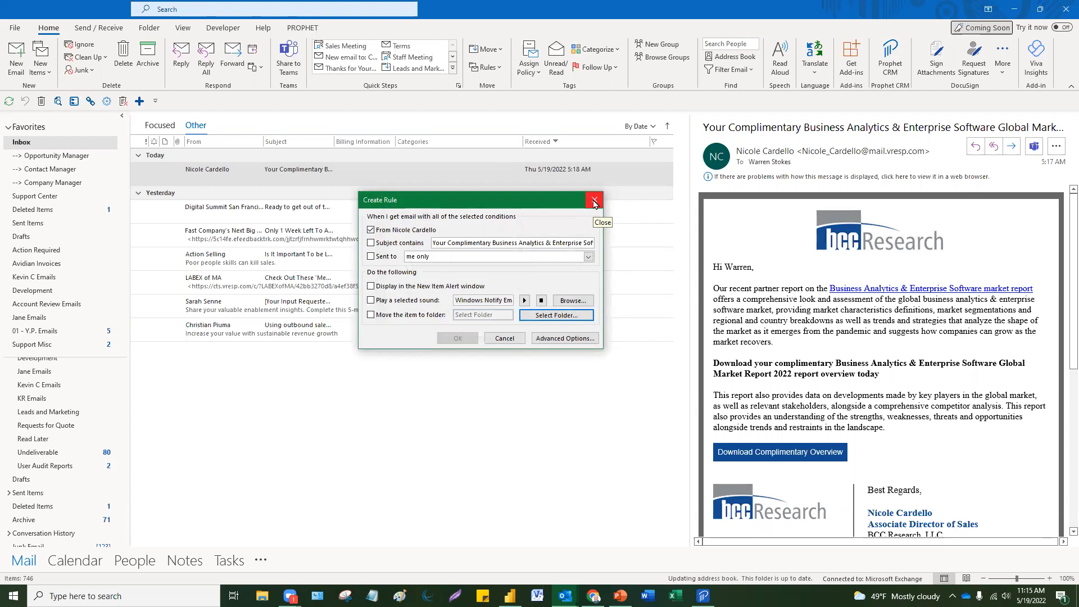
Step: Close the Create Rule dialog without saving, then switch over to PowerPoint
left_click(594, 201)
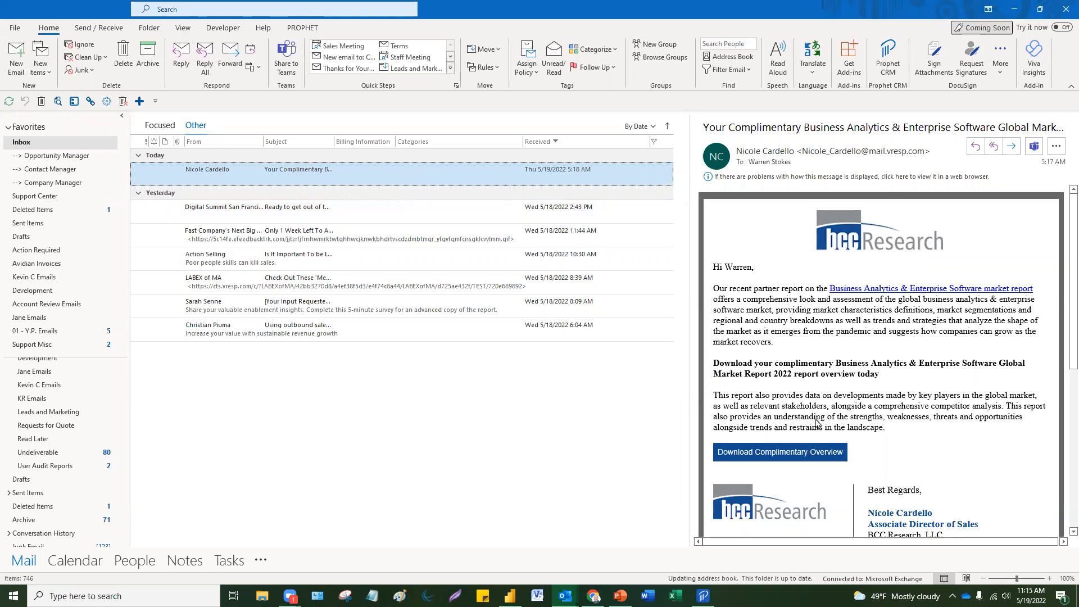
key("alt+Tab")
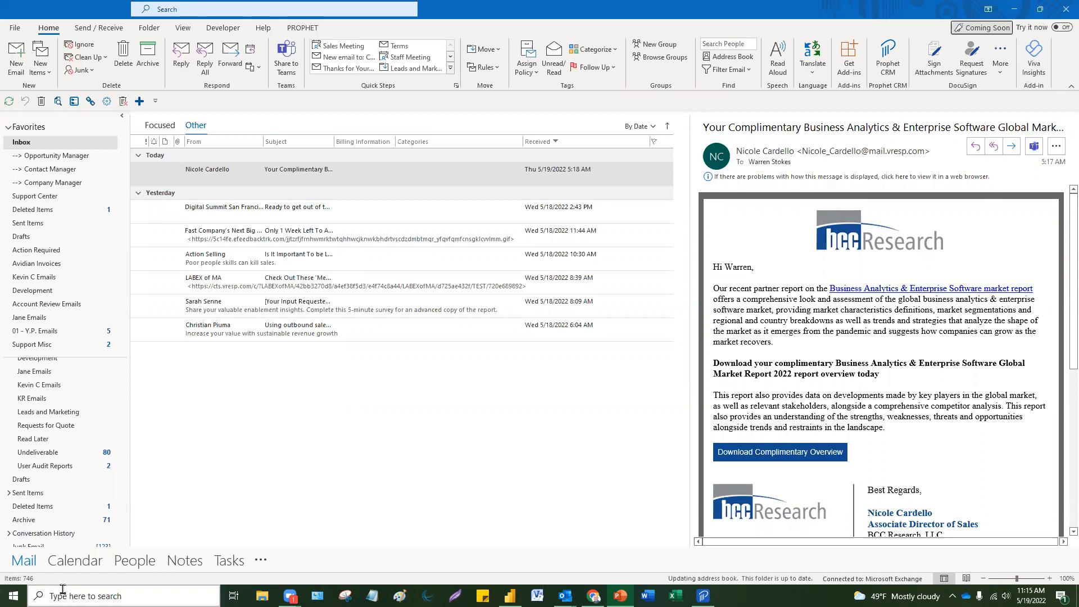
Step: Open the calendar, then try Compact Navigation and switch it back off
left_click(84, 562)
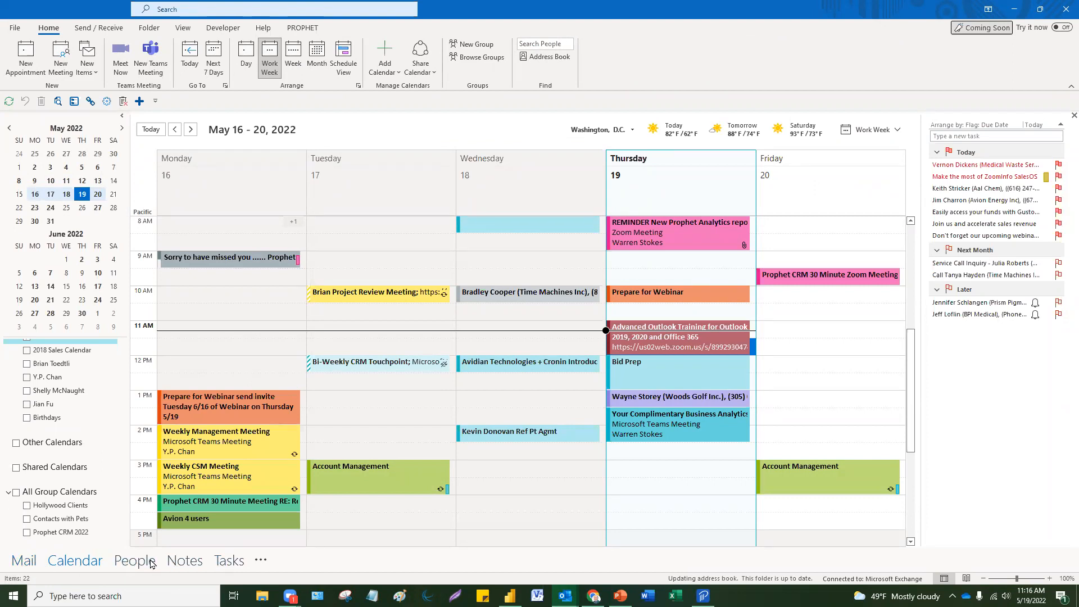
left_click(261, 562)
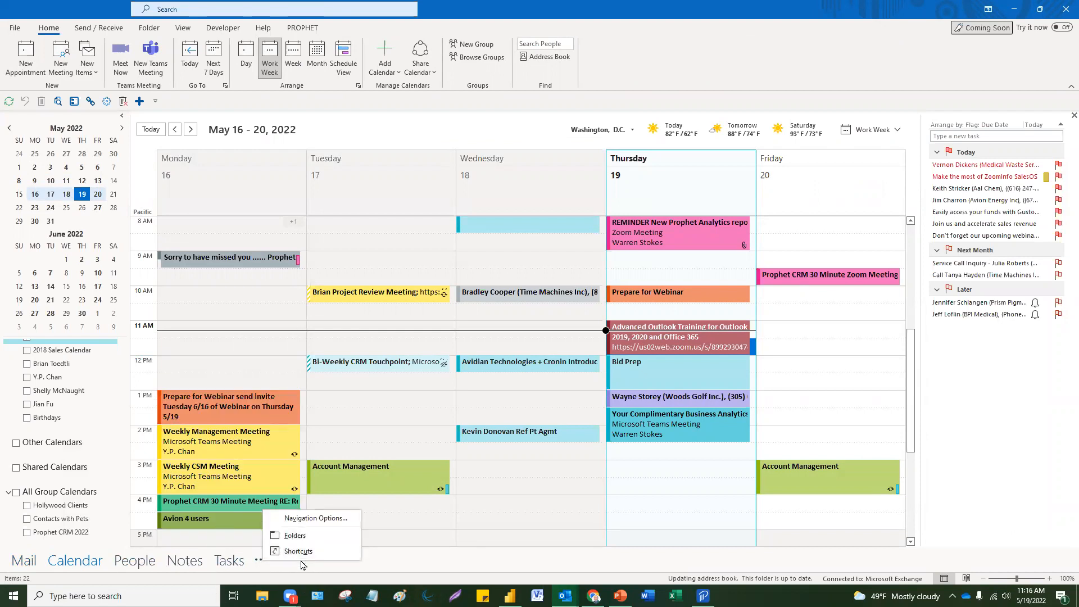
left_click(307, 518)
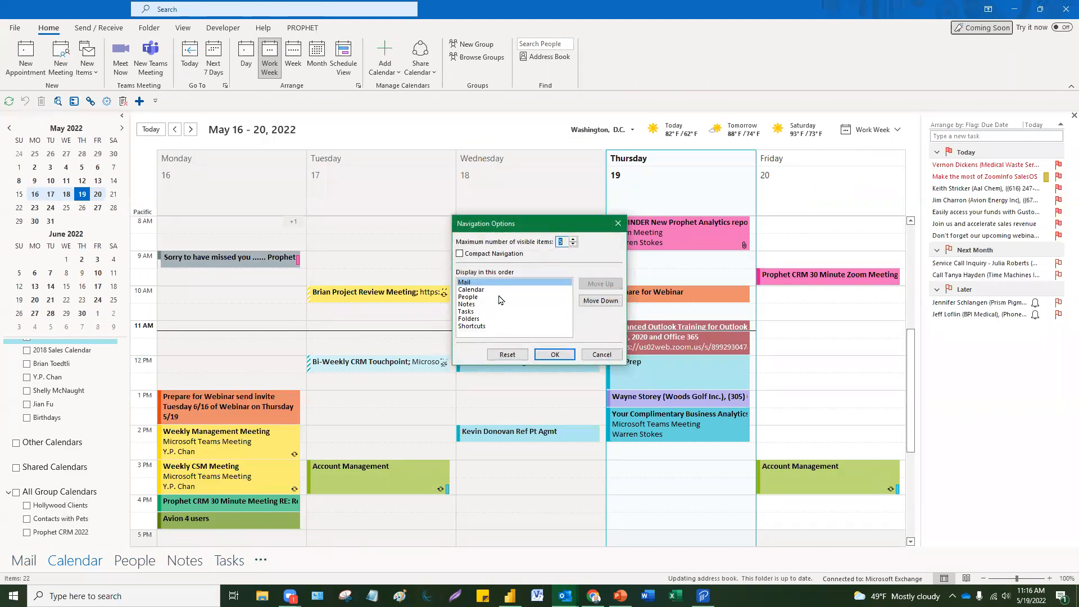
left_click(483, 258)
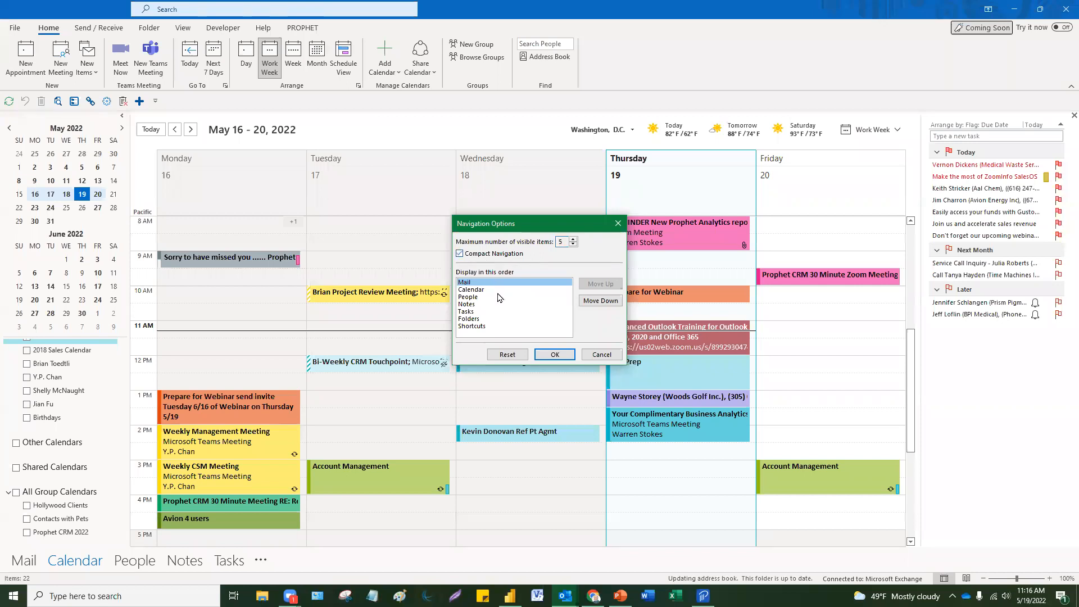
left_click(554, 355)
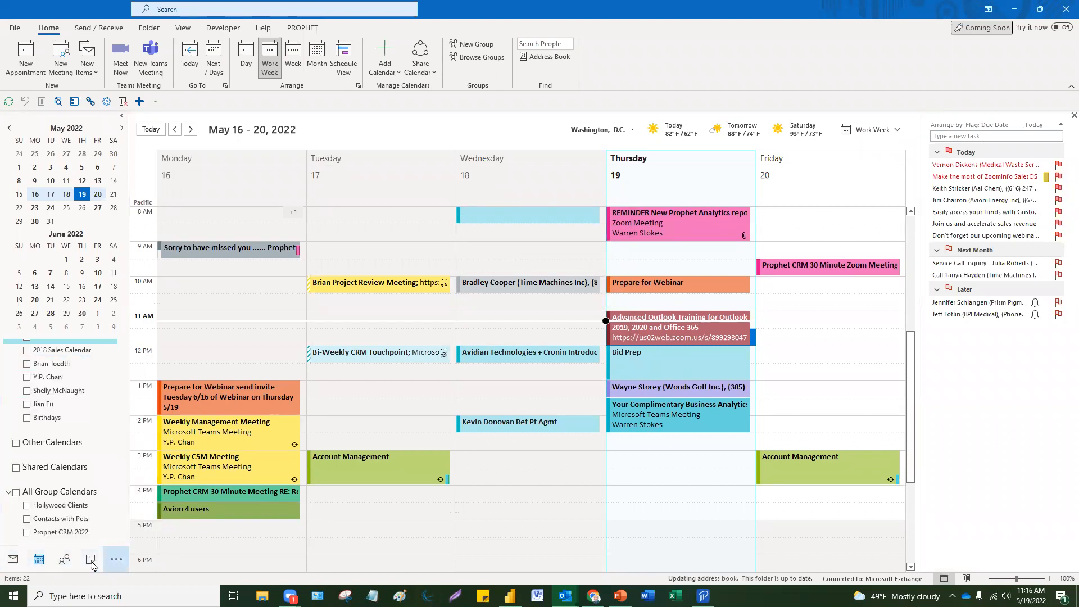
mouse_move(40, 561)
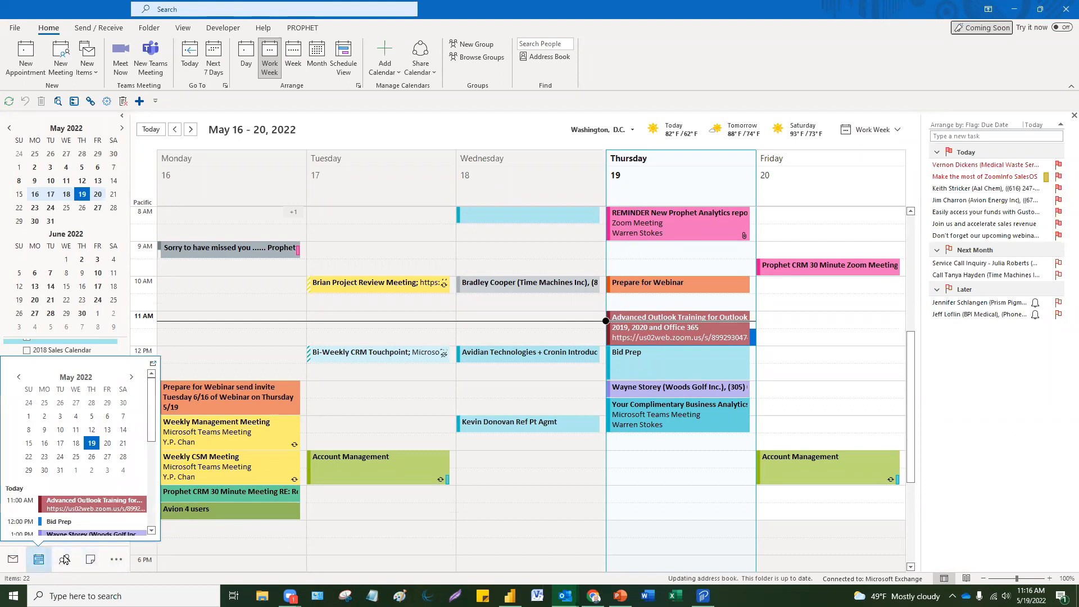
left_click(117, 561)
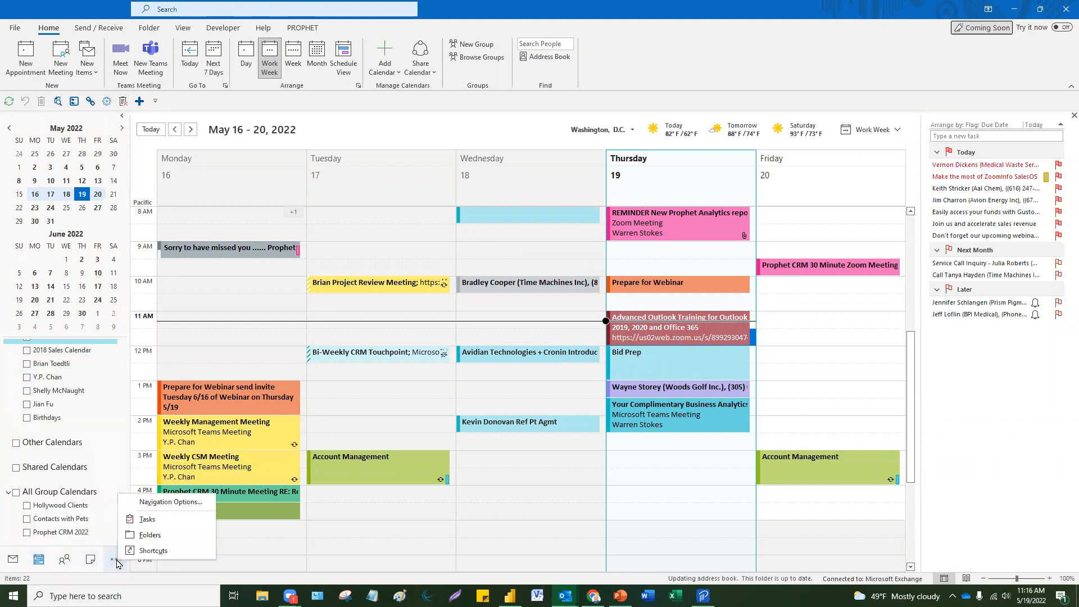
left_click(157, 503)
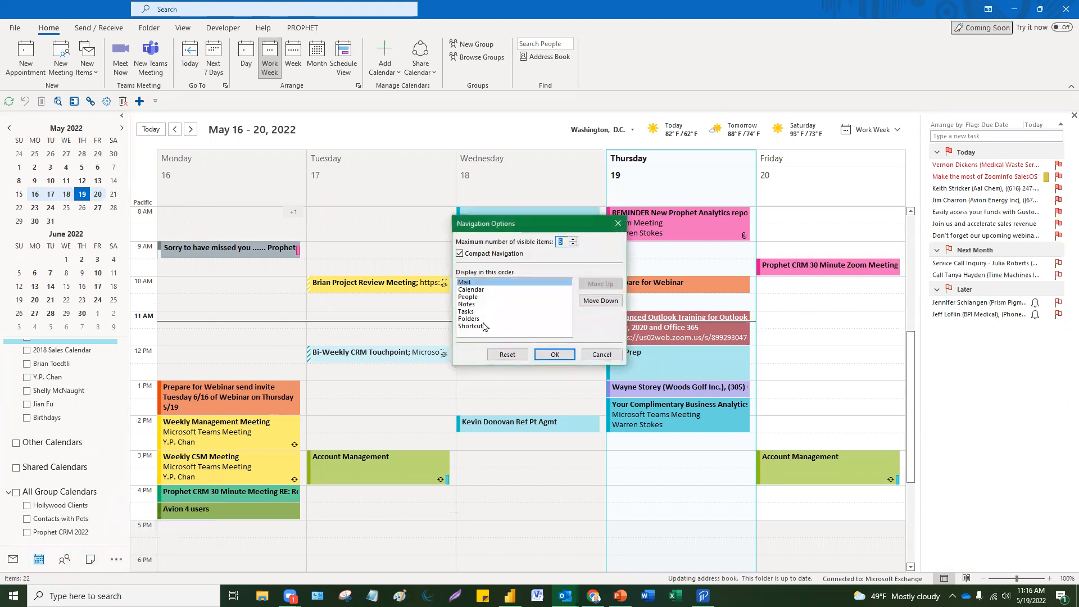
left_click(460, 253)
left_click(542, 355)
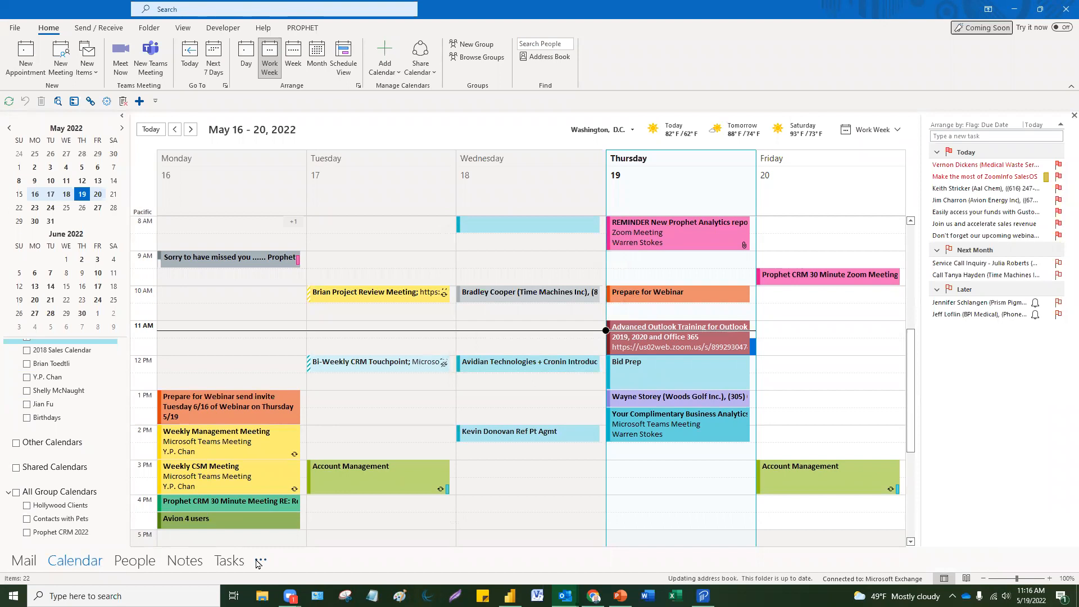
Step: Set navigation to 7 visible items and move Folders up to follow Calendar
left_click(261, 561)
left_click(289, 517)
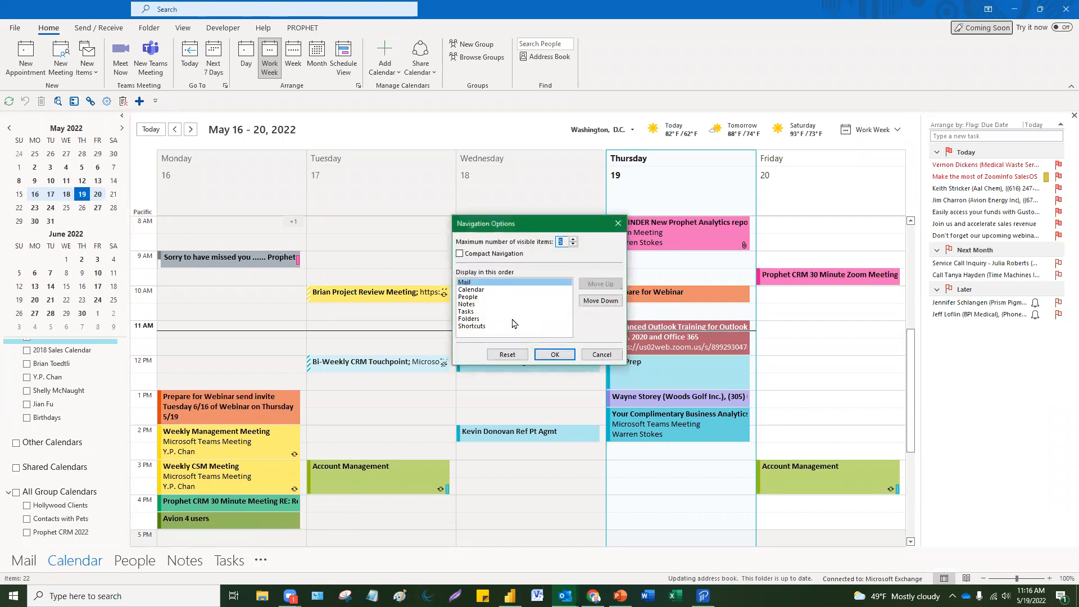
left_click(478, 319)
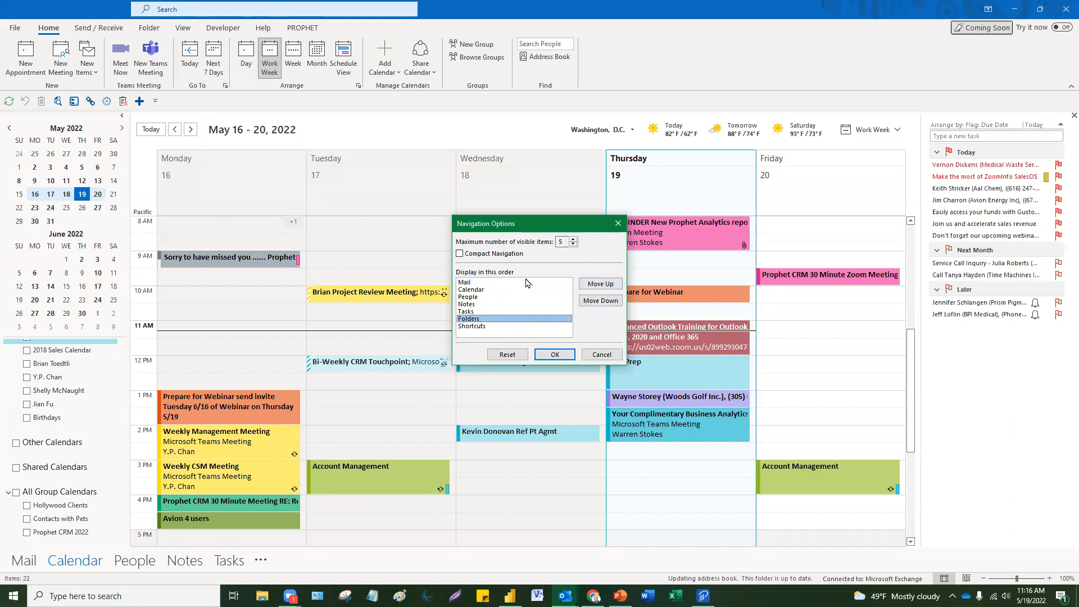
left_click(573, 239)
left_click(497, 322)
left_click(603, 284)
left_click(603, 286)
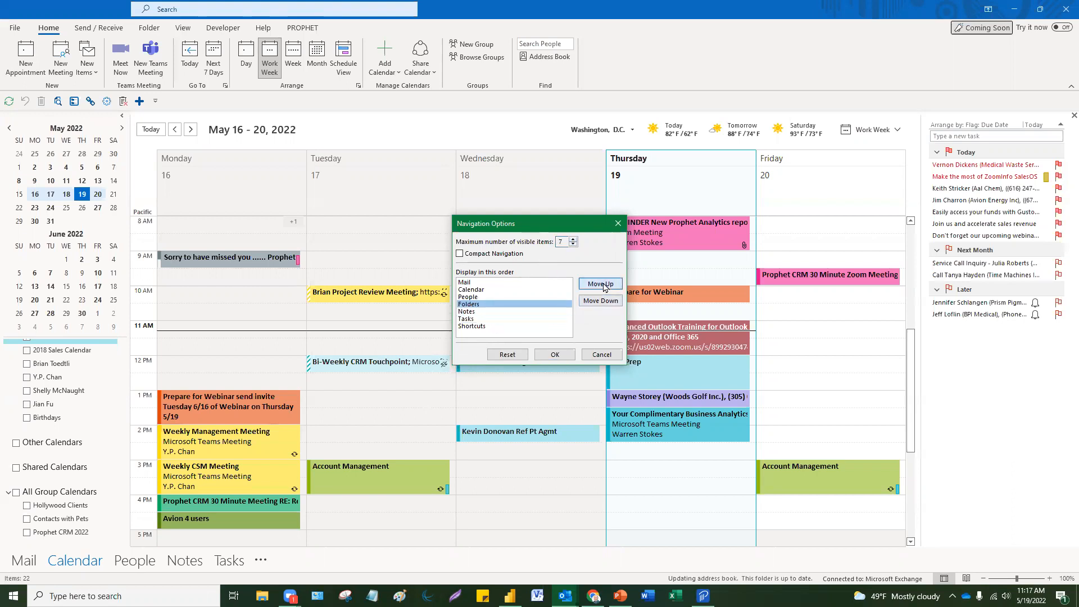
left_click(555, 354)
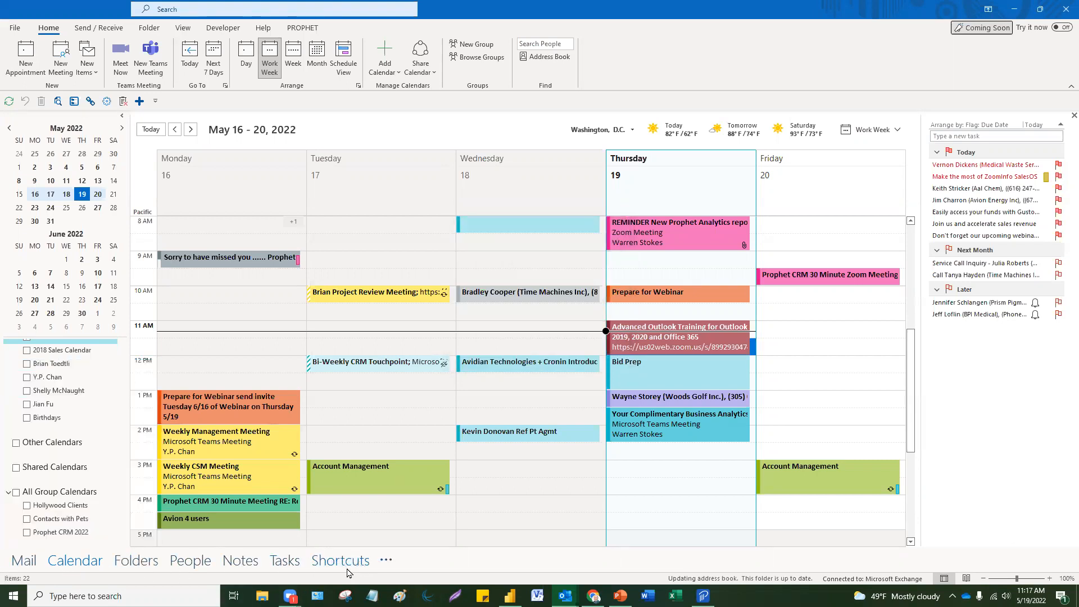
Step: Move through Tasks, Mail and Calendar, ending in Mail with the Inbox's Other list shown
mouse_move(286, 565)
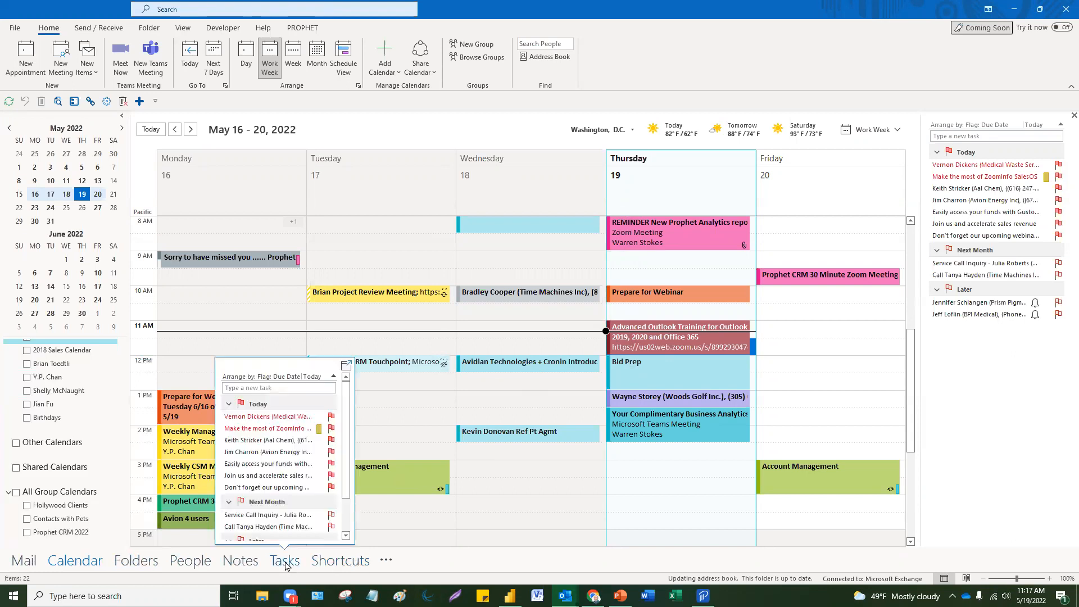
left_click(72, 562)
left_click(15, 562)
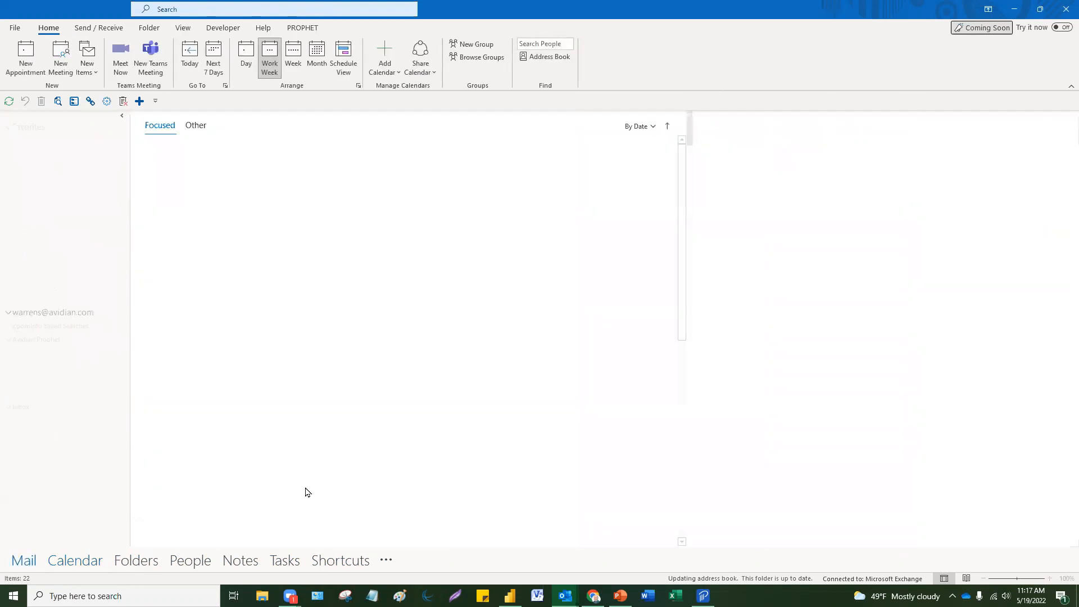
left_click(96, 562)
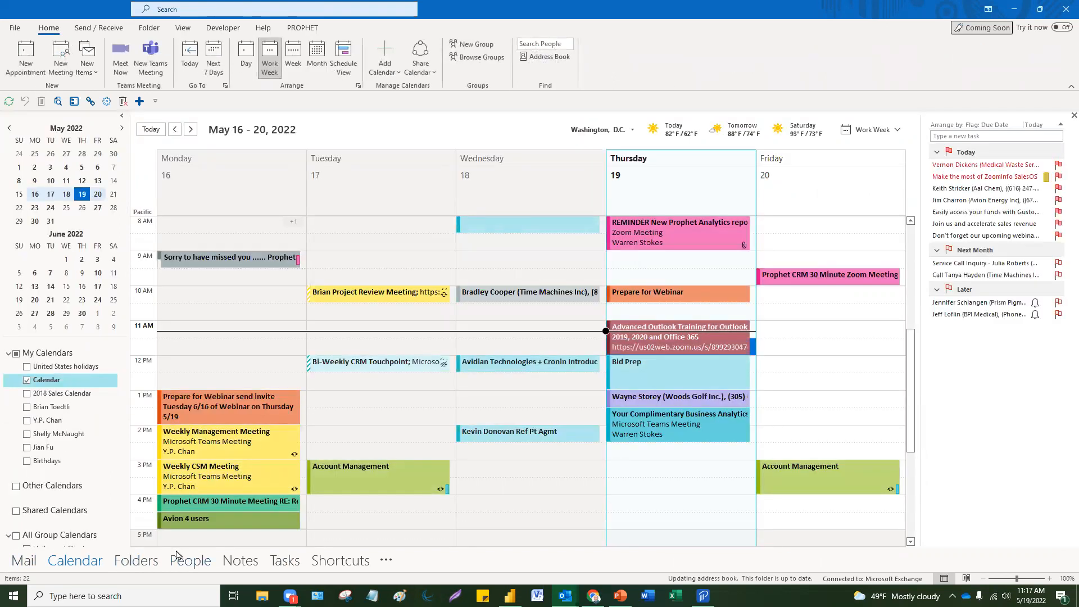
mouse_move(178, 557)
left_click(22, 561)
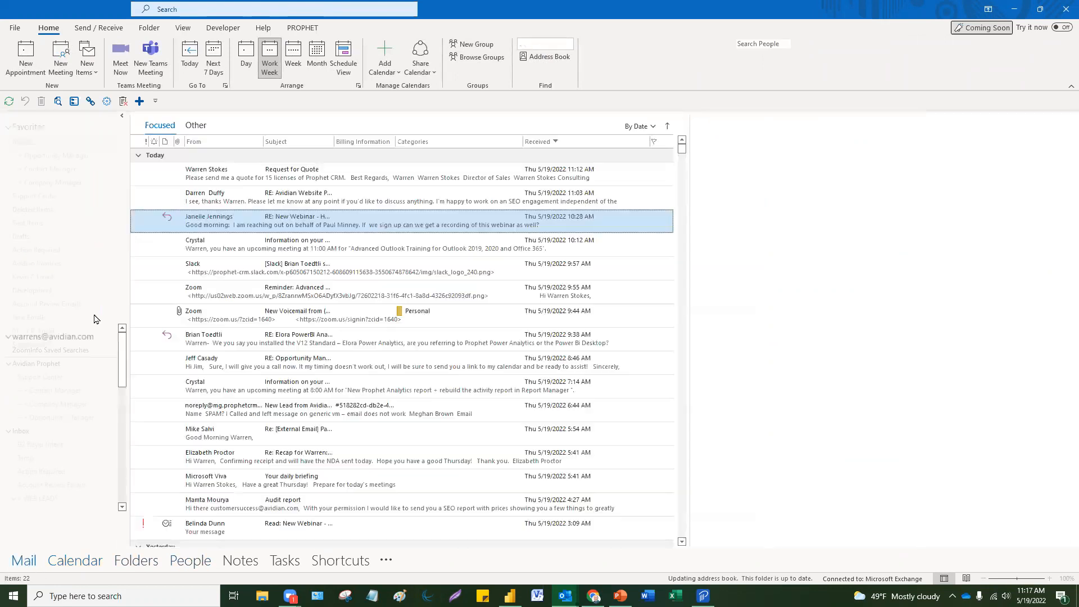
left_click(196, 125)
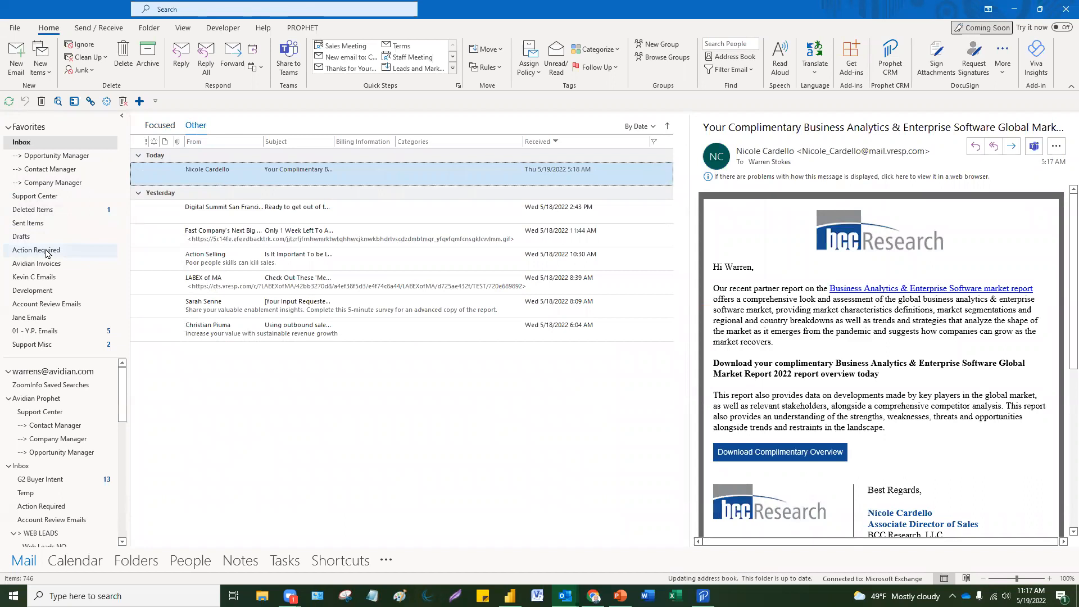
Step: Open Action Required in its own maximized window and bring it forward via Task View
right_click(47, 254)
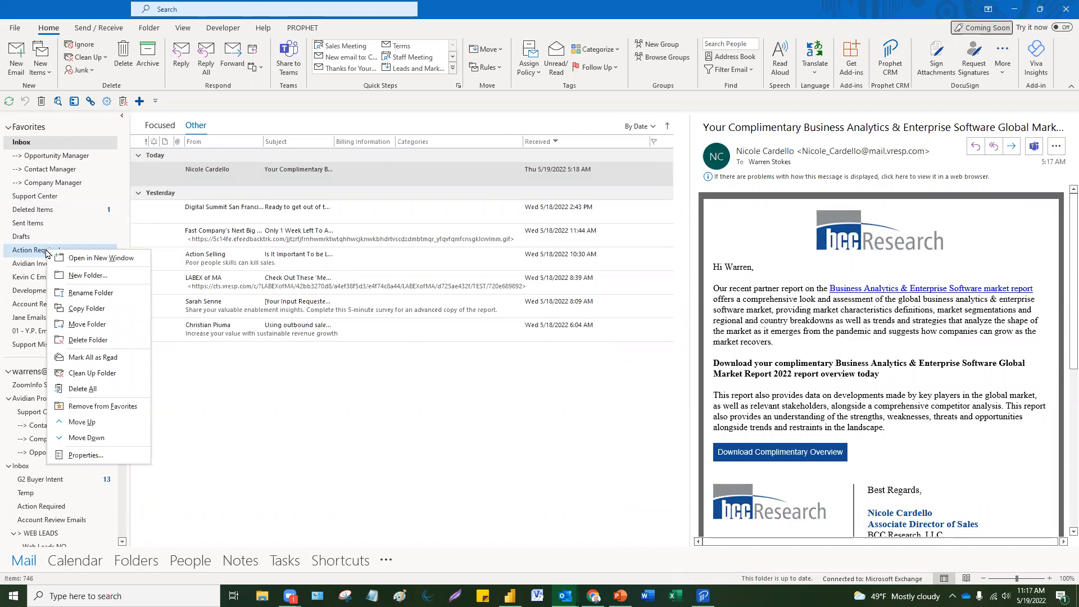
left_click(105, 259)
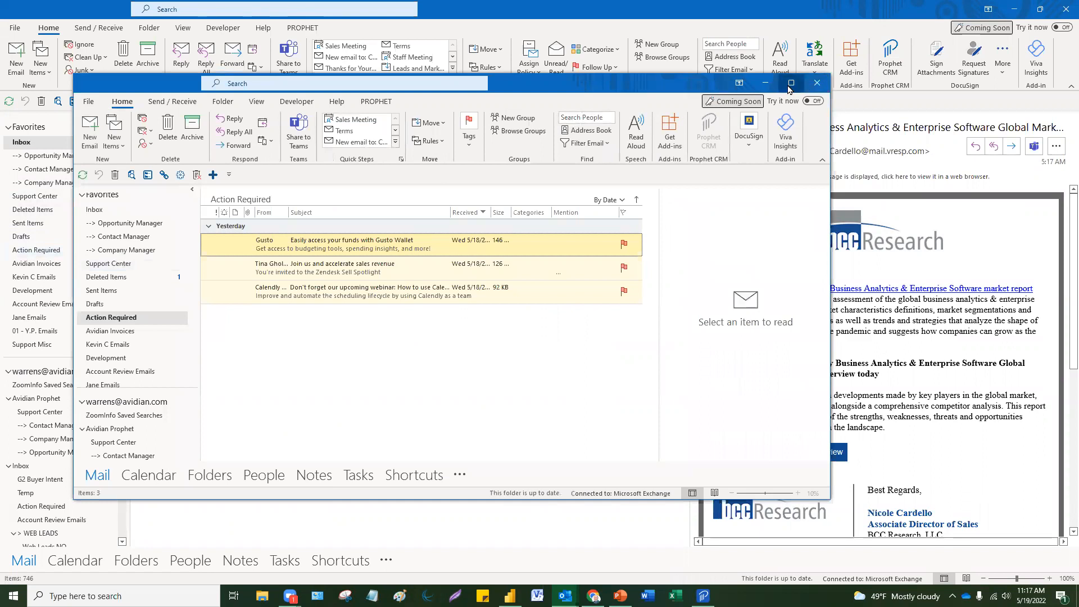
left_click(790, 83)
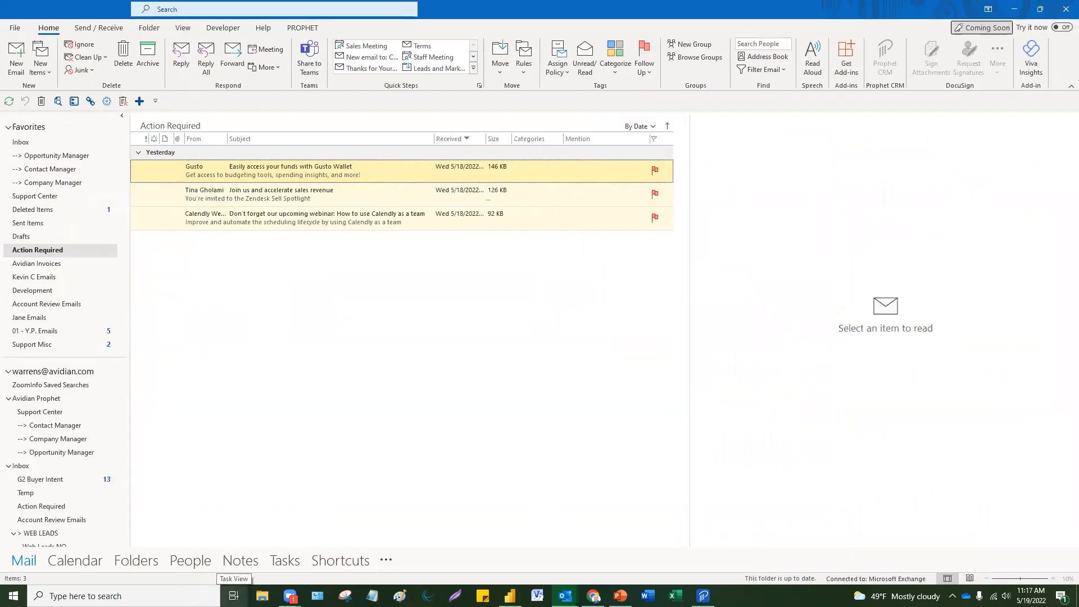
left_click(233, 596)
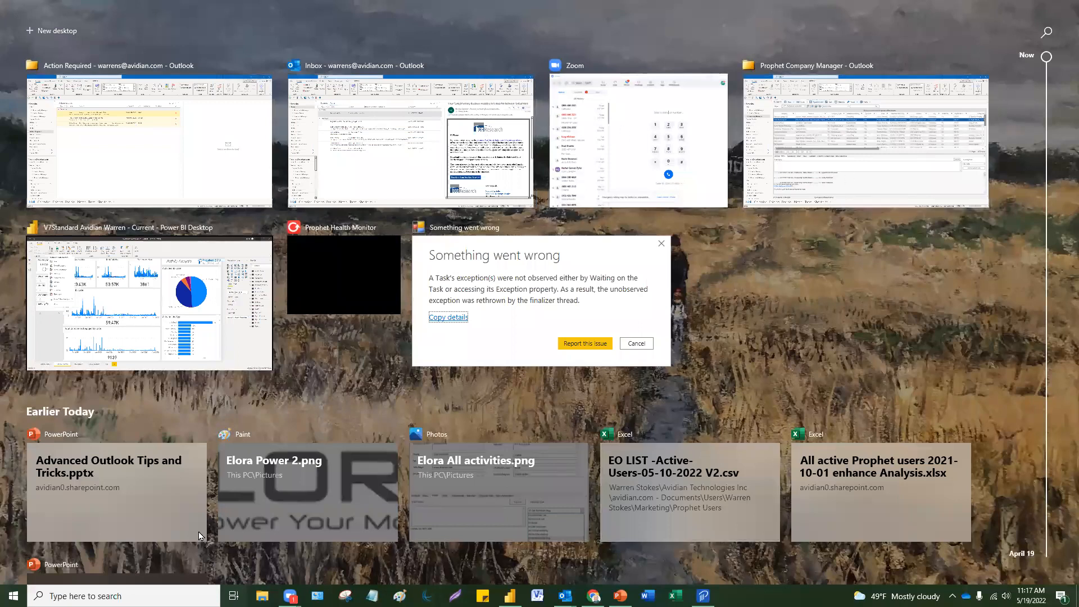
left_click(147, 123)
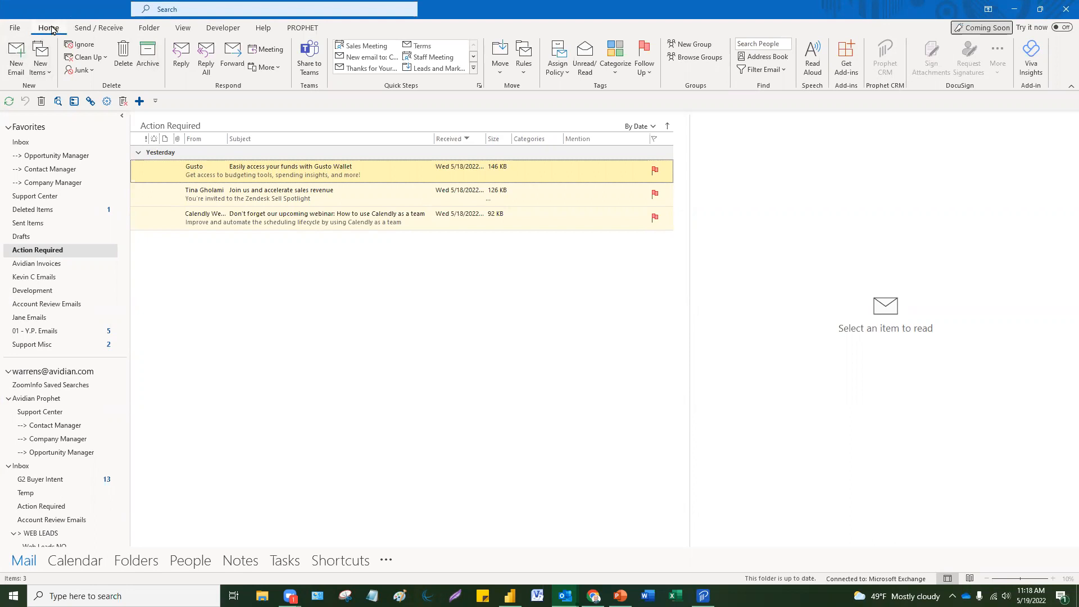
right_click(1062, 68)
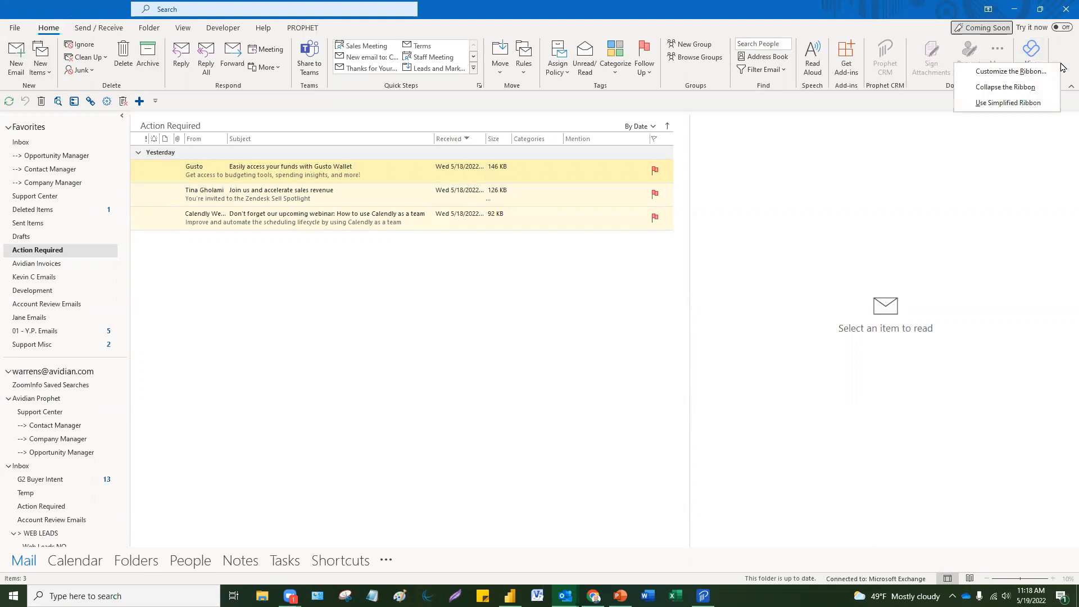
left_click(1031, 104)
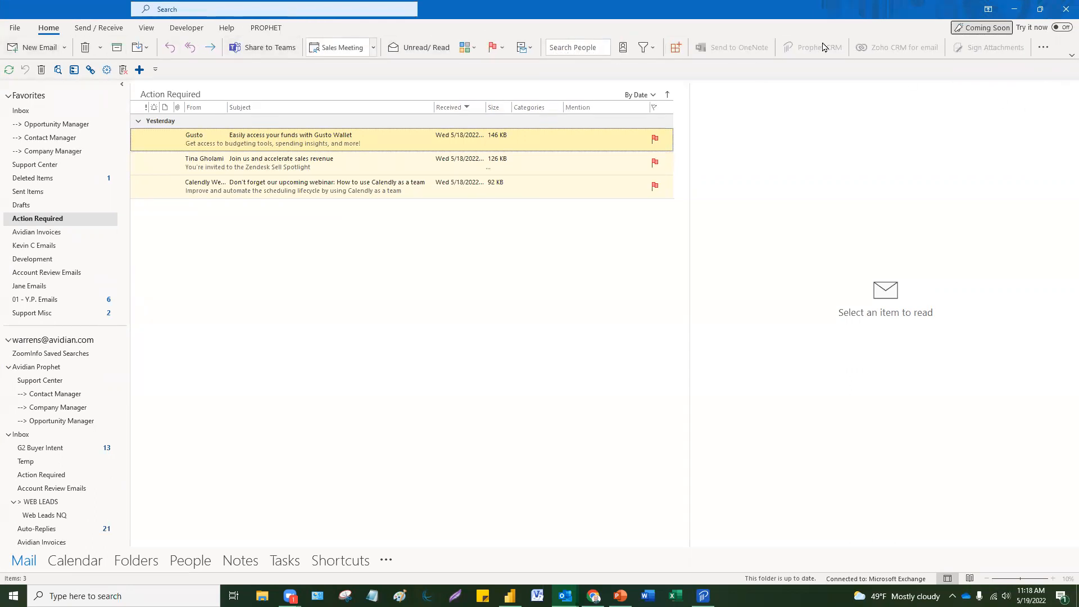
right_click(1060, 43)
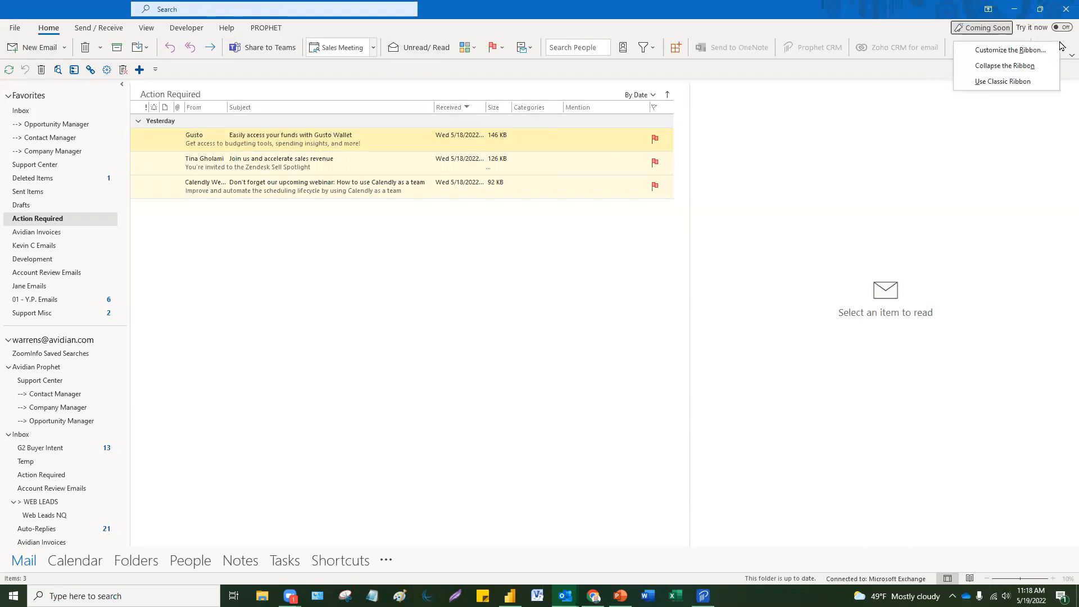
left_click(1020, 84)
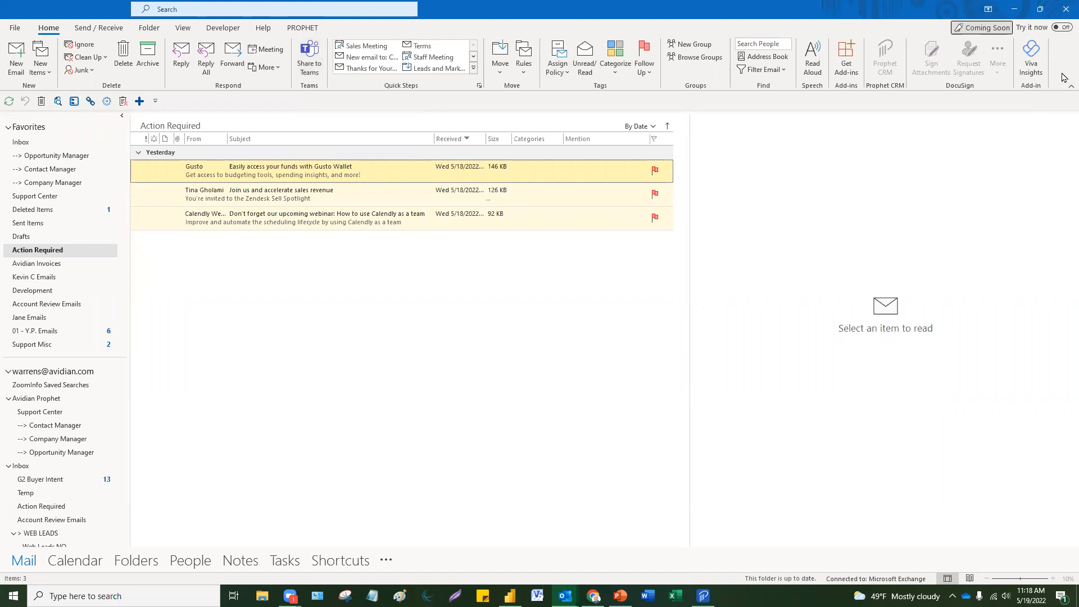
right_click(1059, 60)
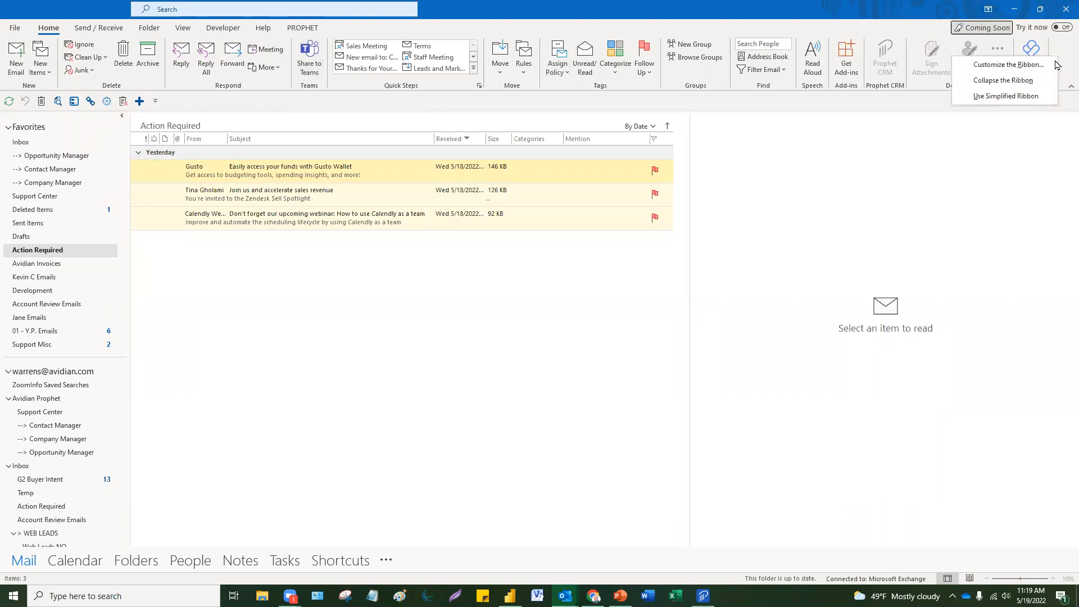
left_click(1032, 101)
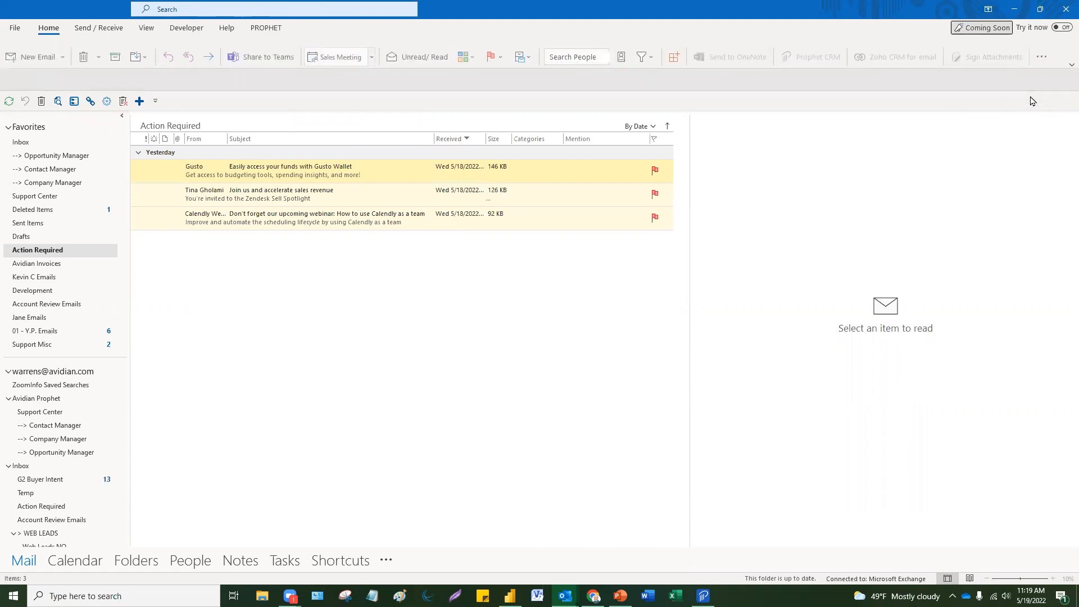
right_click(1064, 50)
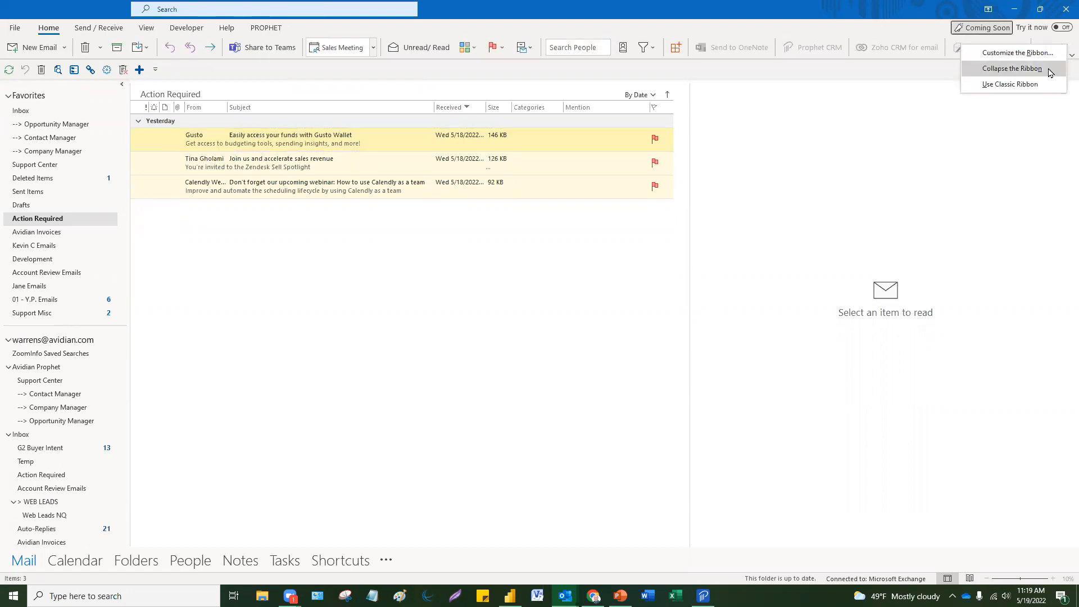
left_click(1010, 84)
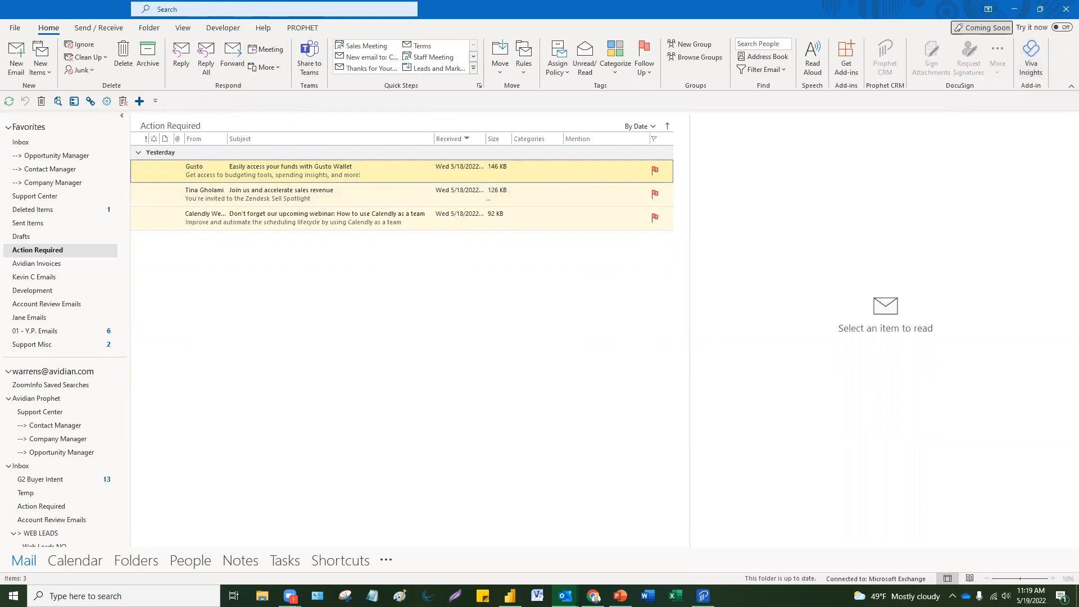
right_click(1062, 72)
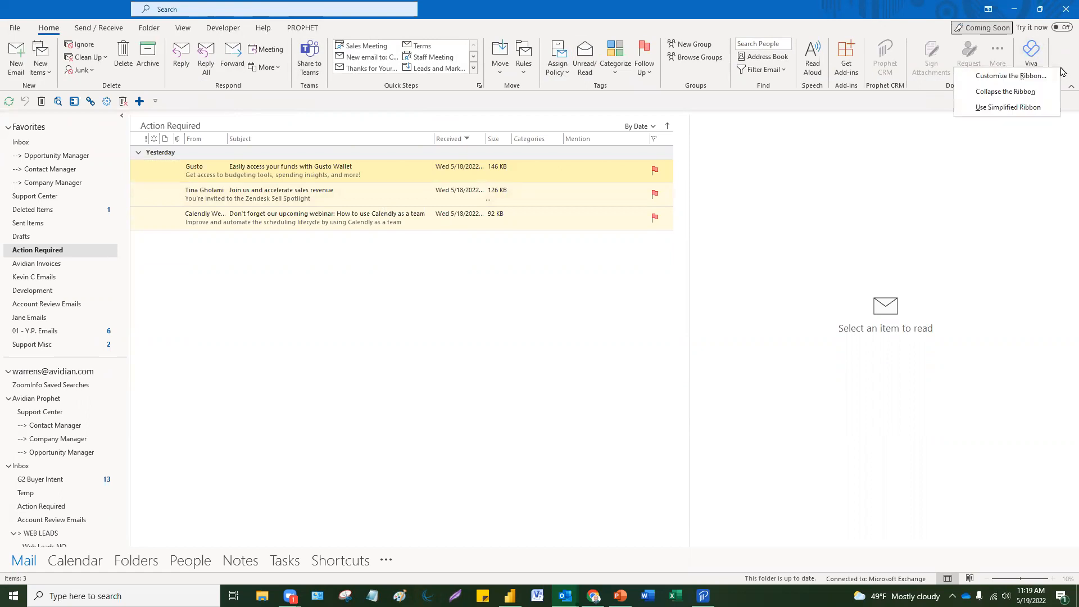
Step: In Customize the Ribbon, remove the DocuSign group from the Home (Mail) tab and apply
left_click(1033, 79)
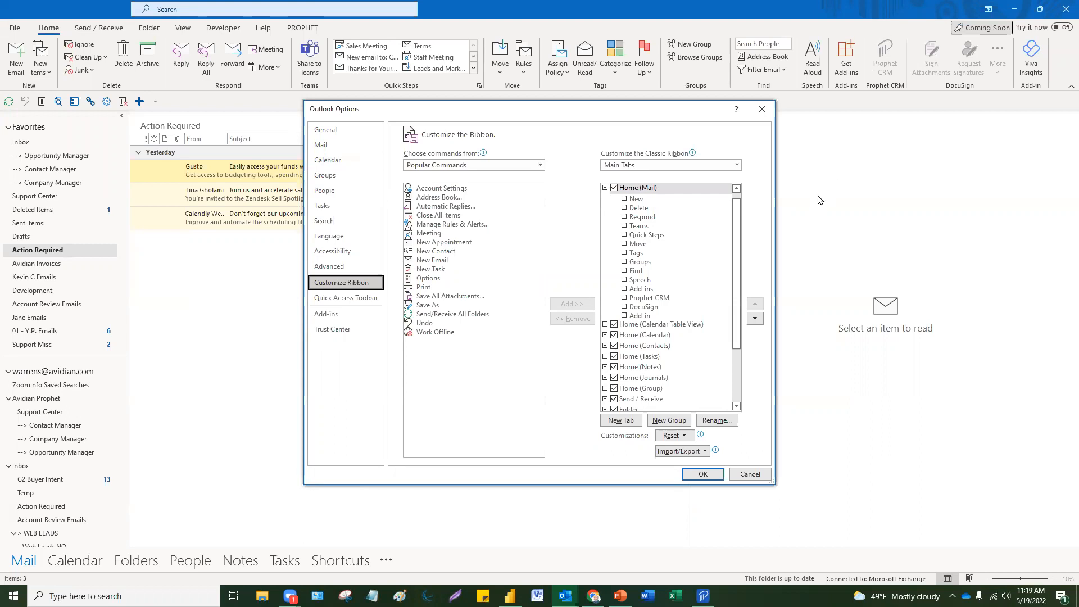
left_click_drag(737, 327, 734, 273)
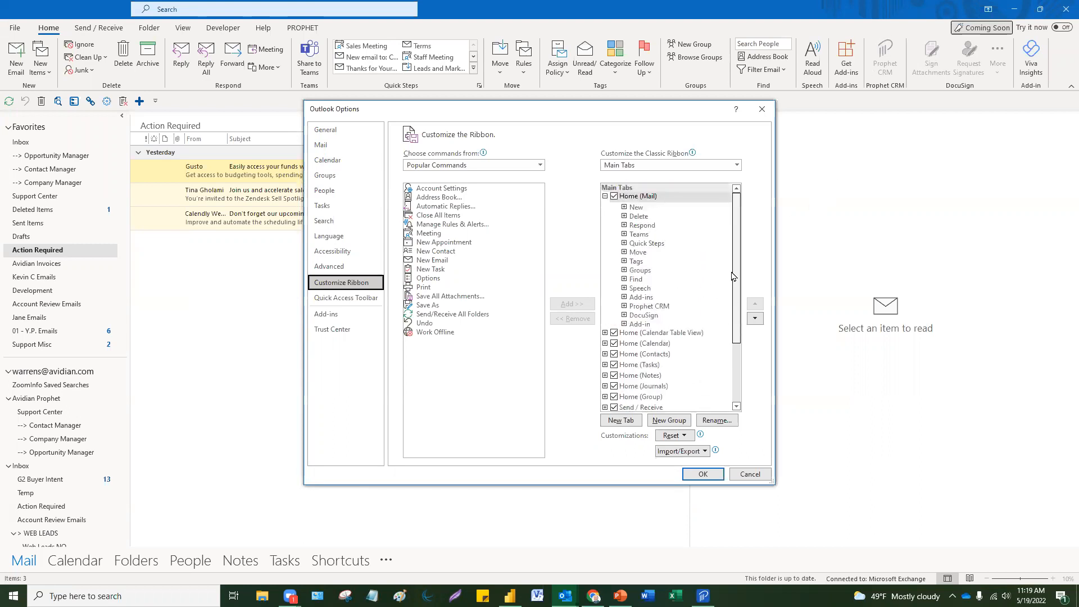
left_click(604, 196)
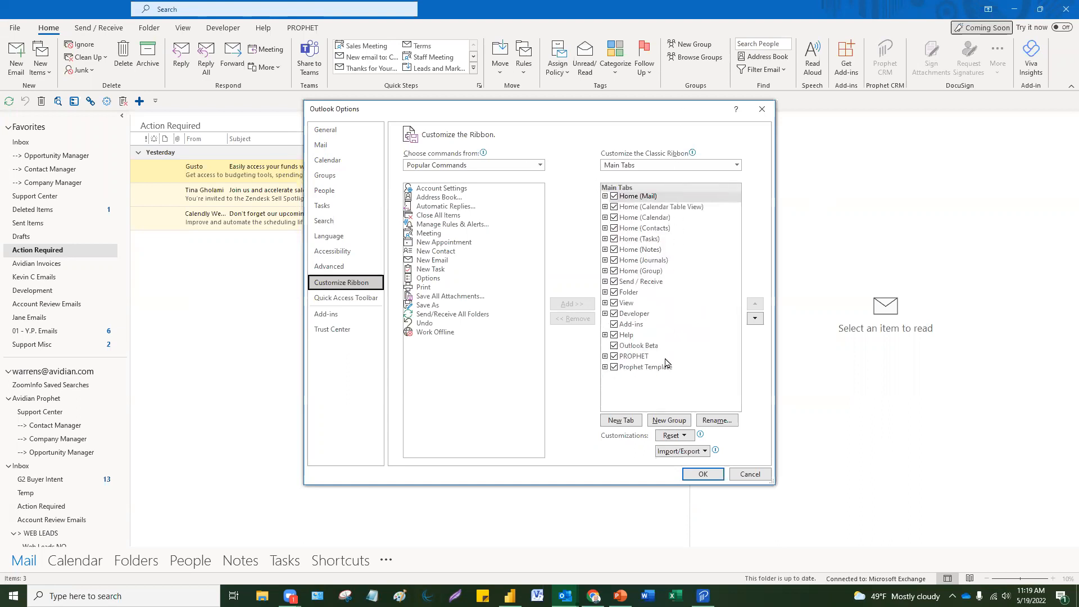
left_click(605, 196)
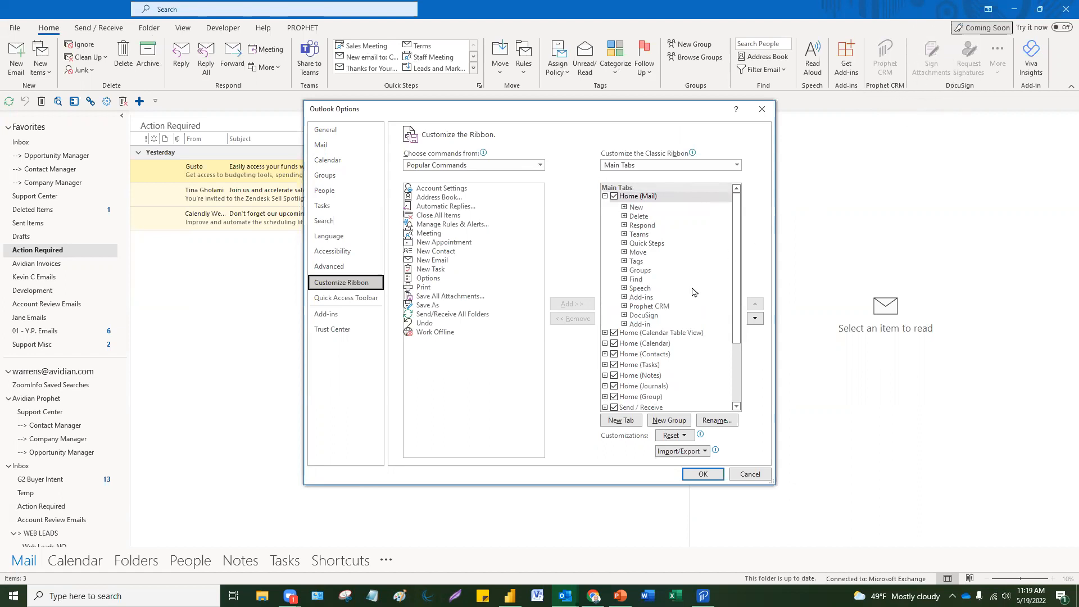
left_click(645, 316)
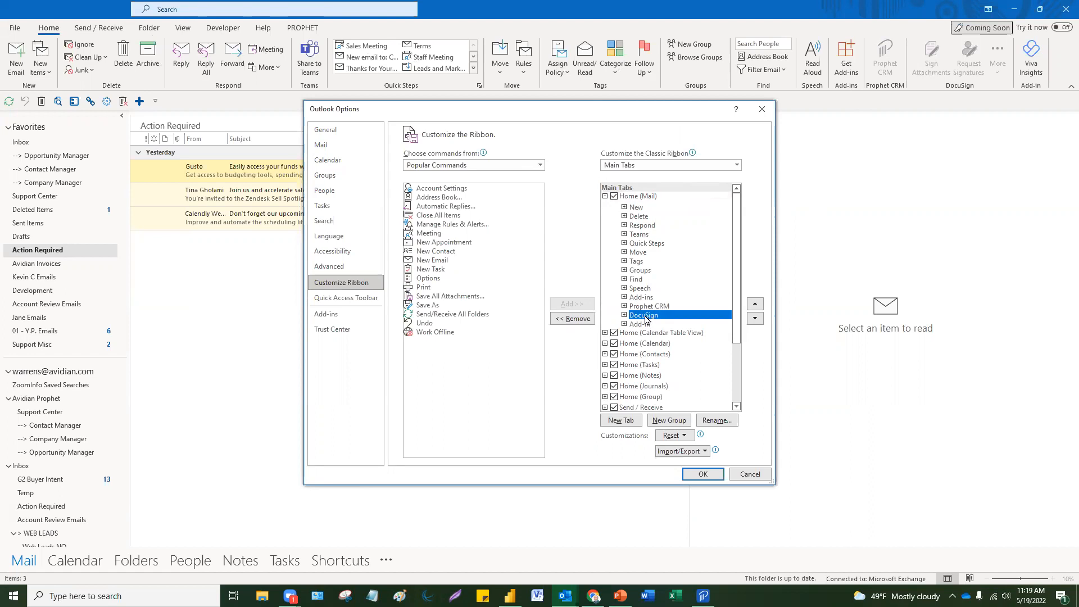
left_click(579, 320)
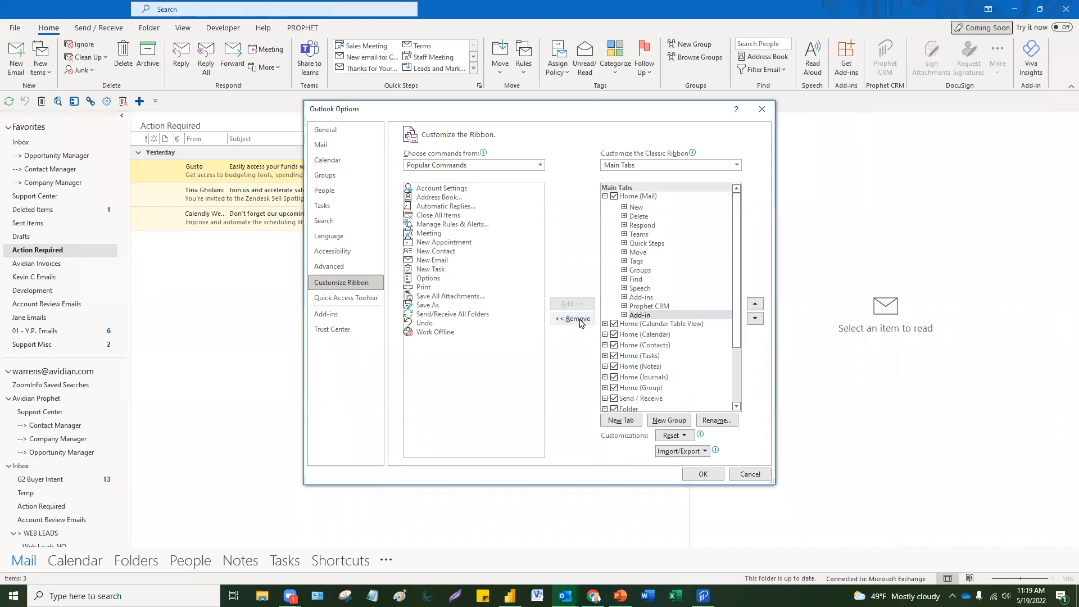
left_click(705, 474)
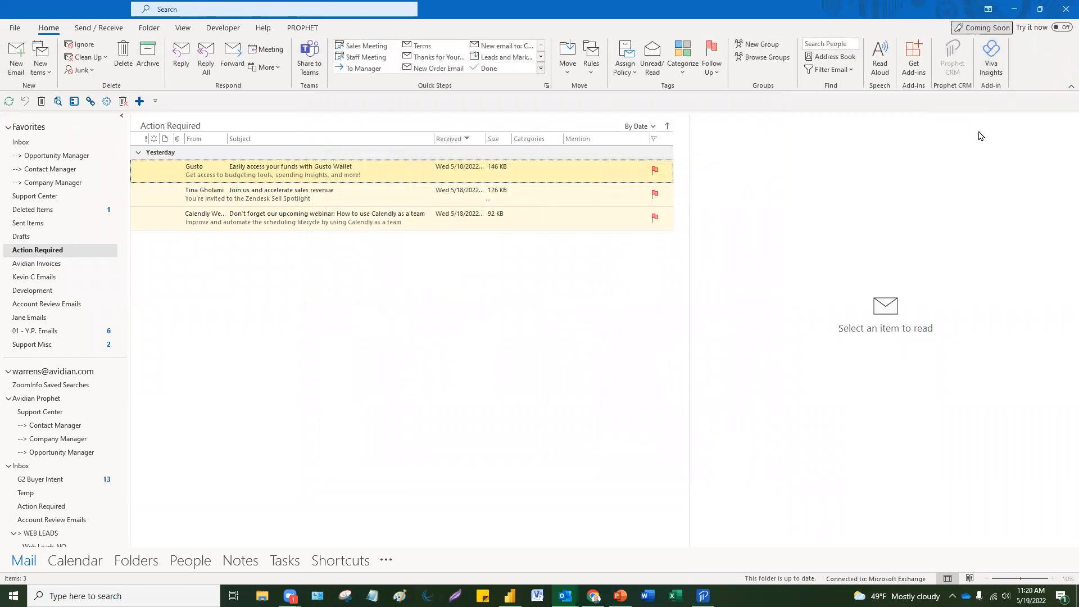
Step: Add the DocuSign group from Main Tabs back onto the Home (Mail) tab and save
right_click(1035, 64)
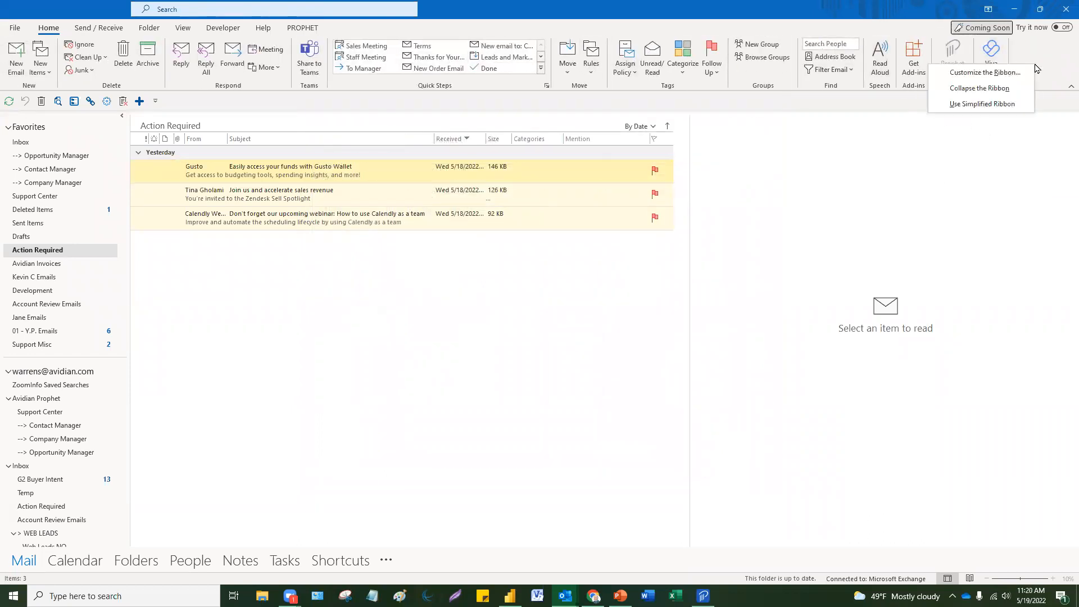
left_click(955, 72)
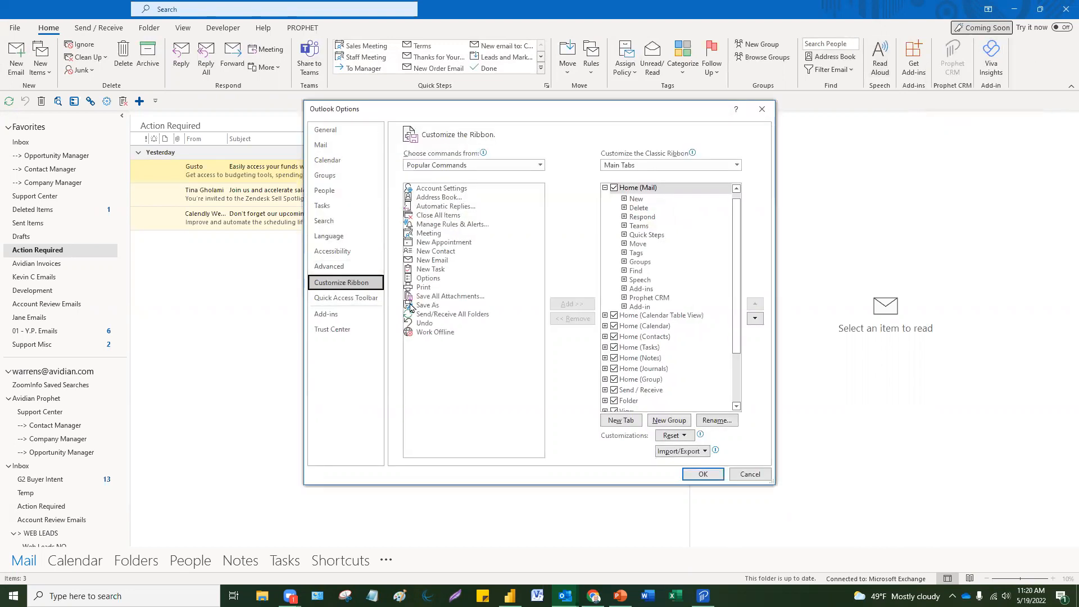
left_click(444, 166)
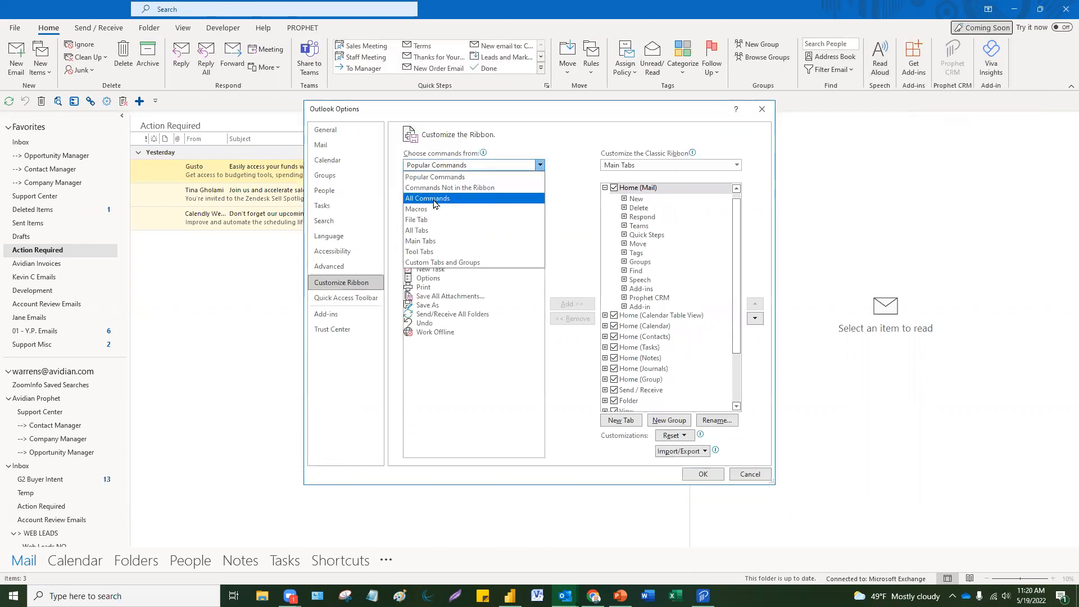
left_click(430, 241)
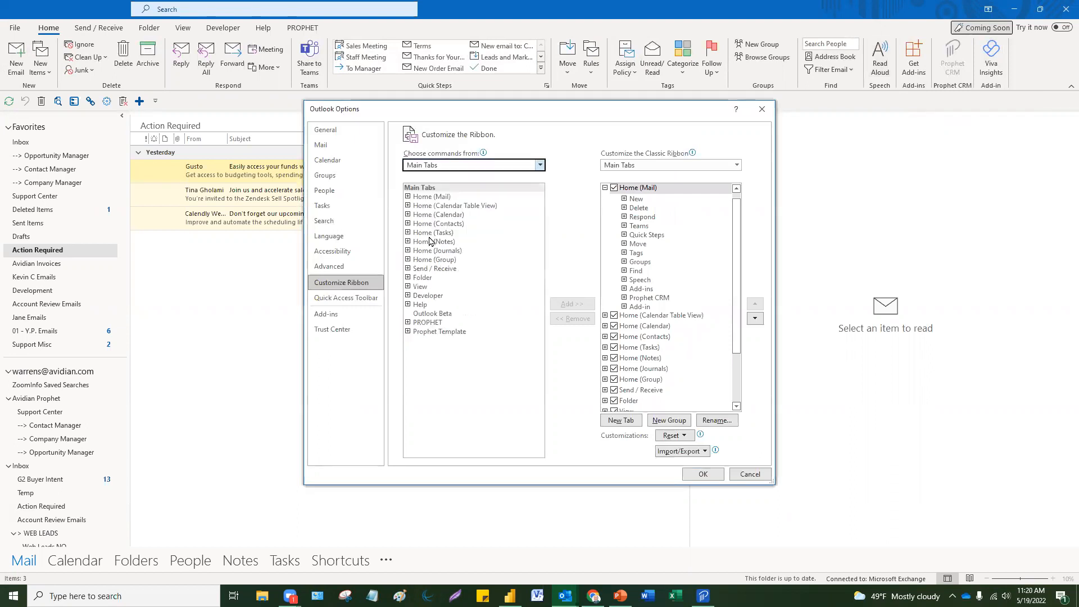
left_click(408, 196)
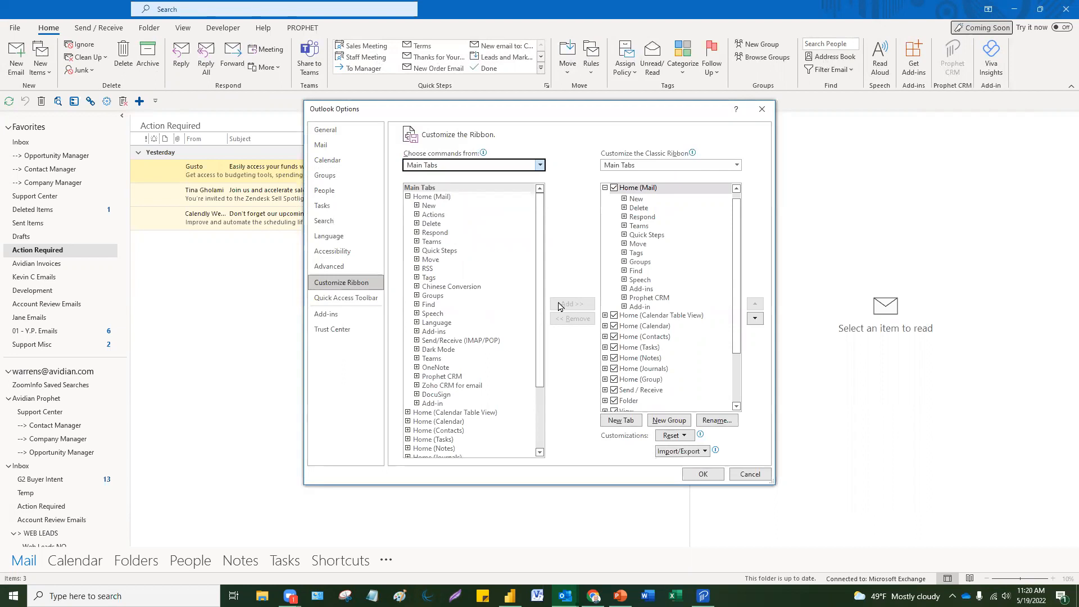
left_click(449, 396)
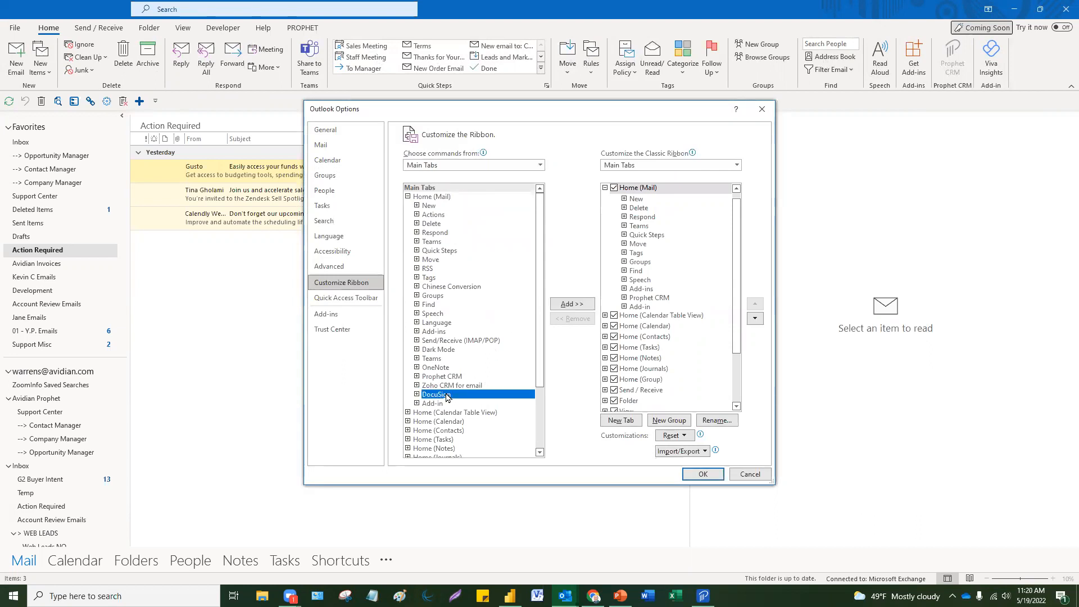
left_click(577, 305)
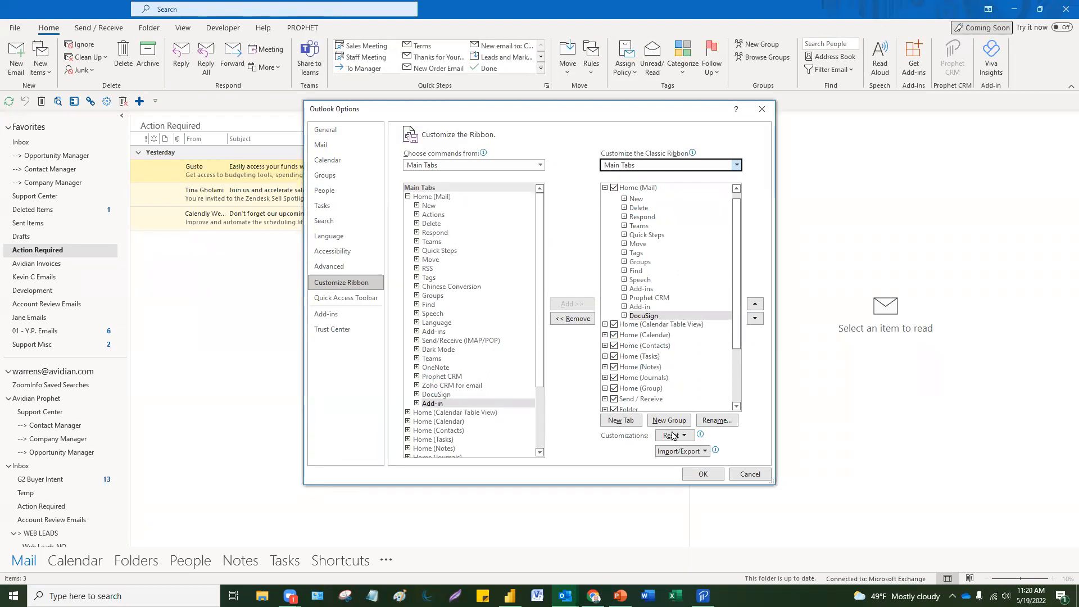
left_click(697, 475)
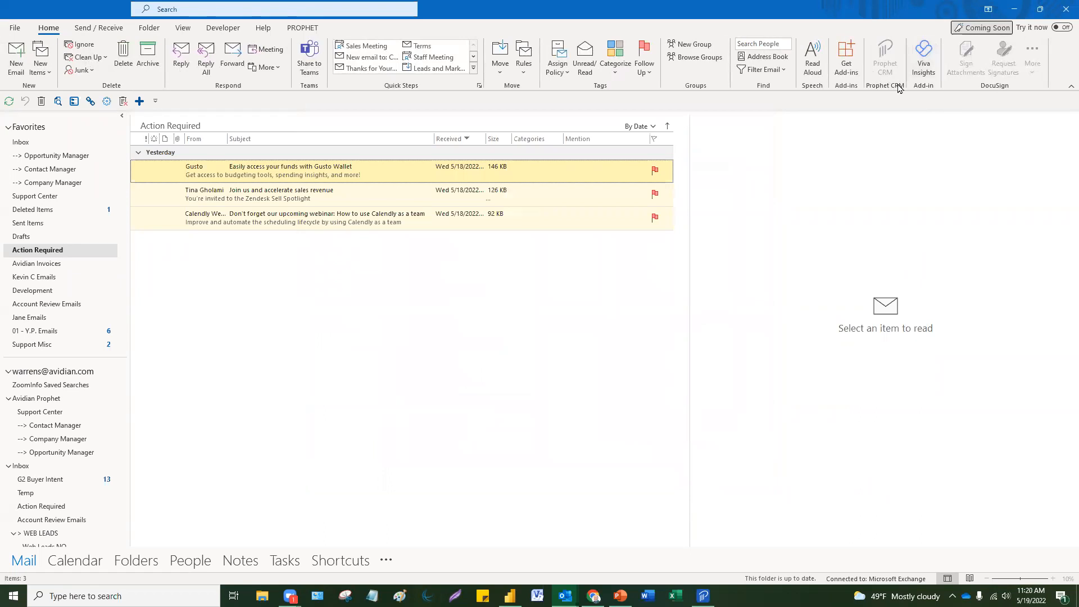
Step: Read the 'Join us and accelerate sales revenue' email, then show the Favorites Inbox's Other messages
left_click(172, 201)
left_click(968, 66)
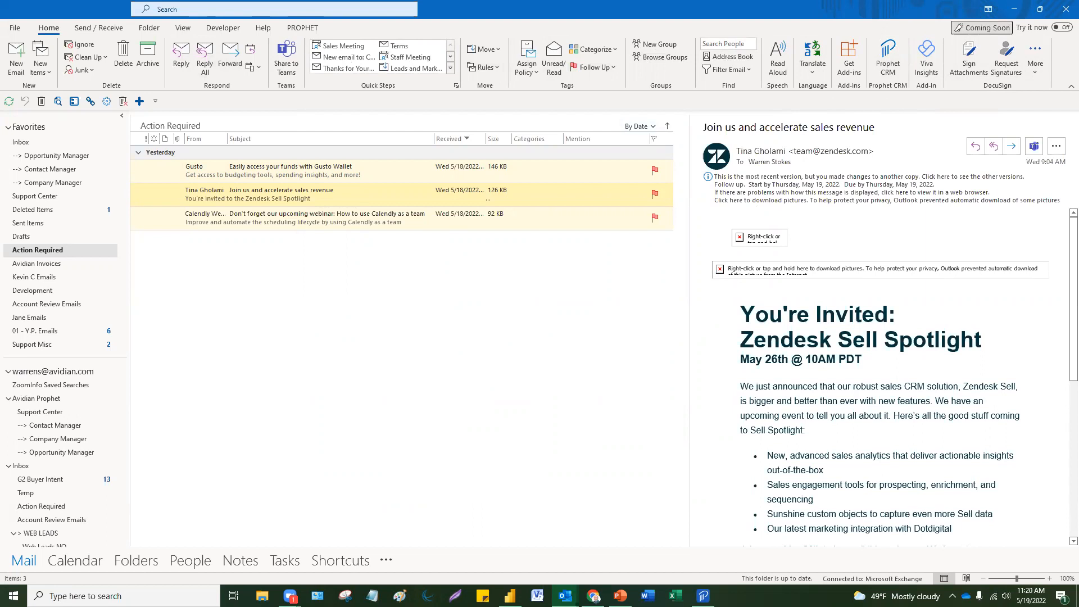
left_click(248, 201)
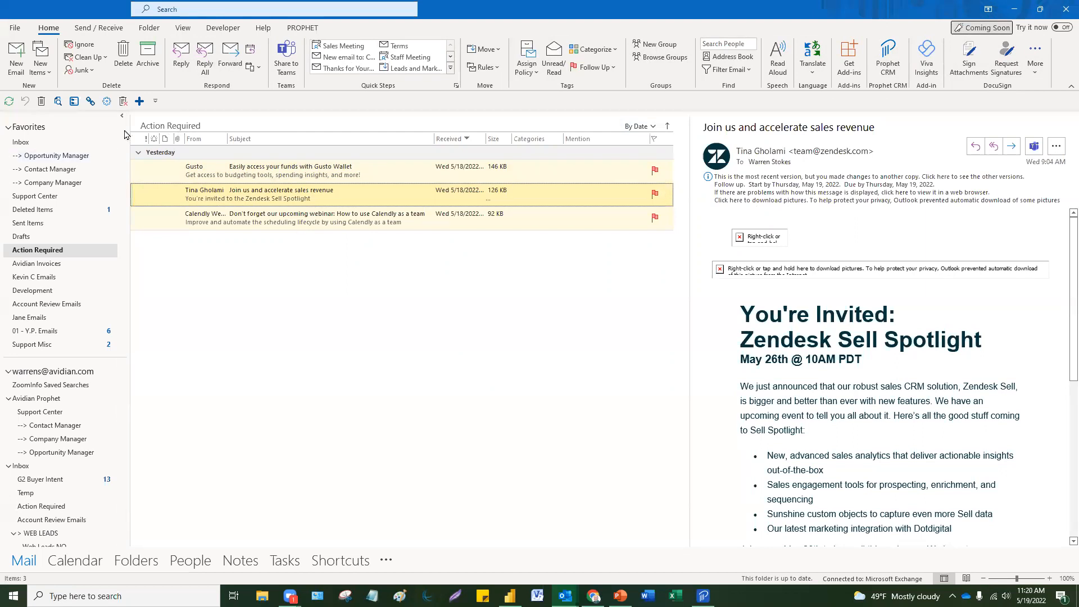
left_click(47, 146)
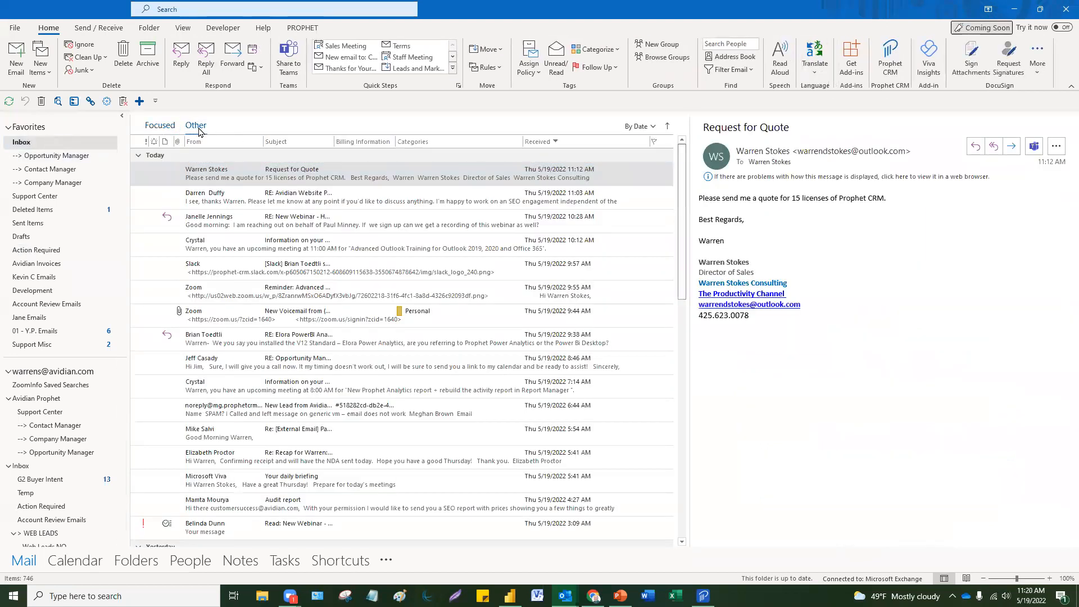
left_click(196, 125)
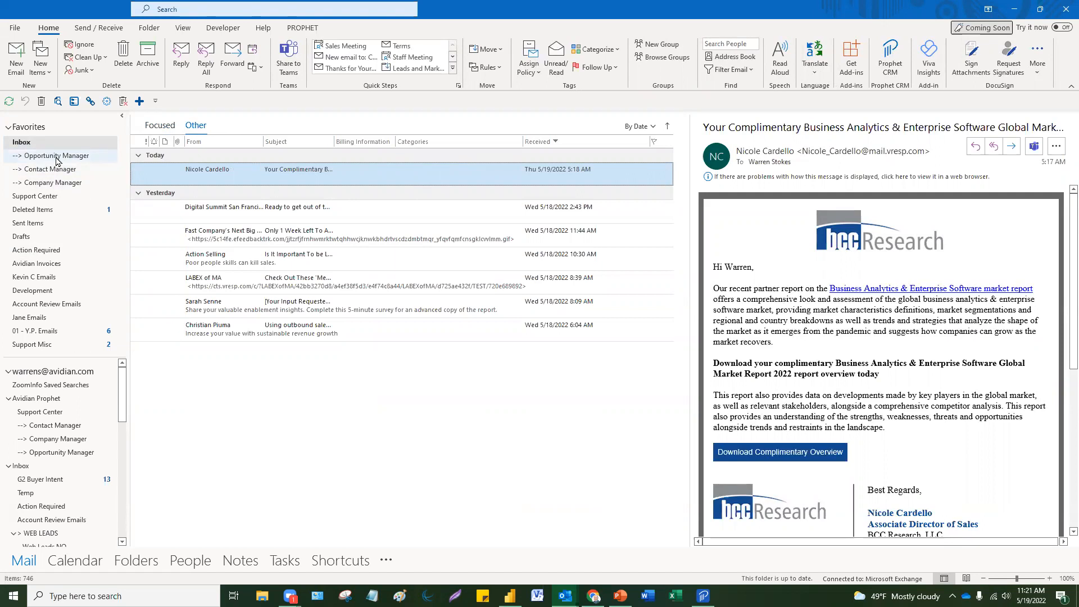
Step: Open Opportunity Manager in a separate window, then move that extra window aside and close it
right_click(58, 162)
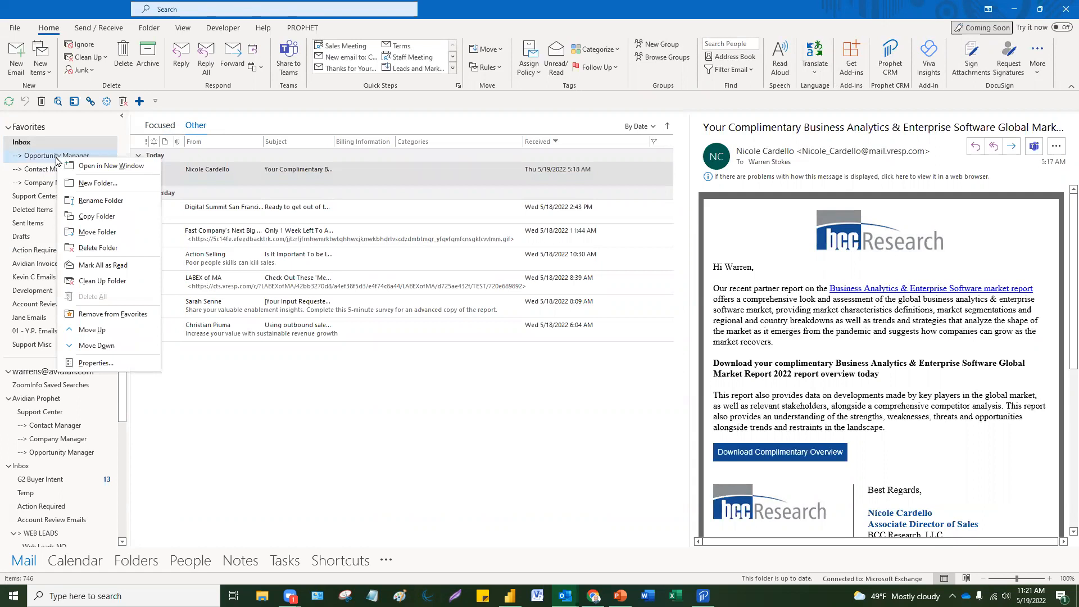
left_click(119, 166)
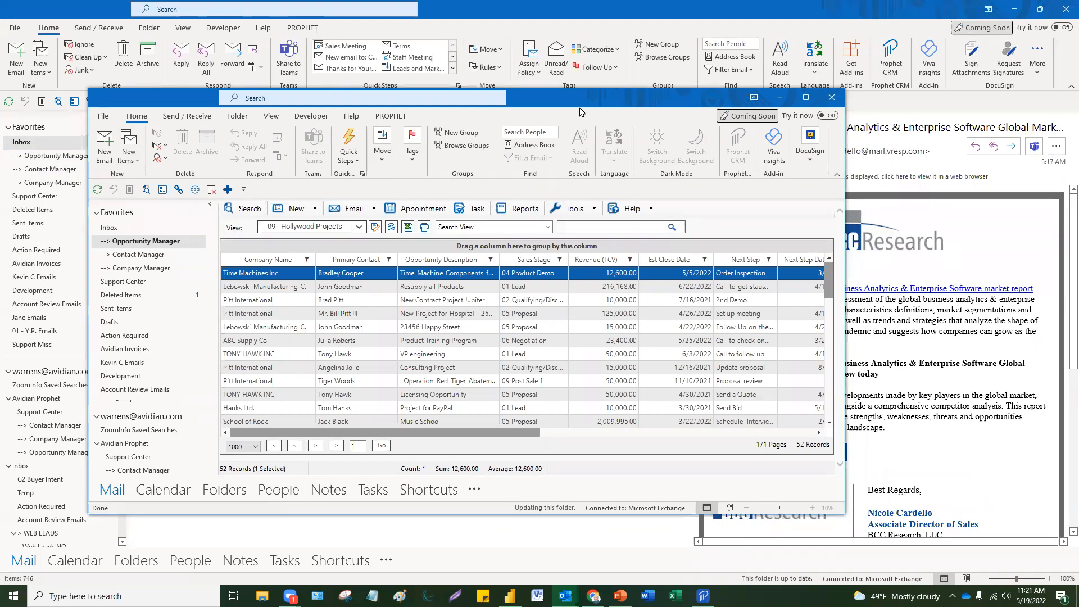
left_click_drag(581, 111, 663, 92)
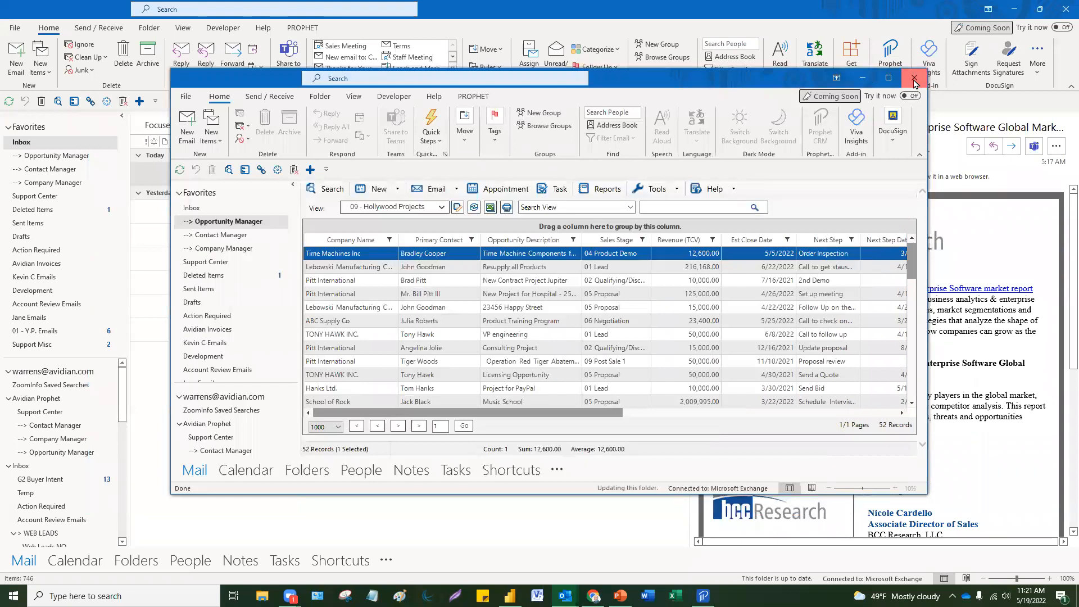
left_click(914, 79)
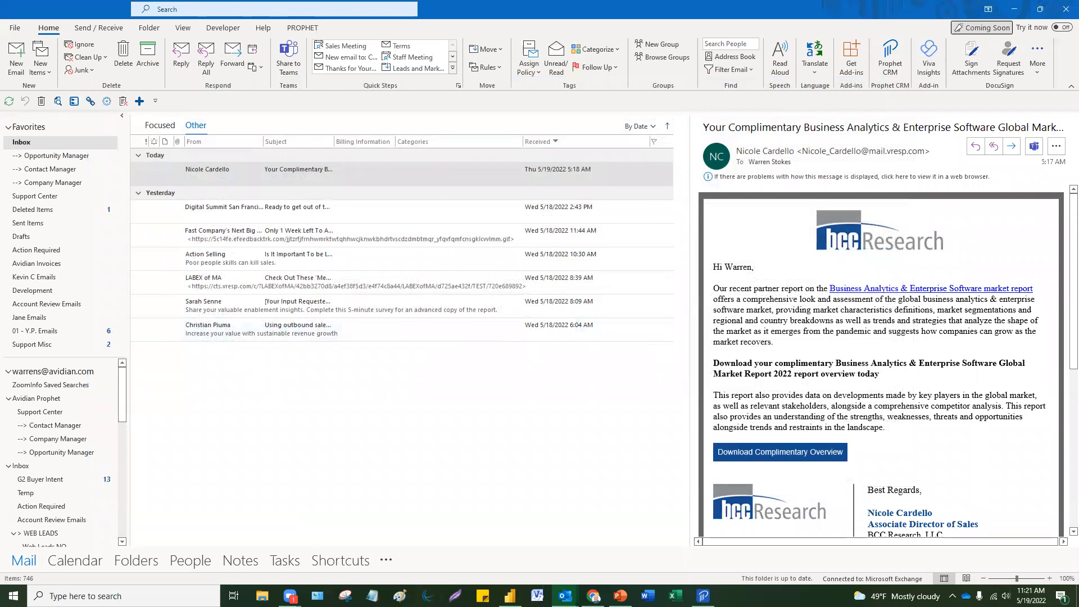
key("alt+Tab")
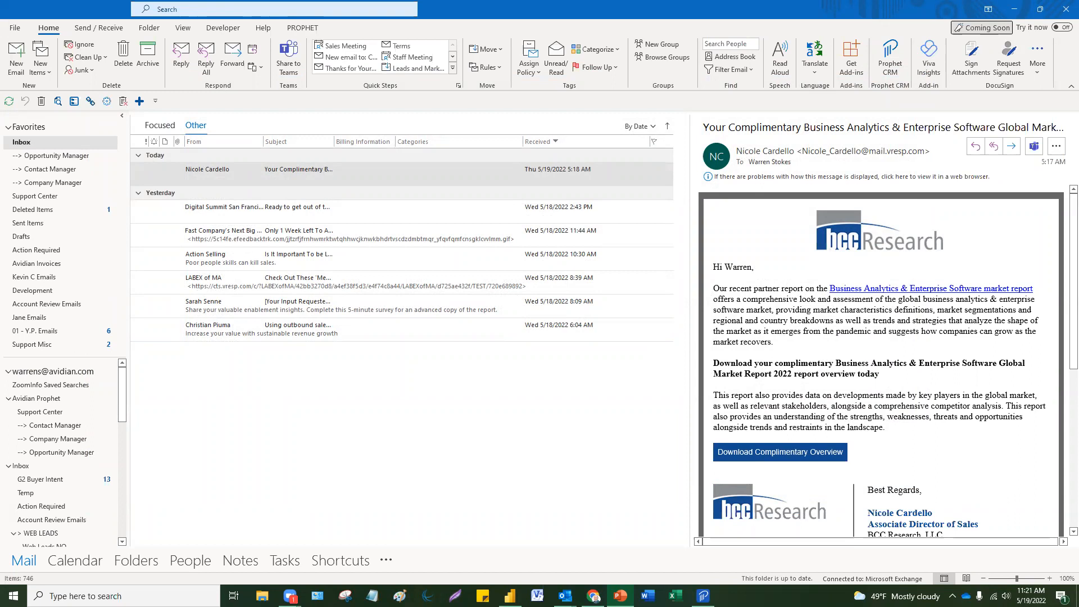
Step: Start a new email and restore its window down over the inbox
left_click(246, 209)
left_click(246, 179)
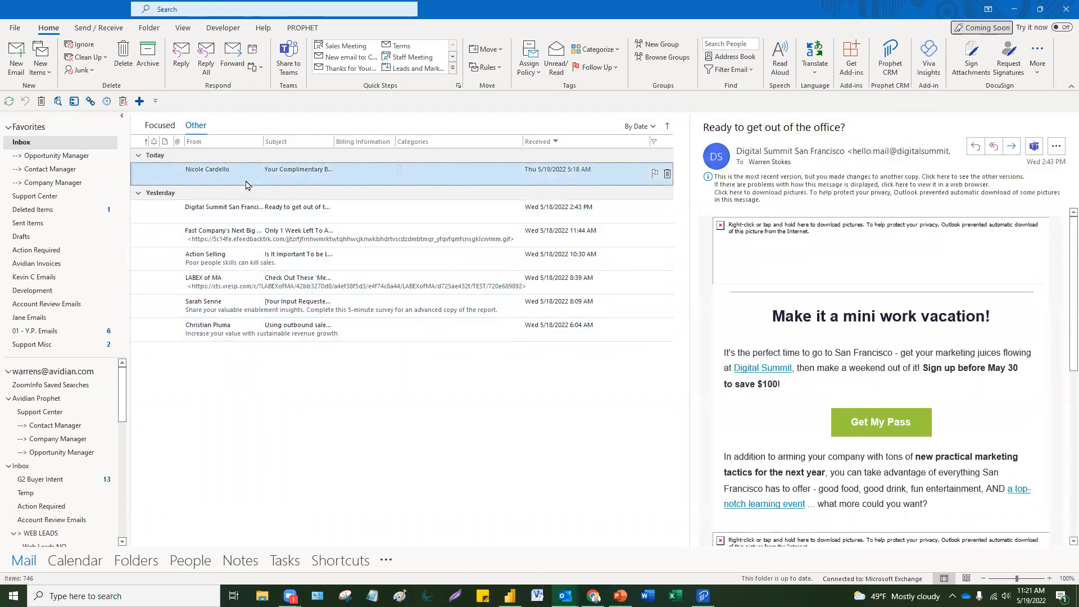
left_click(17, 62)
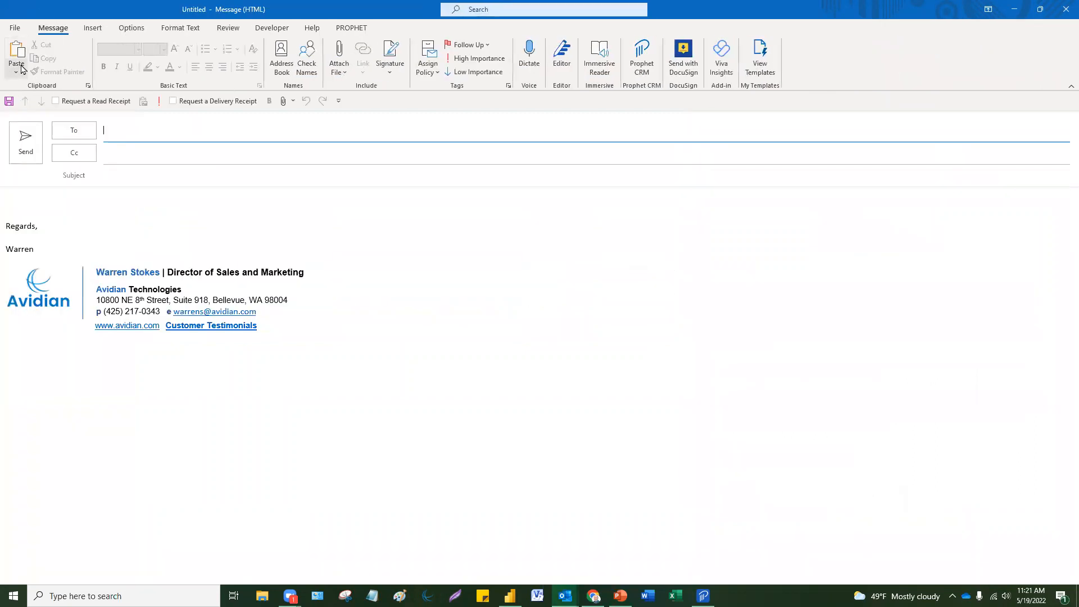
left_click(63, 194)
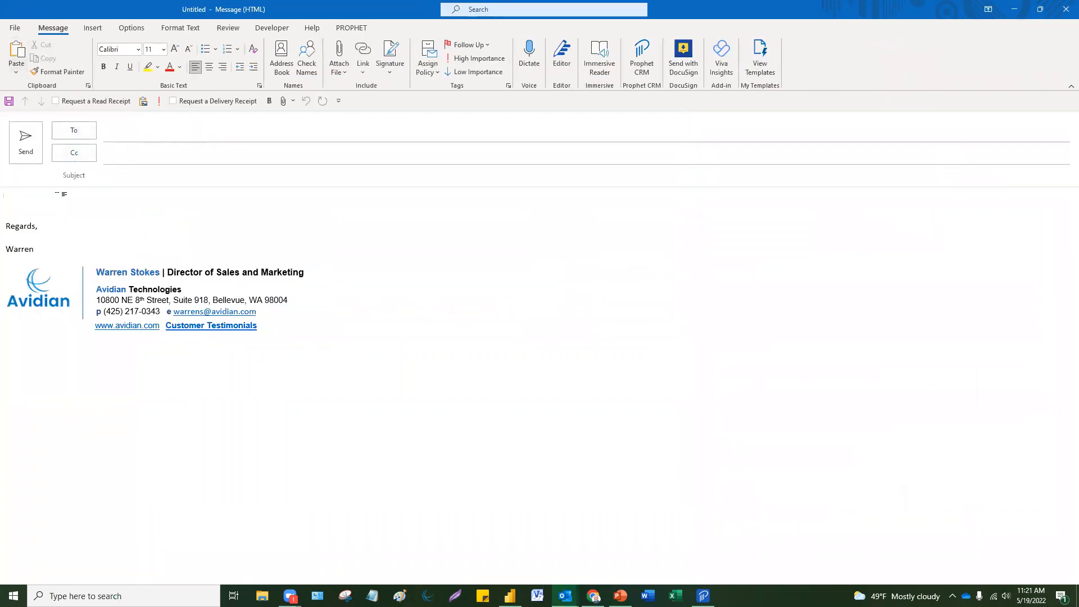
double_click(680, 16)
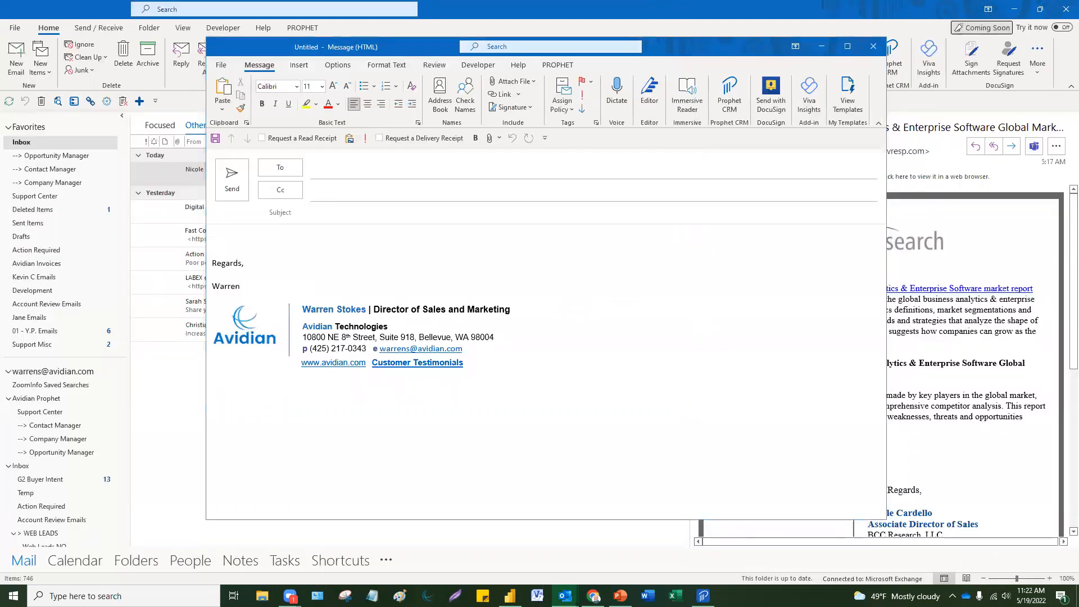
left_click(287, 236)
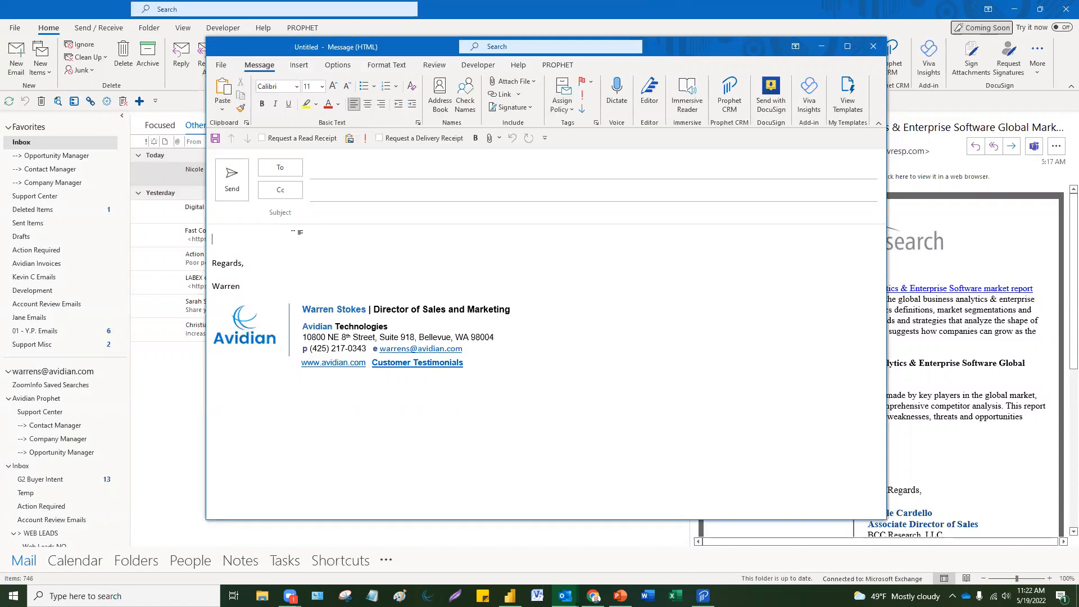
Step: Type the contact's first name as a greeting and address the email to the suggested contact
type("Brad")
left_click(342, 172)
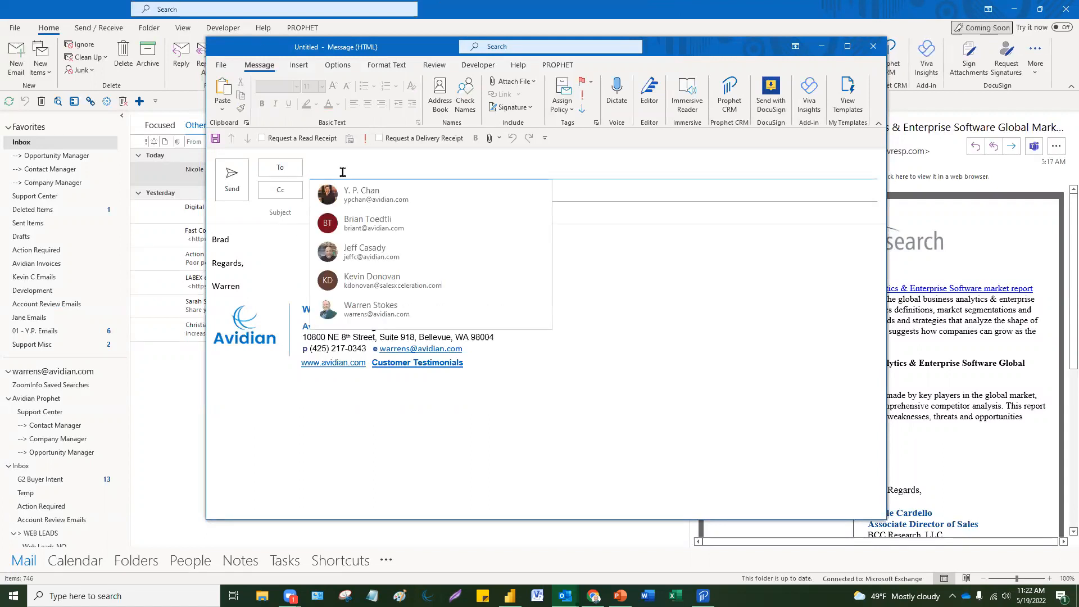
type("brad")
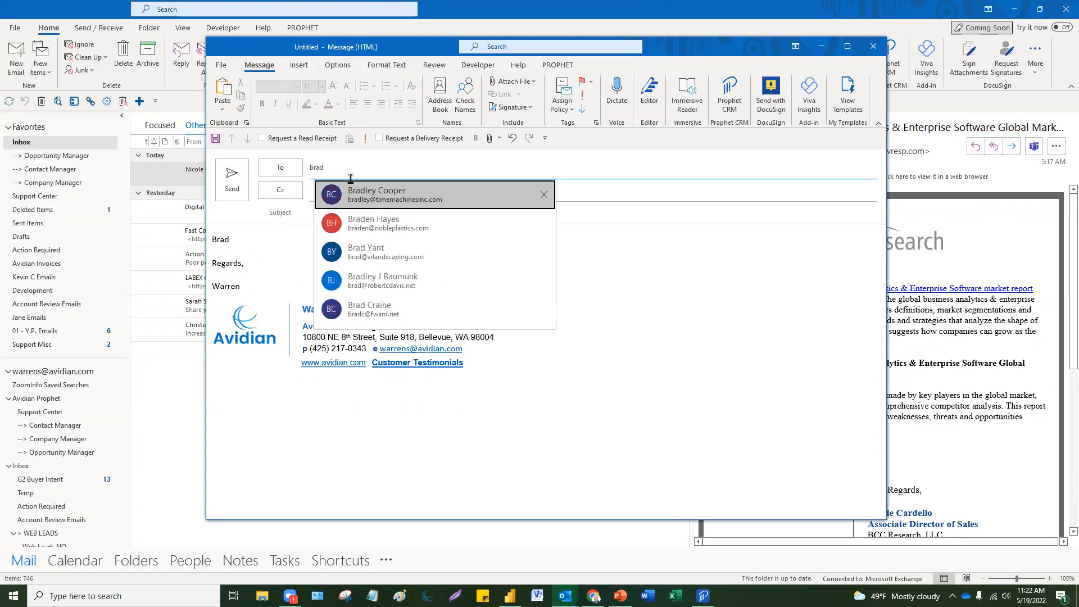
left_click(395, 202)
left_click(357, 248)
key("Return")
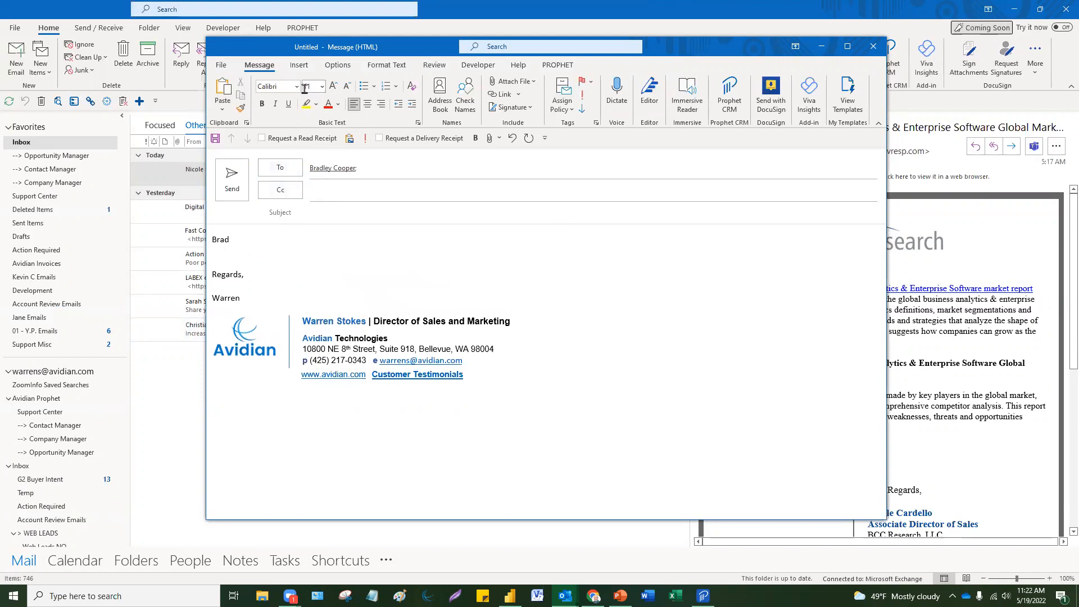
left_click(306, 65)
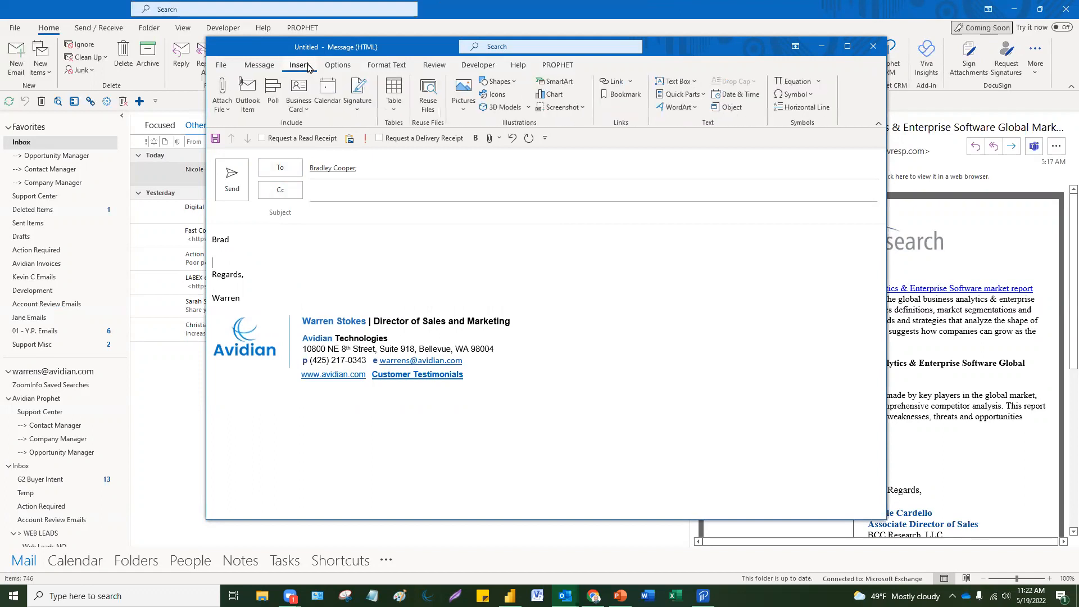
Step: Insert the 2videos Quick Part and delete it again, trying this twice
left_click(702, 96)
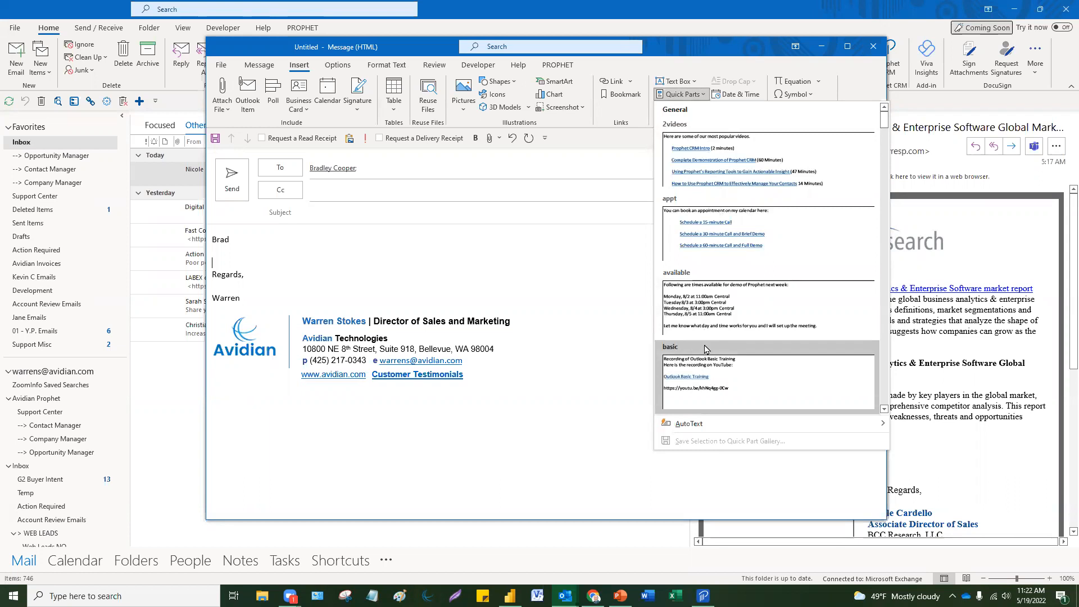
left_click(754, 153)
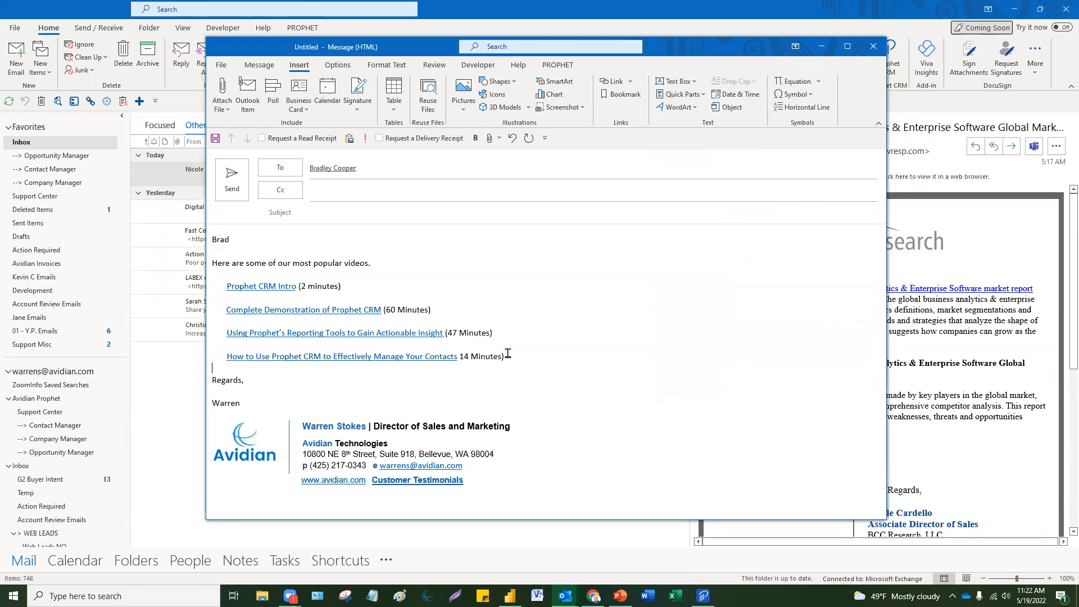
left_click_drag(509, 356, 200, 262)
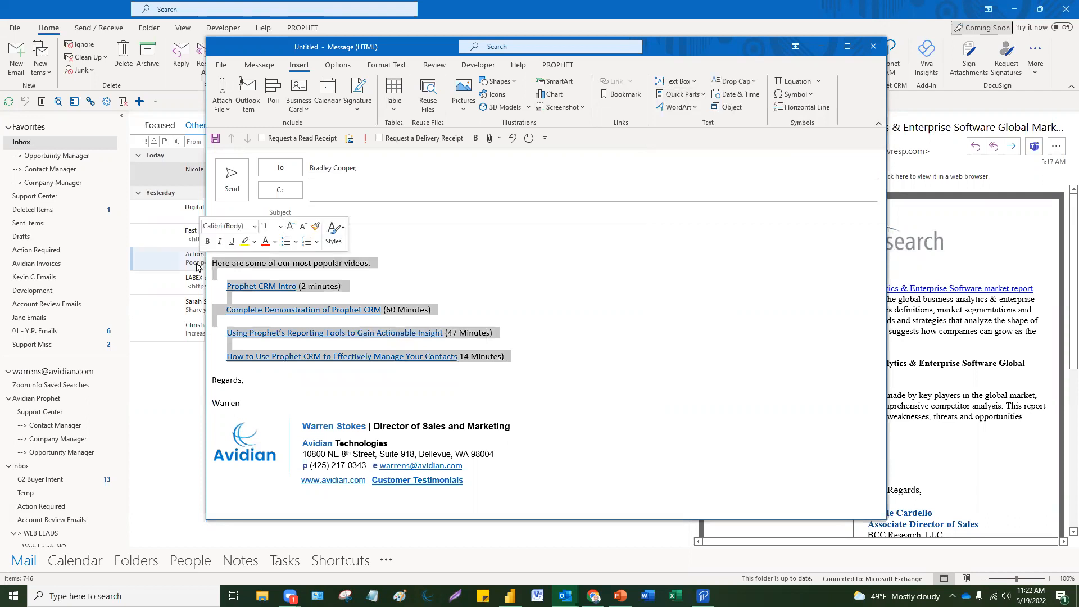
key("Delete")
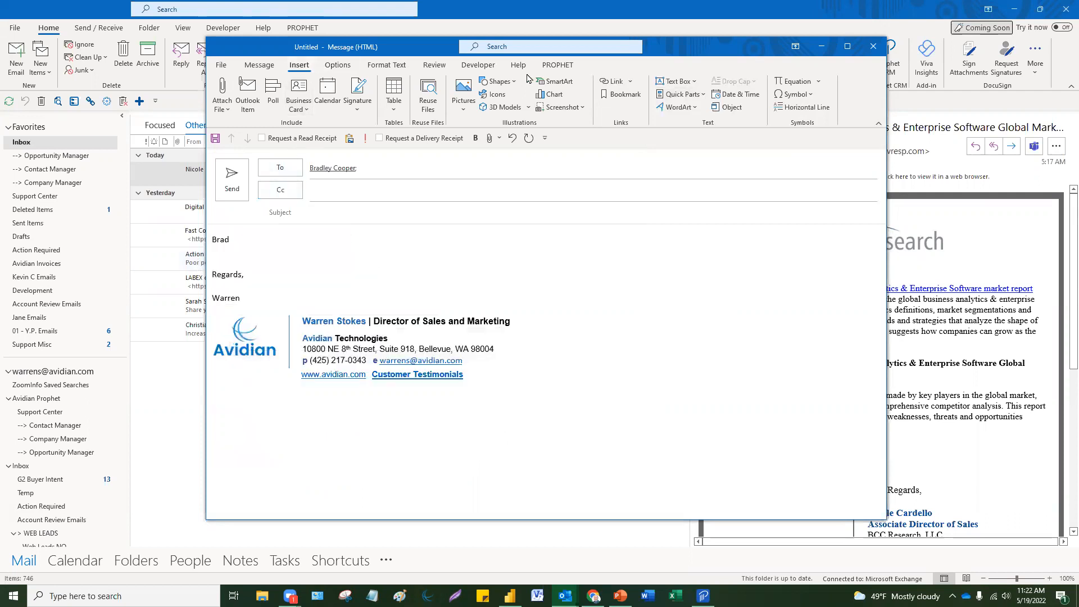
left_click(704, 96)
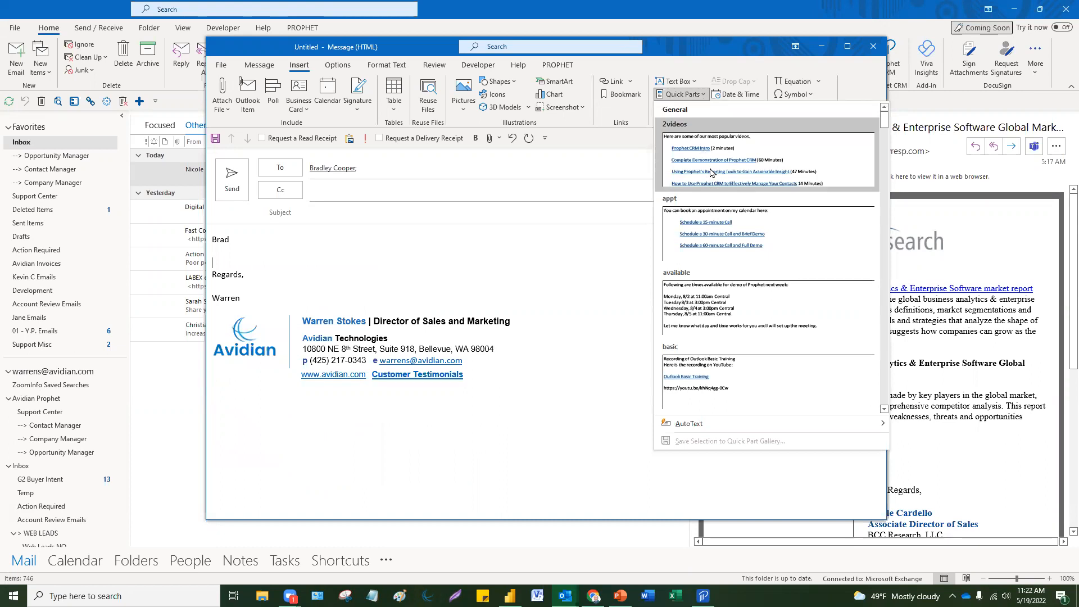
left_click(711, 172)
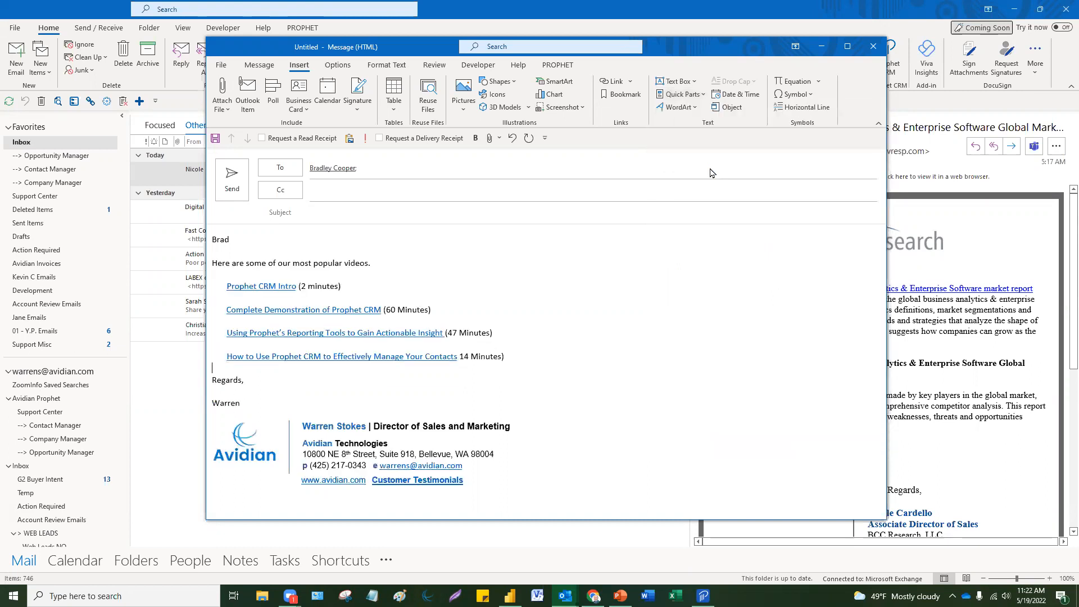
left_click_drag(520, 355, 174, 265)
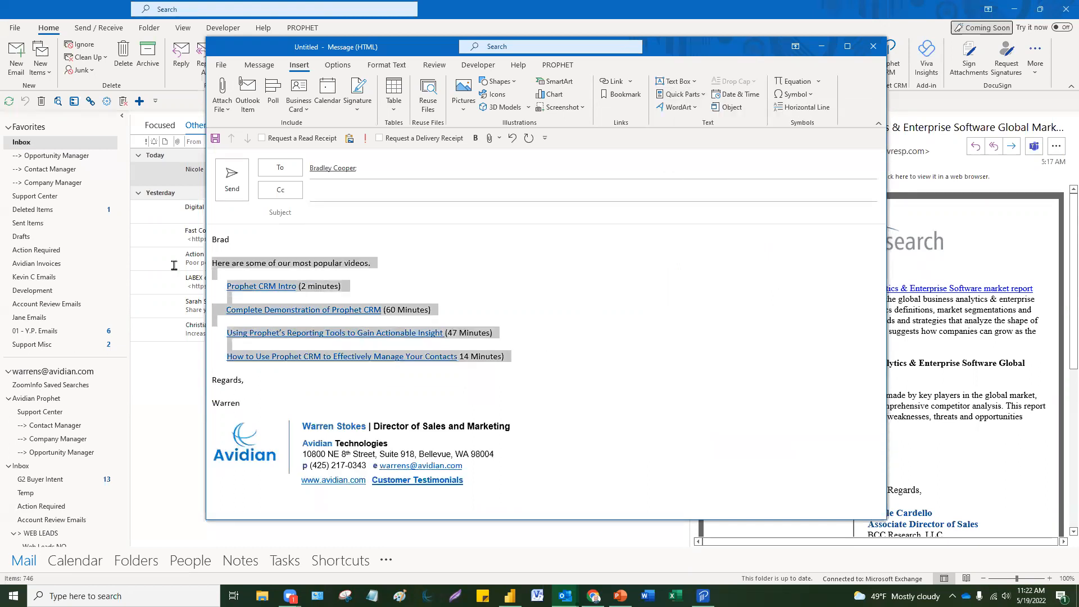
key("Delete")
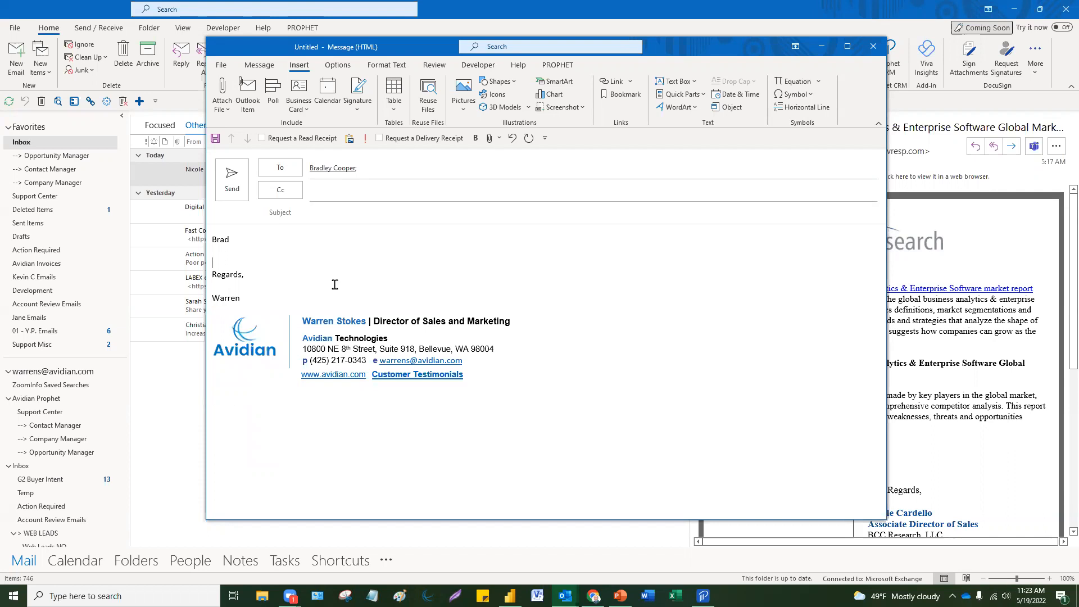
Step: Expand the 'vide' AutoText, use 'I thought you might appreciate these videos.' as subject, and send
type("vide")
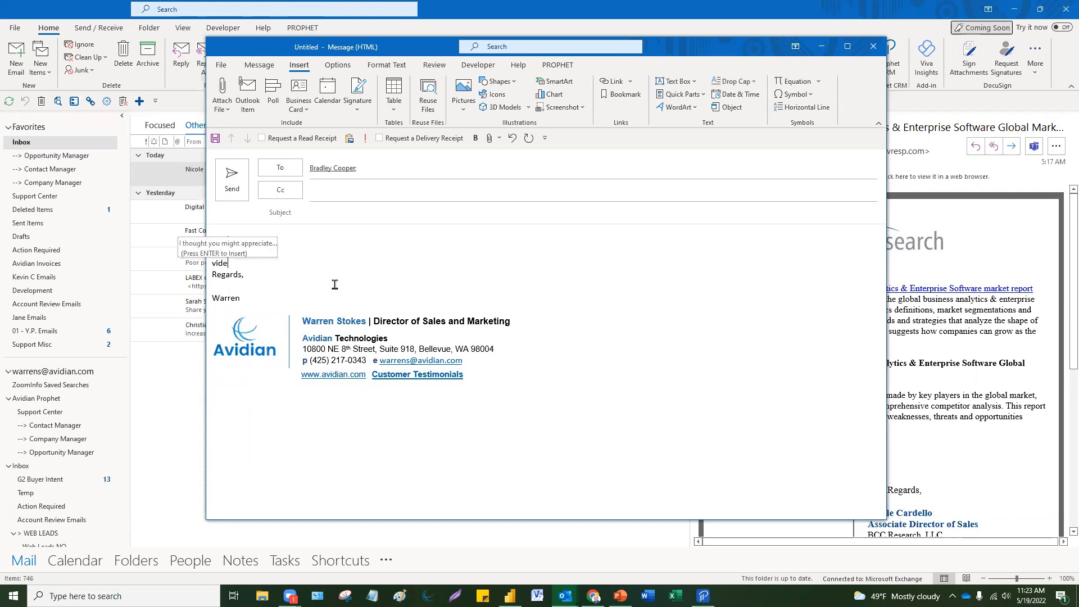
key("Return")
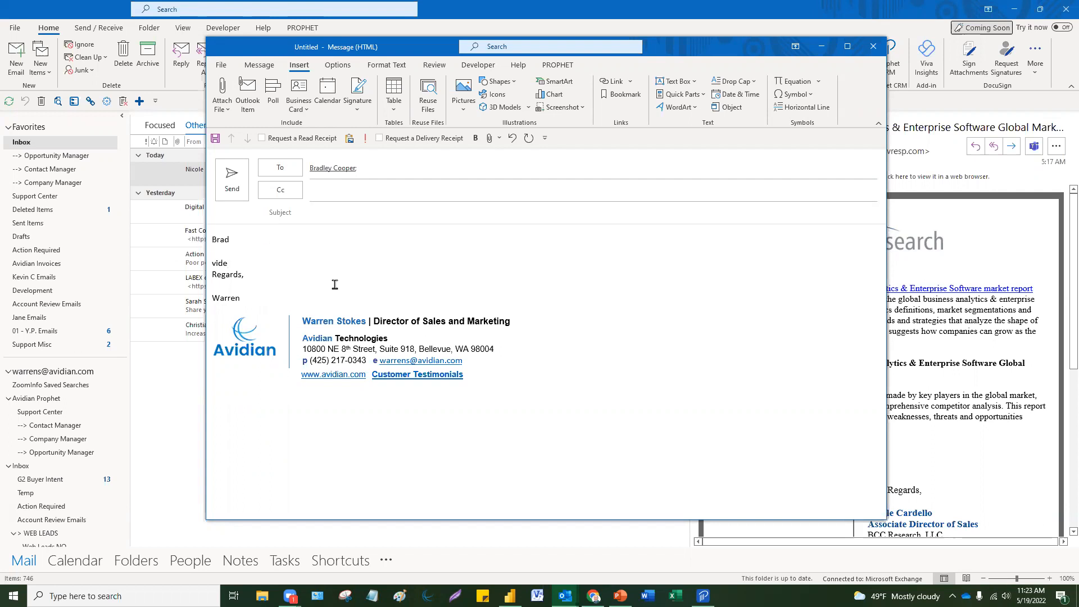
left_click_drag(391, 264, 188, 261)
key("ctrl+c")
left_click(393, 212)
key("ctrl+v")
left_click(585, 279)
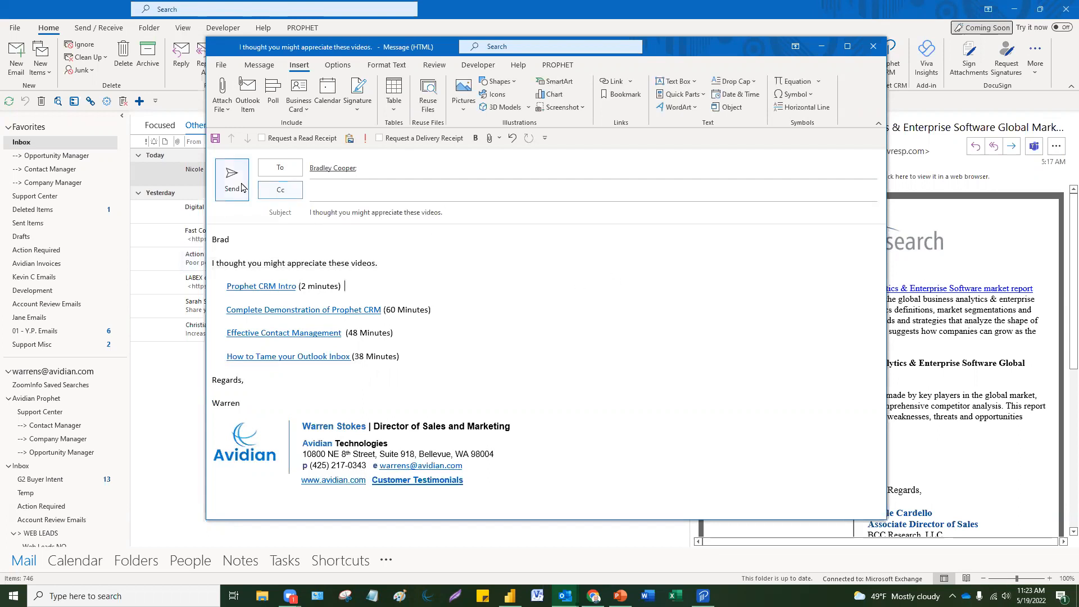
left_click(241, 187)
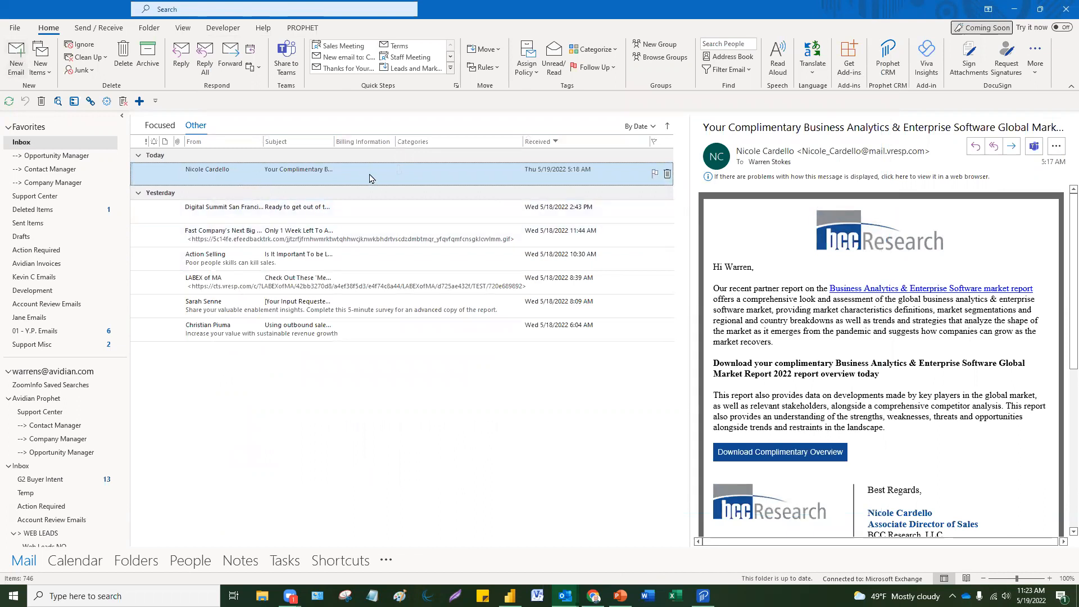
Step: Start a new email and insert the Banking template after removing the Info template
left_click(15, 53)
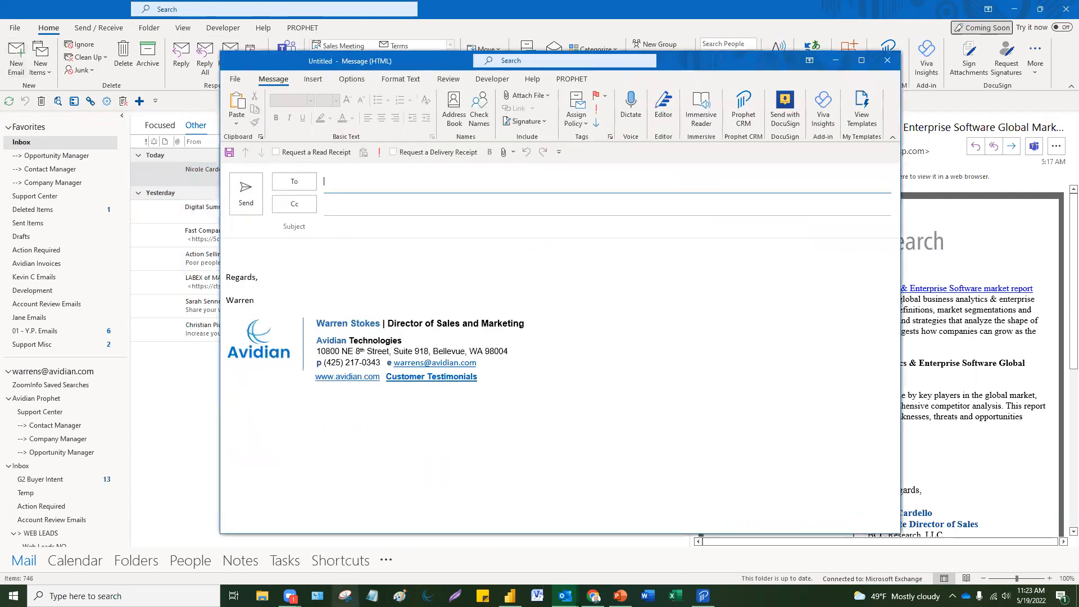
left_click(320, 246)
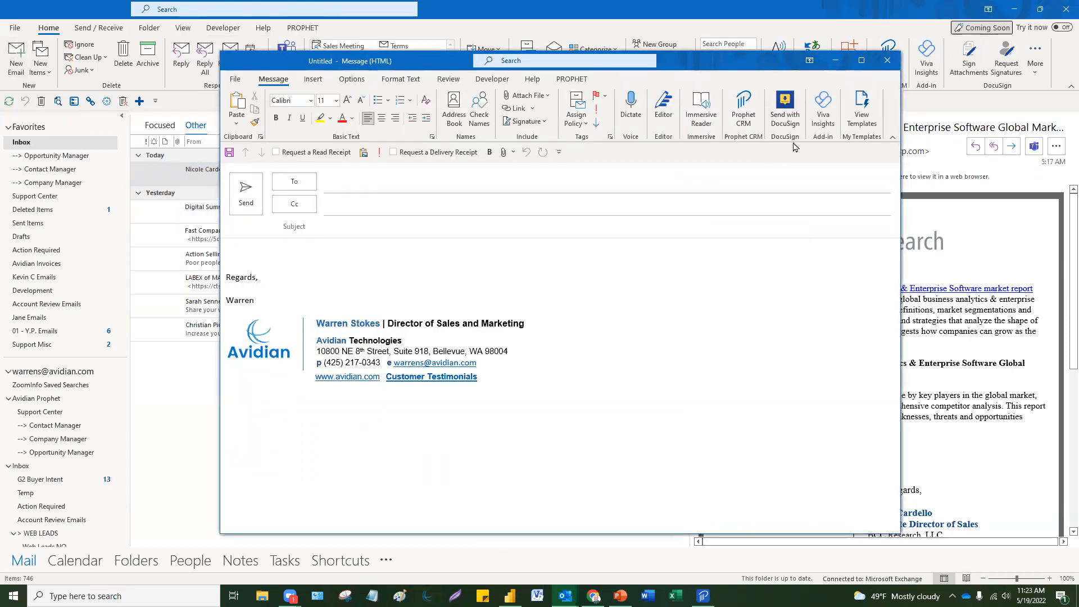
left_click(869, 119)
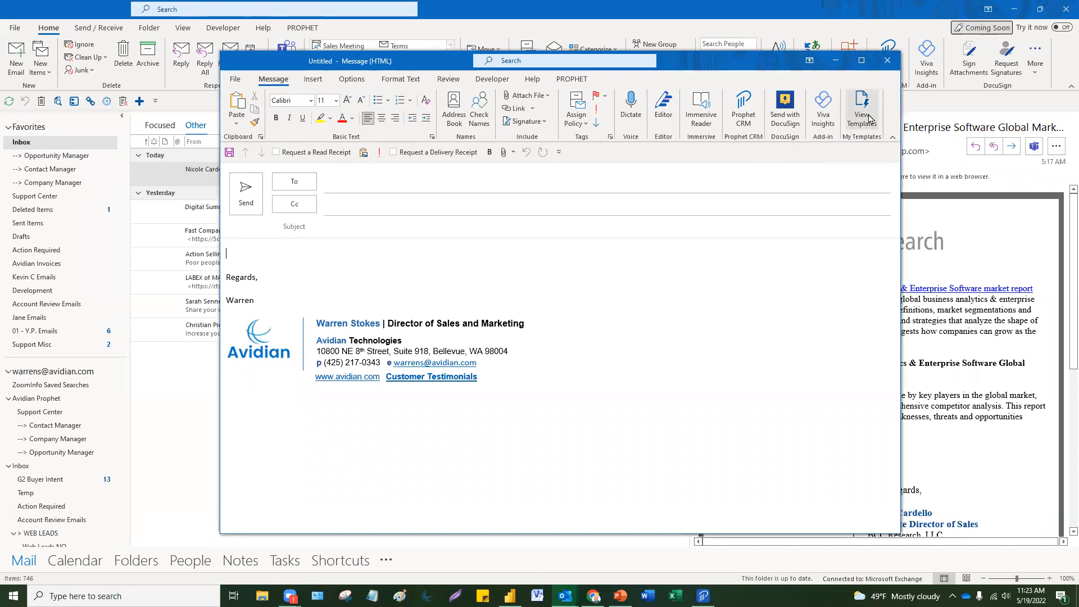
left_click(869, 118)
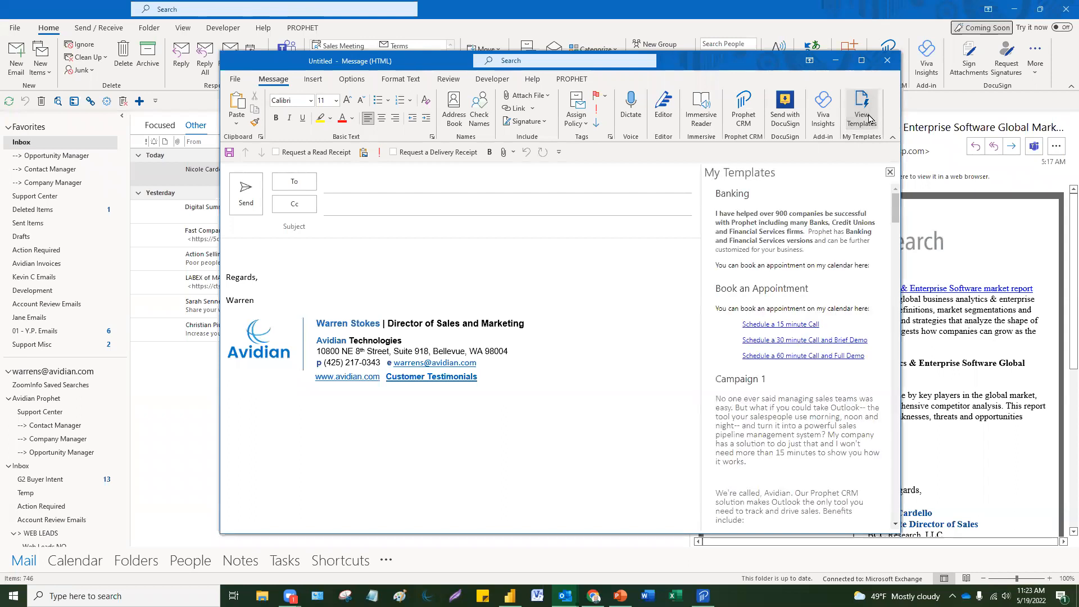
left_click_drag(899, 209, 885, 298)
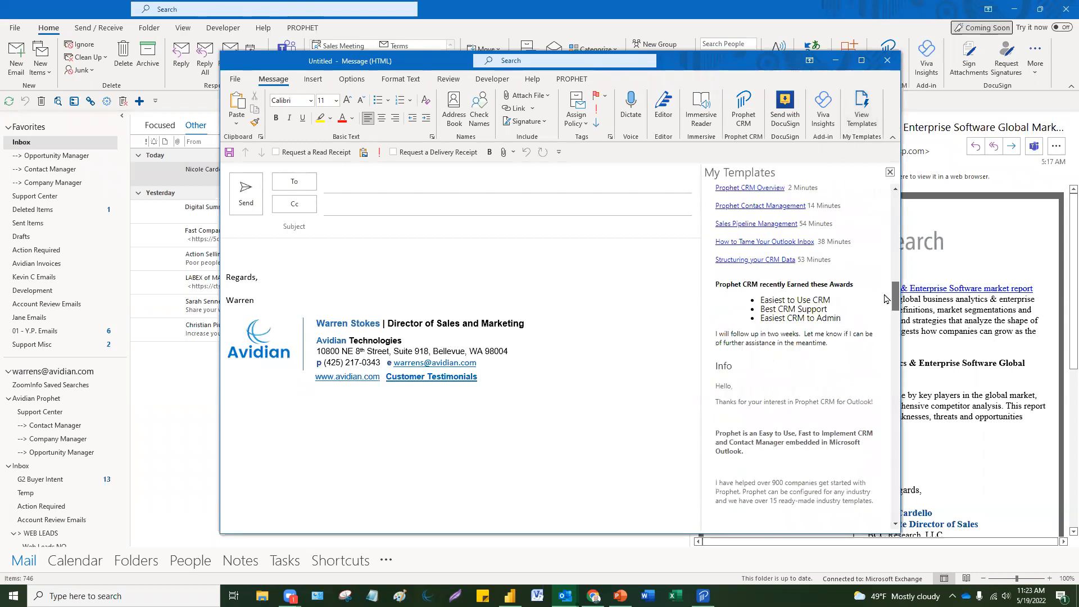
left_click(781, 436)
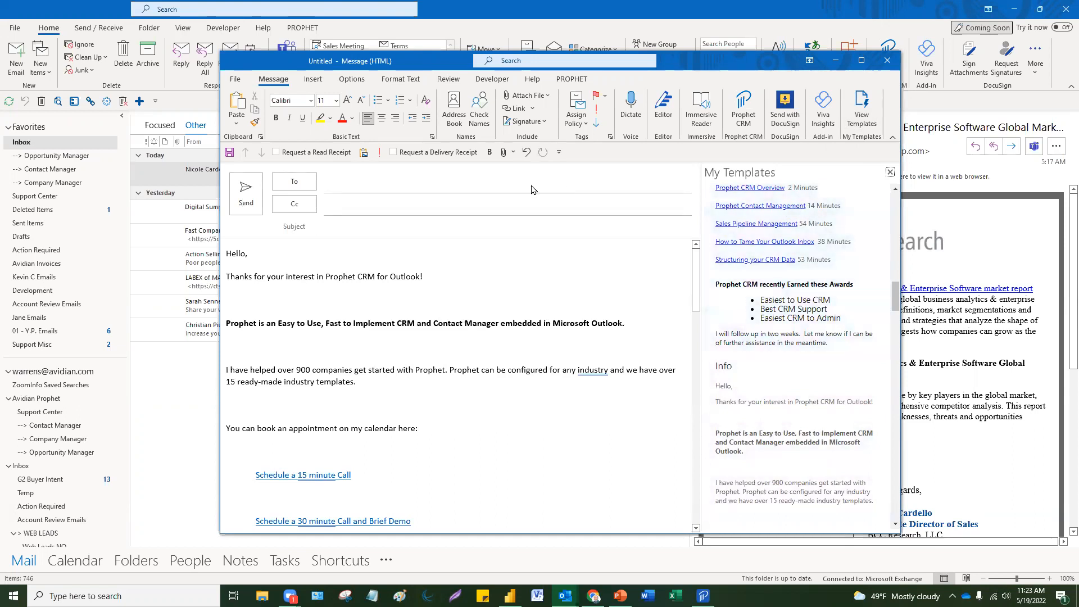
left_click(526, 152)
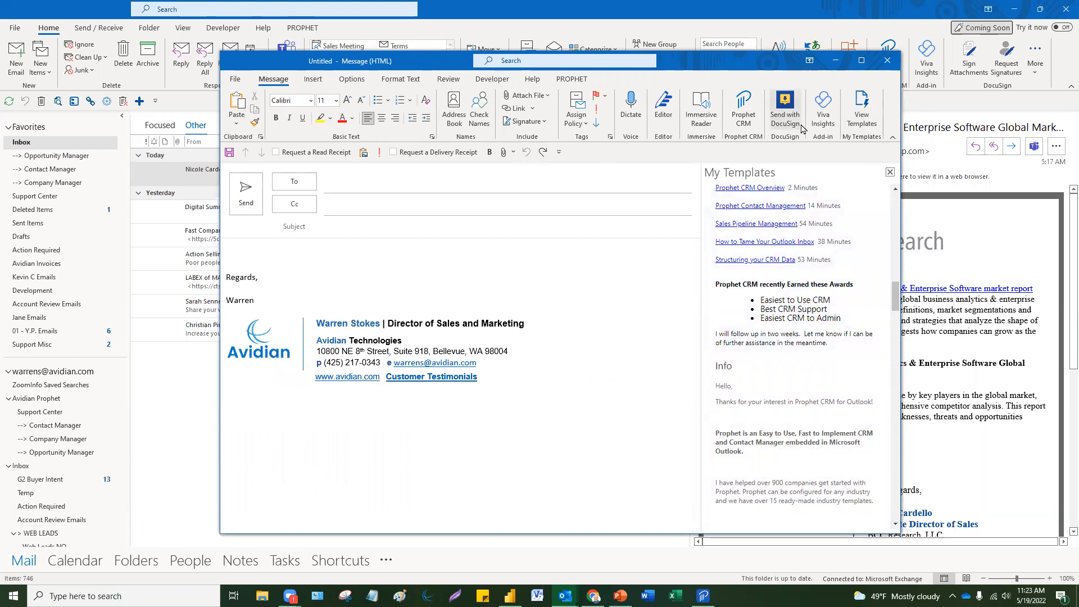
scroll(809, 214, "up", 10)
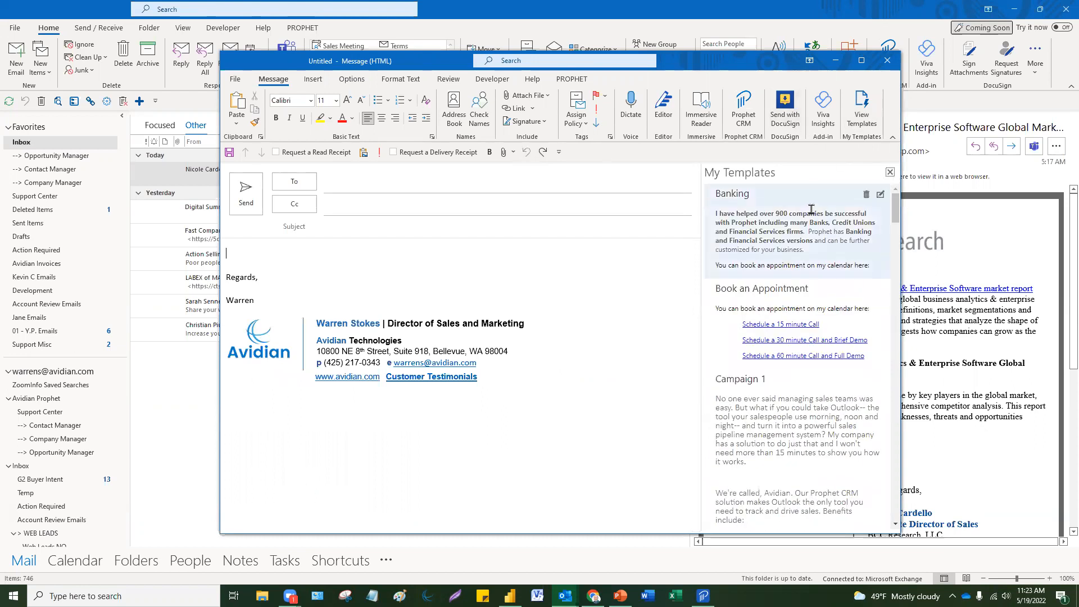
left_click(810, 212)
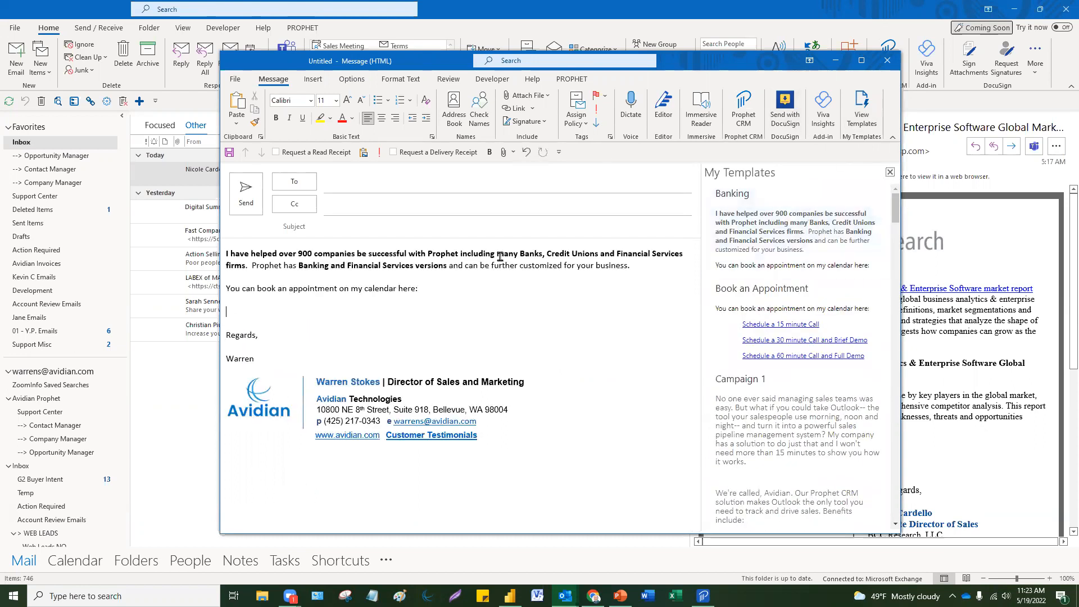
Step: Copy the body's first sentence into the Subject line
left_click_drag(542, 254, 179, 252)
key("ctrl+c")
left_click(373, 225)
key("ctrl+v")
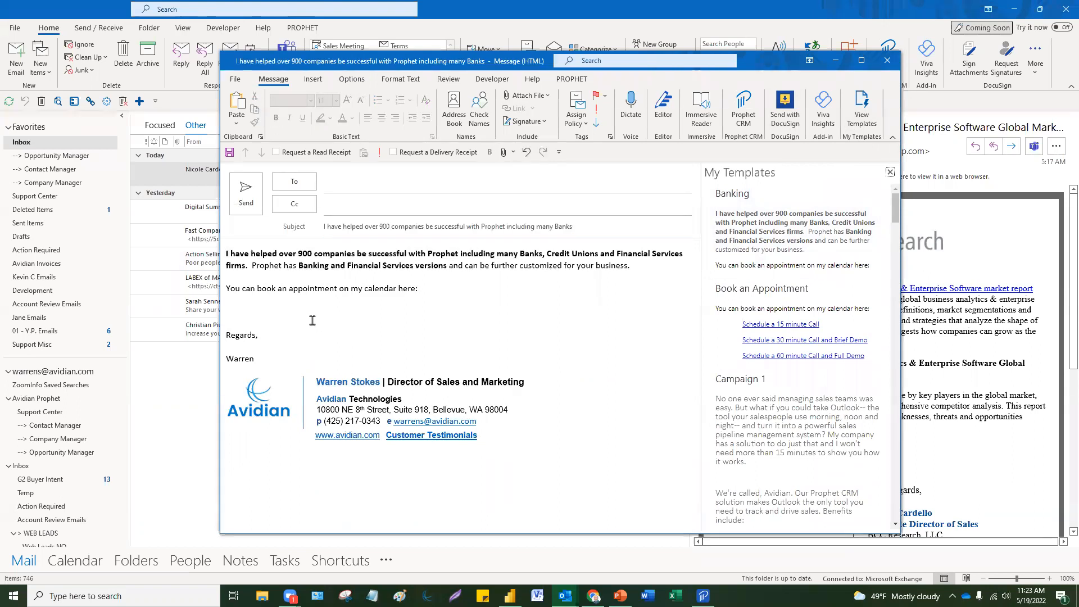
left_click(313, 320)
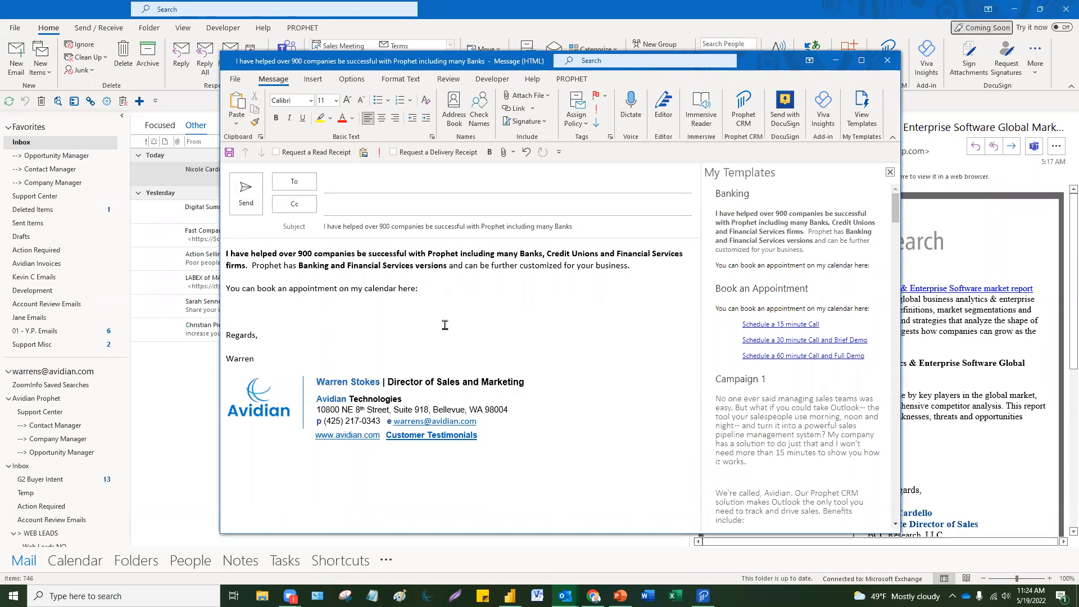
Step: Begin a new template from the message, then close the draft without saving
left_click_drag(902, 224, 902, 522)
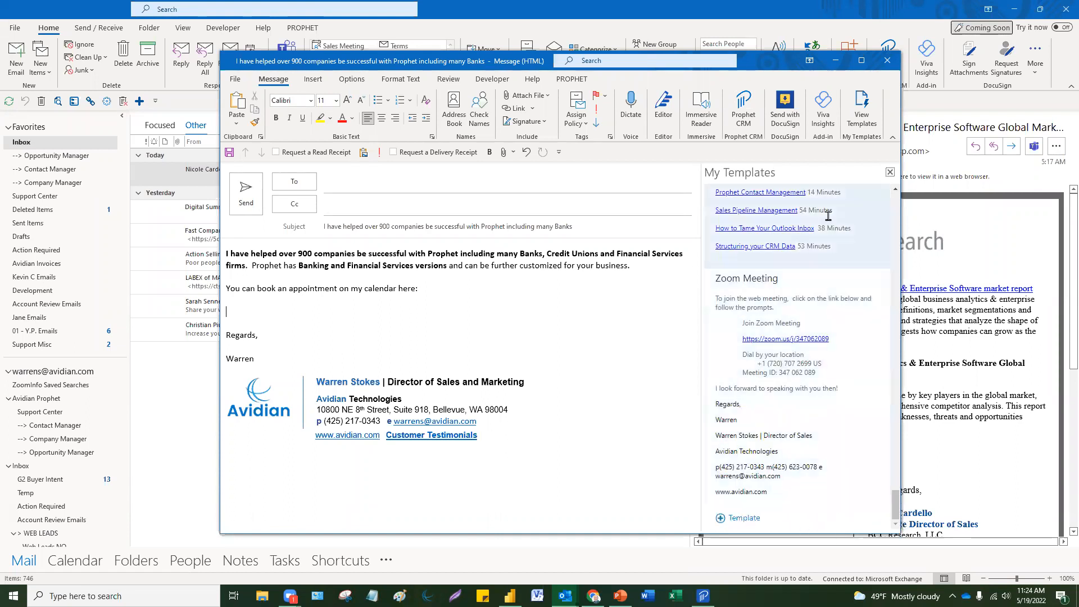
left_click(733, 520)
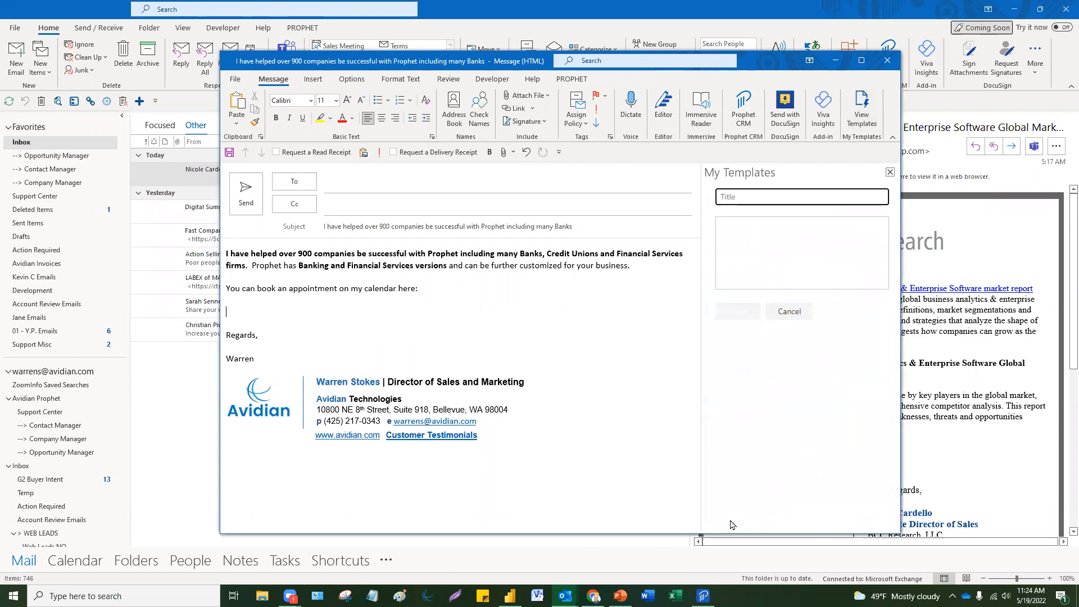
left_click(298, 311)
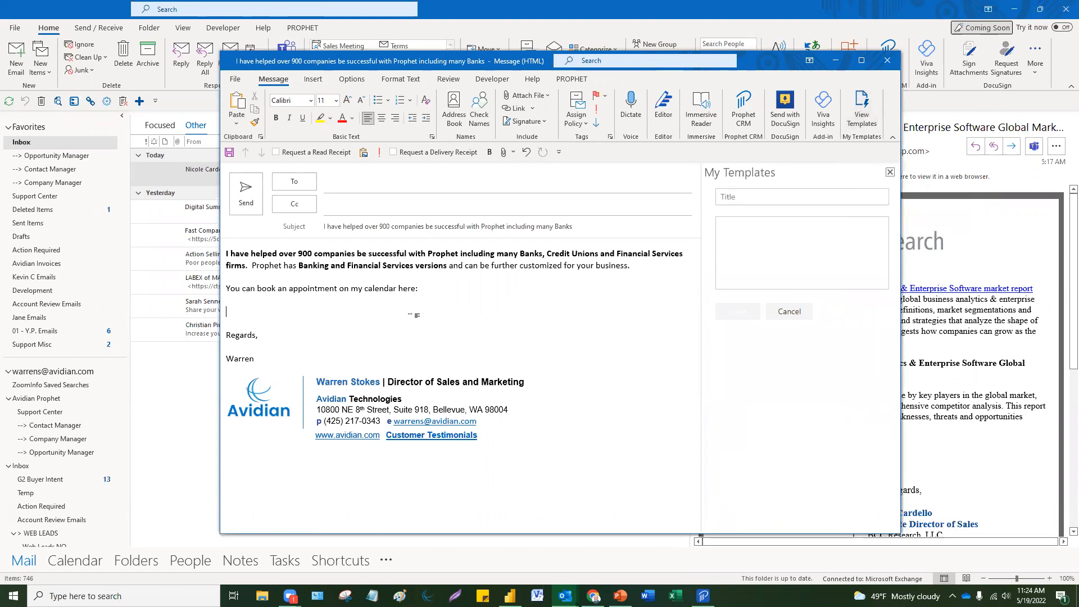
left_click(891, 65)
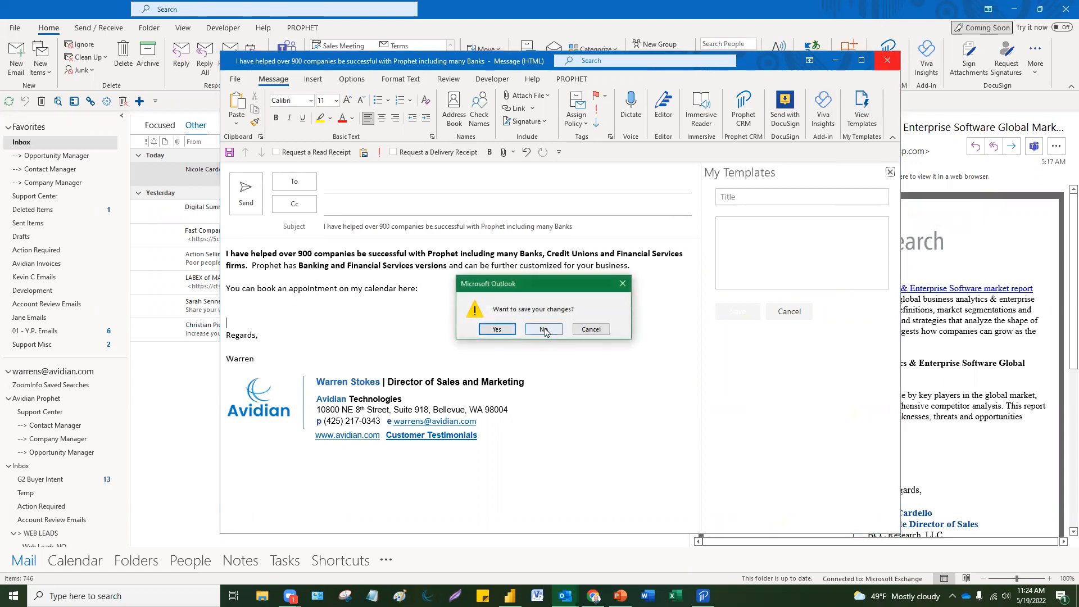
left_click(543, 329)
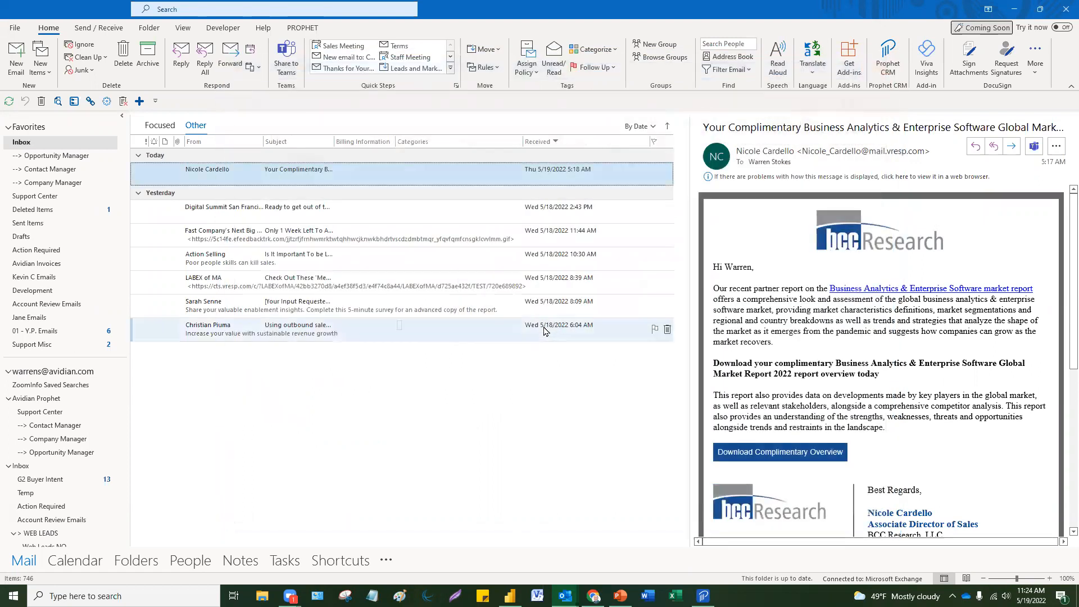
Step: Open the Bid Prep appointment, expand 'zoom' into the Zoom meeting Quick Part with F3, and close it
left_click(78, 563)
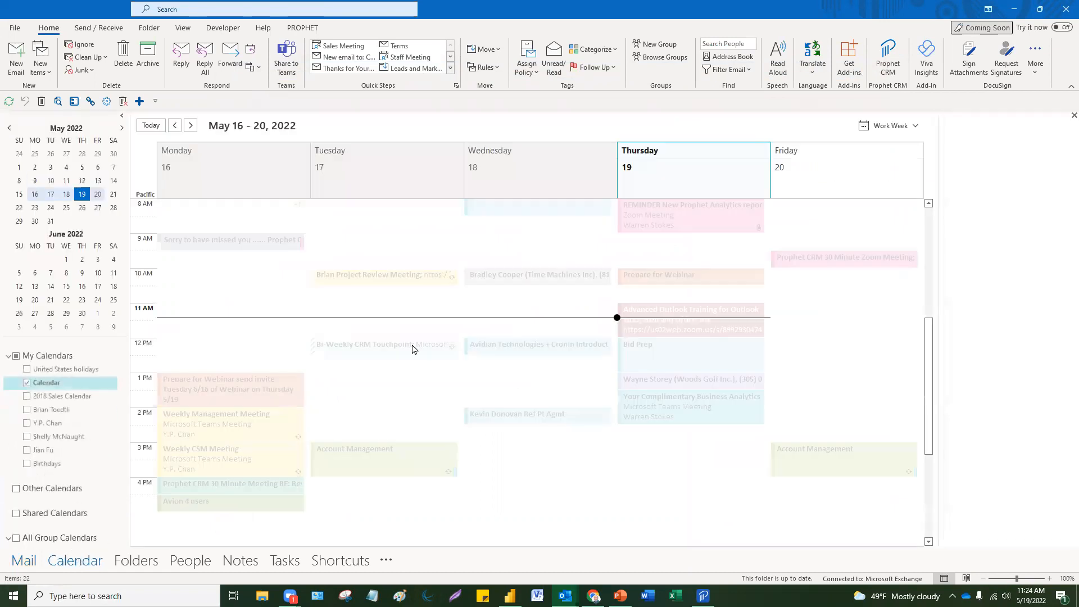
double_click(704, 381)
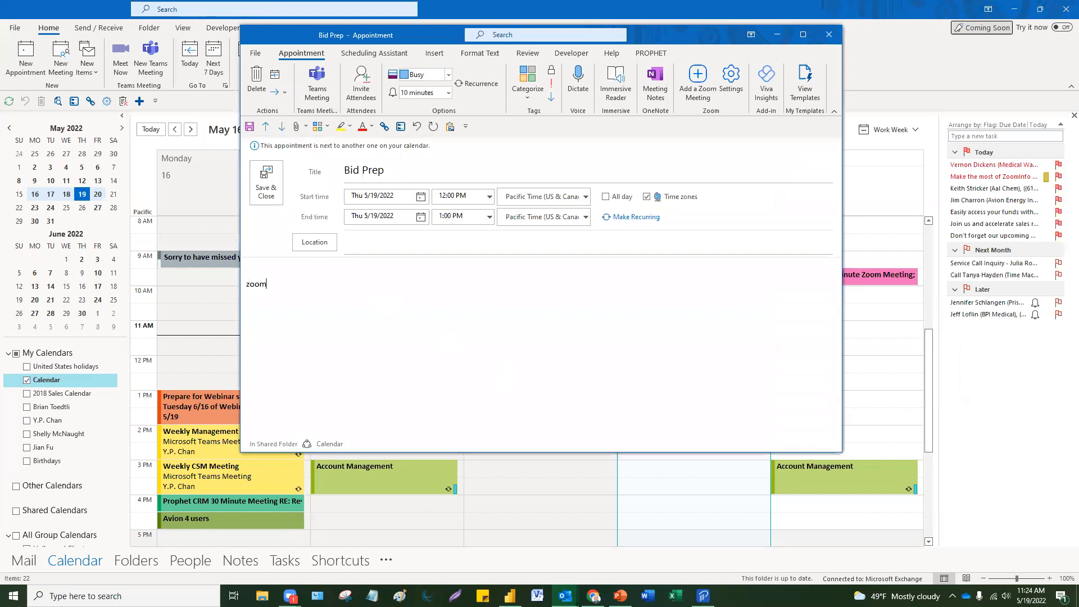
key("F3")
scroll(387, 302, "up", 4)
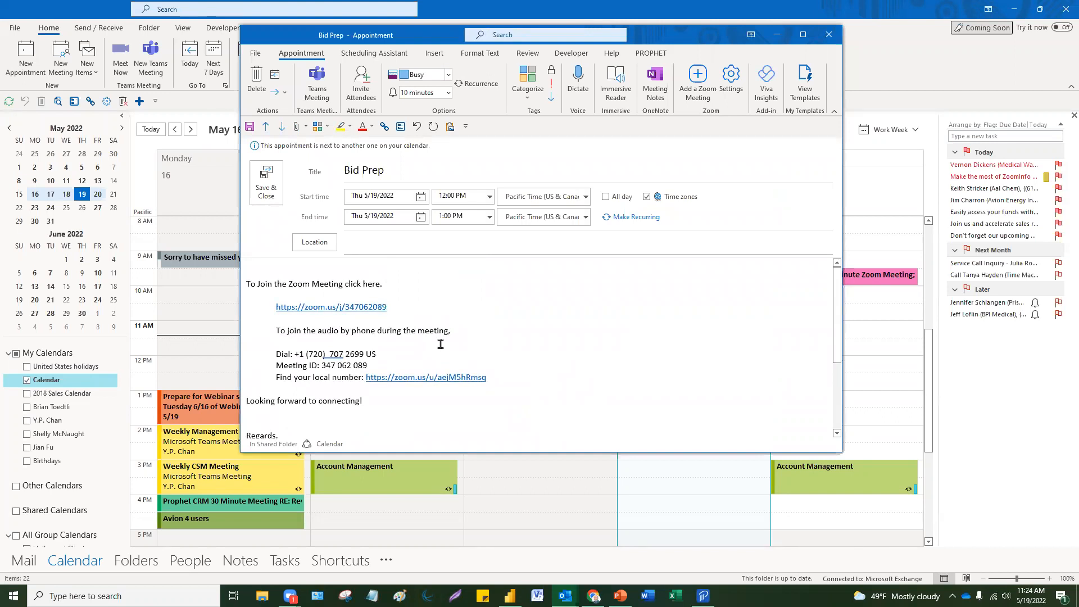
left_click(825, 40)
left_click(544, 331)
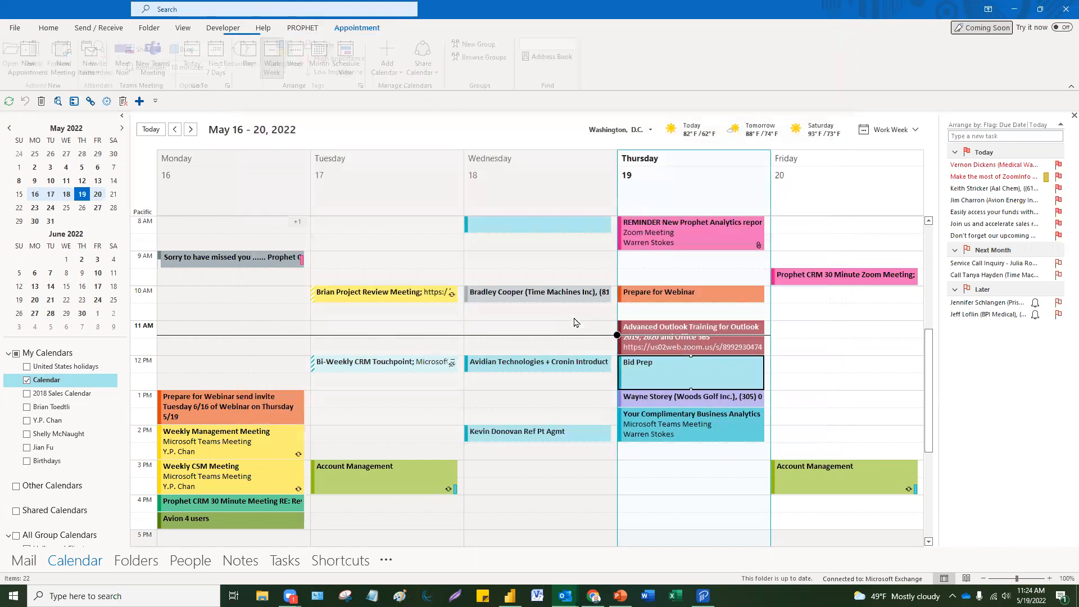
double_click(637, 364)
left_click(340, 310)
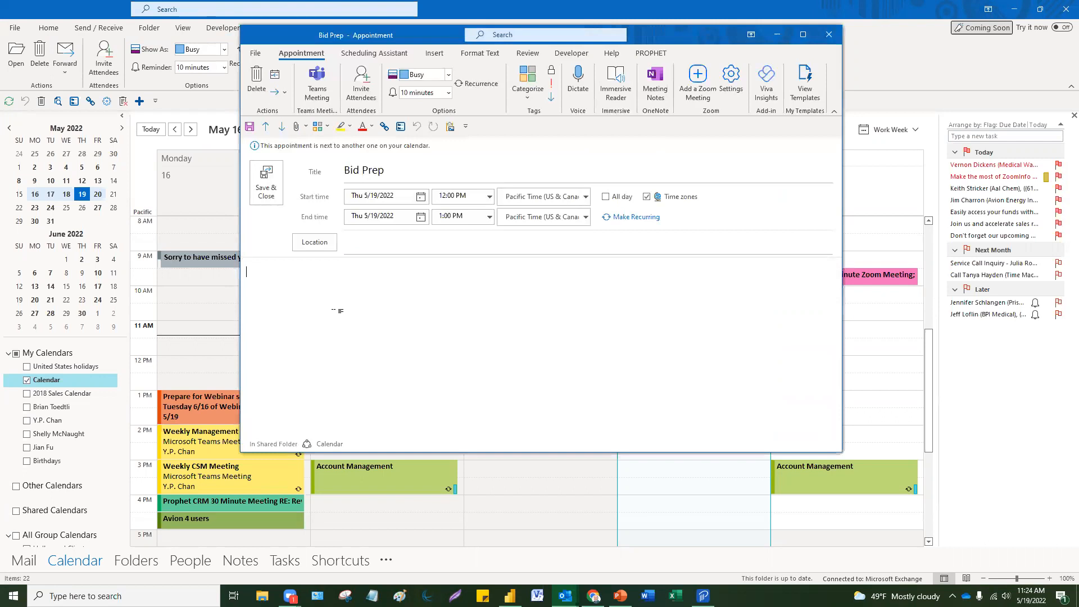
left_click(317, 84)
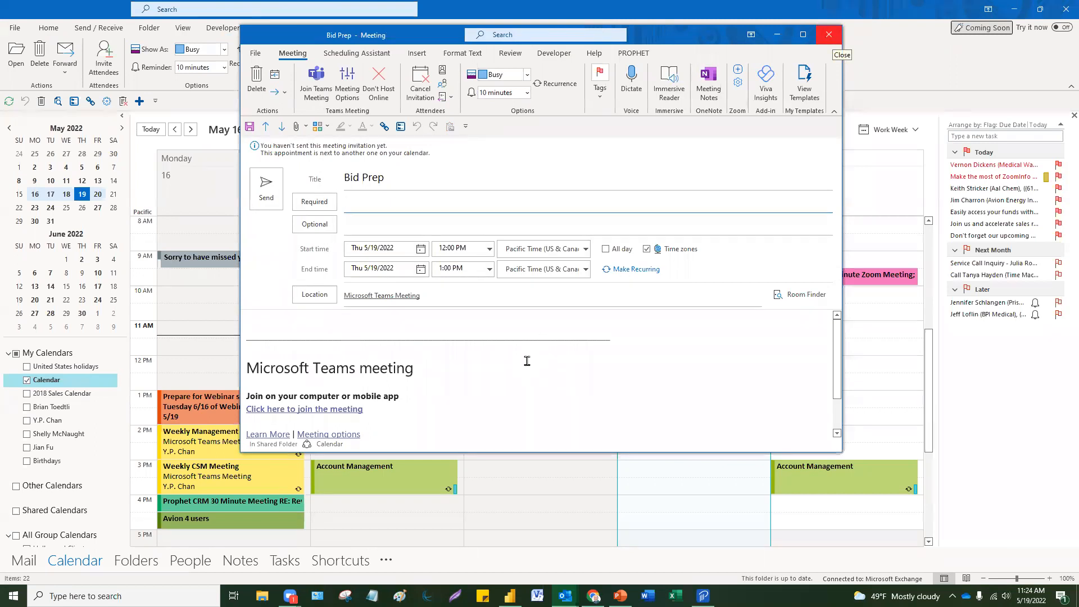
left_click(834, 38)
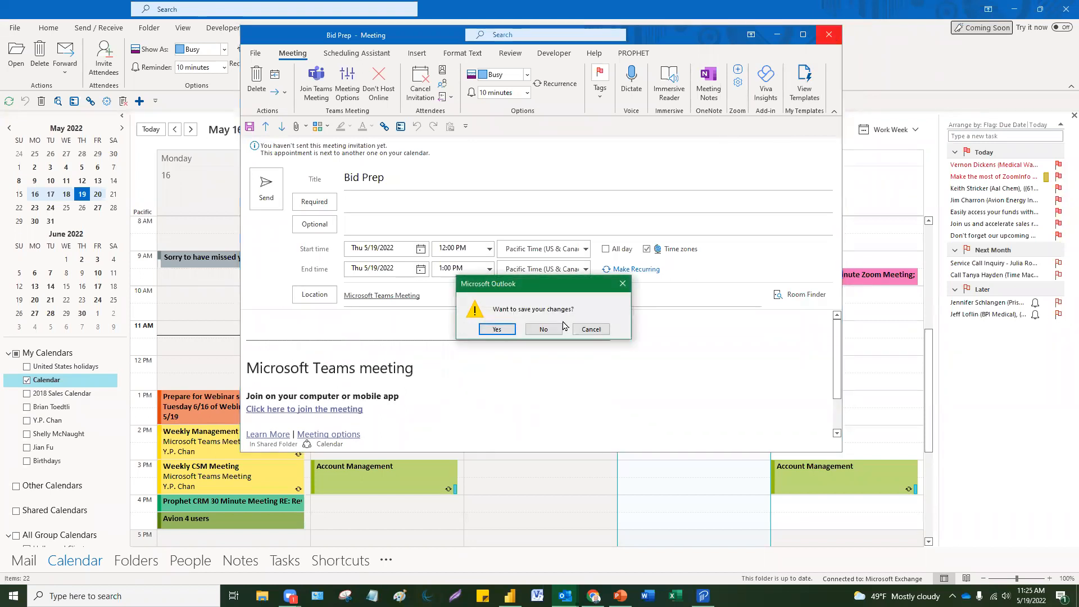
left_click(543, 330)
left_click(691, 487)
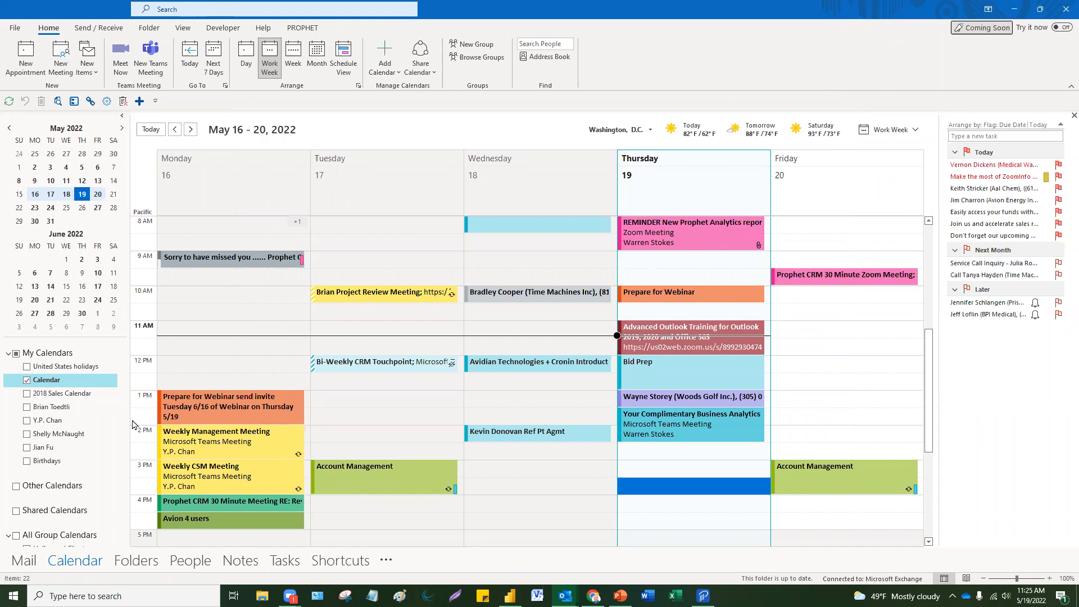
Step: Switch to Mail's Other list and run the New Order Email Quick Step
left_click(24, 564)
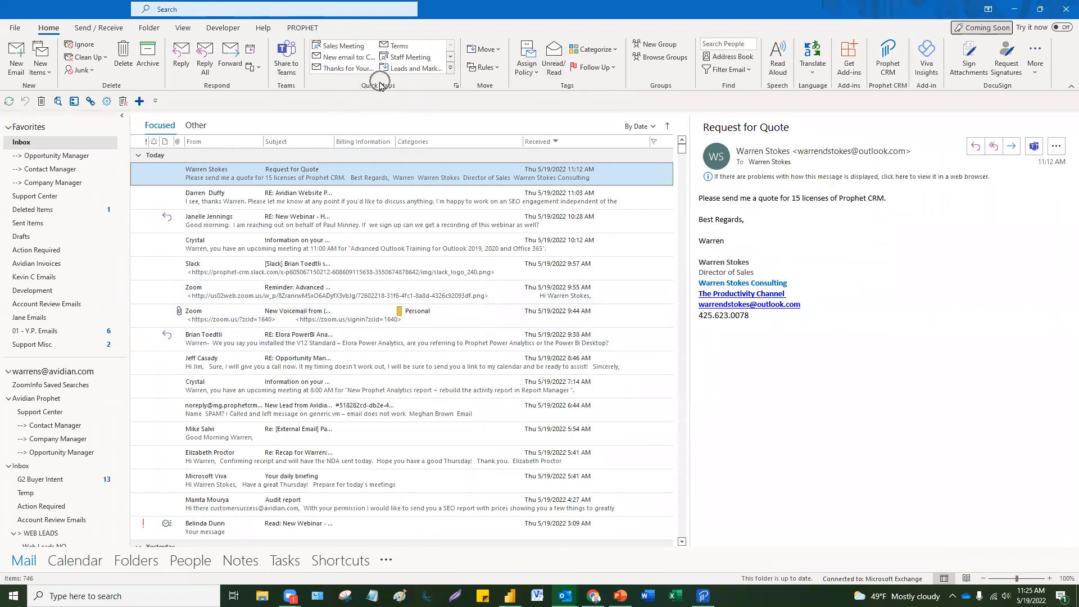
left_click(196, 125)
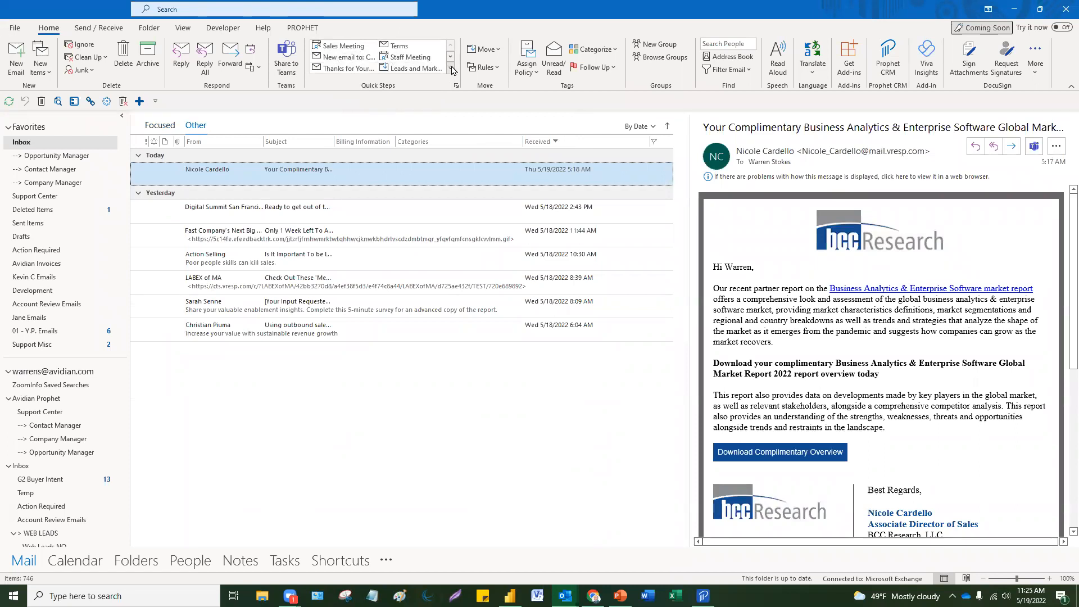
left_click(451, 68)
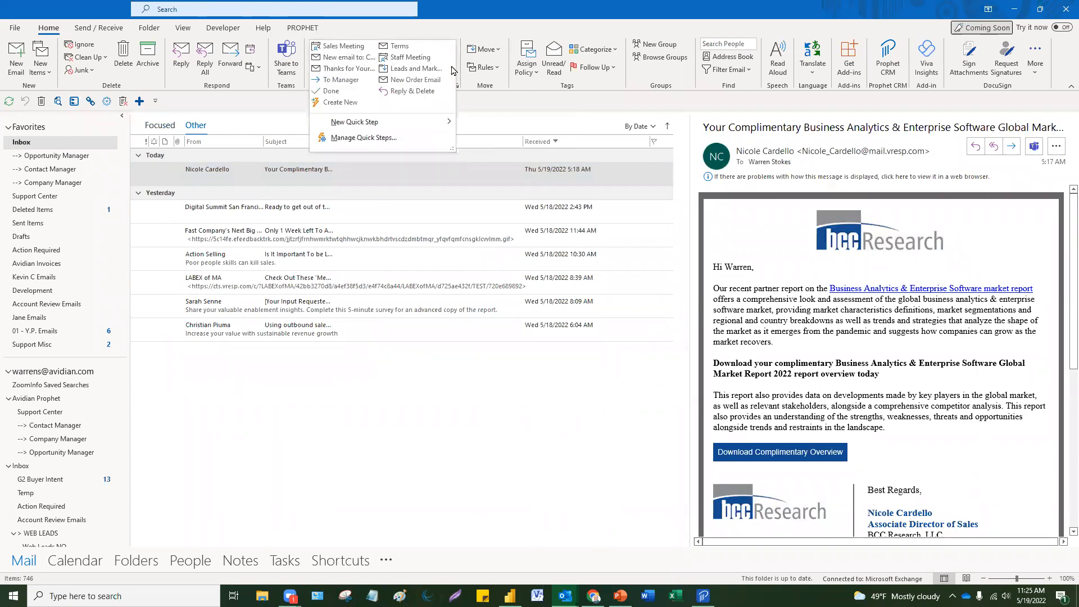
left_click(420, 84)
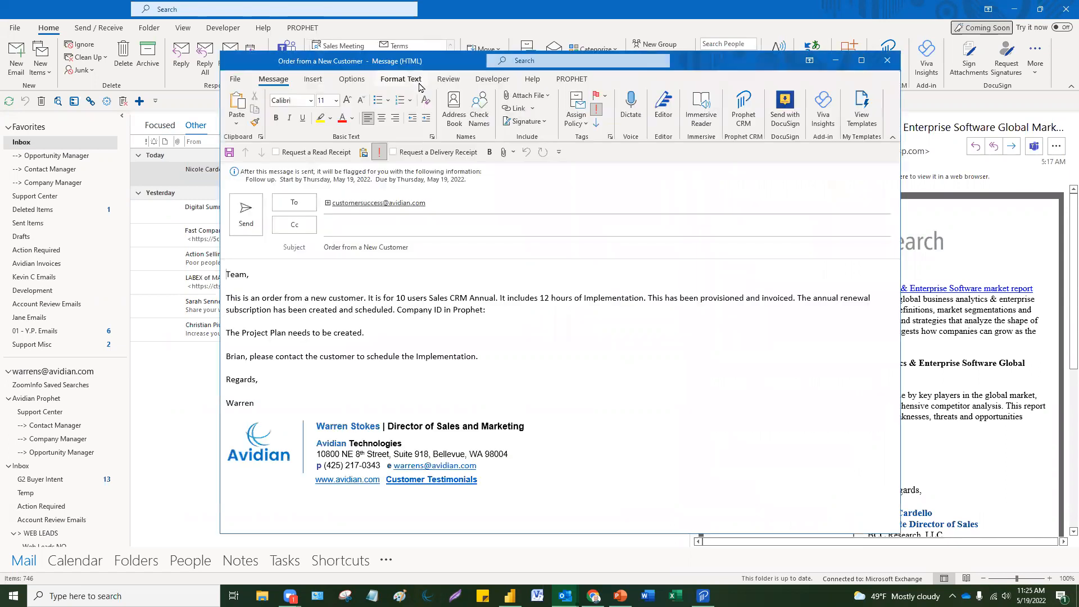
Step: Review the Order from a New Customer message's body and subject, then discard it unsaved
mouse_move(297, 400)
left_mouse_down()
mouse_move(236, 343)
mouse_move(213, 259)
left_mouse_up()
left_click(506, 360)
left_click_drag(512, 291, 376, 287)
left_click(376, 291)
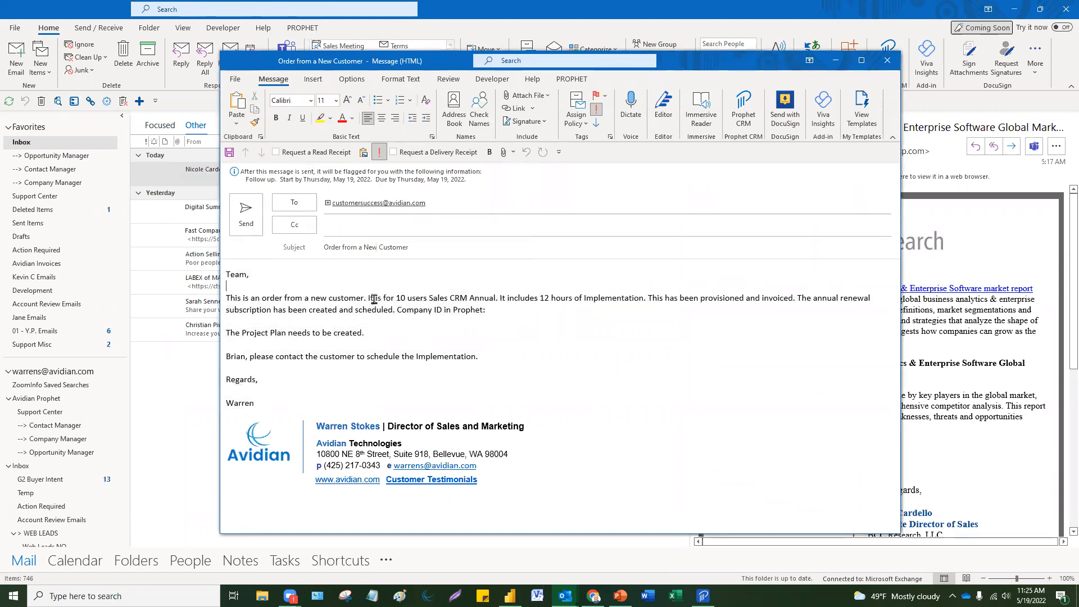
left_click(430, 243)
left_click(378, 333)
left_click(320, 339)
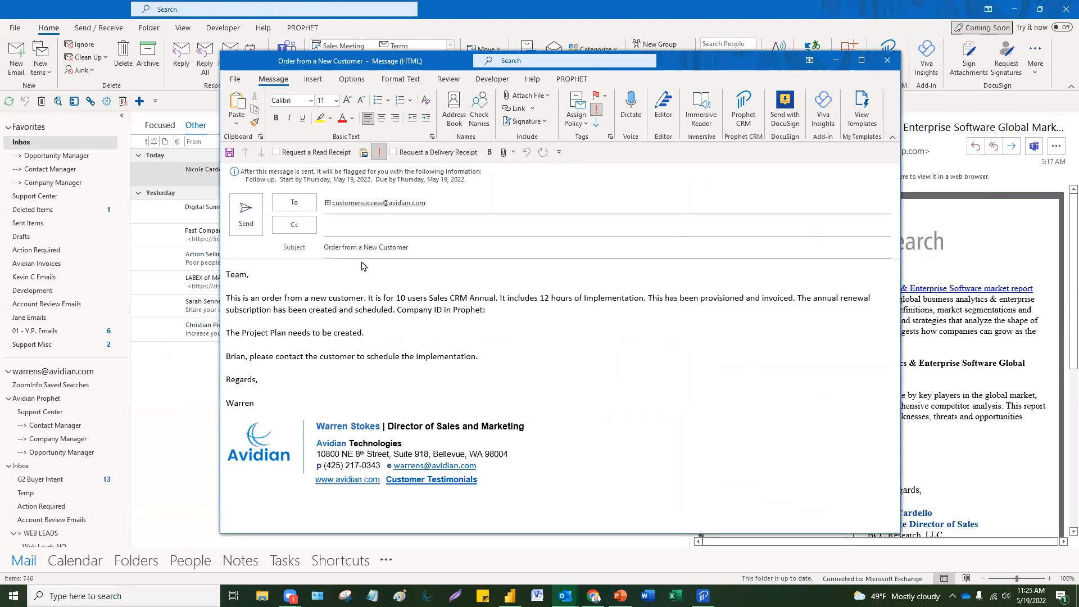
mouse_move(366, 206)
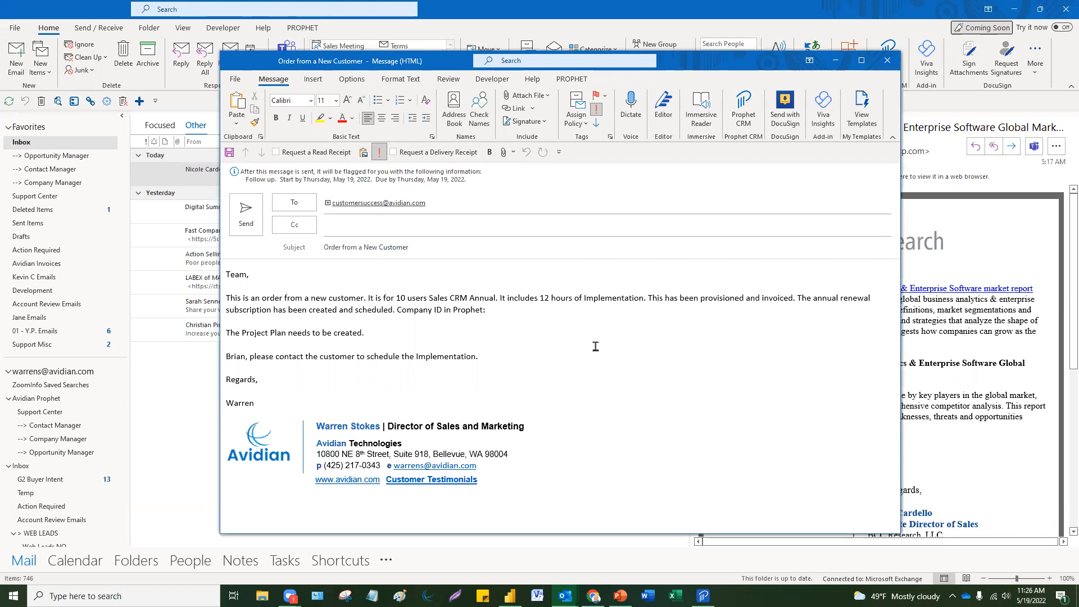
left_click(892, 60)
left_click(543, 330)
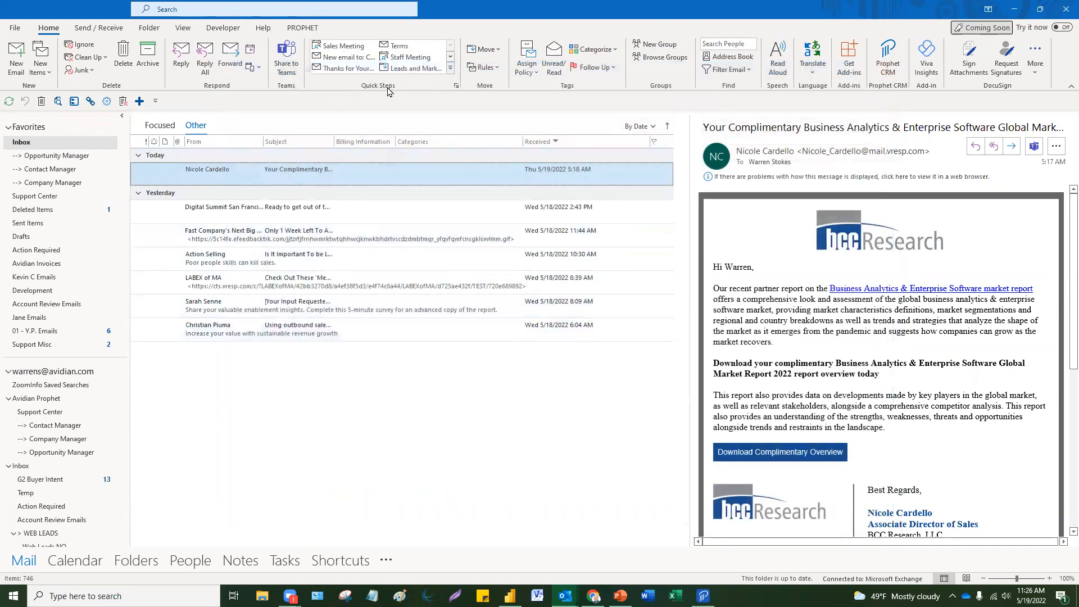
Step: Start a new send-email-to quick step with the account management address as recipient
left_click(450, 70)
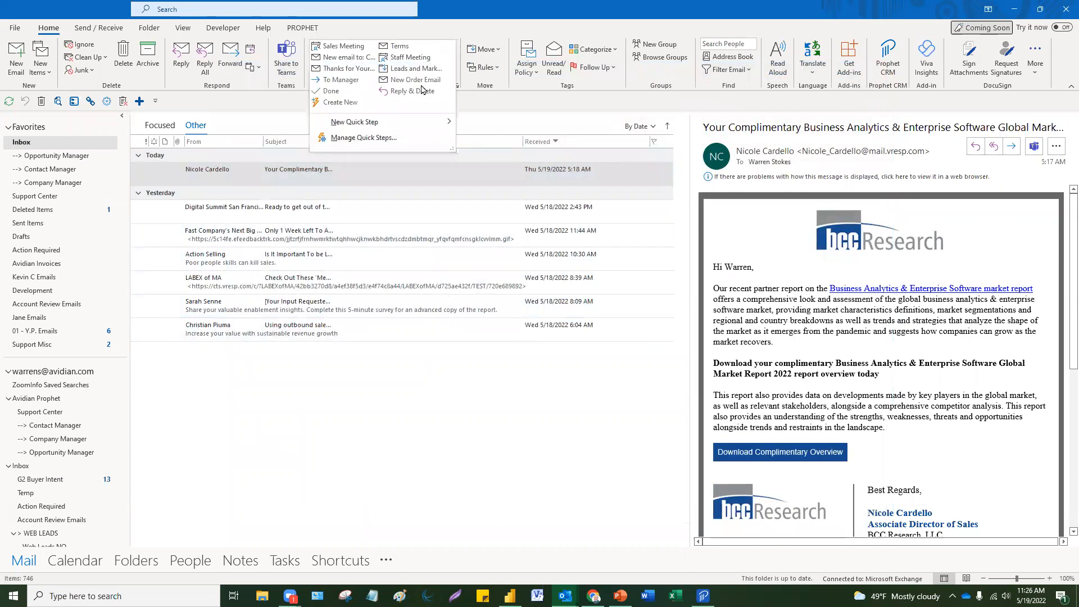
mouse_move(373, 123)
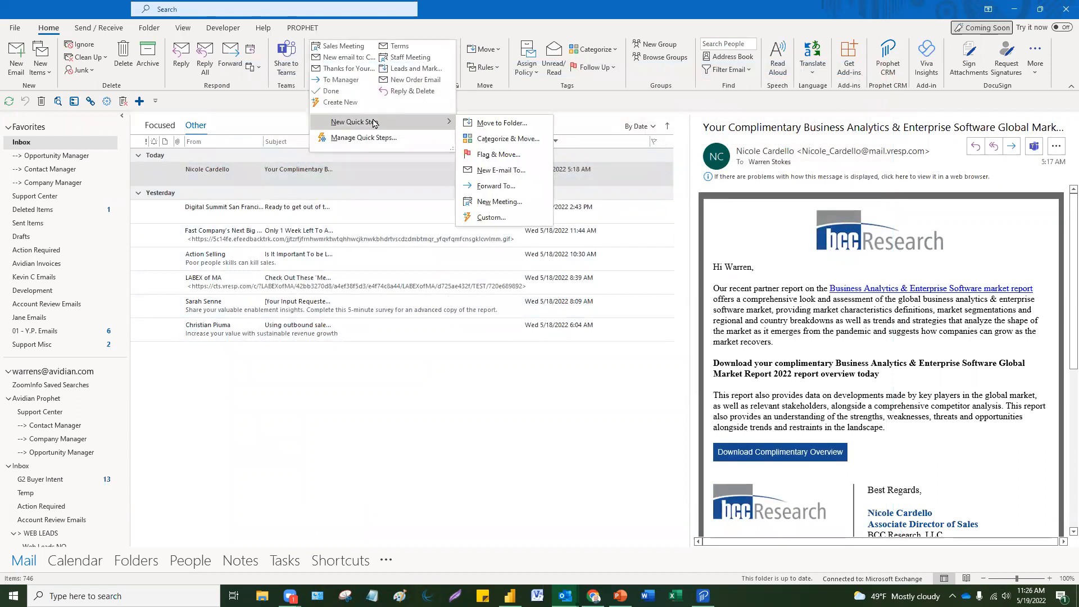
left_click(505, 177)
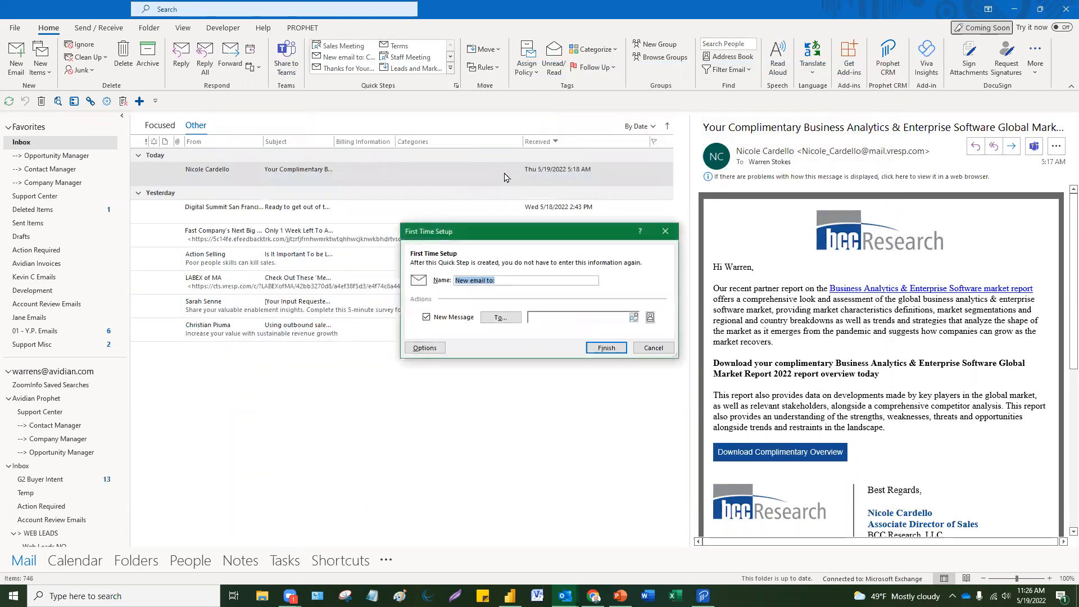
left_click(539, 279)
left_click(506, 322)
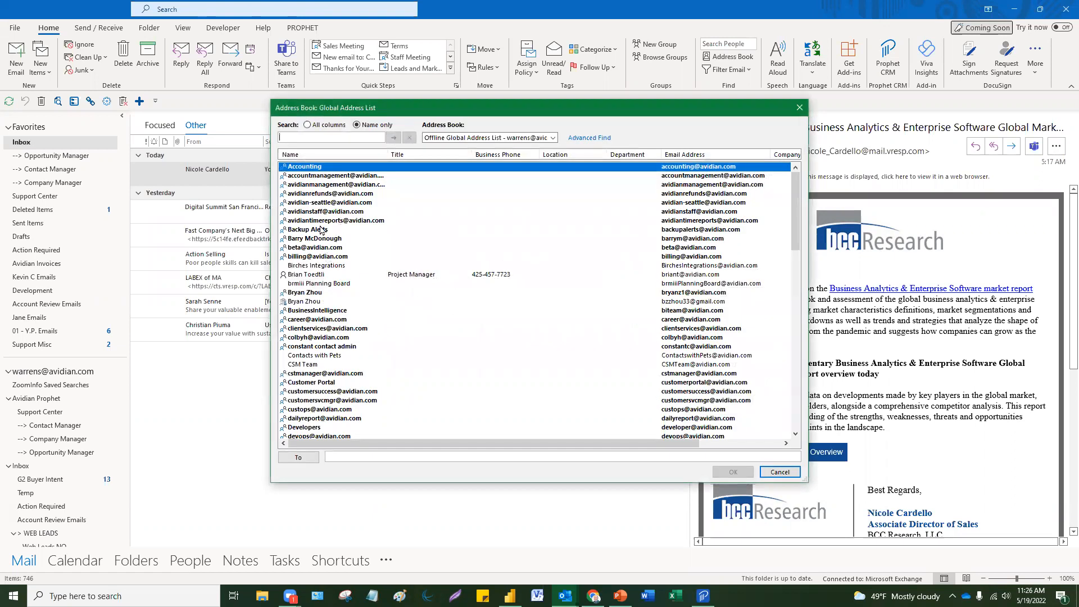
left_click(329, 177)
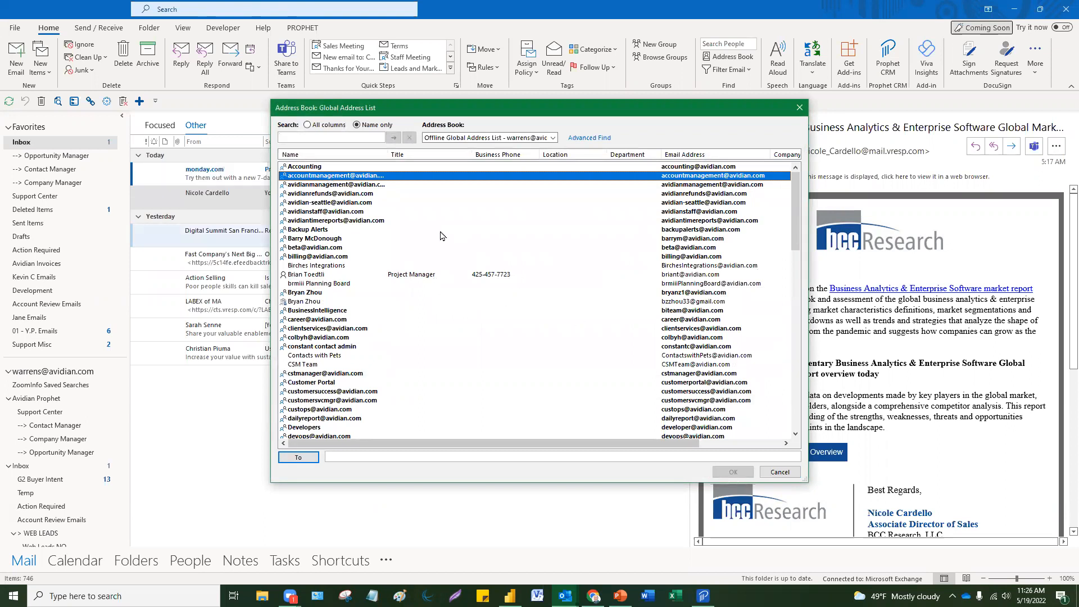
left_click(314, 456)
left_click(733, 472)
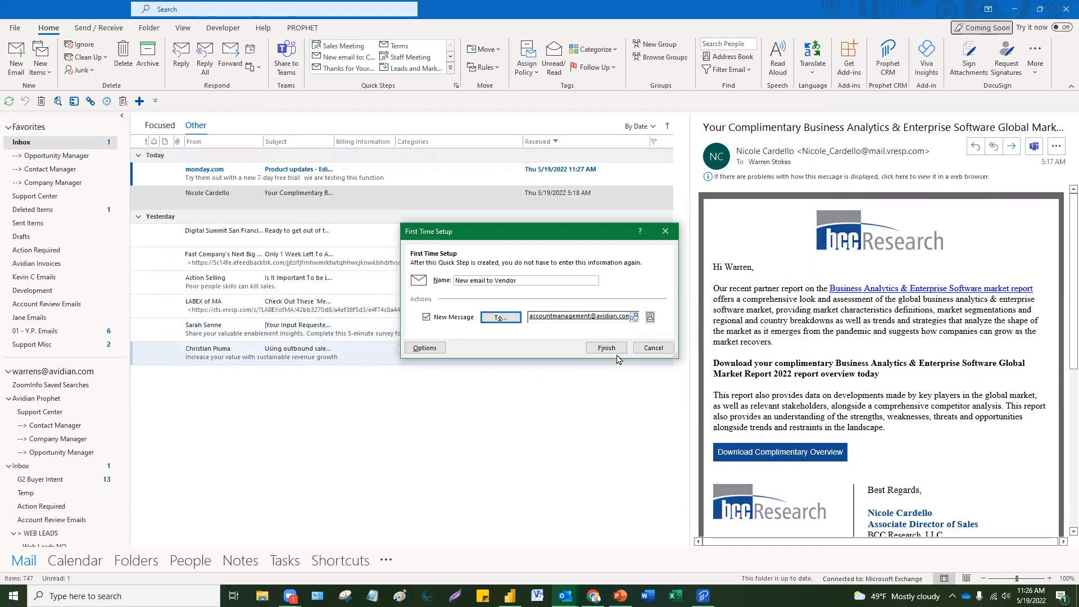
Step: Open the full quick step options, then abandon the vendor quick step setup
left_click(423, 350)
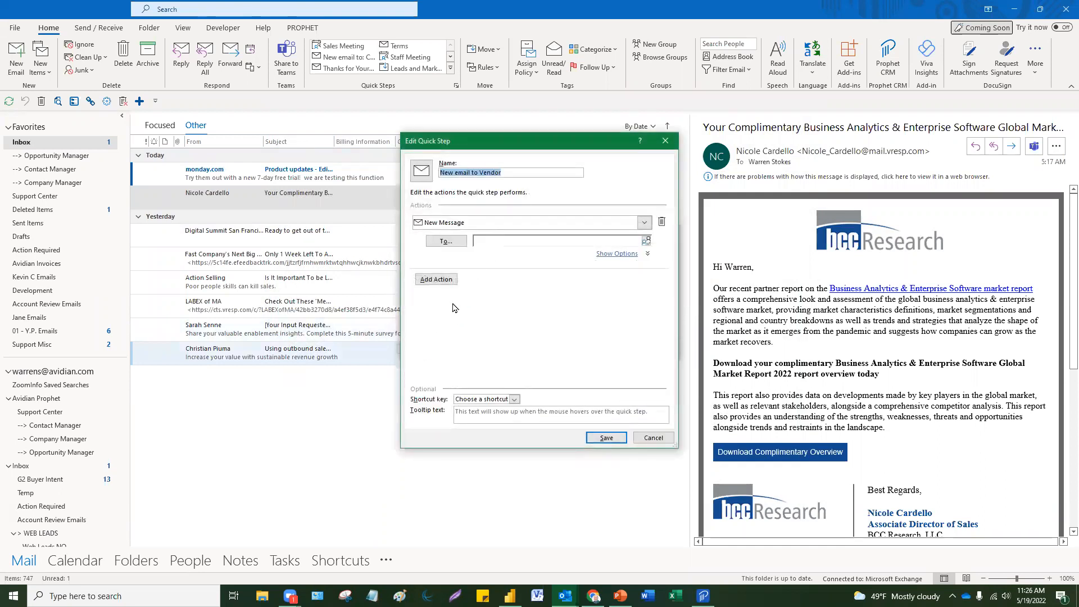
left_click(495, 412)
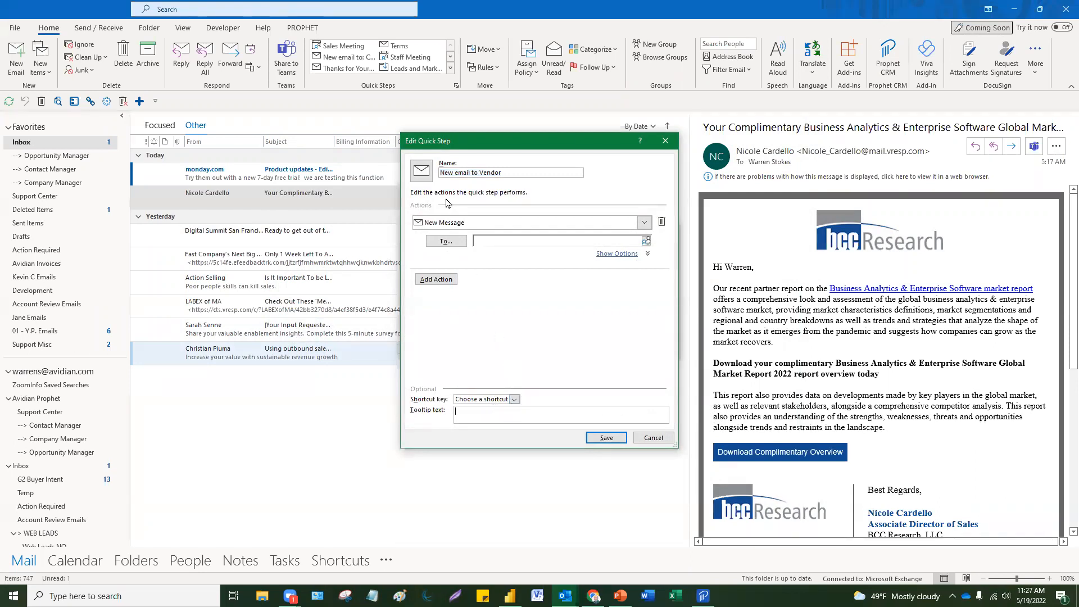
left_click(667, 142)
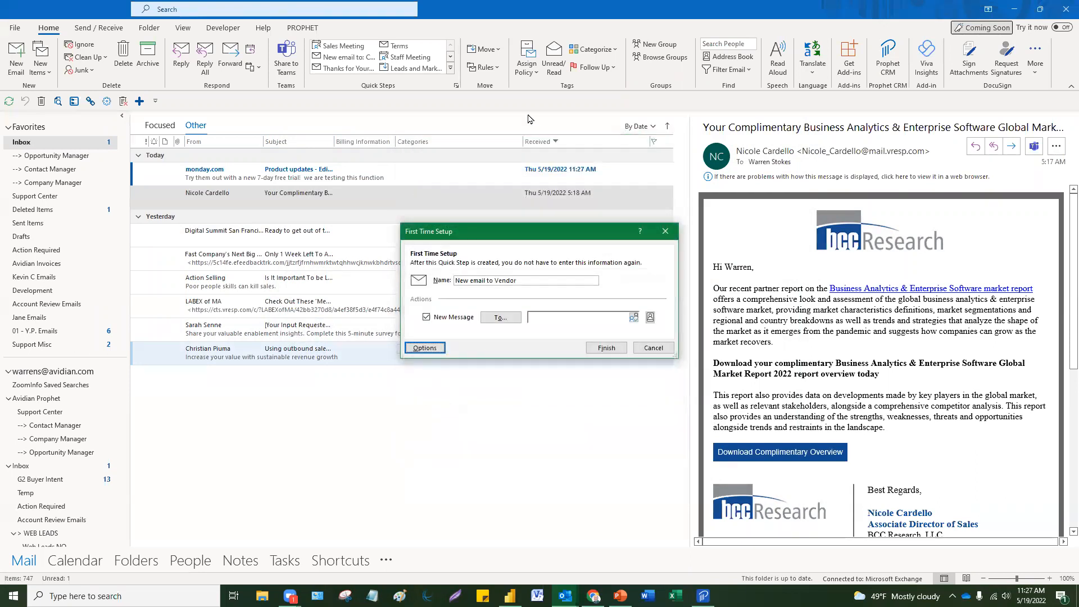
left_click(665, 231)
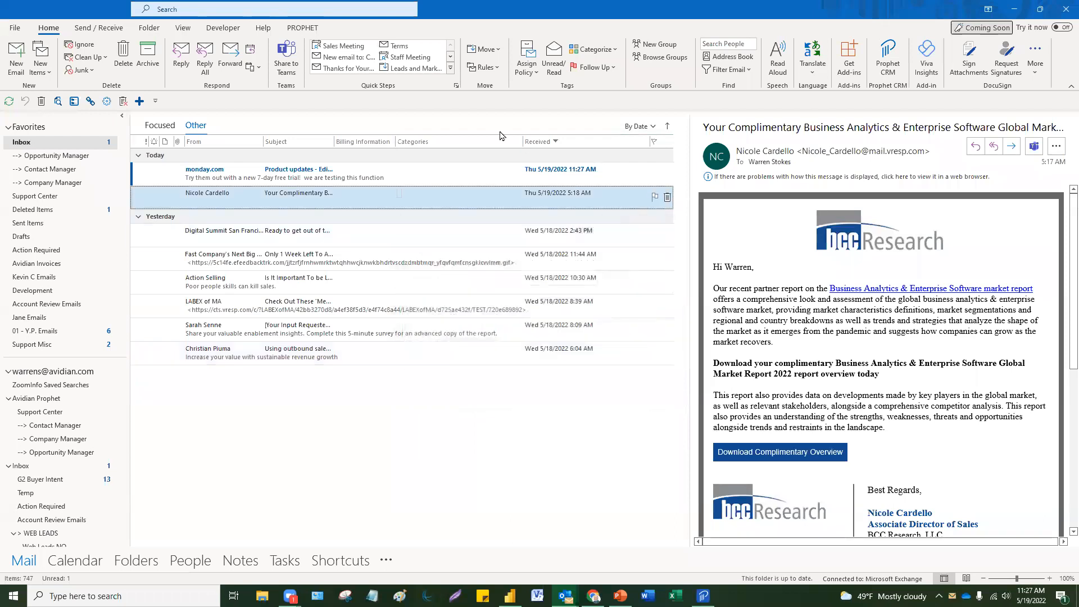
Step: Draft the New Order Email message, discard it without saving, and return to the Other list
left_click(452, 69)
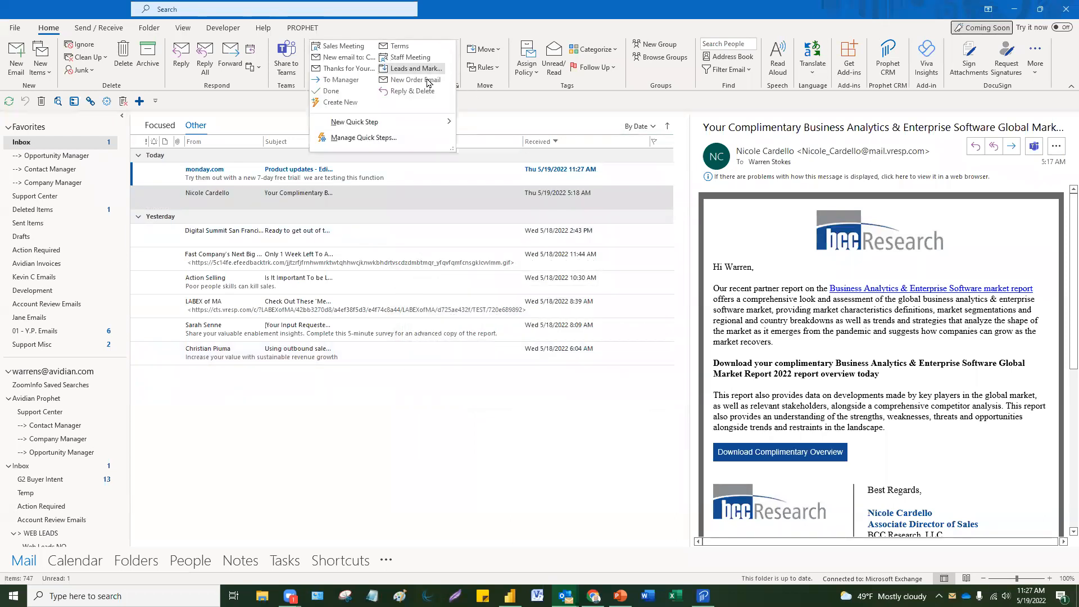
key("Escape")
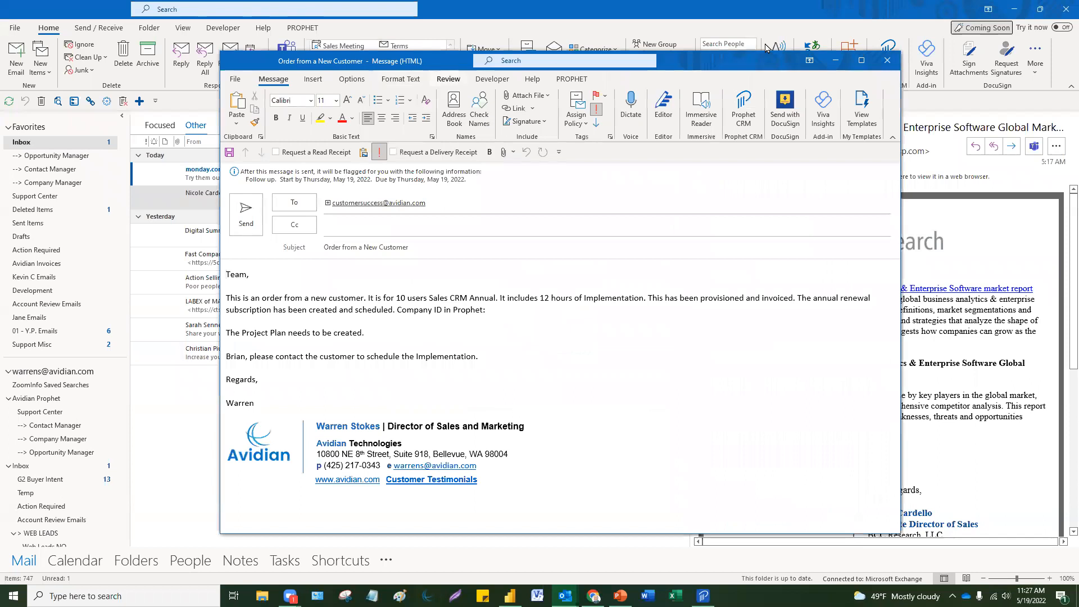
left_click(887, 61)
left_click(552, 328)
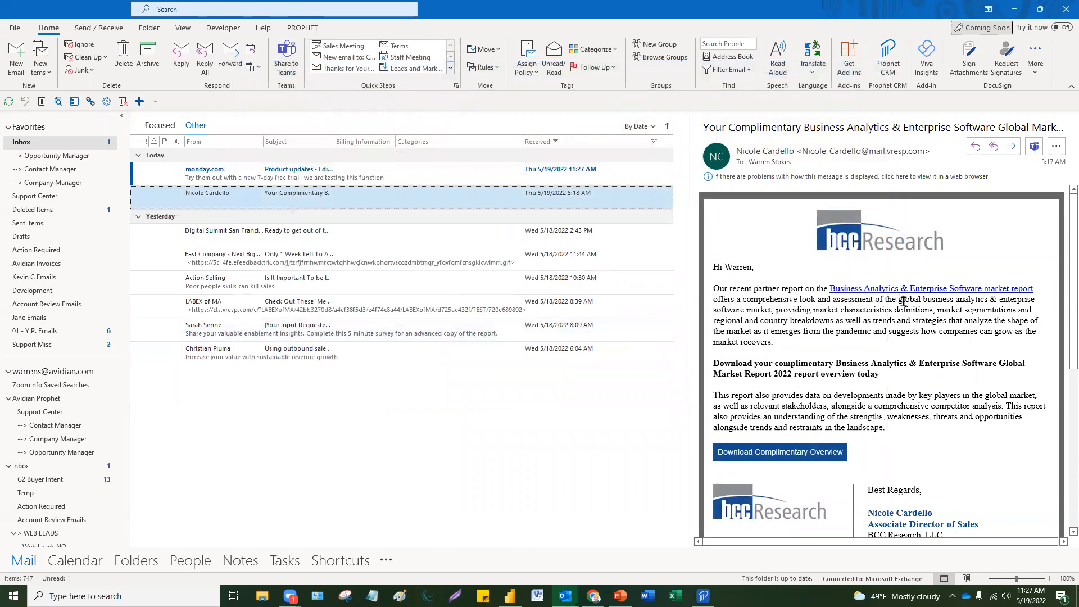
left_click(196, 126)
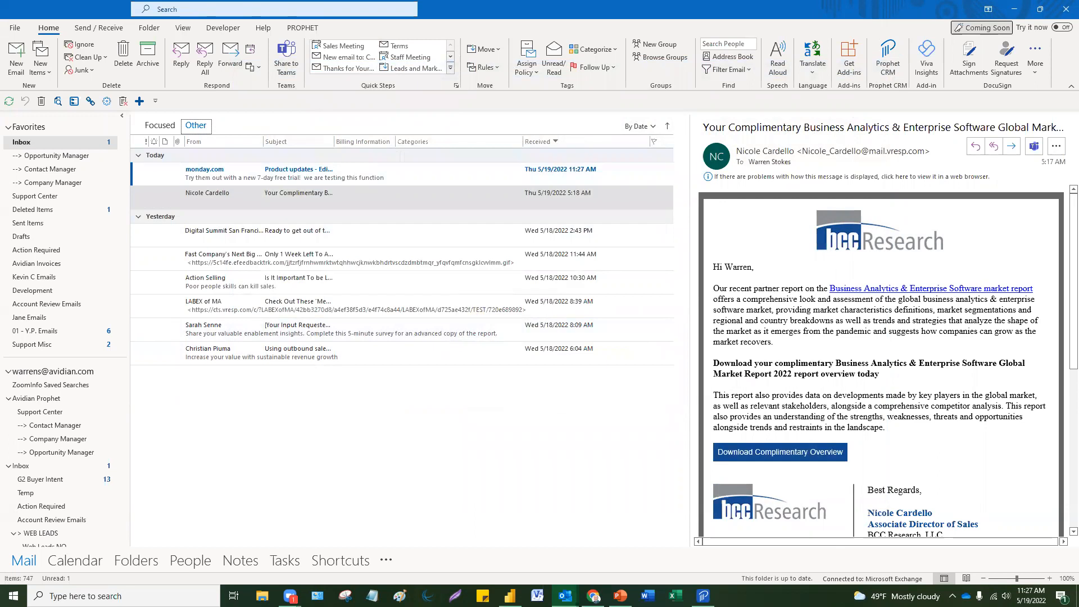
left_click(17, 63)
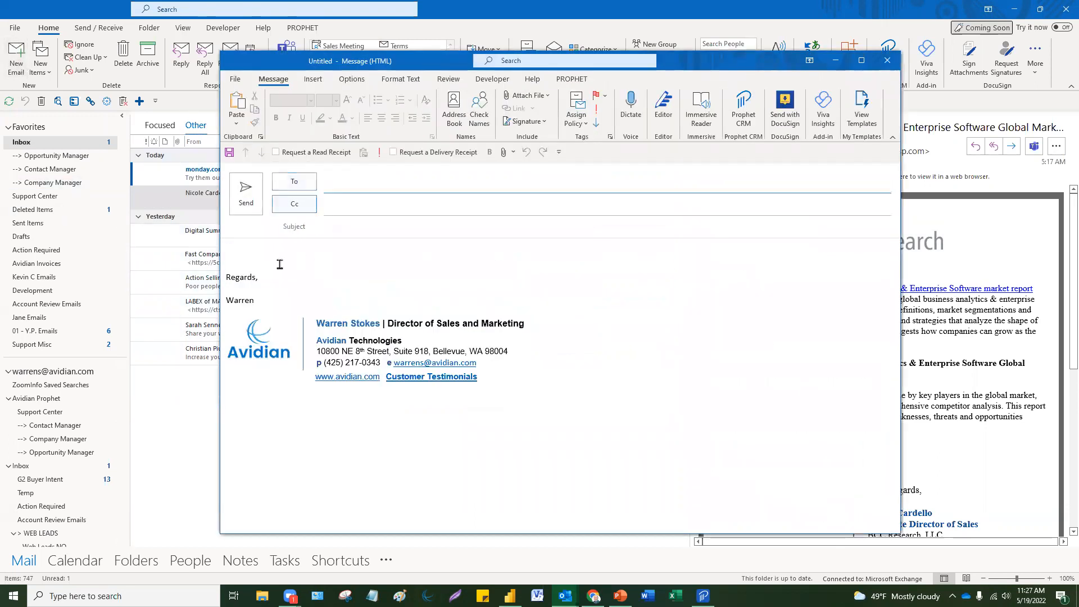
left_click_drag(280, 264, 466, 404)
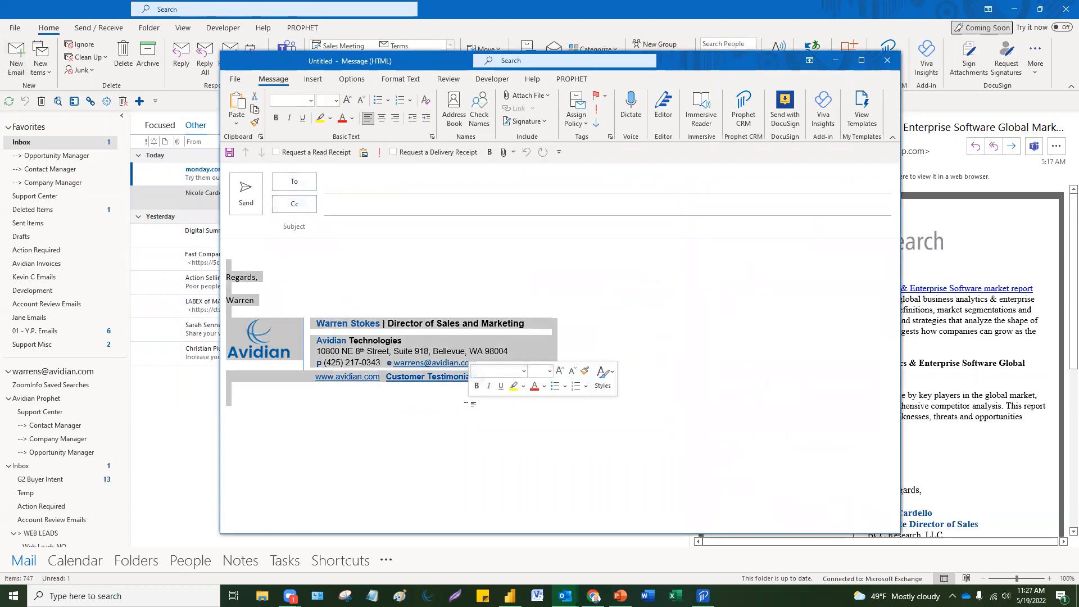
key("BackSpace")
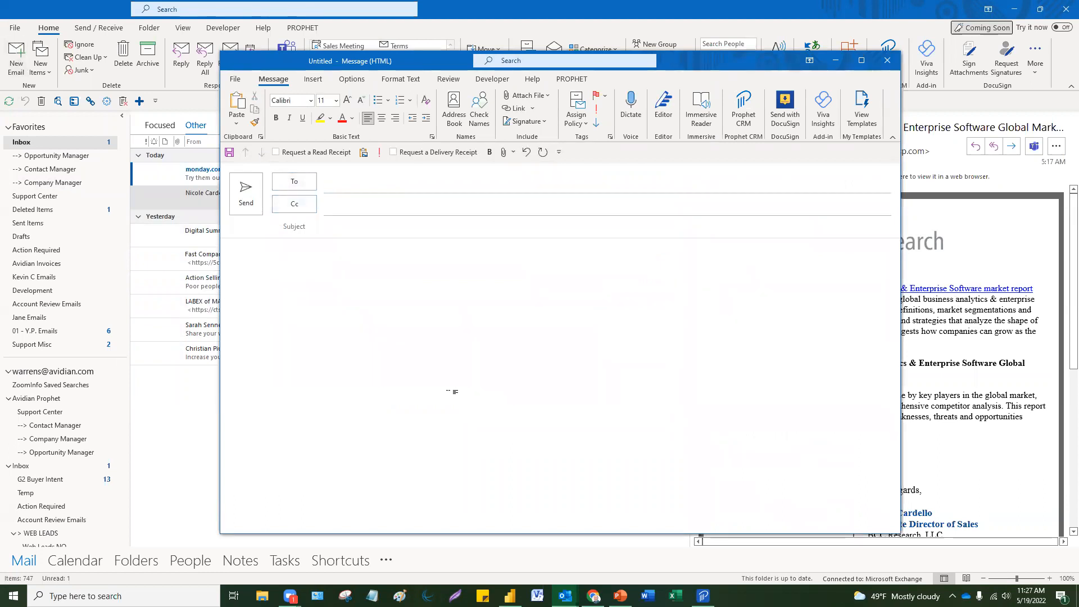
left_click(311, 80)
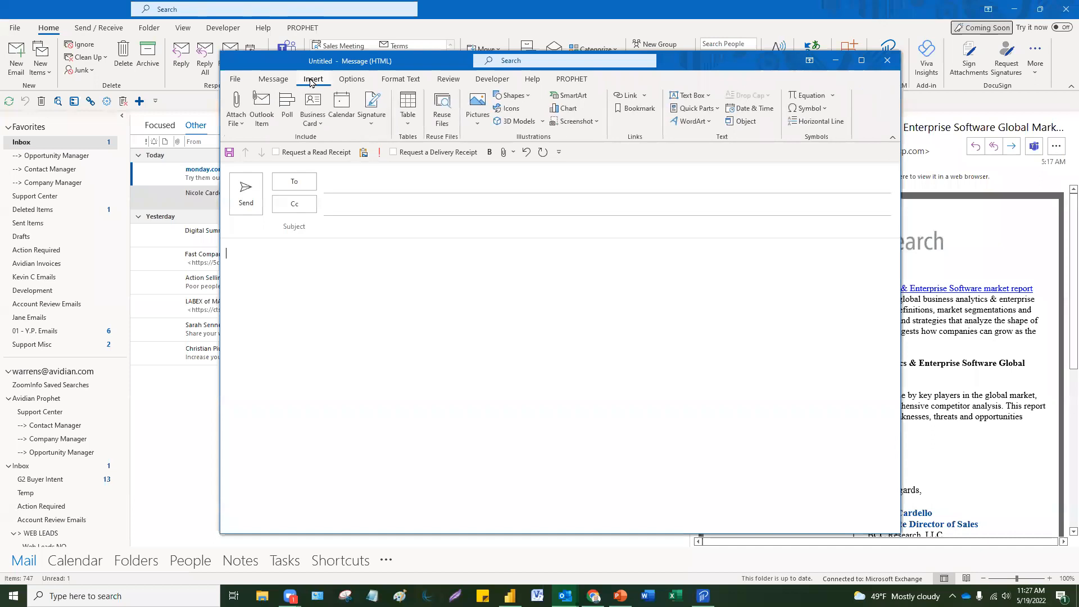
left_click(372, 123)
left_click(388, 140)
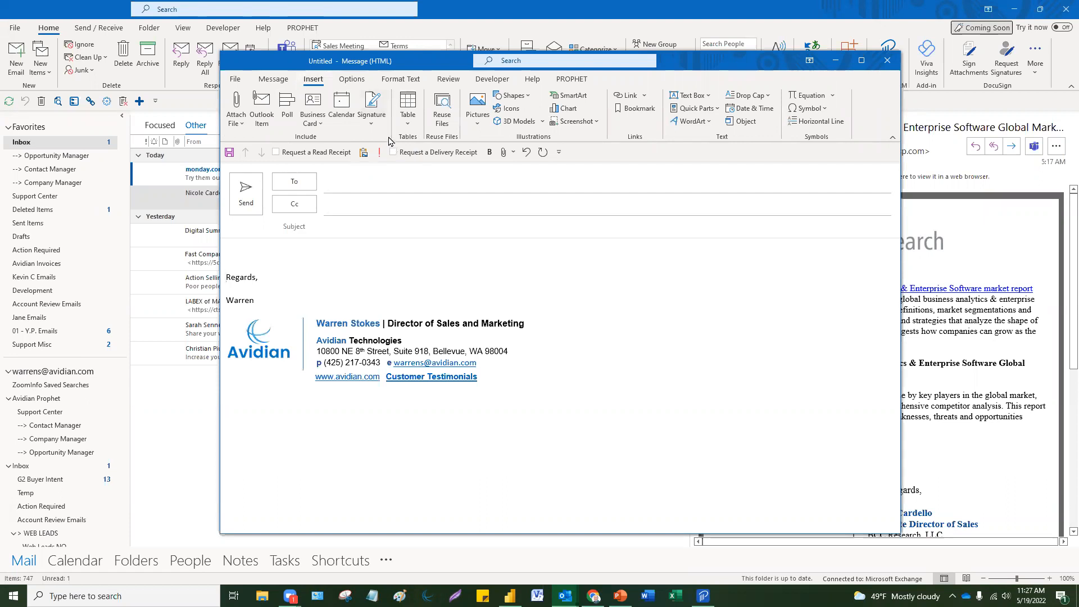
left_click(373, 126)
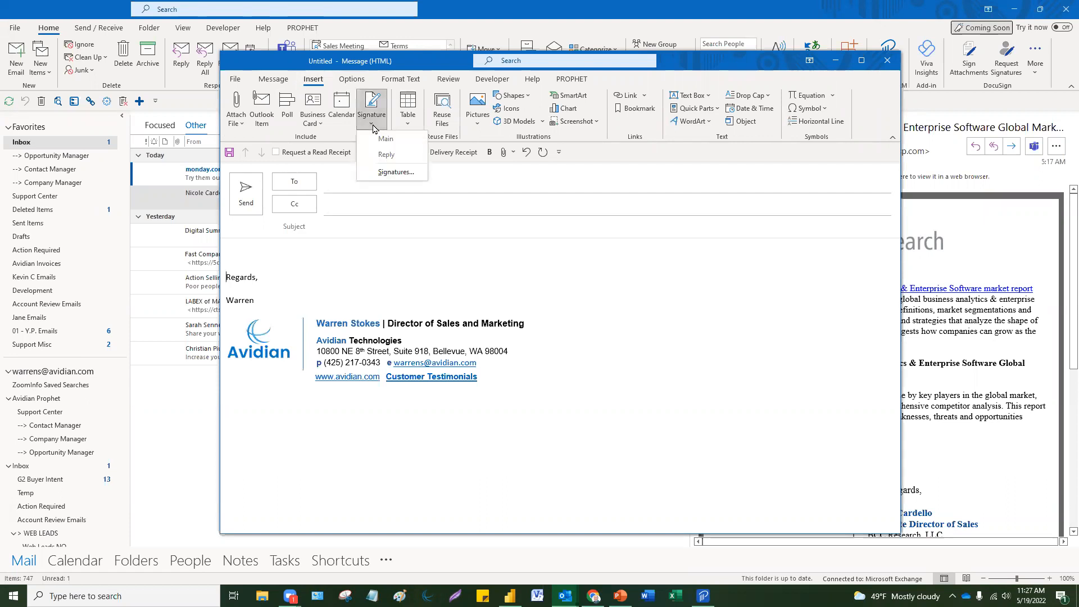
left_click(350, 243)
left_click(890, 64)
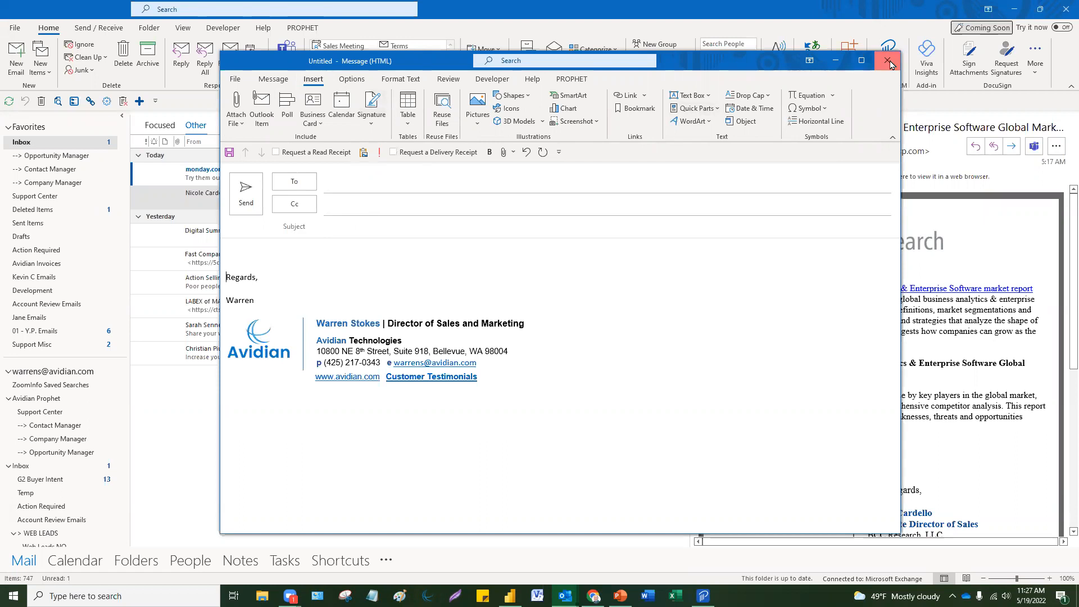
left_click(537, 335)
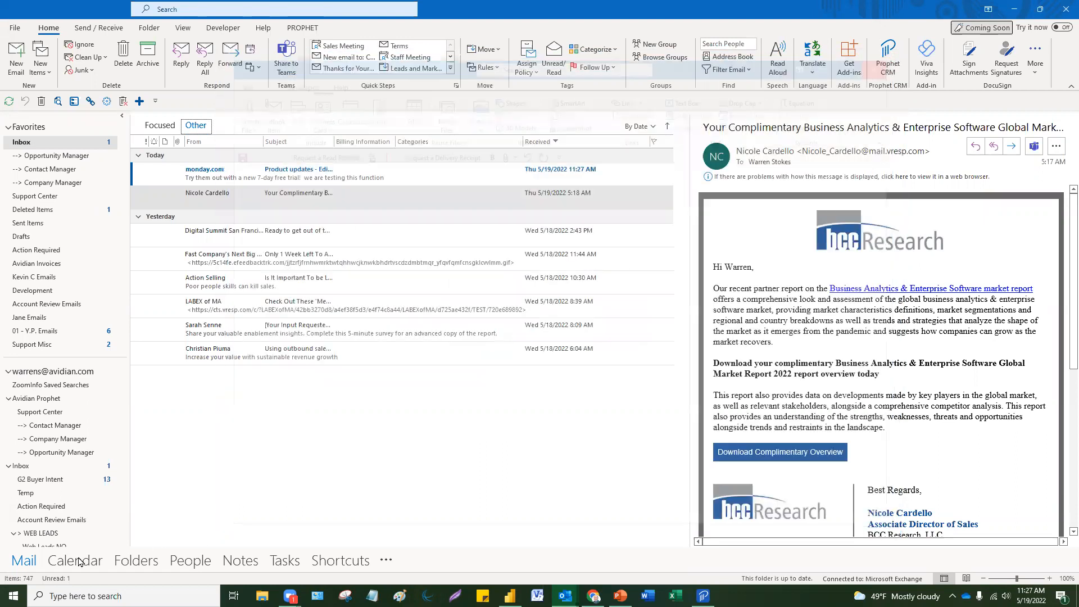
Step: Open the Bid Prep appointment in Calendar and expand the 'zoom' entry into its notes
left_click(78, 561)
double_click(632, 368)
left_click(393, 325)
type("zoom")
key("Return")
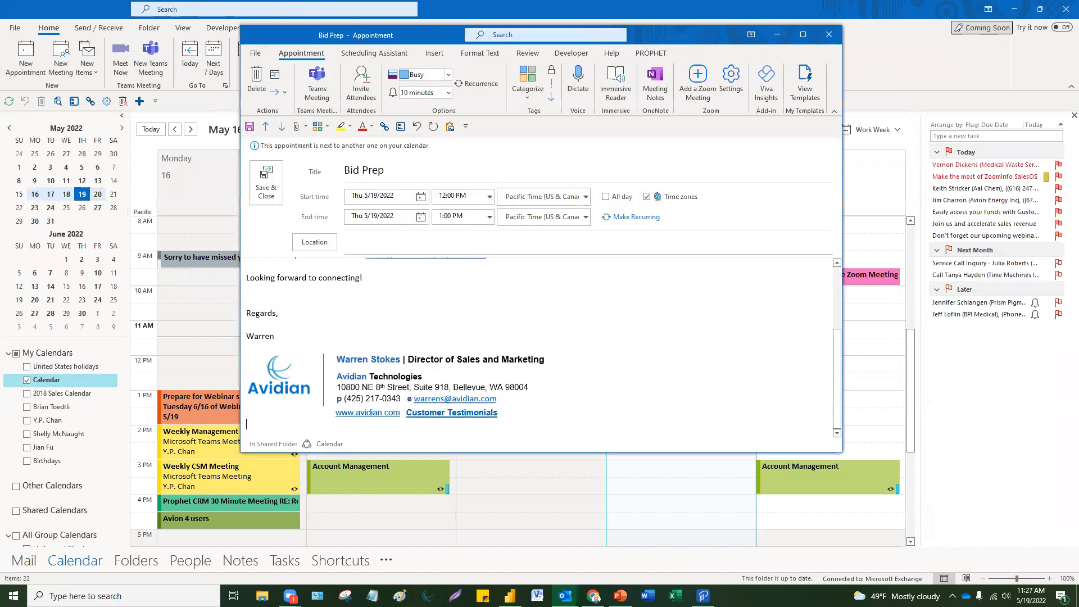
Step: Replace the signature block in the appointment notes with the Main signature
mouse_move(500, 420)
left_mouse_down()
mouse_move(253, 337)
mouse_move(207, 301)
left_mouse_up()
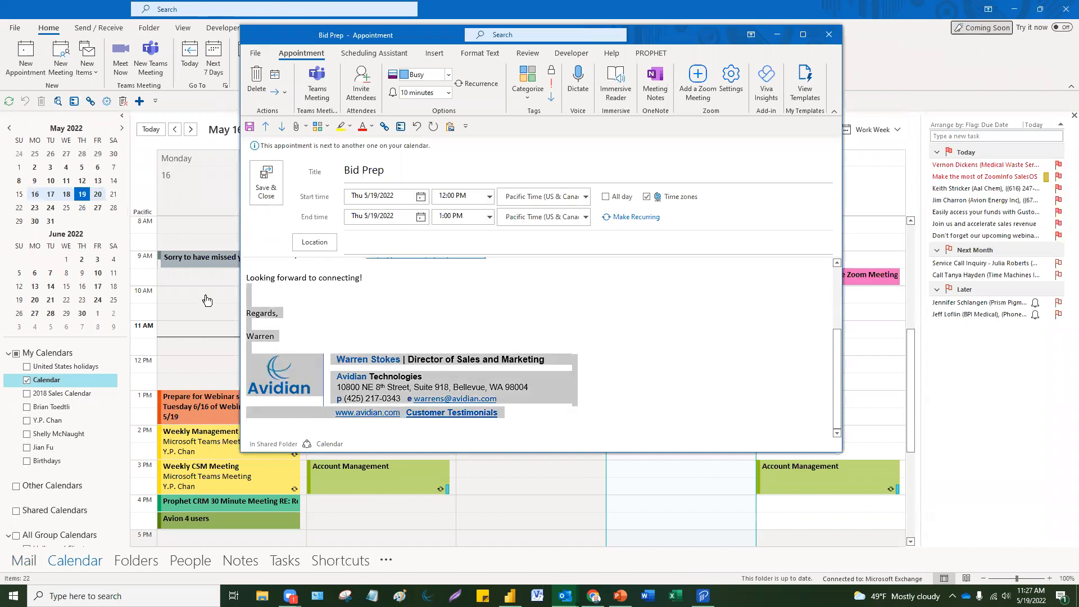
key("Delete")
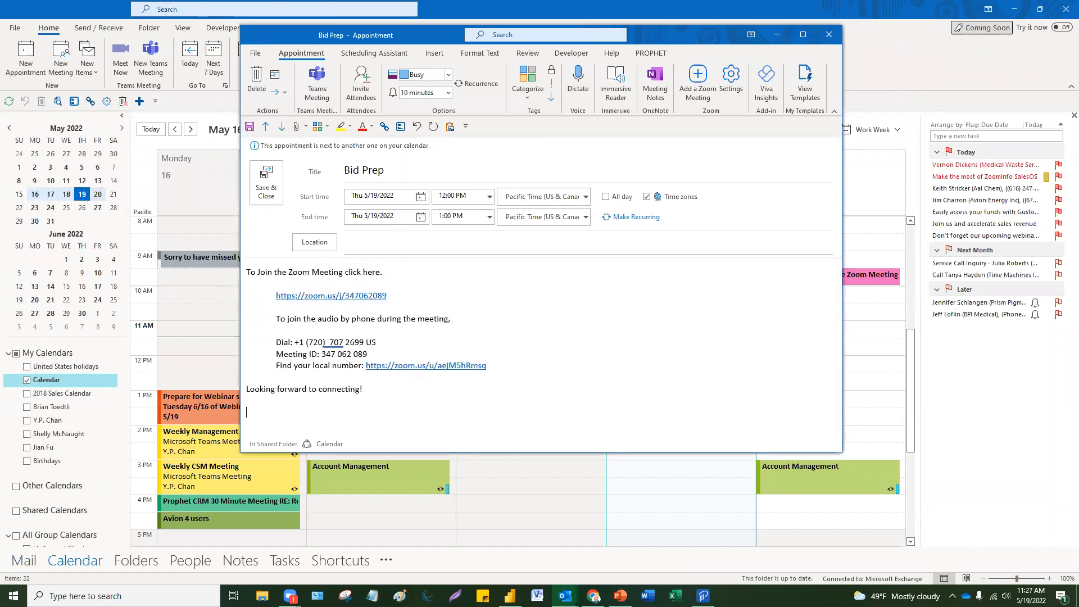
left_click(434, 53)
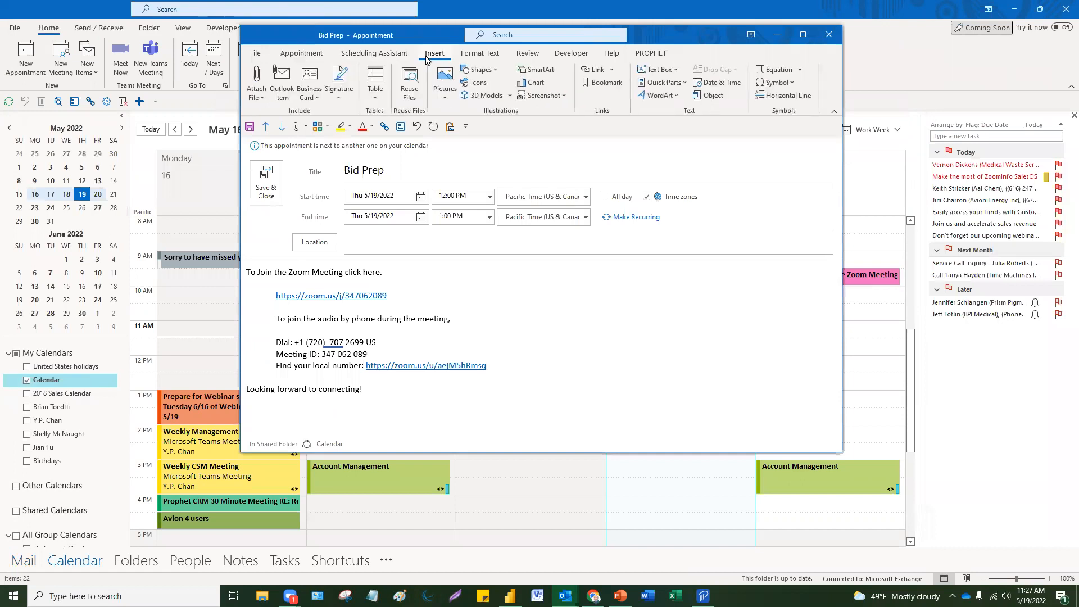
left_click(339, 89)
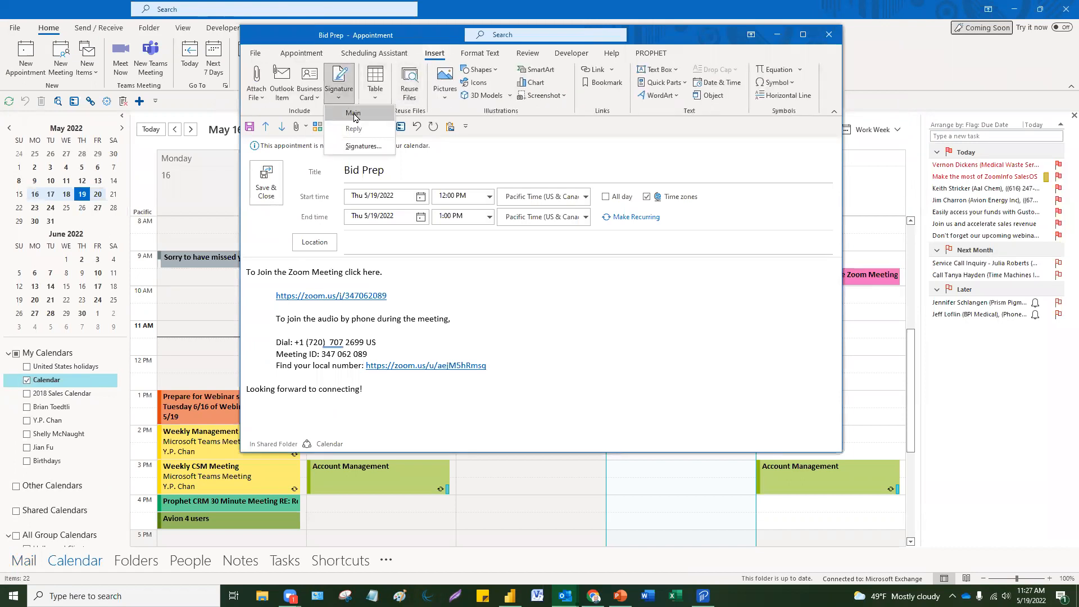
left_click(354, 112)
Step: Close the Bid Prep appointment, discarding the changes without saving
scroll(599, 323, "down", 3)
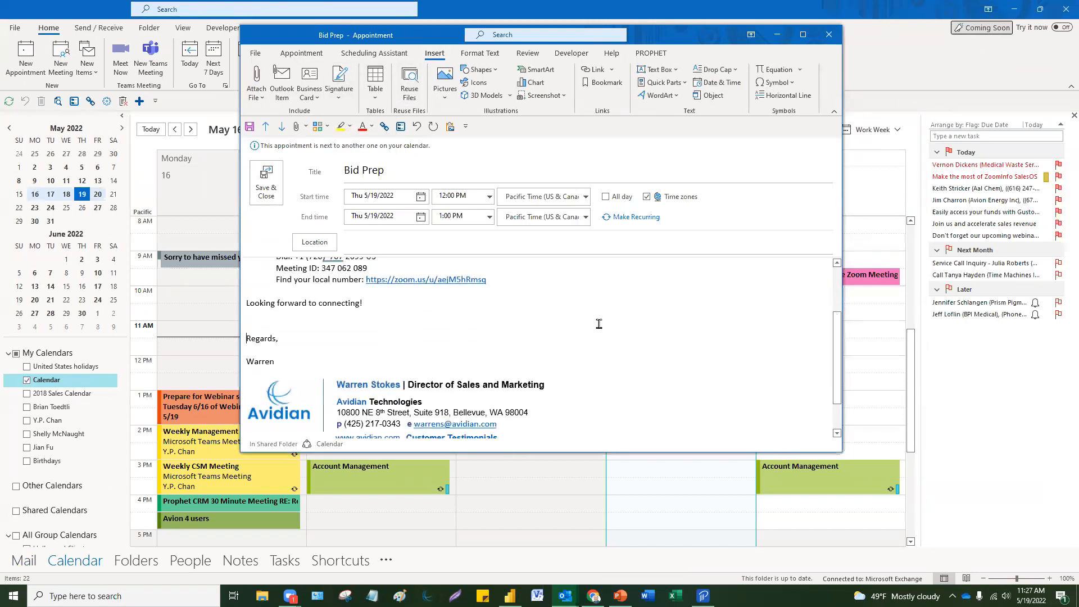
scroll(599, 323, "up", 3)
left_click(829, 35)
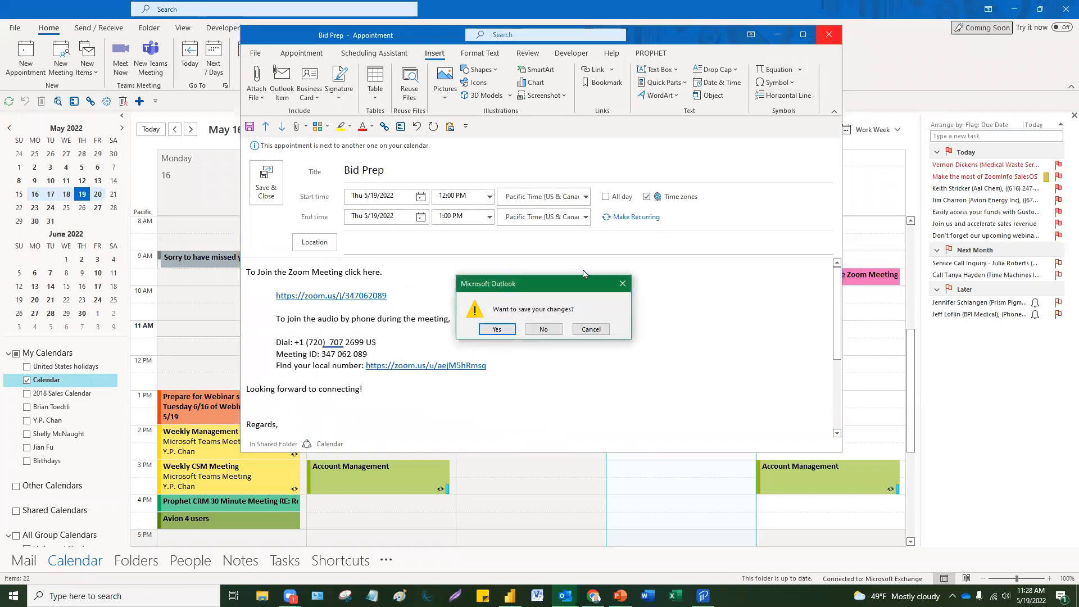
left_click(543, 330)
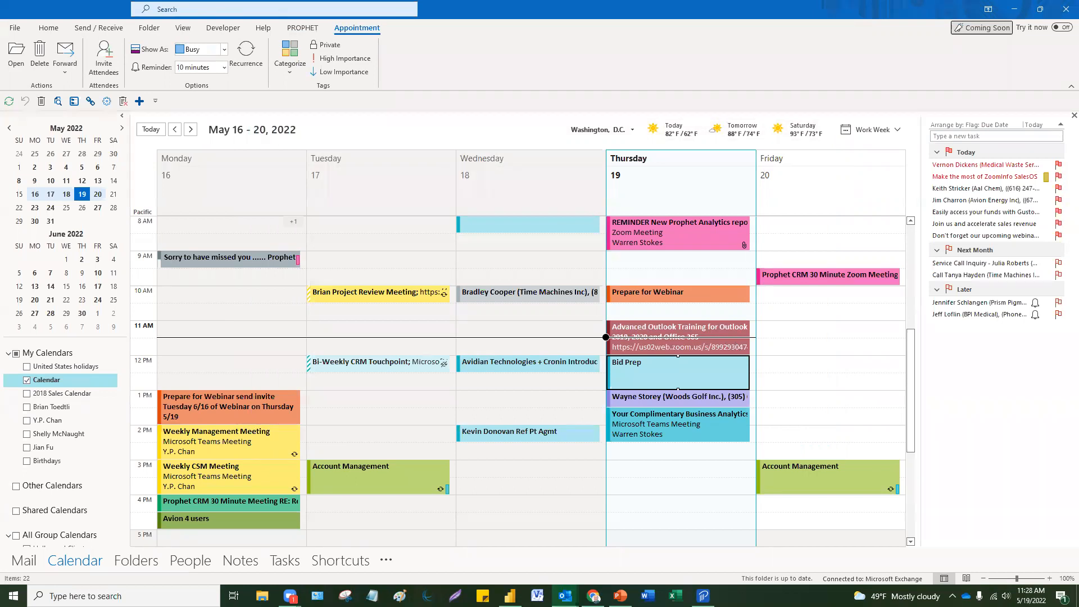
Step: Select an empty Friday slot and bring the Advanced Outlook Tips and Tricks deck forward
left_click(809, 398)
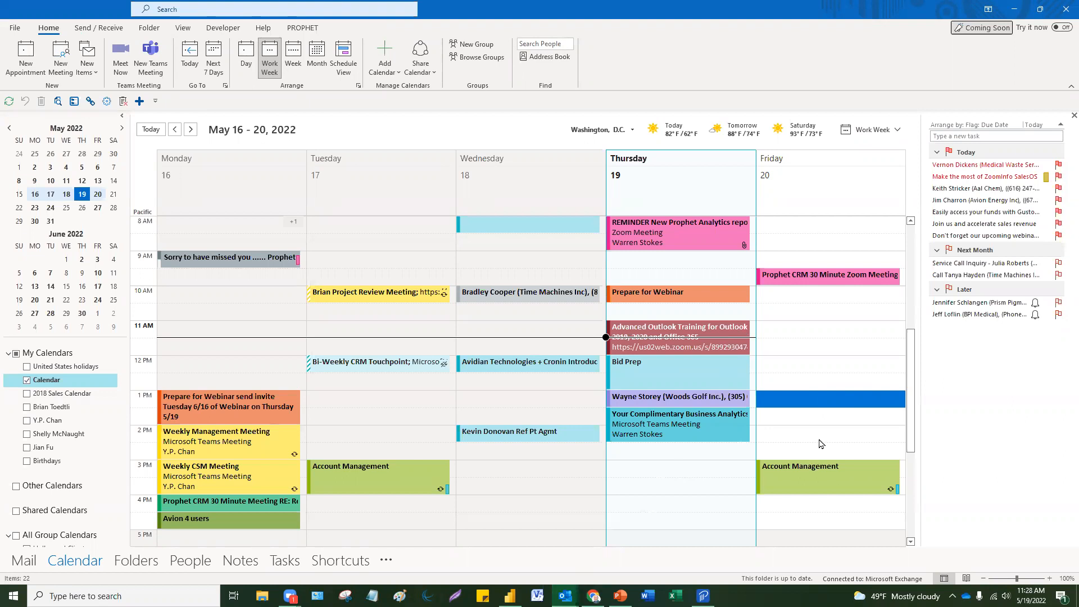
mouse_move(974, 180)
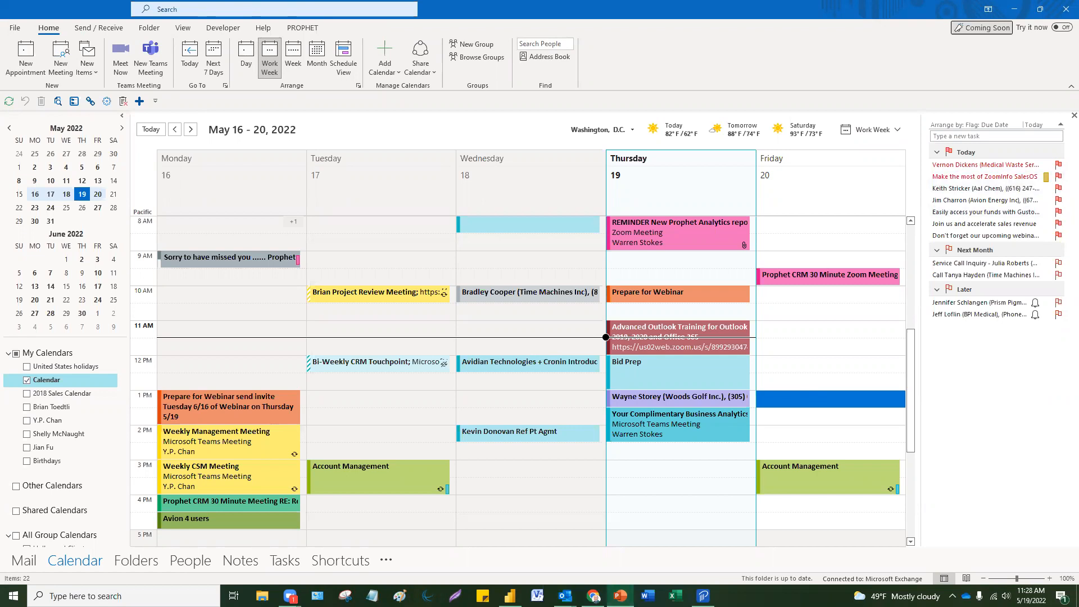
left_click(620, 596)
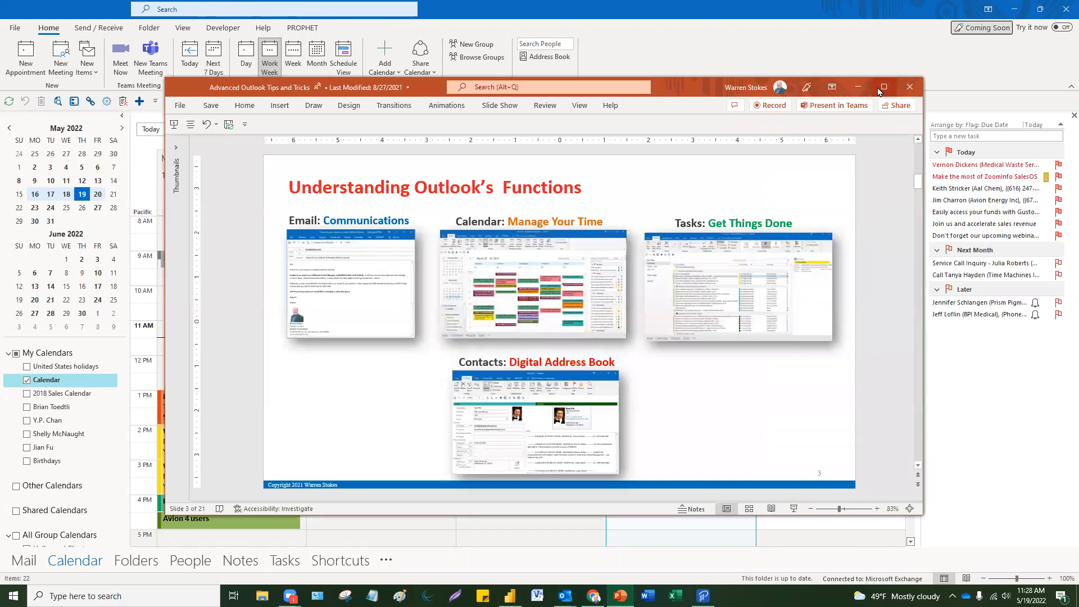
Step: Maximize the deck, point out slide 3's Calendar, Tasks and Contacts screenshots, then minimize it
left_click(882, 87)
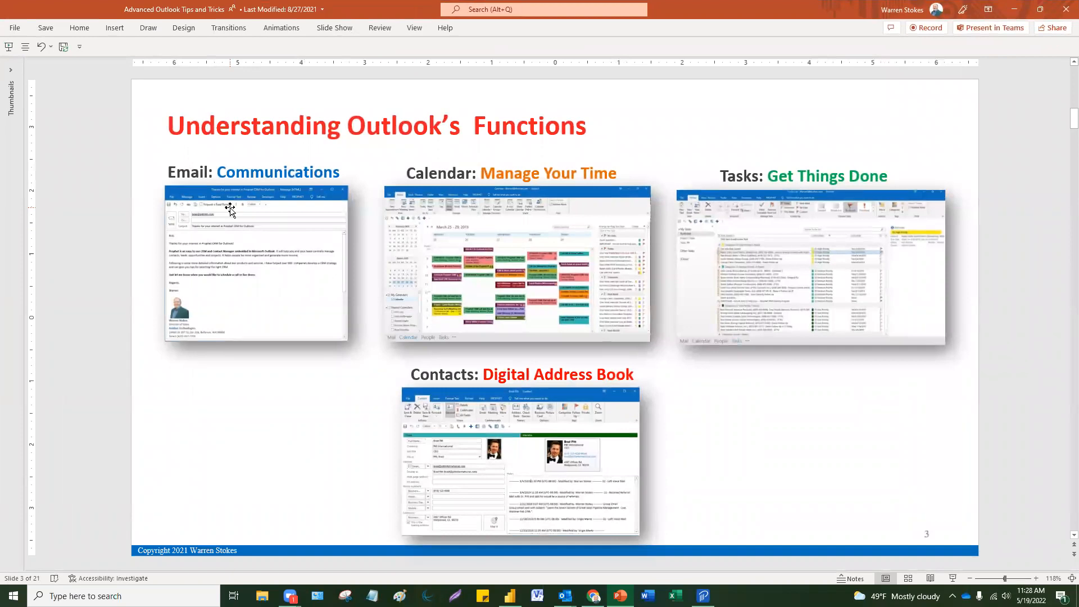
left_click(477, 236)
left_click(763, 242)
left_click(519, 446)
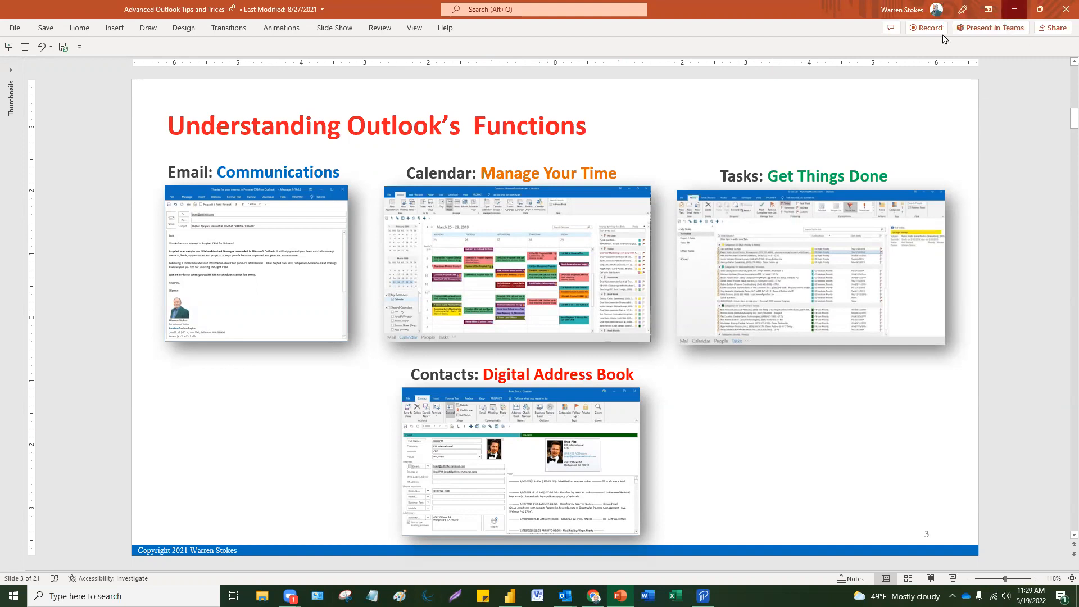
left_click(1014, 9)
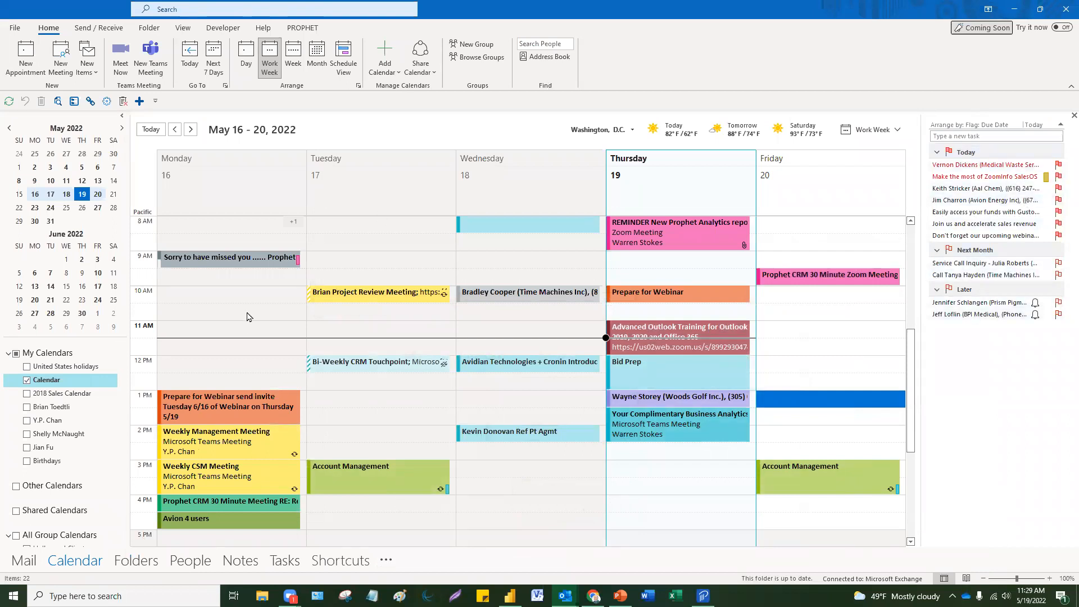
Step: Switch to Mail and show the Other inbox with the BCC Research market report message
left_click(29, 561)
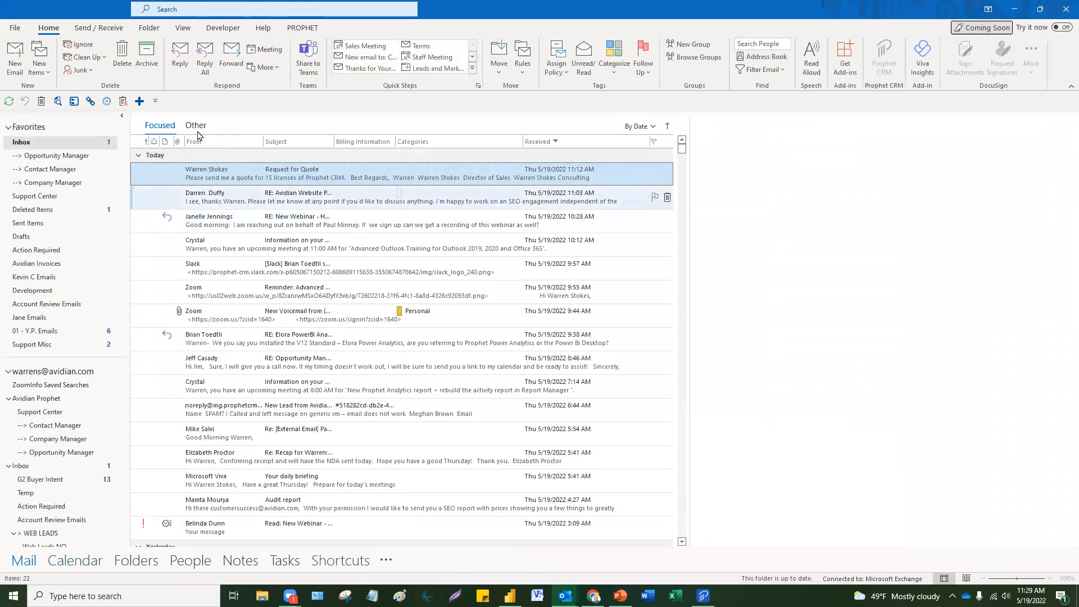
left_click(197, 130)
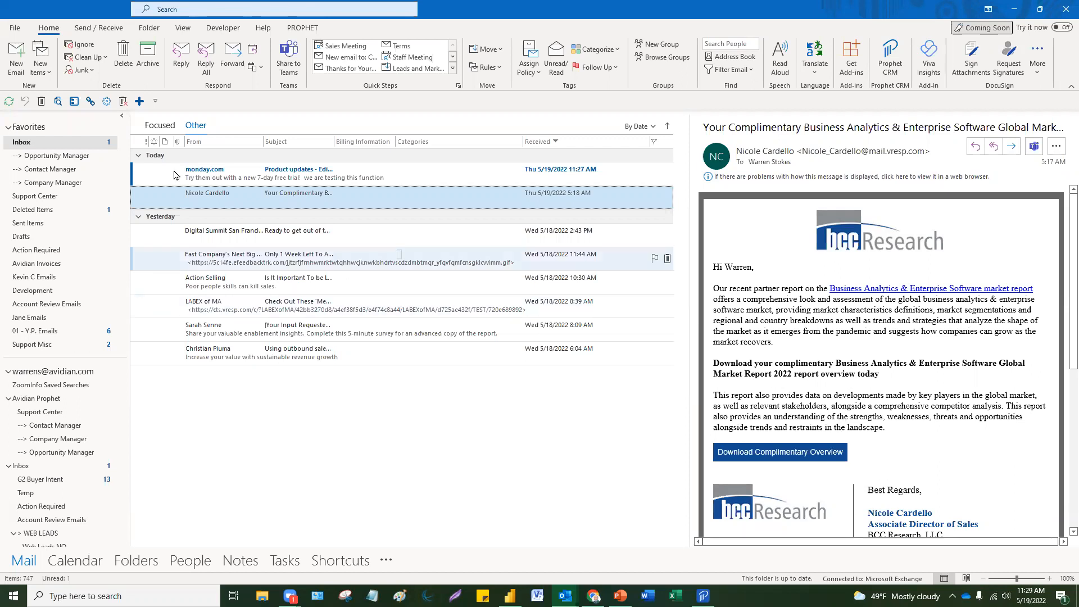
left_click(182, 28)
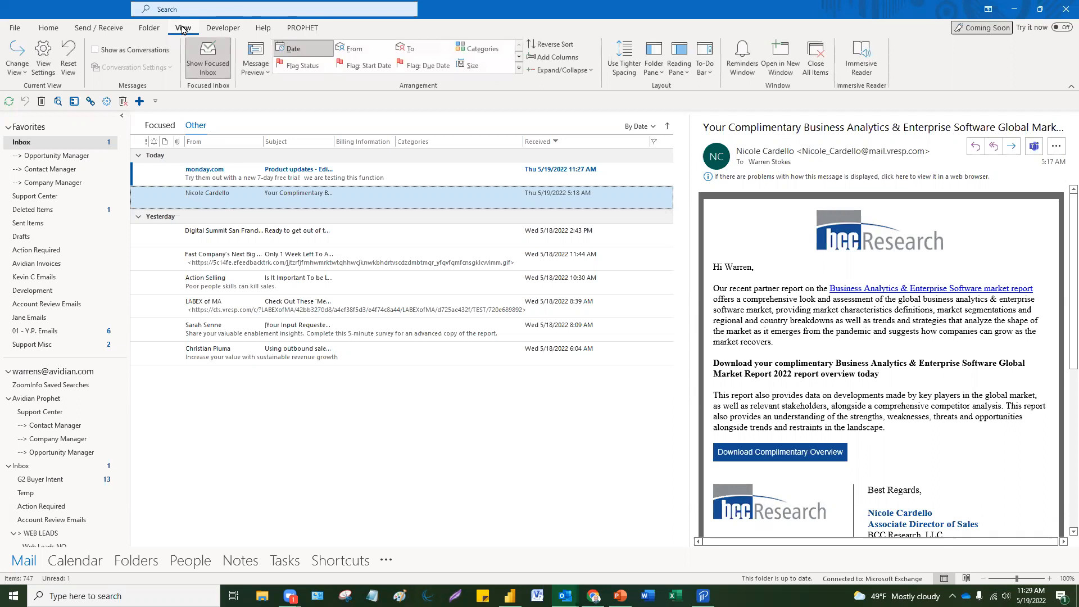
Step: Add Tasks and a month Calendar to the To-Do Bar and set the Reading Pane to Bottom
left_click(708, 75)
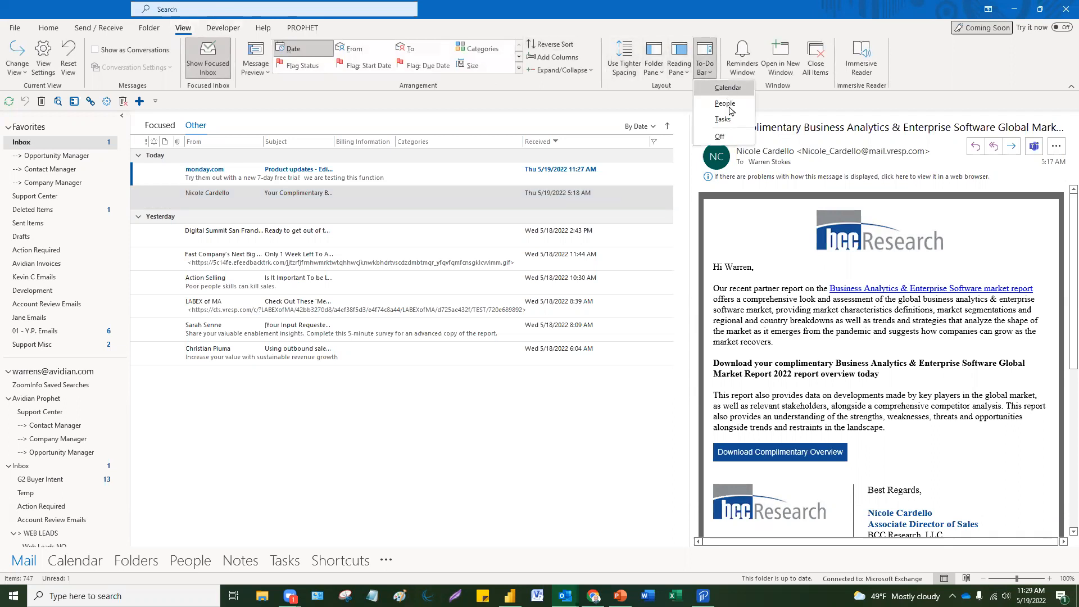
left_click(722, 119)
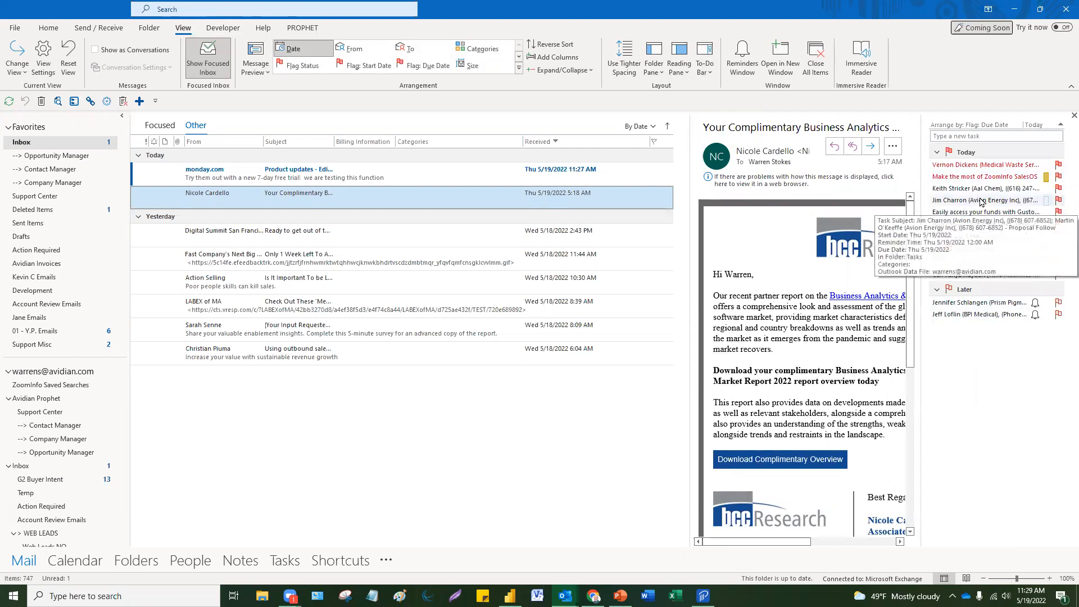
left_click(705, 65)
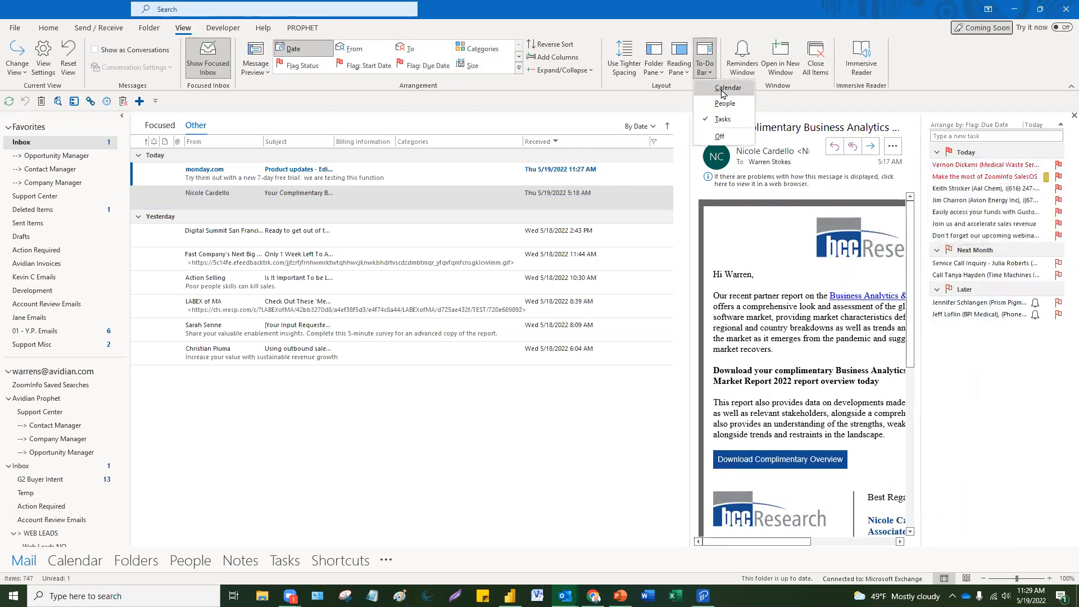
left_click(724, 89)
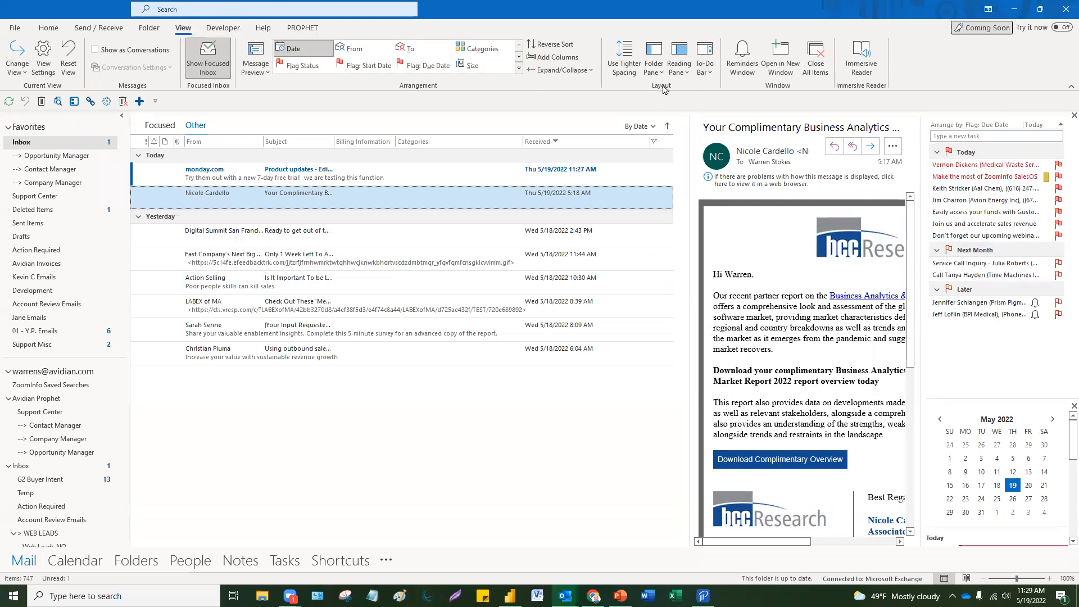
left_click(682, 77)
left_click(698, 103)
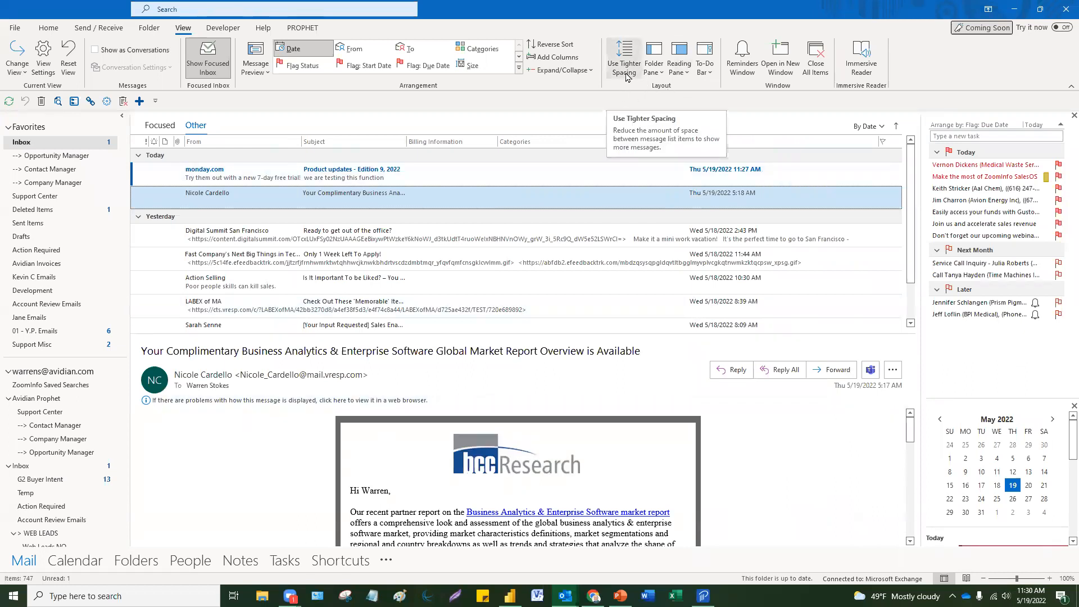
Step: Leave Folder and Reading Pane unchanged, remove Calendar from the To-Do Bar, and return to Calendar
left_click(655, 73)
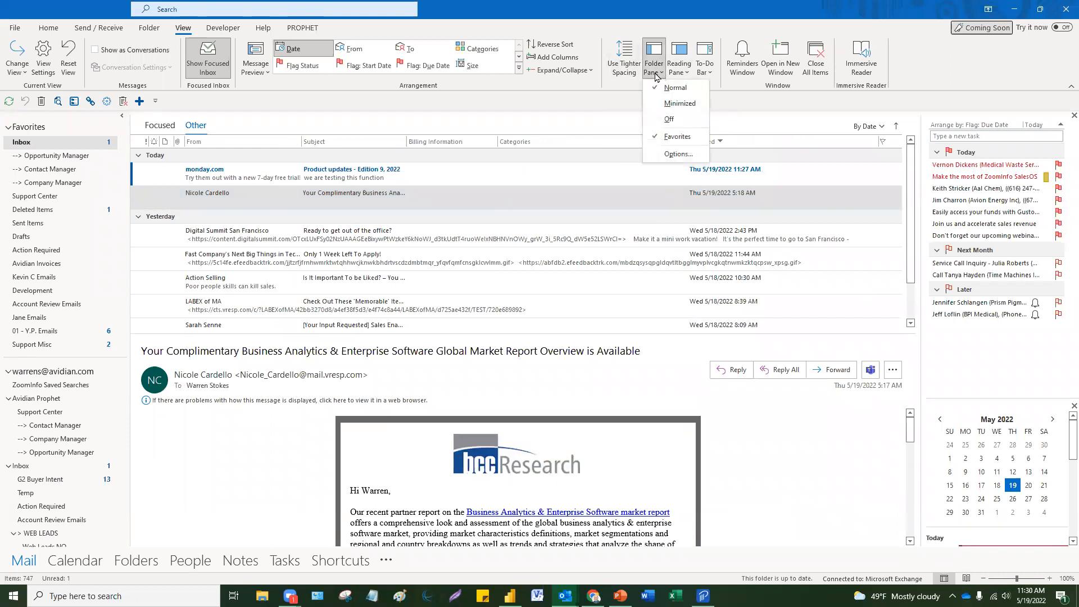
left_click(753, 115)
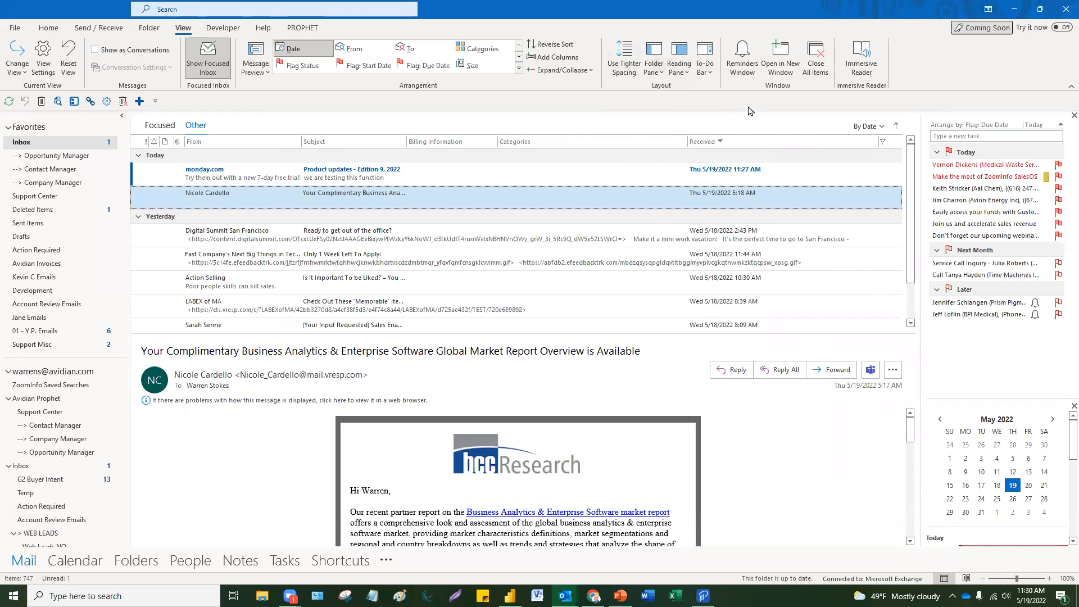
left_click(689, 79)
left_click(683, 119)
left_click(710, 76)
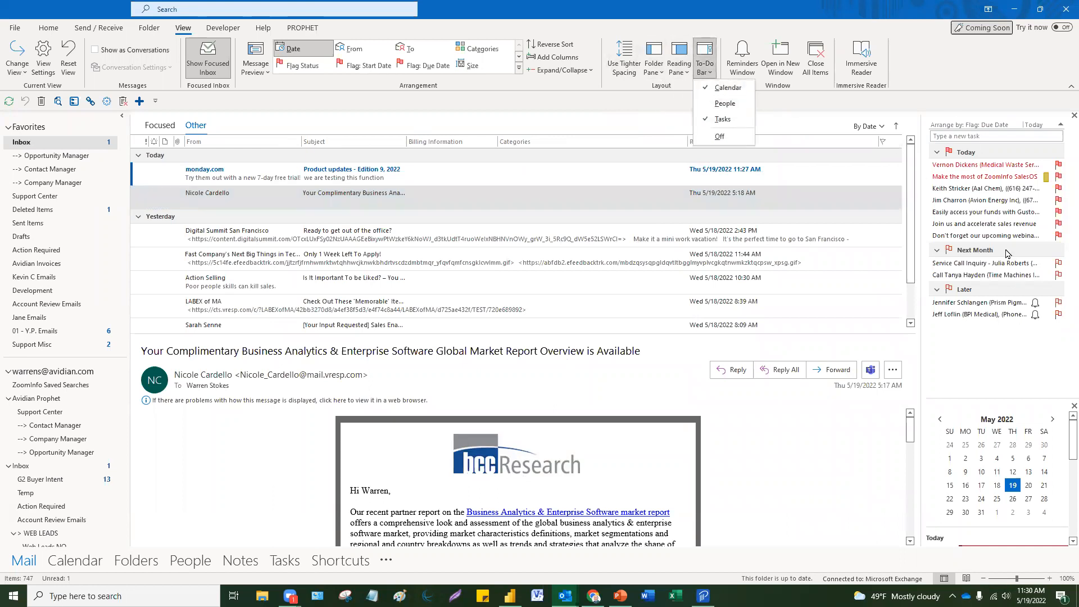
left_click(726, 89)
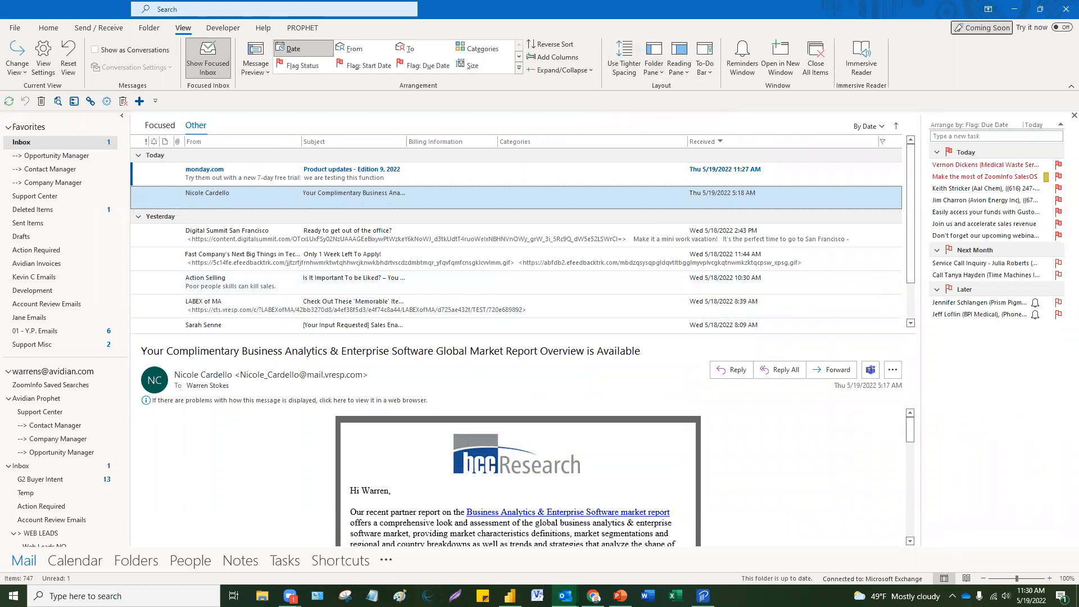
left_click(89, 568)
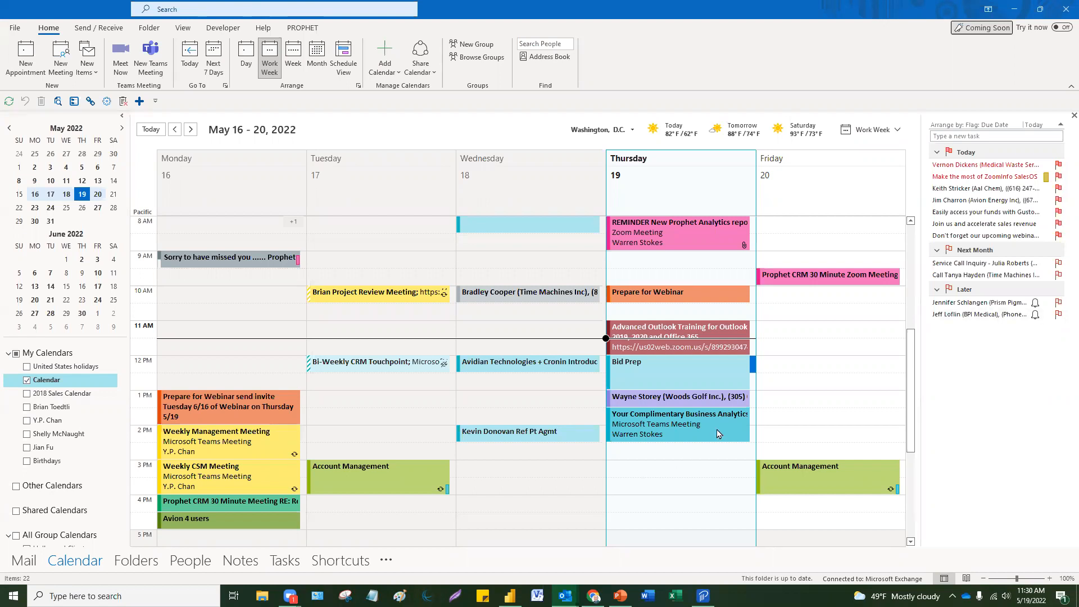
Step: Switch to Mail and start a new blank email, placing the cursor above Regards
left_click(632, 504)
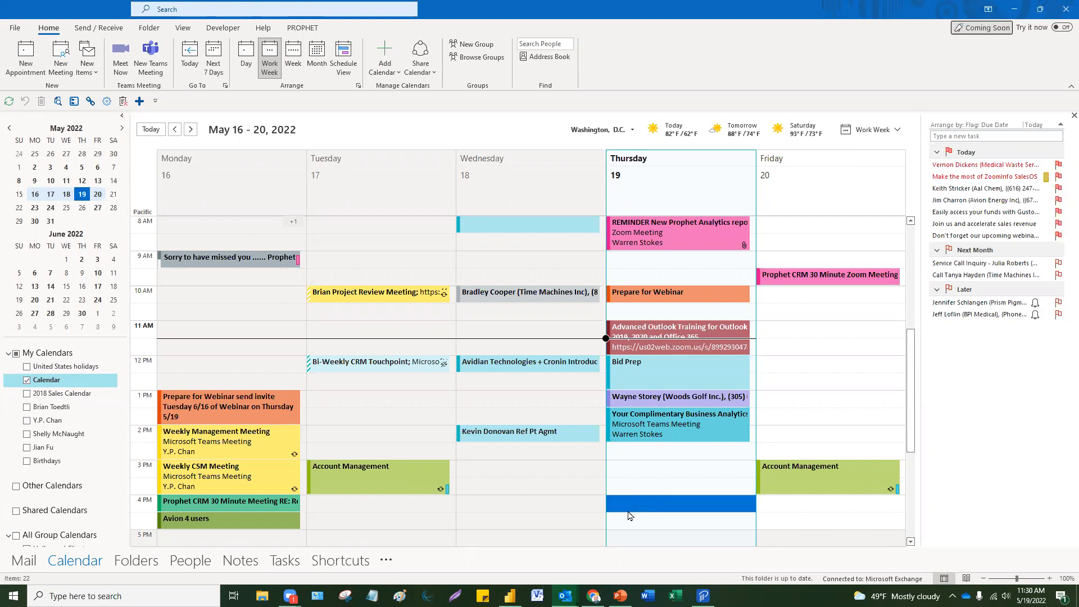
left_click(21, 560)
left_click(26, 61)
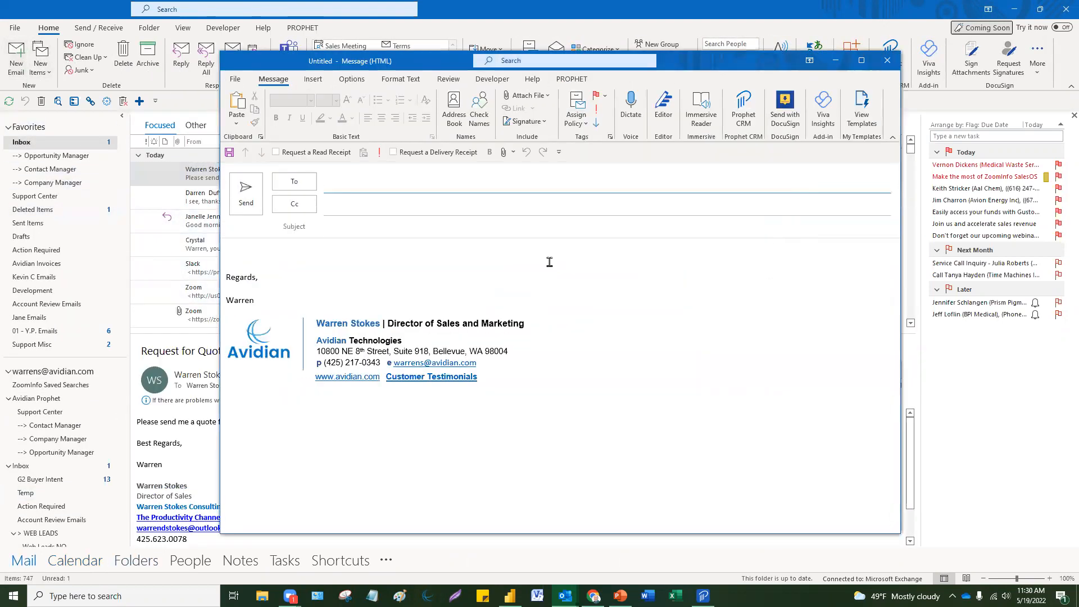
left_click(349, 270)
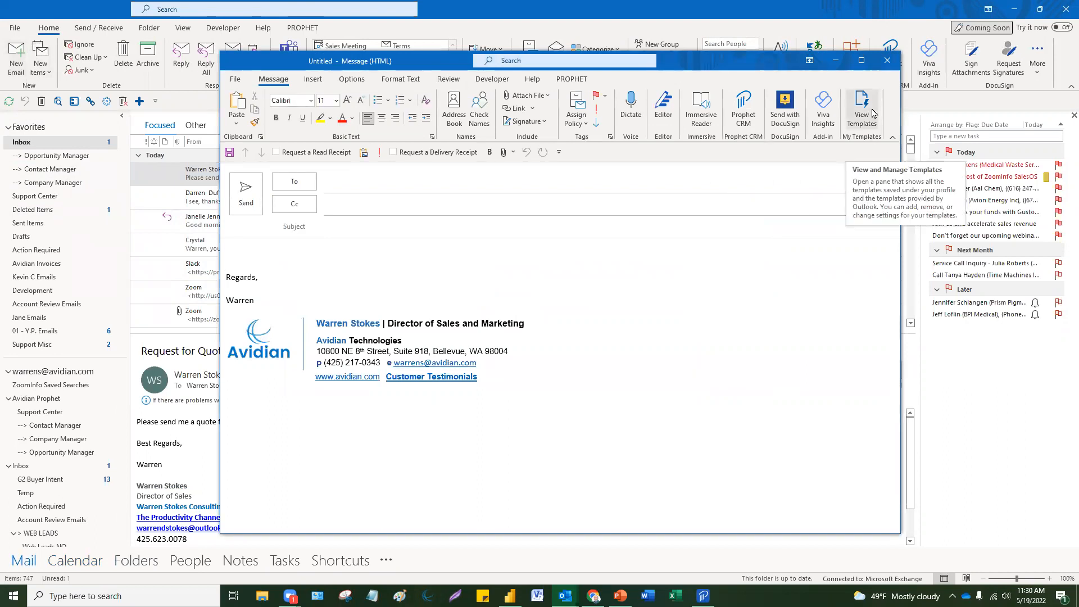
Step: Look up the My Templates group in the ribbon customization options, then discard the blank message
left_click(872, 113)
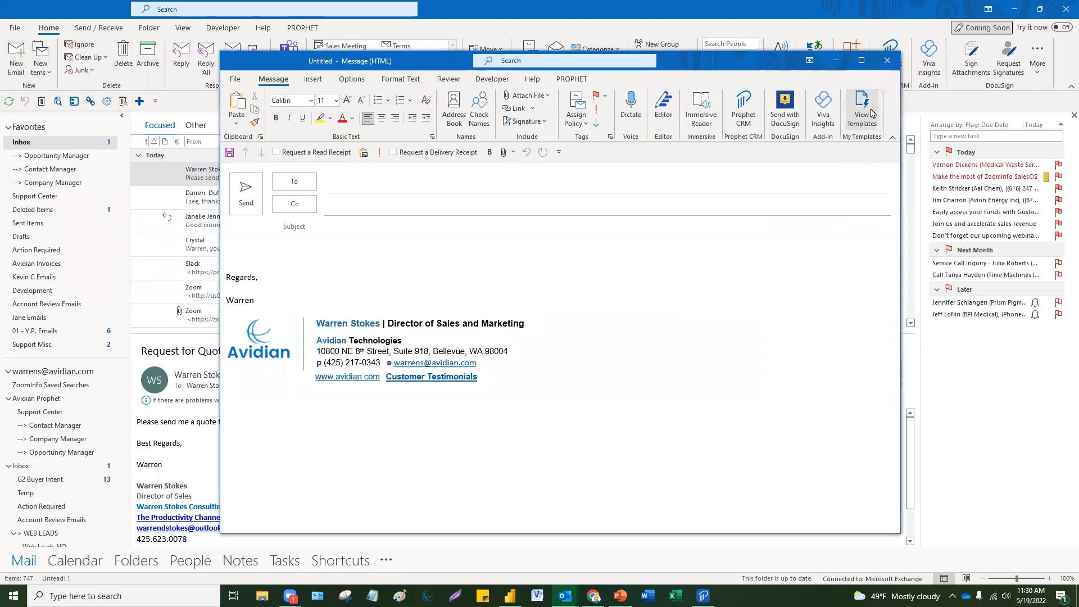
right_click(890, 111)
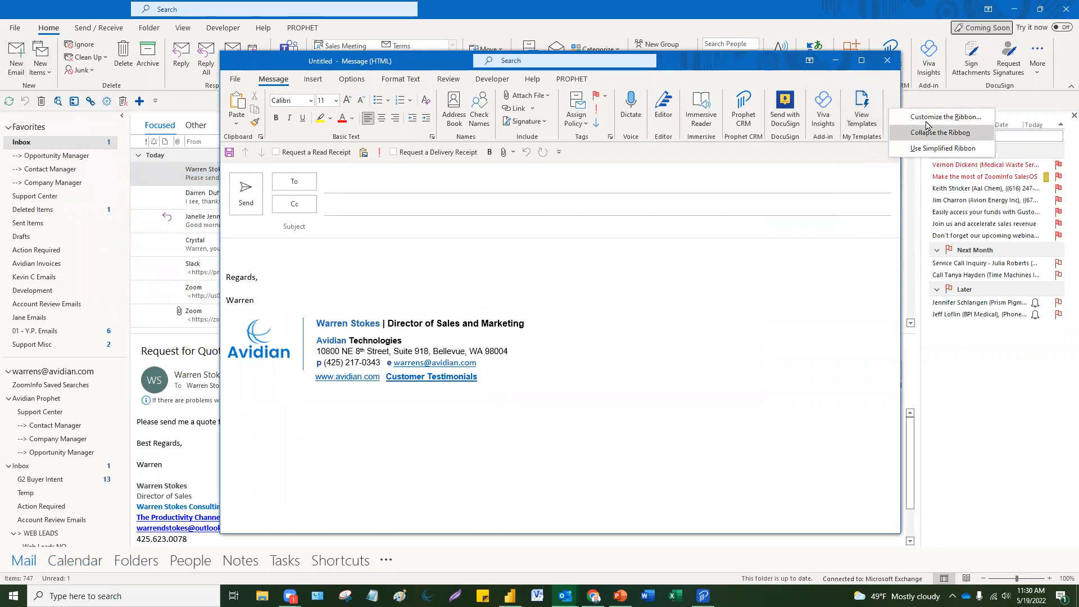
left_click(927, 117)
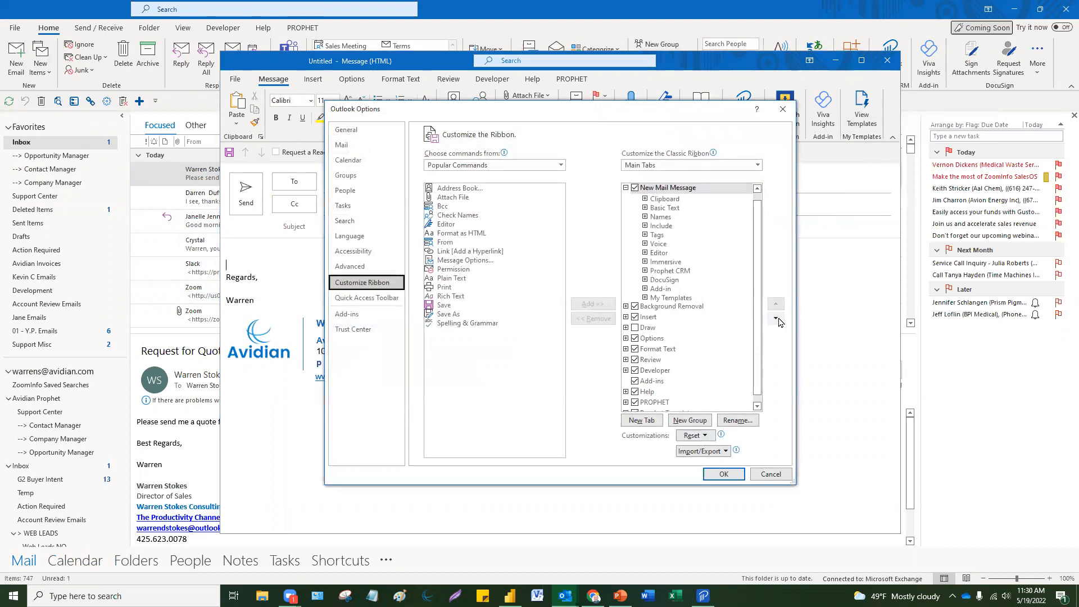
left_click(672, 298)
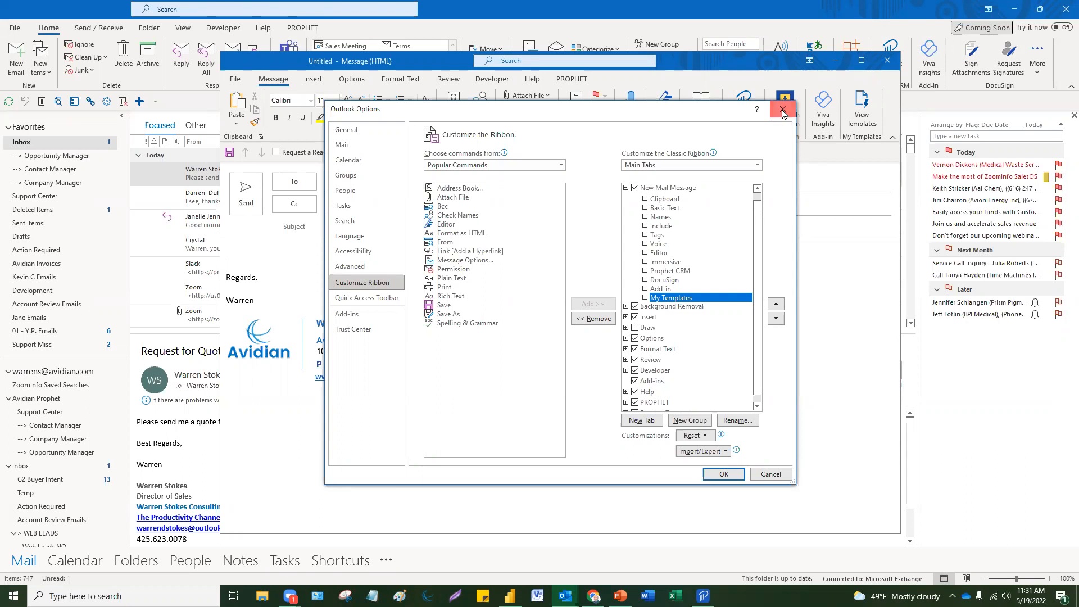
left_click(783, 114)
left_click(887, 61)
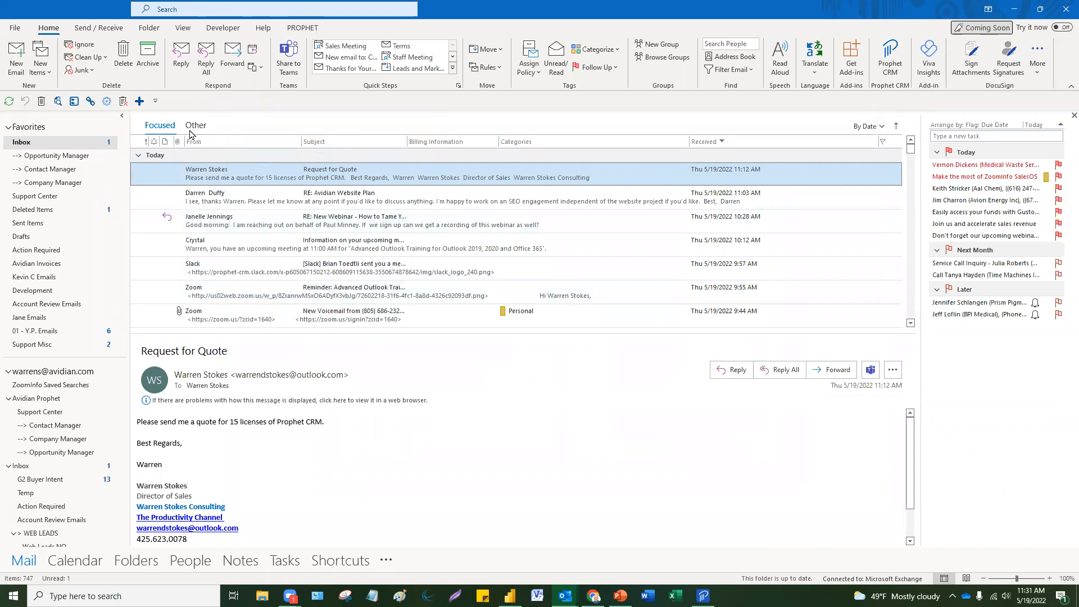
Step: Show the Other inbox and briefly bring up, then minimize, the PowerPoint deck
left_click(193, 126)
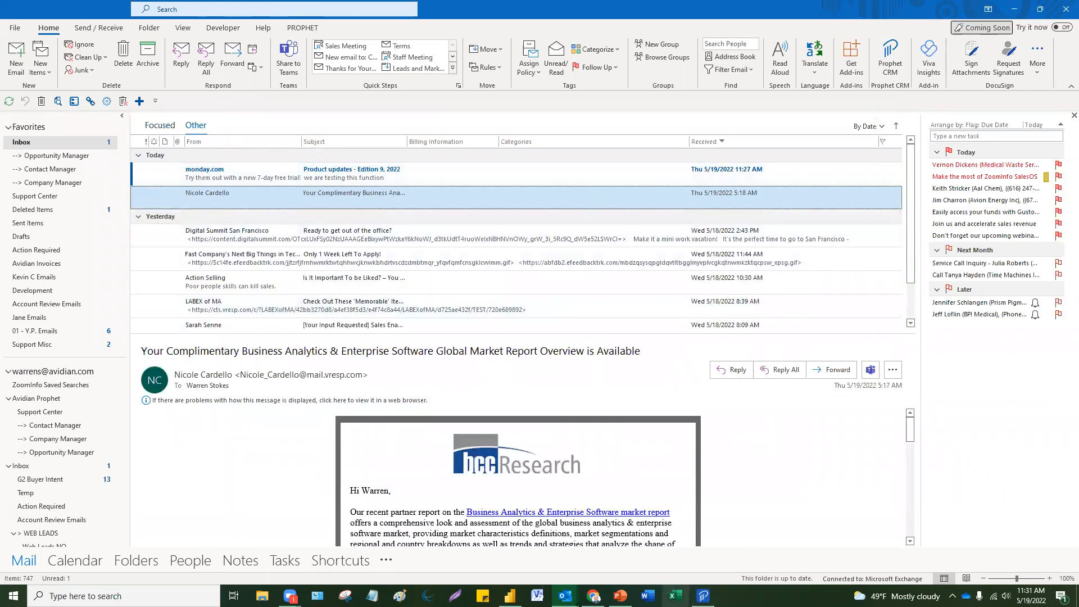
left_click(620, 596)
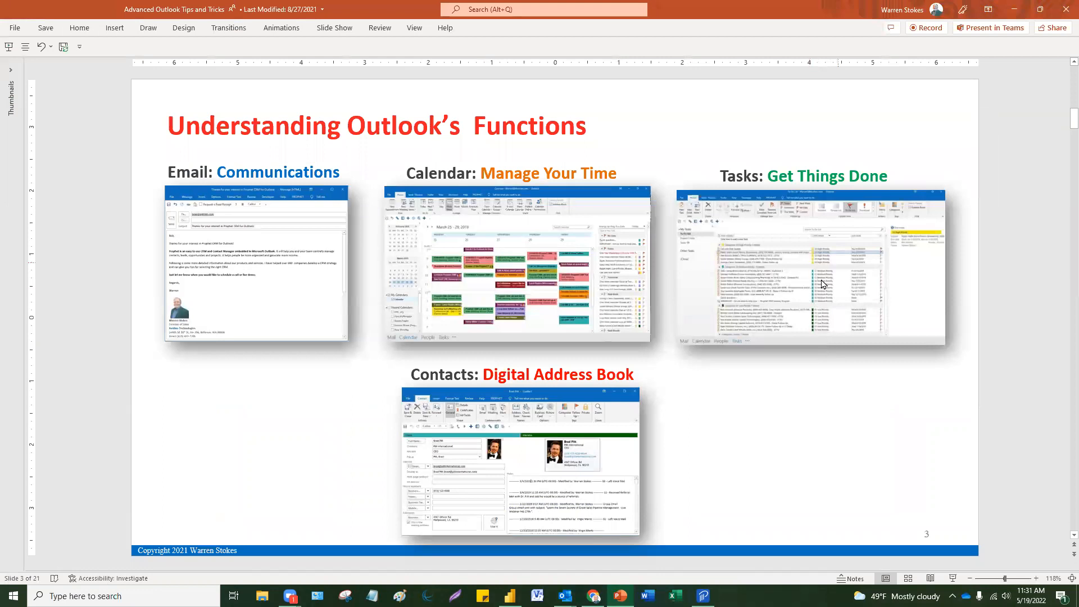
left_click(1014, 10)
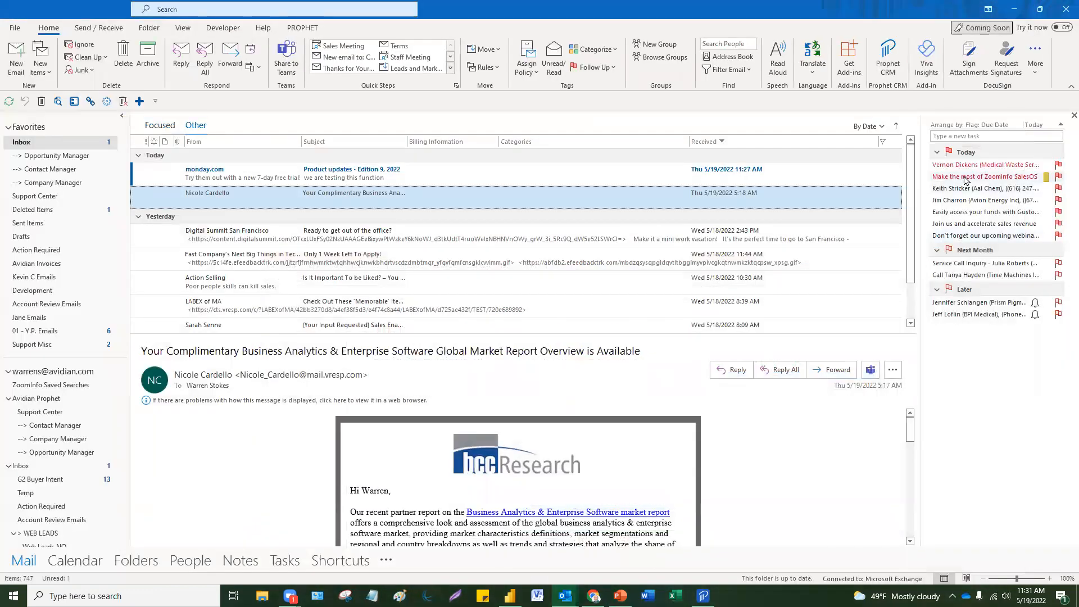
left_click(963, 135)
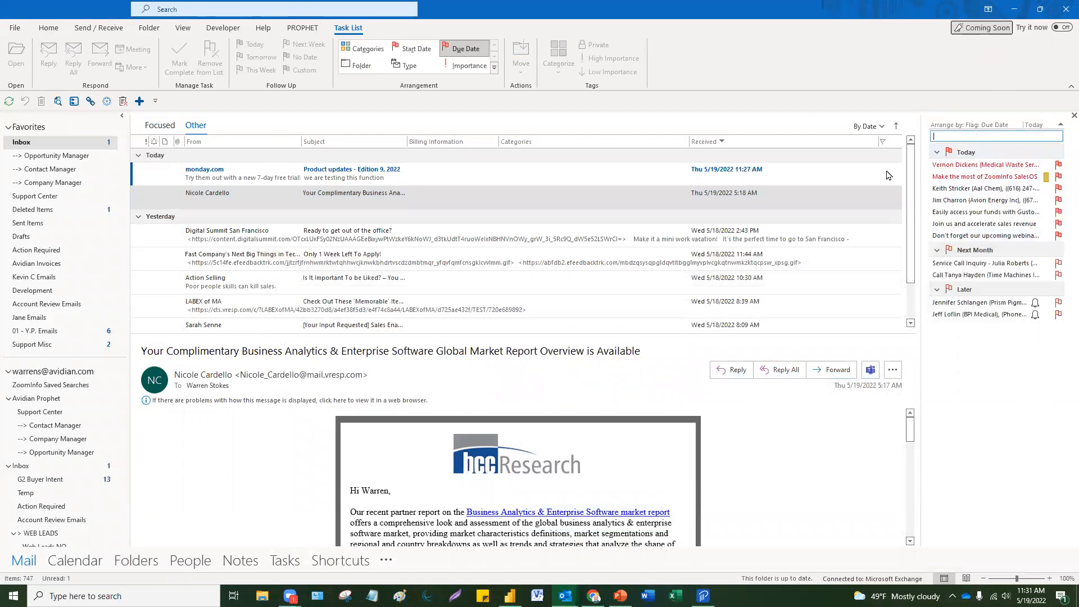
Step: Go to the to-do list and start a new task with a call subject
left_click(284, 561)
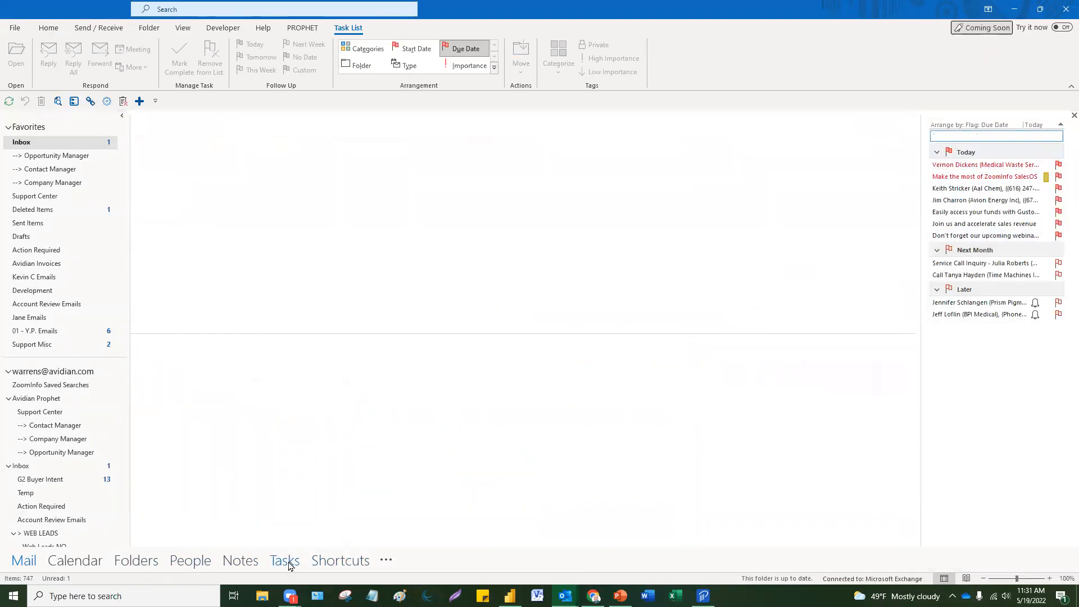
left_click(289, 563)
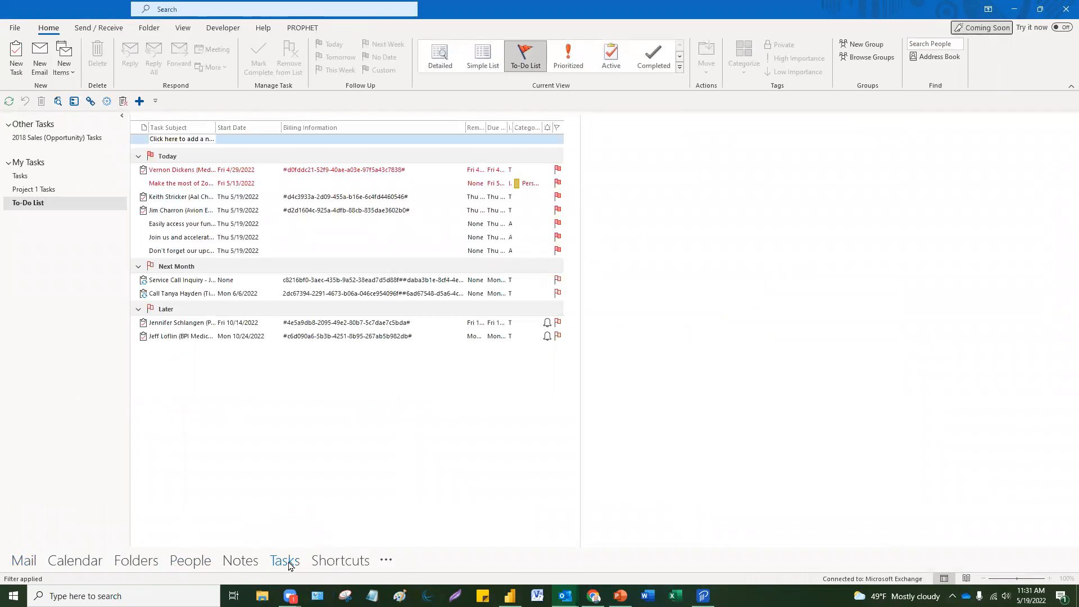
left_click(16, 58)
type("Call Melanie")
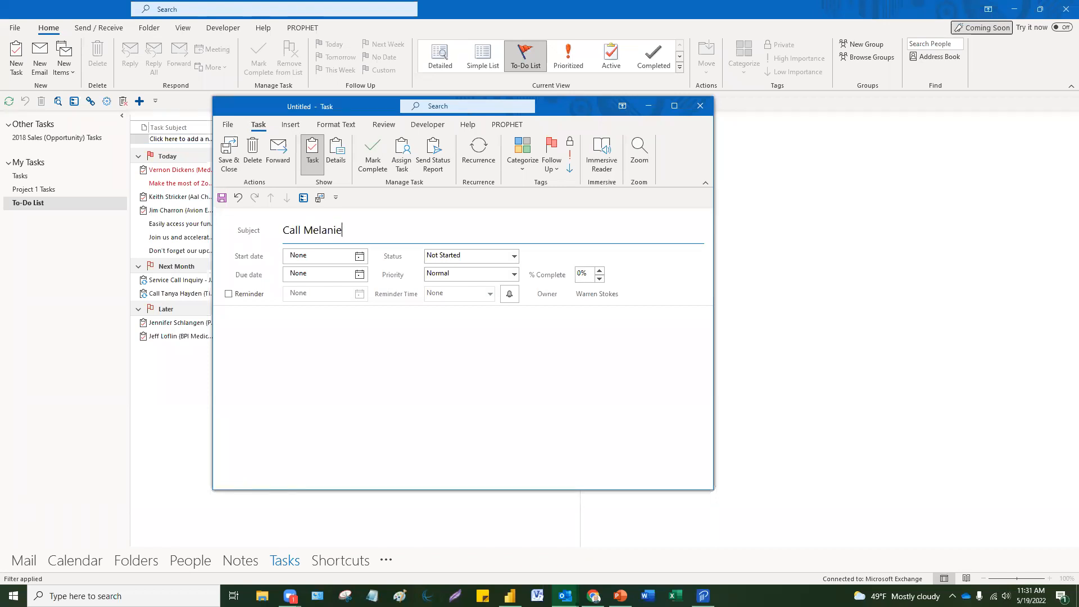
Step: Categorize the task 03 High Priority, start it 5/19/2022 with a 1:30 PM reminder, and save
left_click(529, 162)
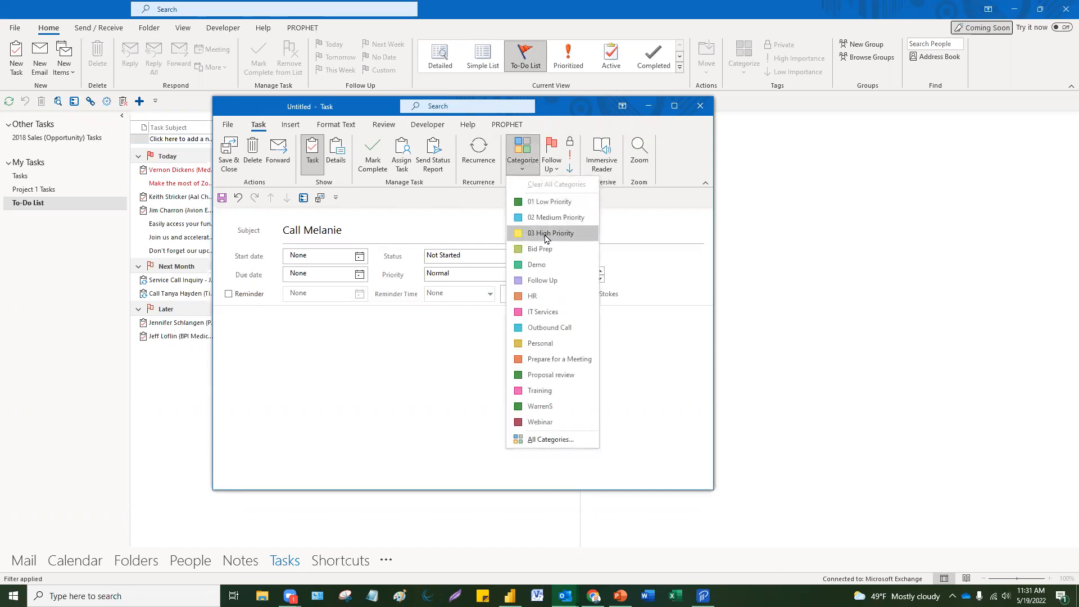
left_click(547, 236)
left_click(350, 268)
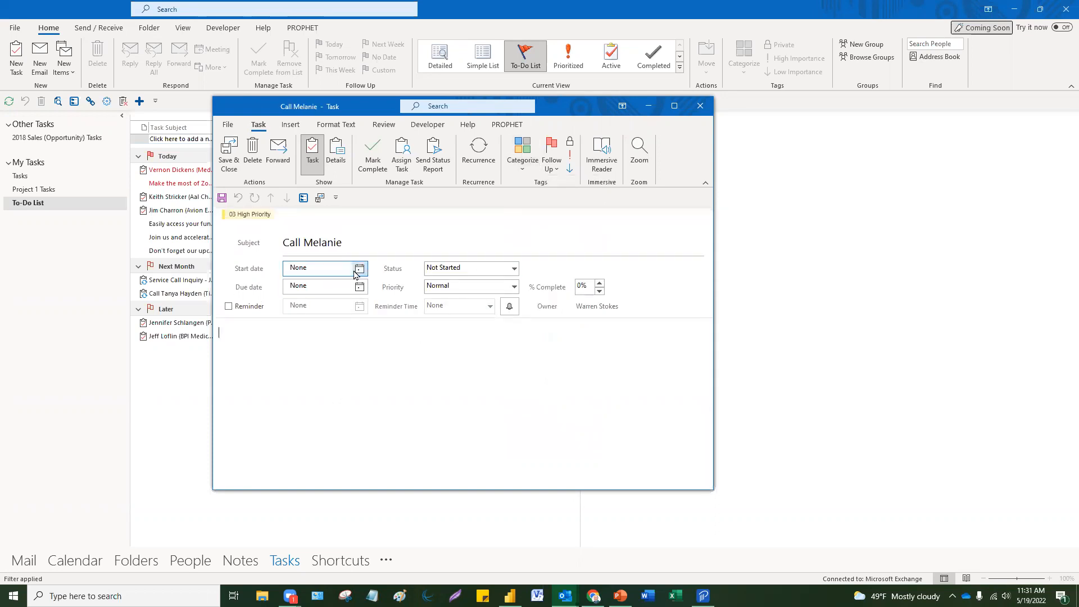
left_click(359, 269)
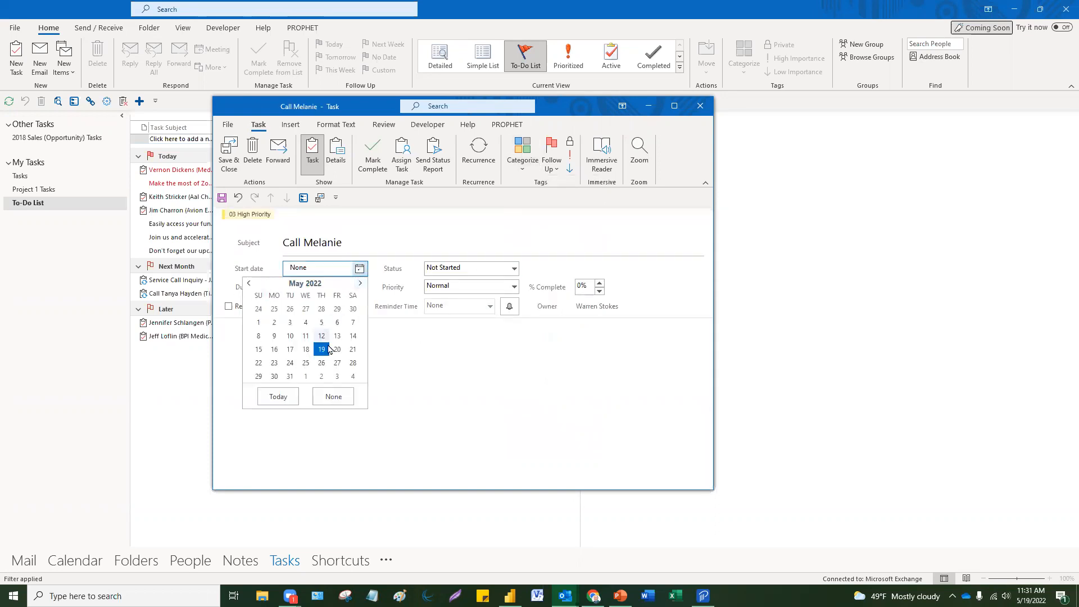
left_click(322, 350)
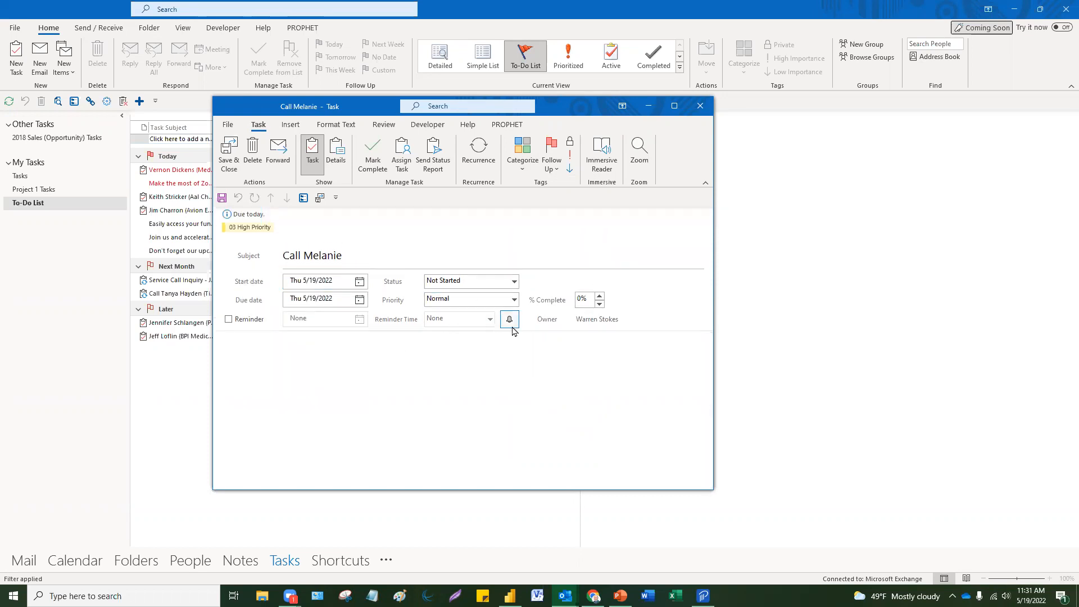
left_click(250, 324)
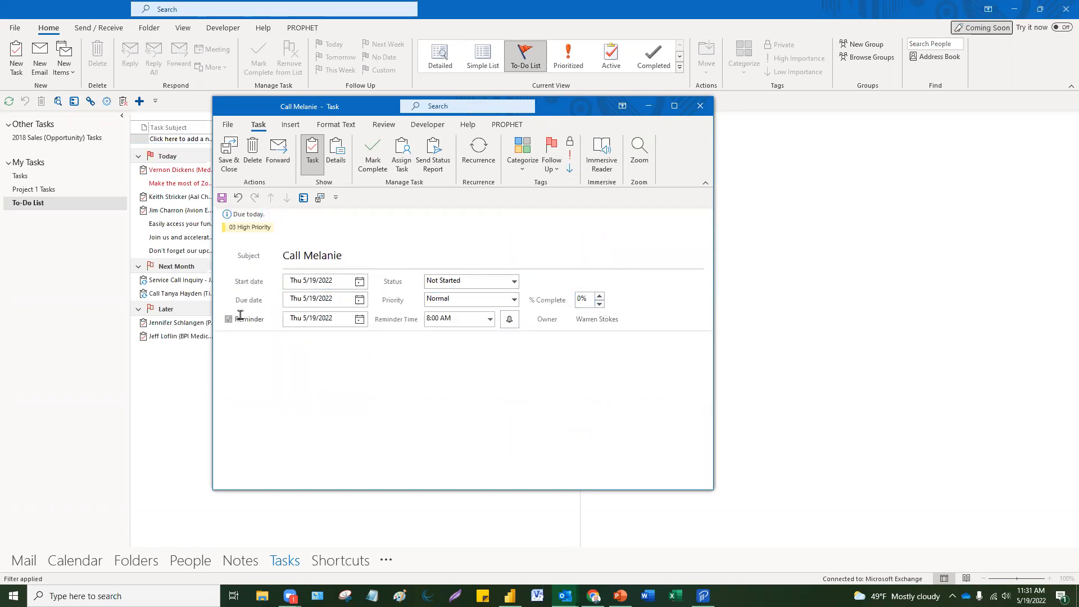
left_click(489, 319)
scroll(490, 371, "down", 2)
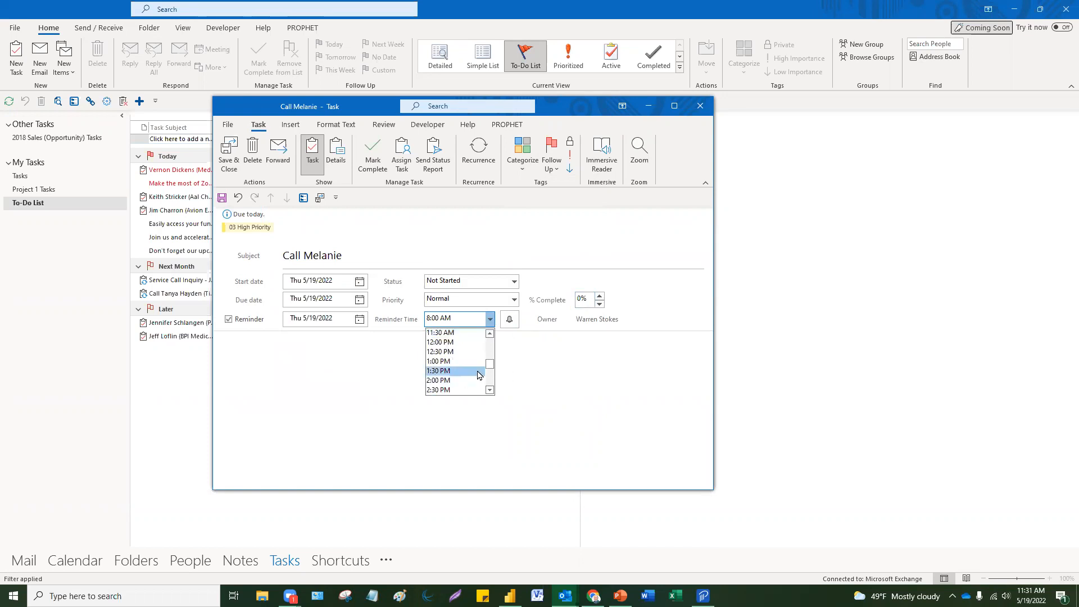
left_click(467, 370)
left_click(230, 155)
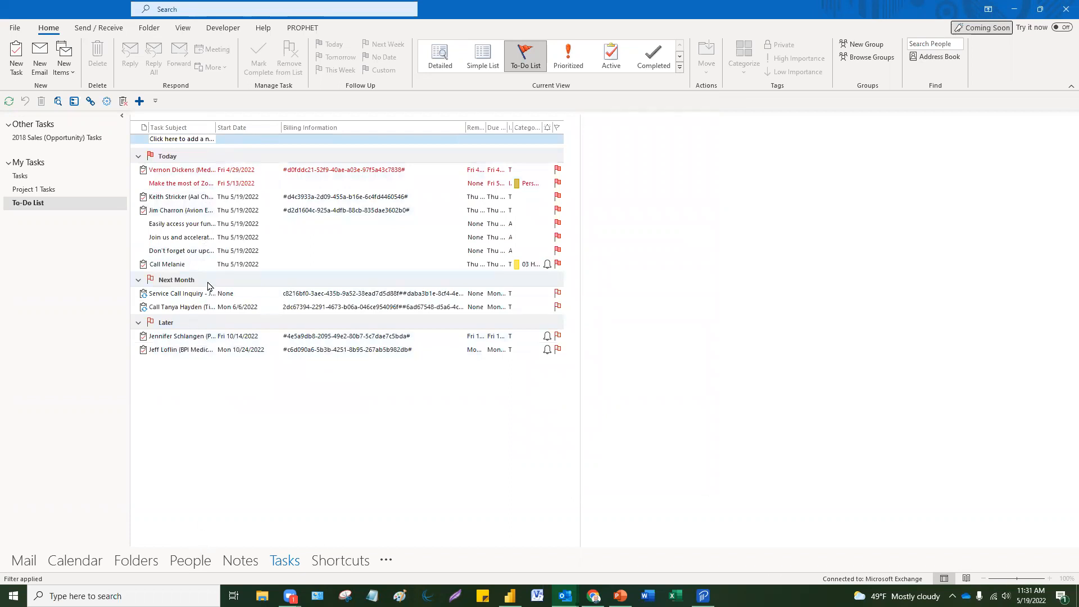
Step: Sort the to-do list by start date ascending, dismissing the cannot-sort-by-subject message
left_click(220, 263)
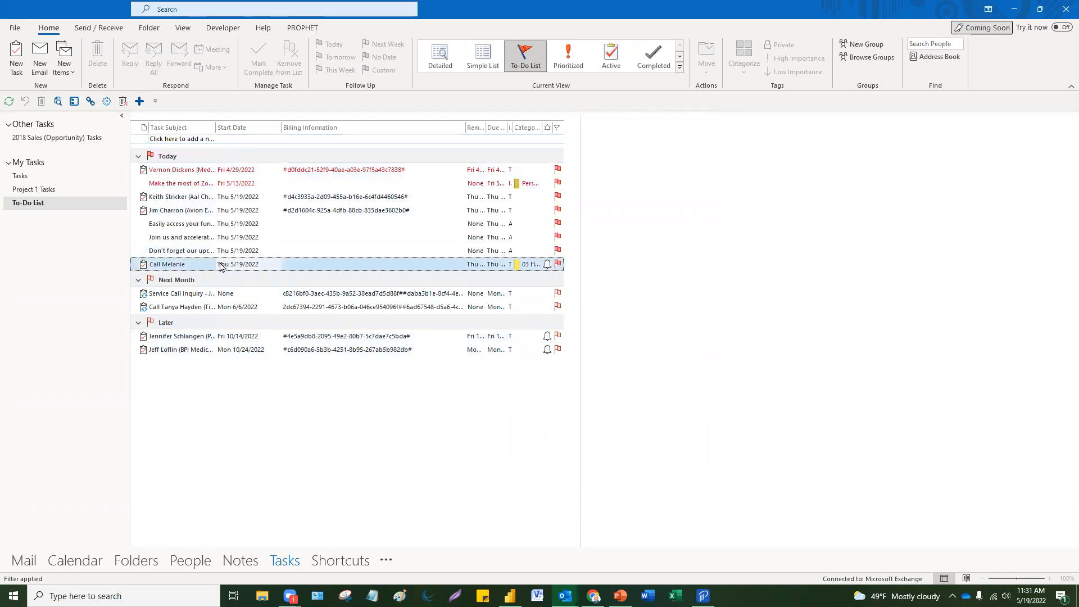
left_click(239, 127)
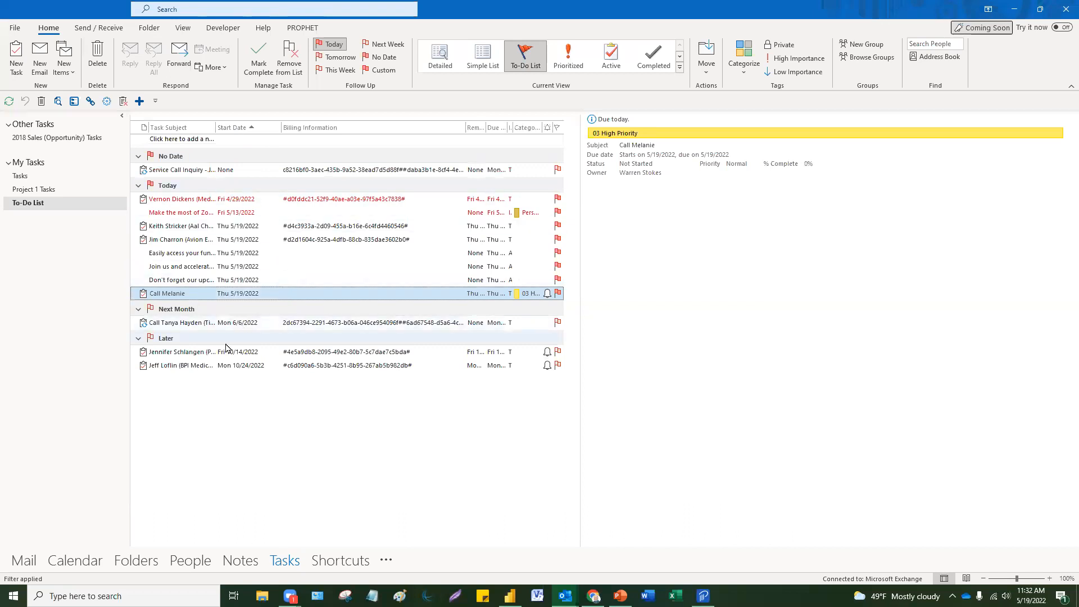
left_click(236, 139)
left_click(236, 128)
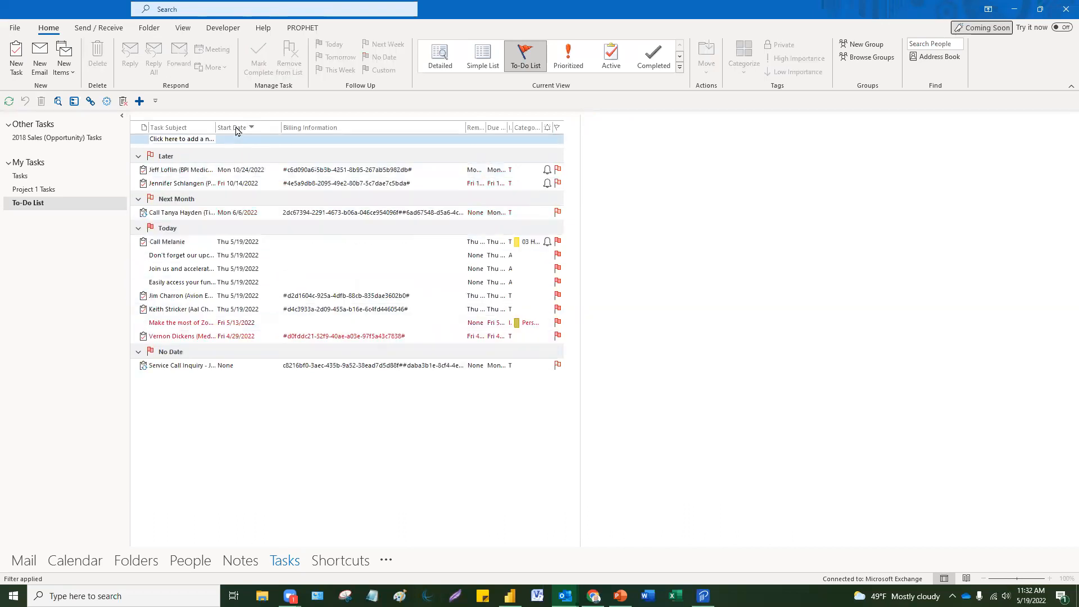
left_click(236, 129)
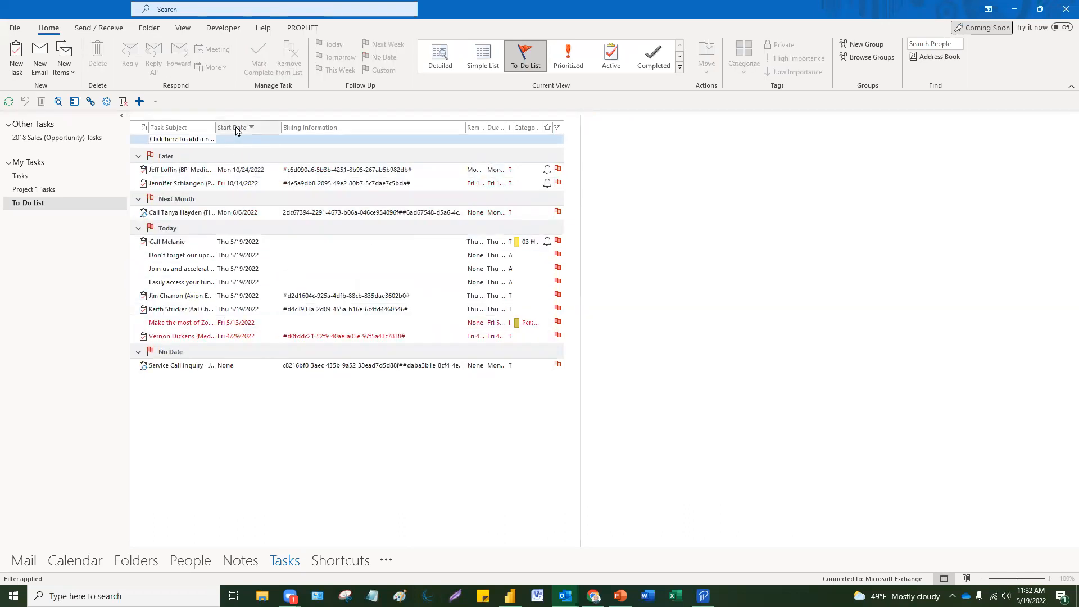
left_click(199, 128)
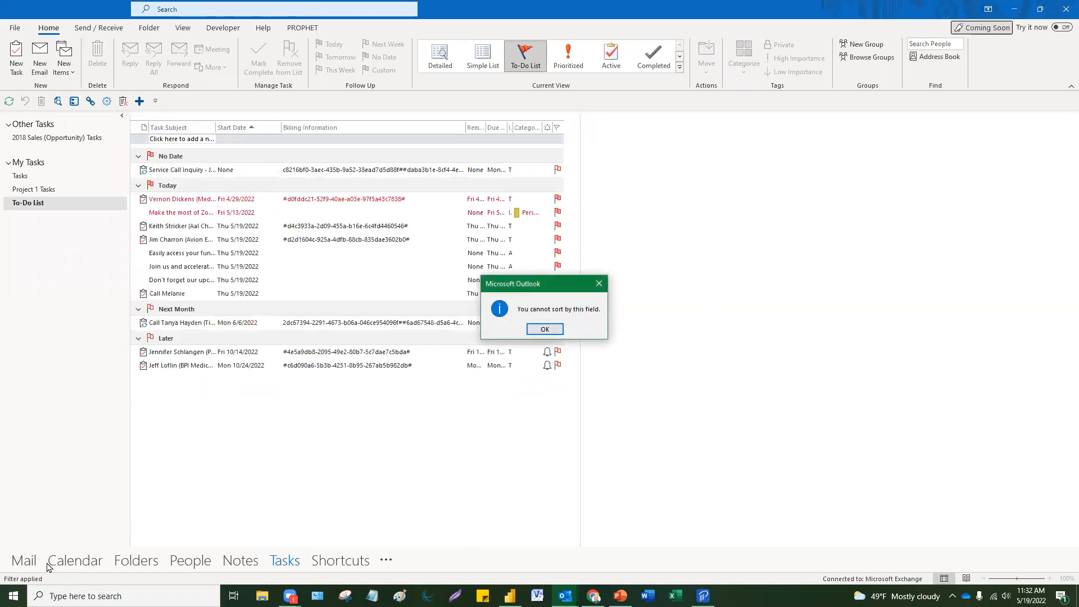
left_click(545, 329)
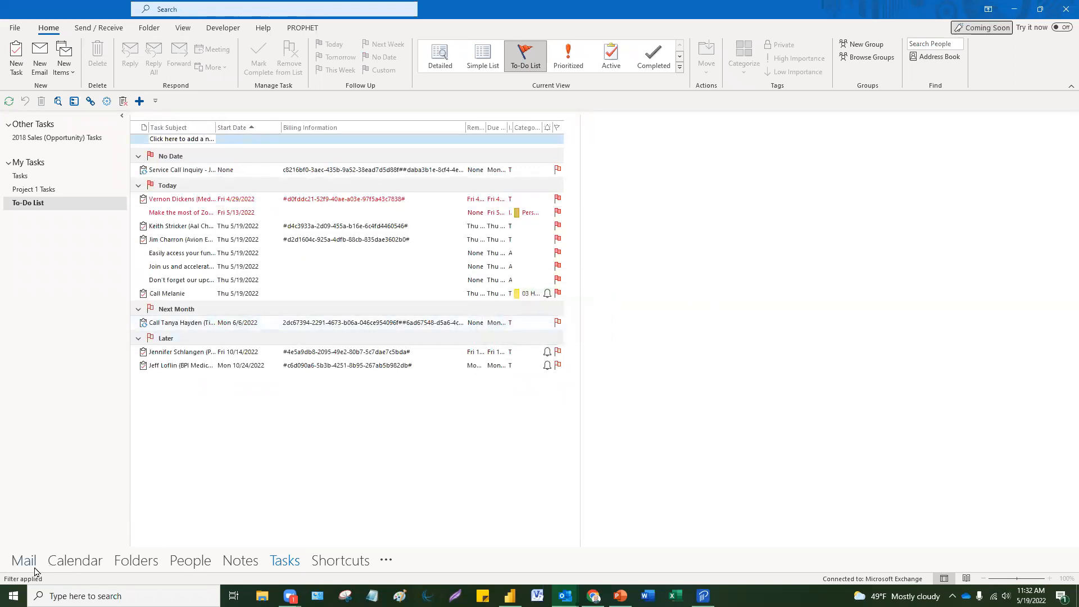
Step: In the May 16–20 work week, open and close Thursday's 1:00 PM appointment and check nearby slots
left_click(67, 564)
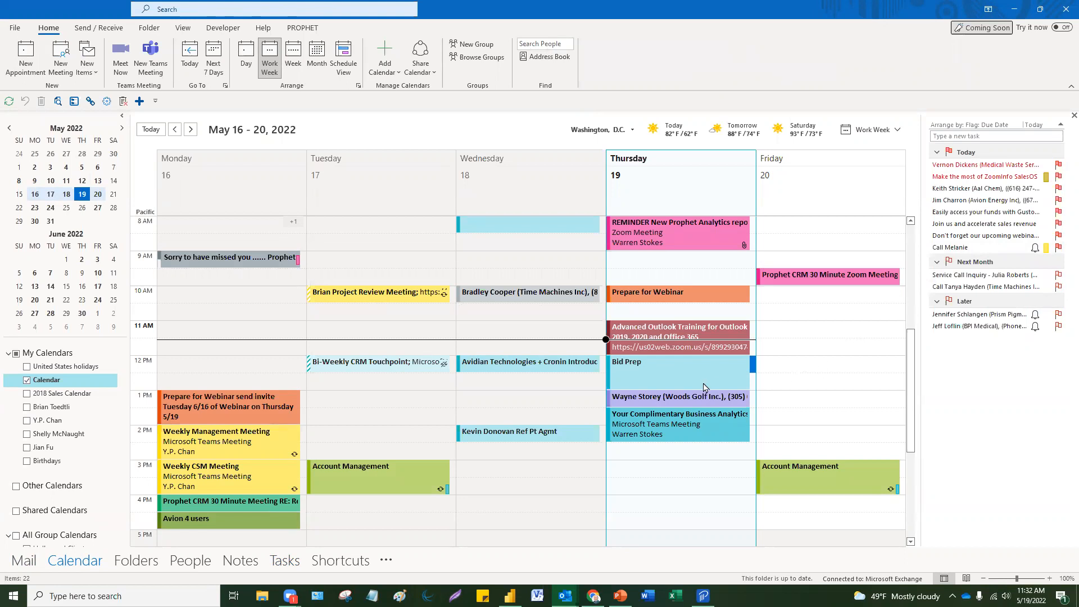
mouse_move(660, 402)
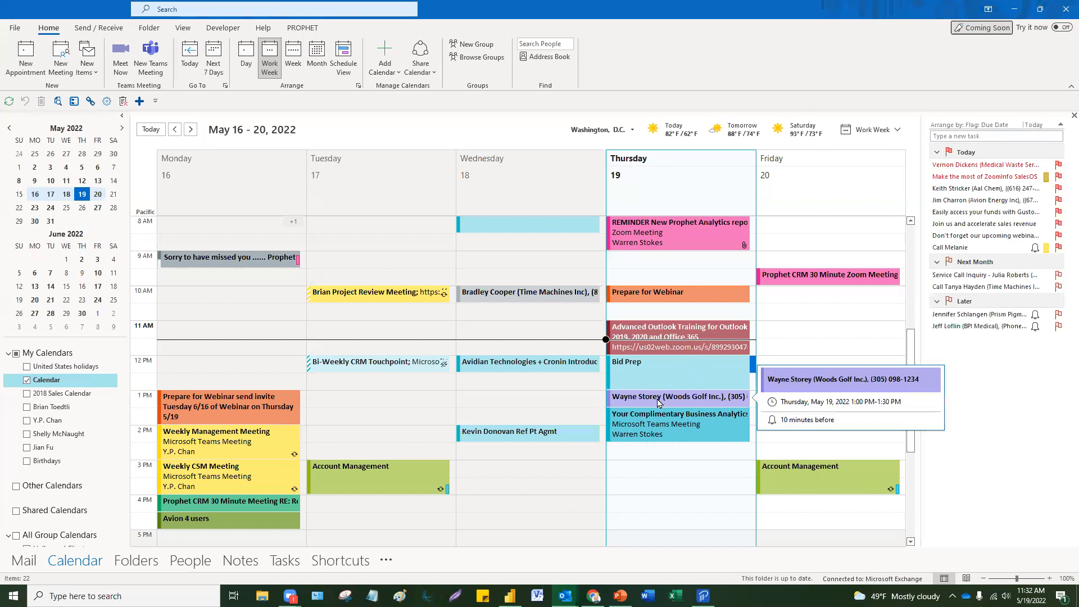
double_click(659, 403)
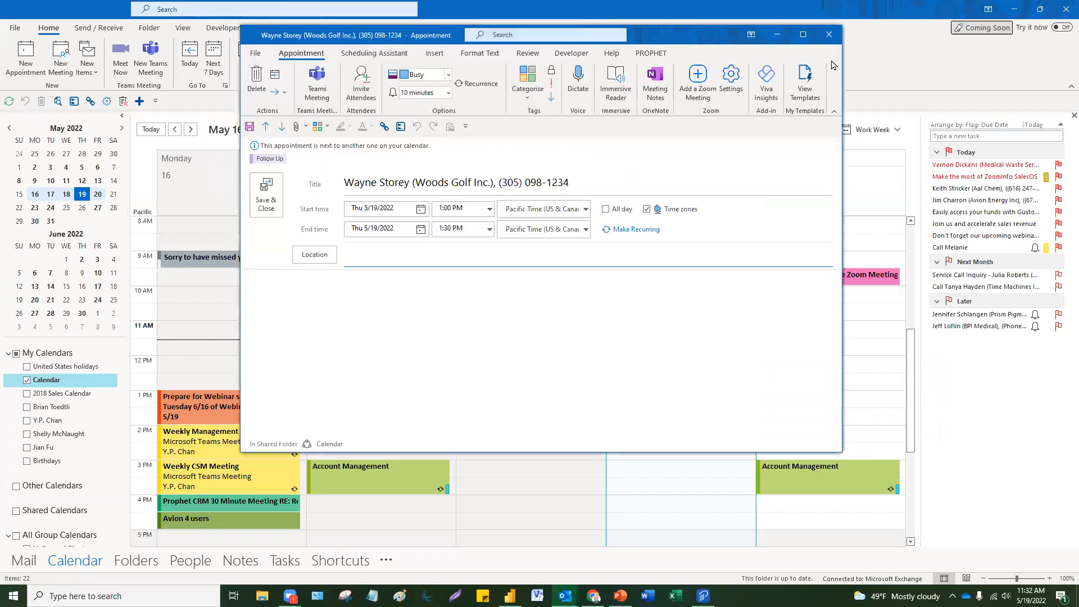
left_click(829, 35)
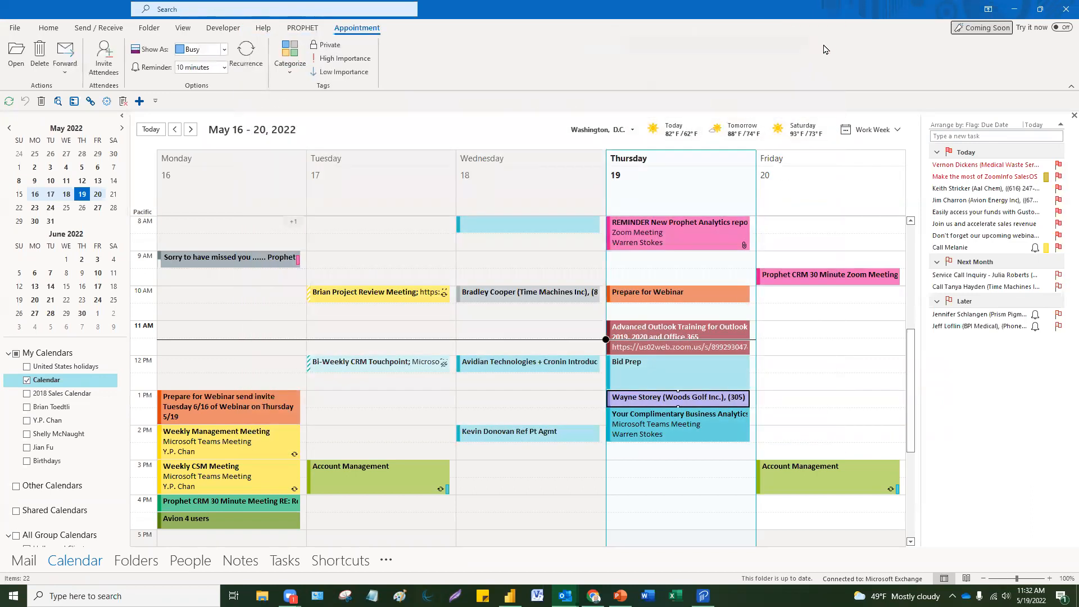
mouse_move(682, 381)
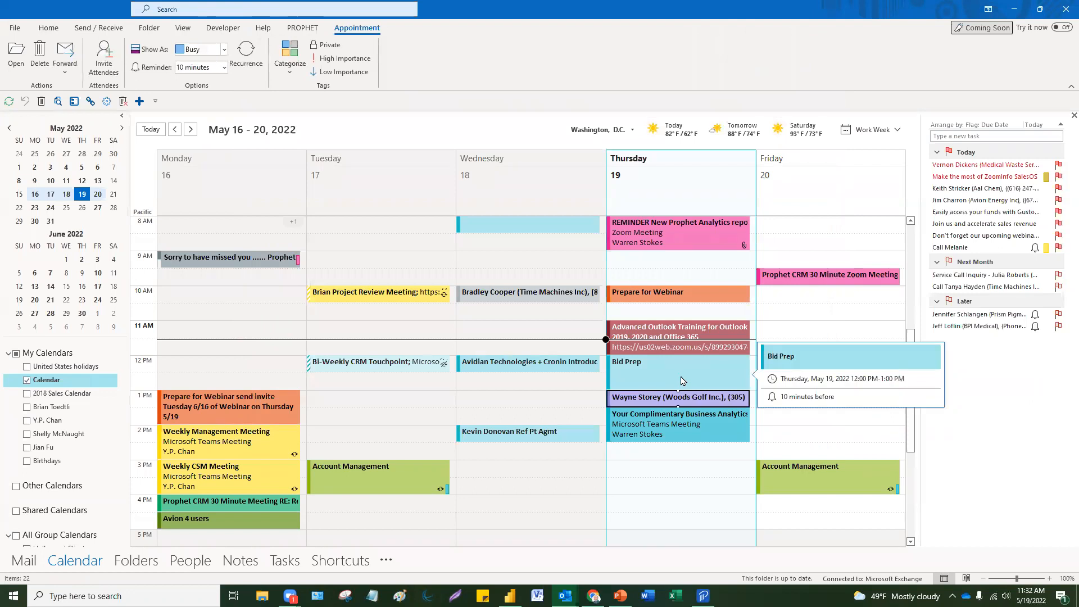
left_click(642, 466)
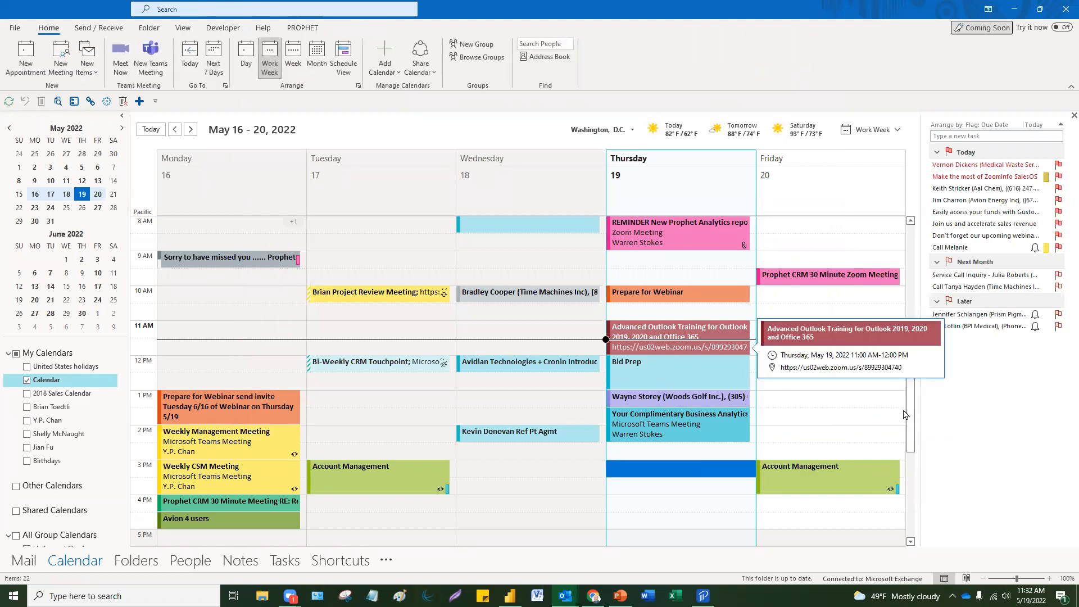
left_click(827, 419)
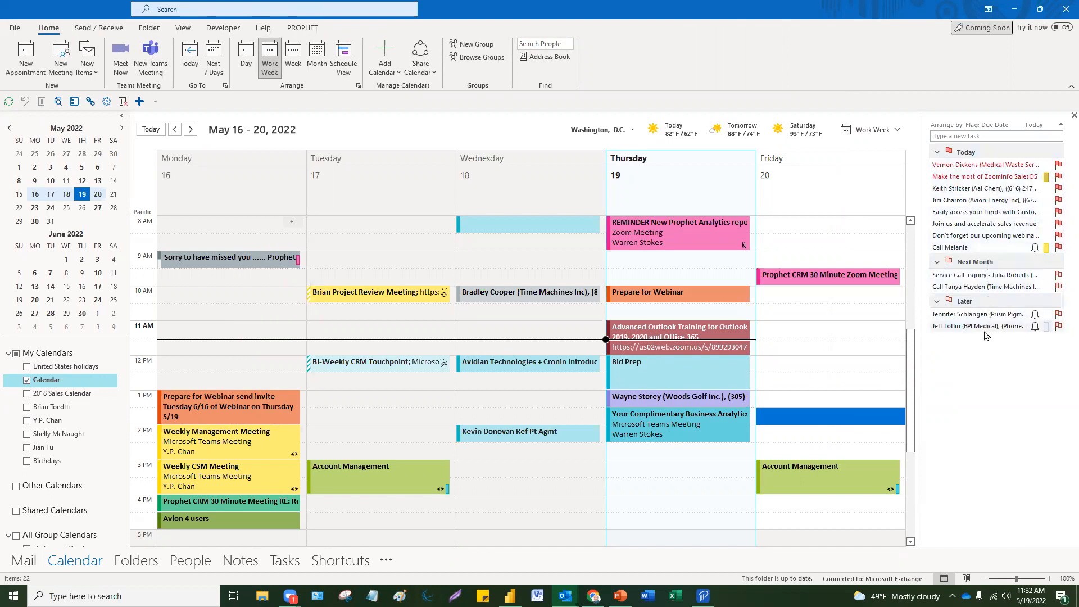
mouse_move(984, 335)
Step: Open and close the ZoomInfo SalesOS task, then select other tasks in the Today group
double_click(978, 177)
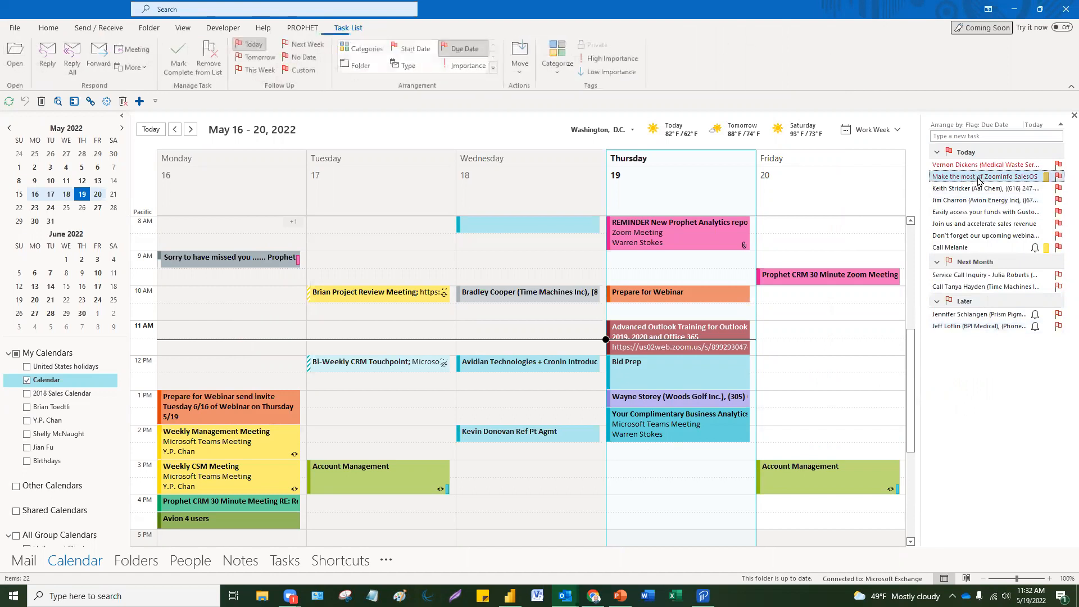
key("Escape")
left_click(964, 200)
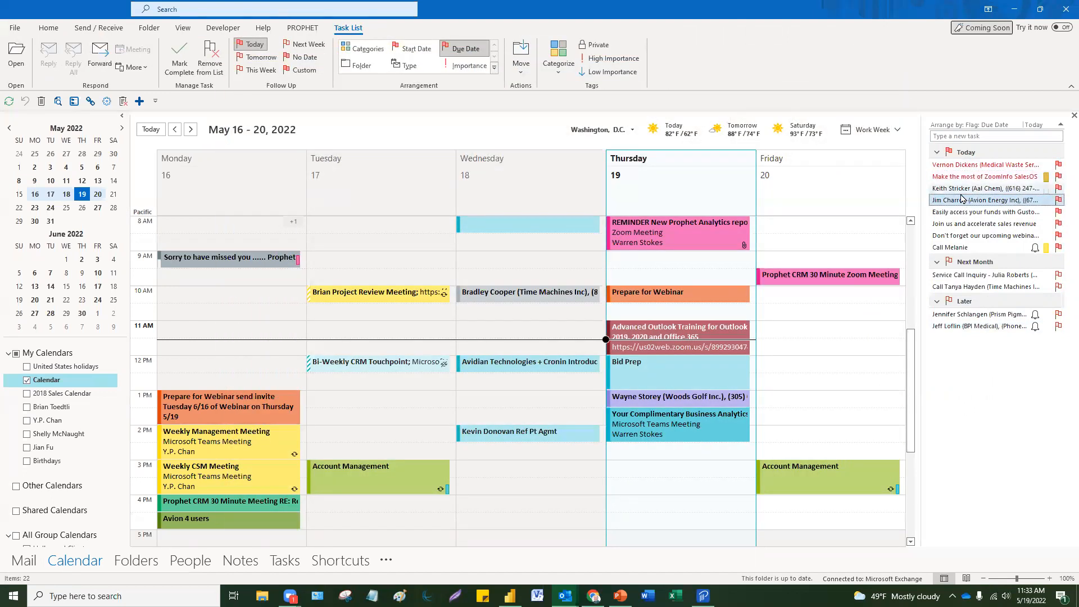
left_click(967, 225)
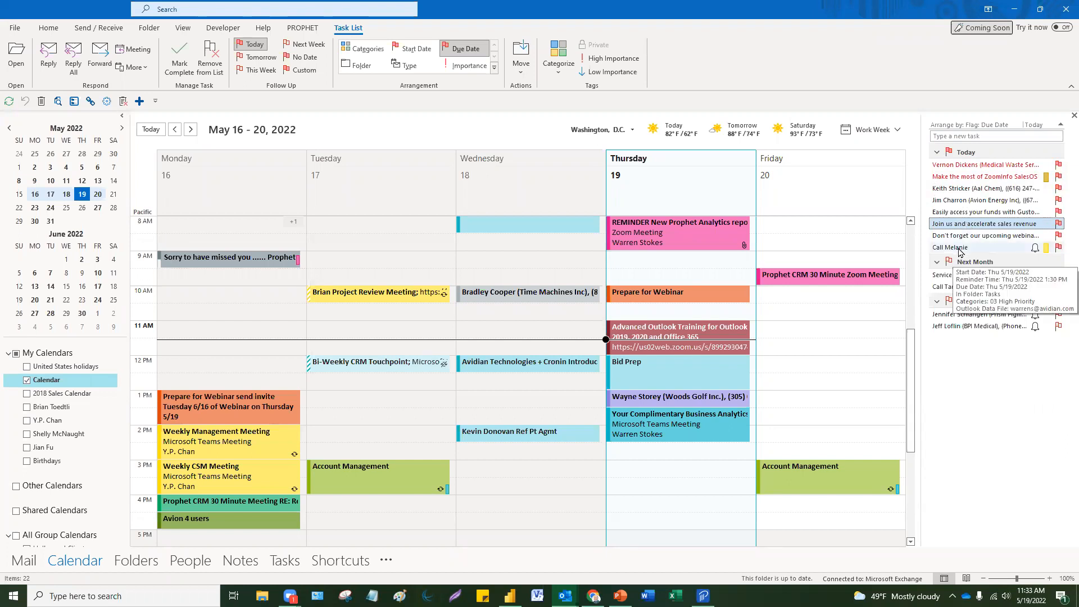
Step: Change the call task's start date to Wednesday, May 18, 2022 and save it
double_click(960, 248)
left_click(359, 282)
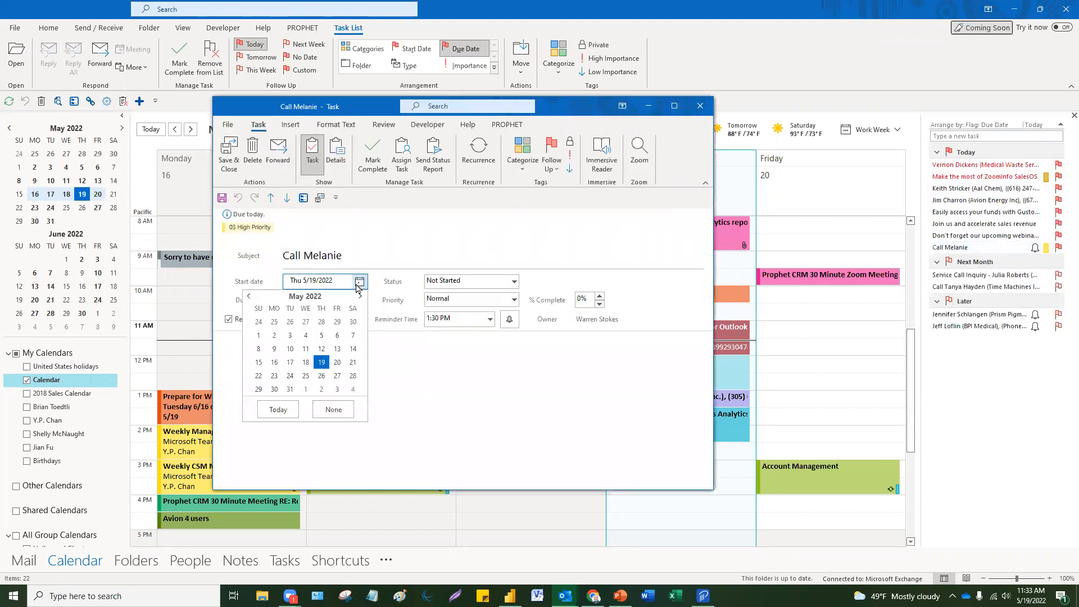
left_click(305, 362)
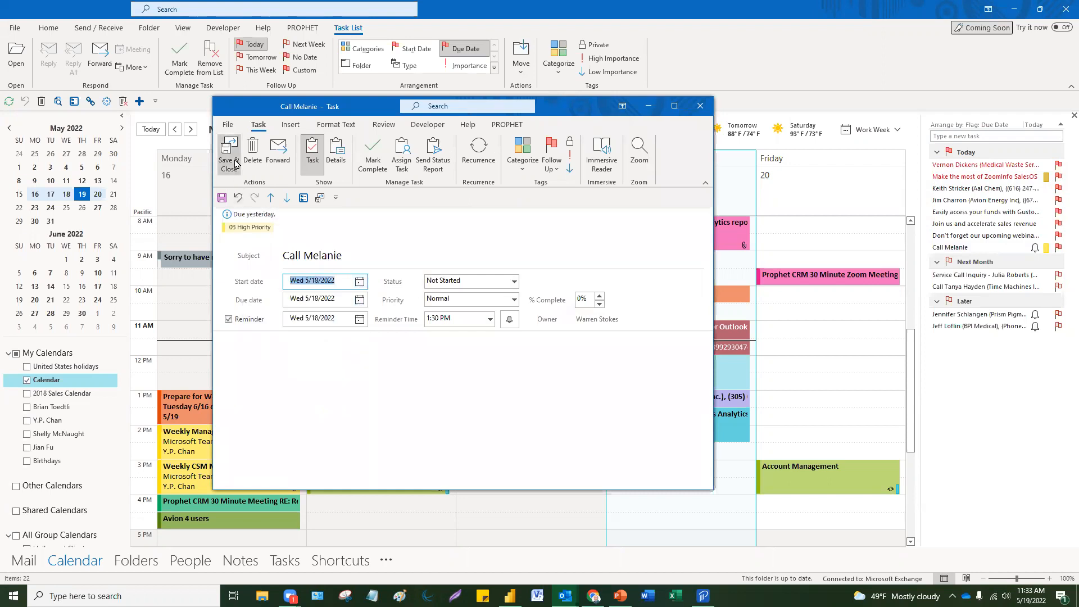
left_click(228, 152)
left_click(842, 352)
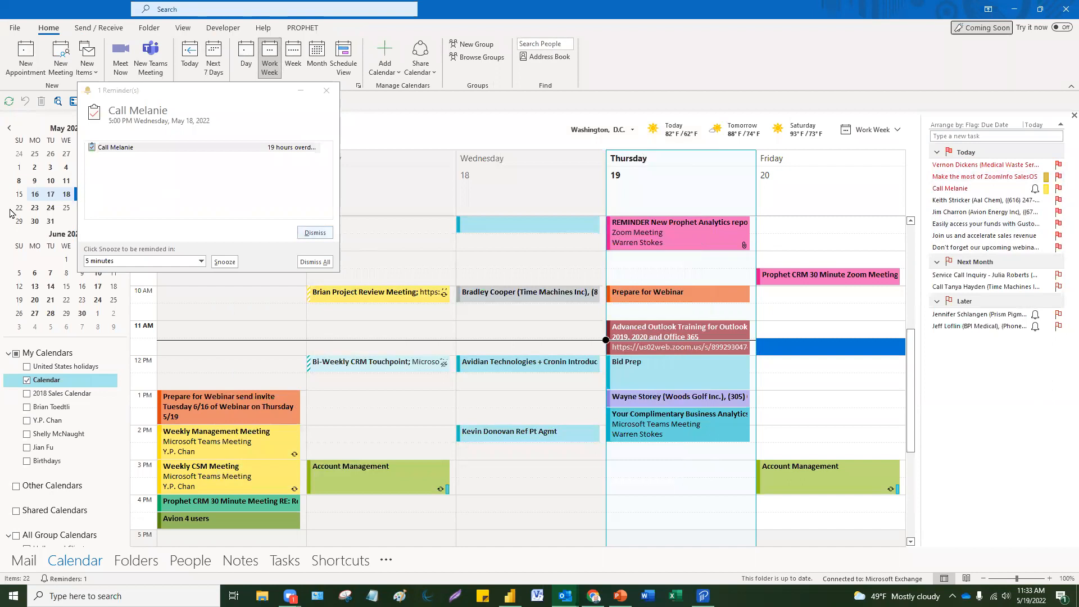
Step: Dismiss all reminders and step through the mini-calendar weeks, ending on May 23–27
left_click(323, 260)
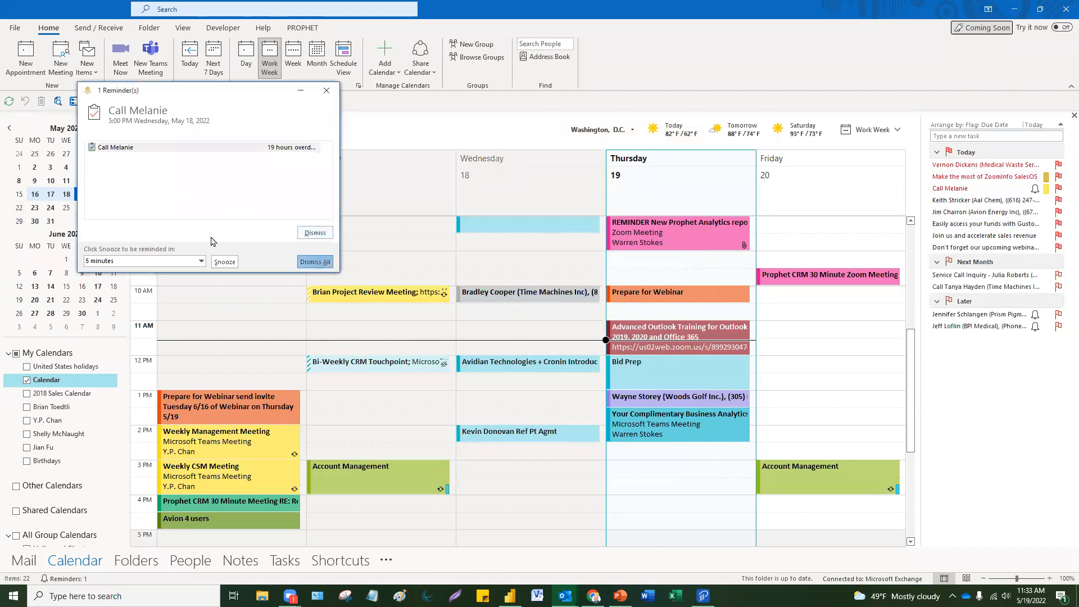
left_click(35, 208)
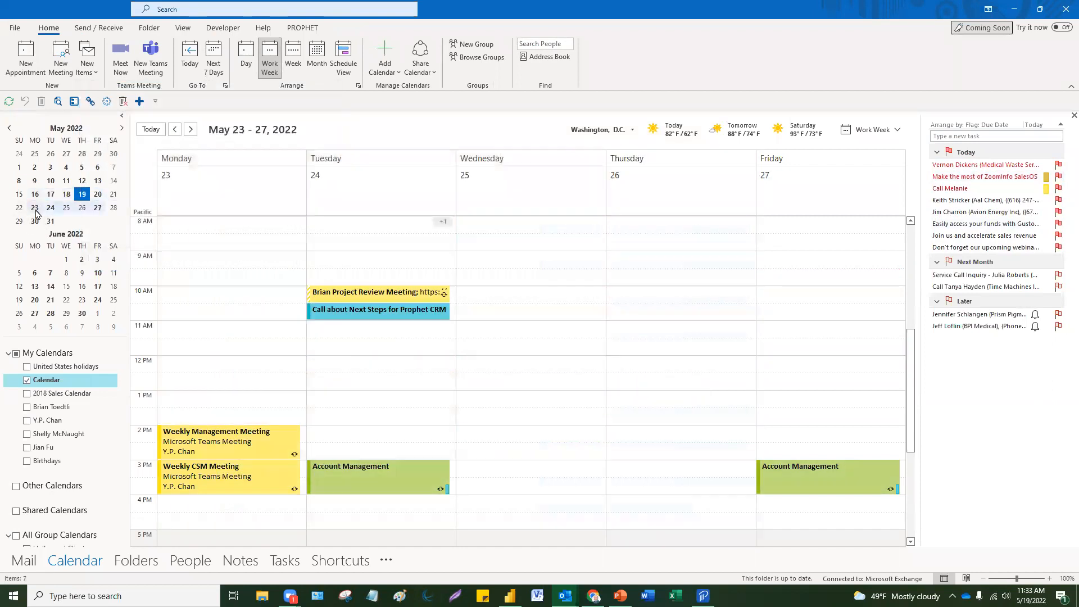
left_click(36, 195)
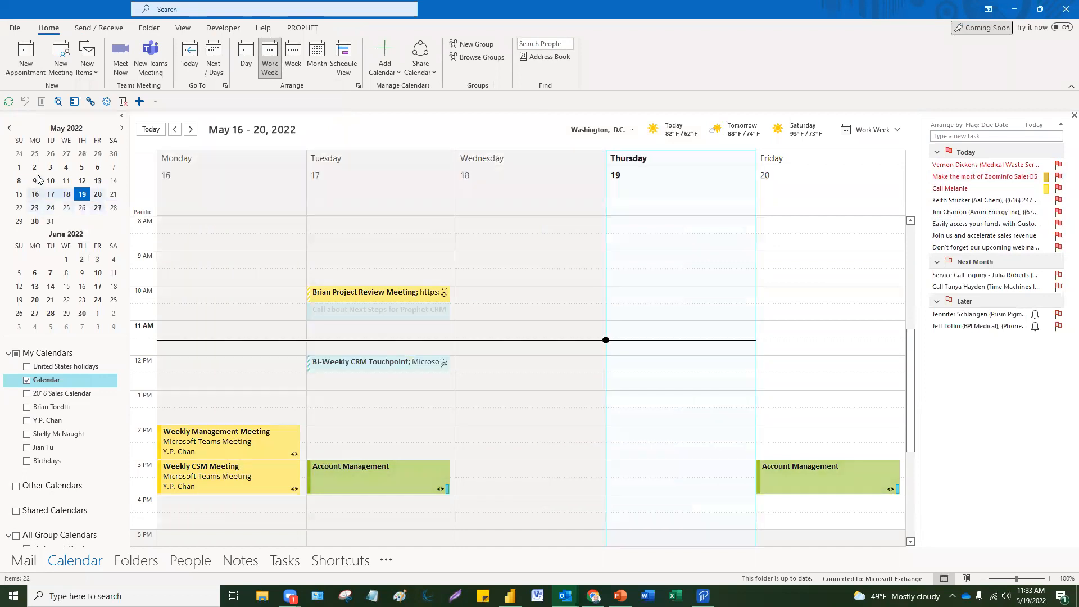
left_click(35, 181)
left_click(35, 194)
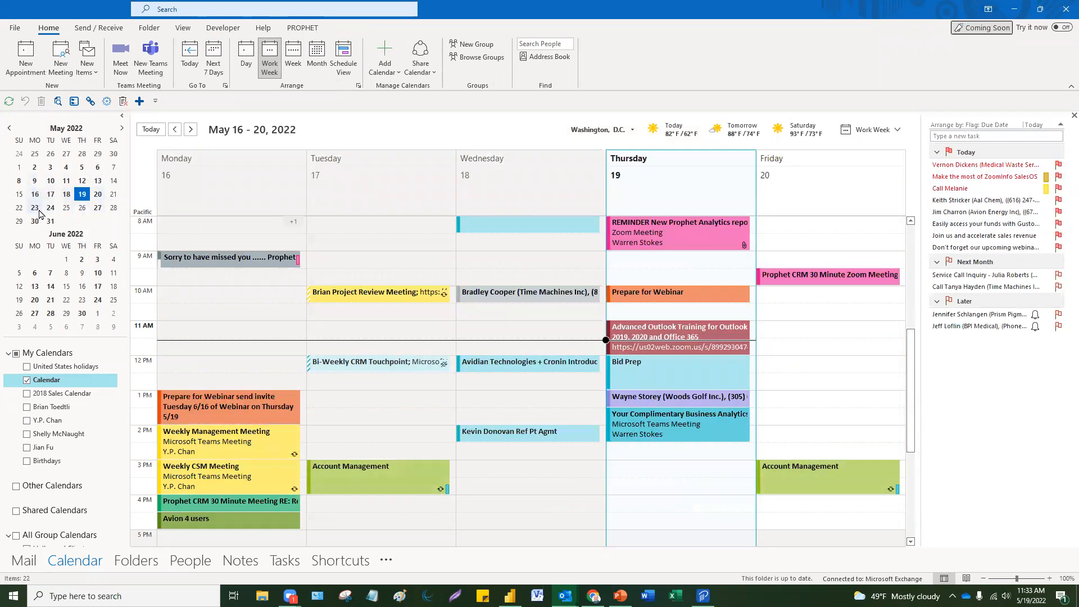
left_click(34, 207)
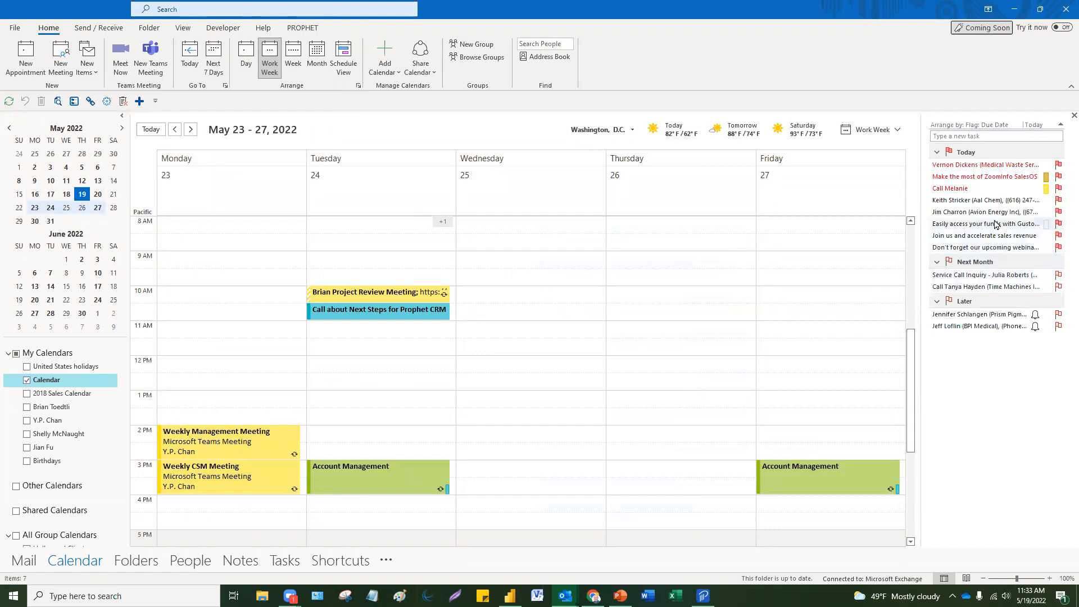
mouse_move(996, 224)
mouse_move(621, 597)
left_click(621, 545)
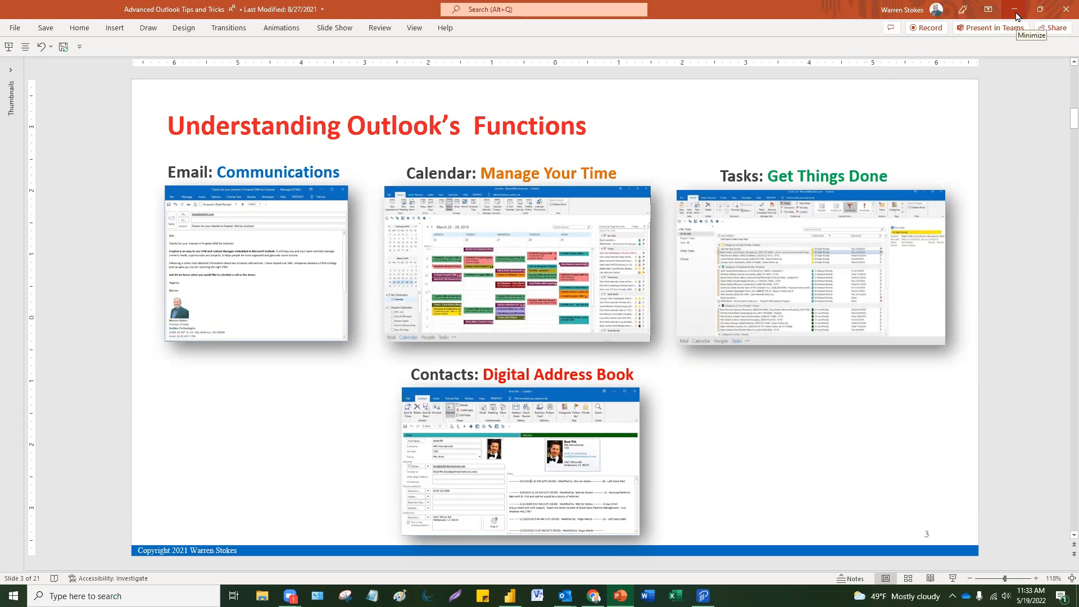
left_click(1017, 16)
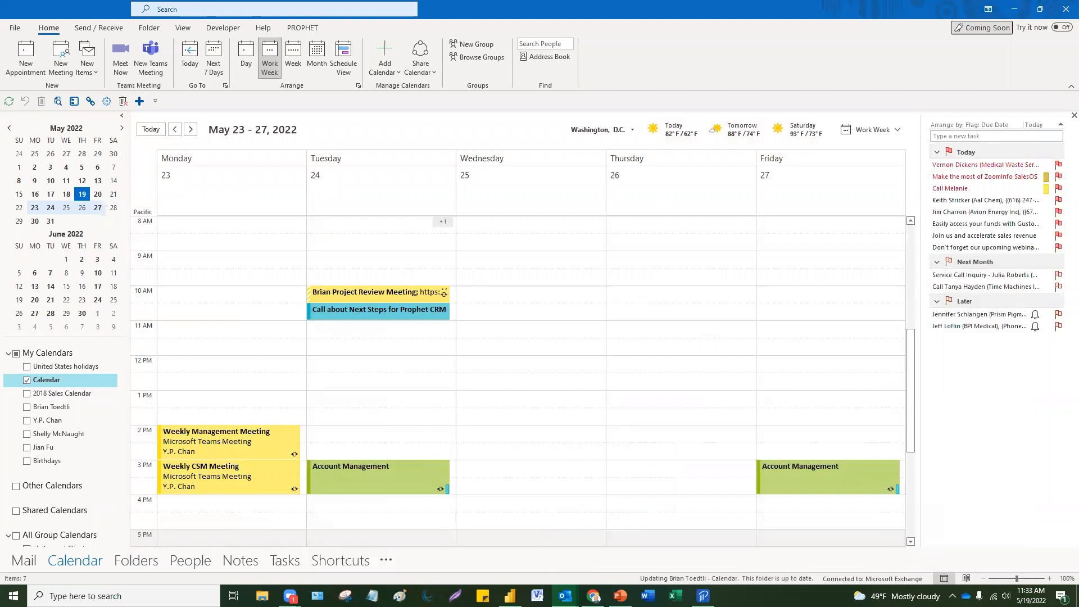
Step: Switch to Mail and open the Contact Manager favorite with its 00 - Hollywood Contacts records
left_click(24, 560)
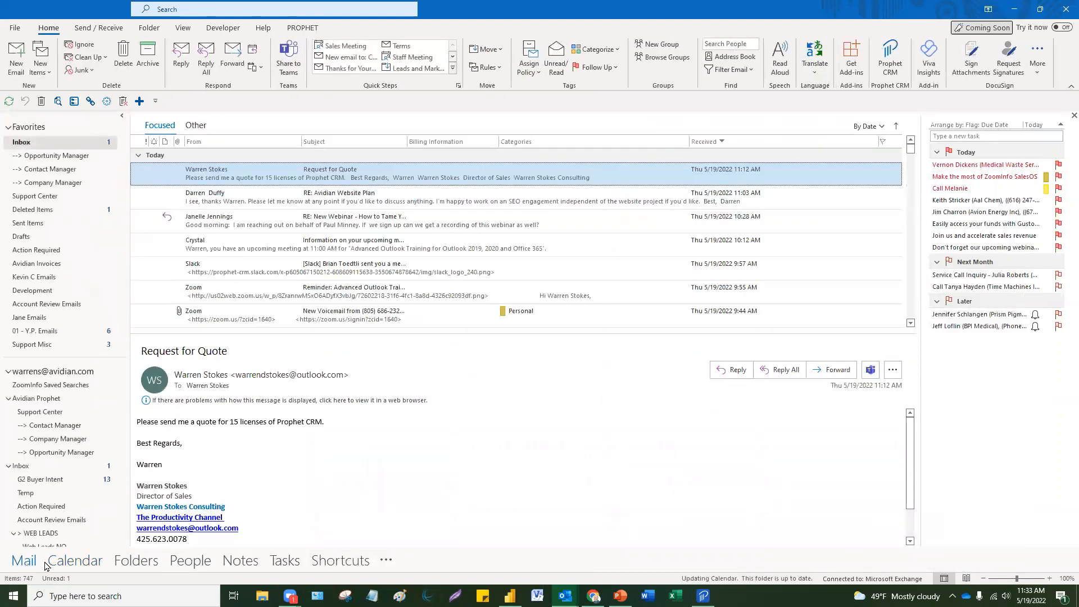
left_click(66, 171)
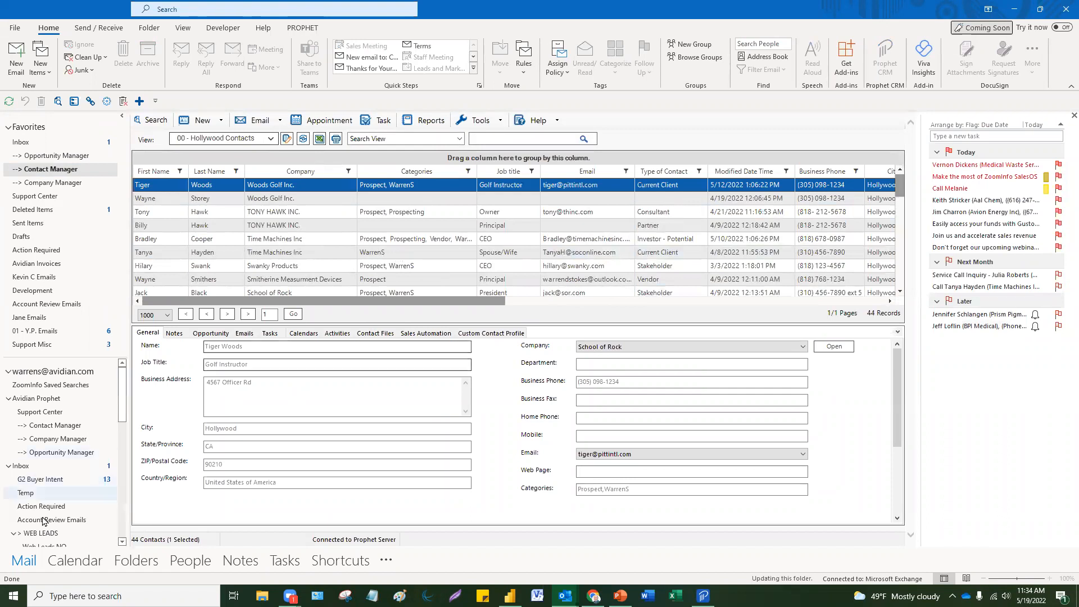
Step: Go to People and preview the contacts in the Business Card view
left_click(192, 561)
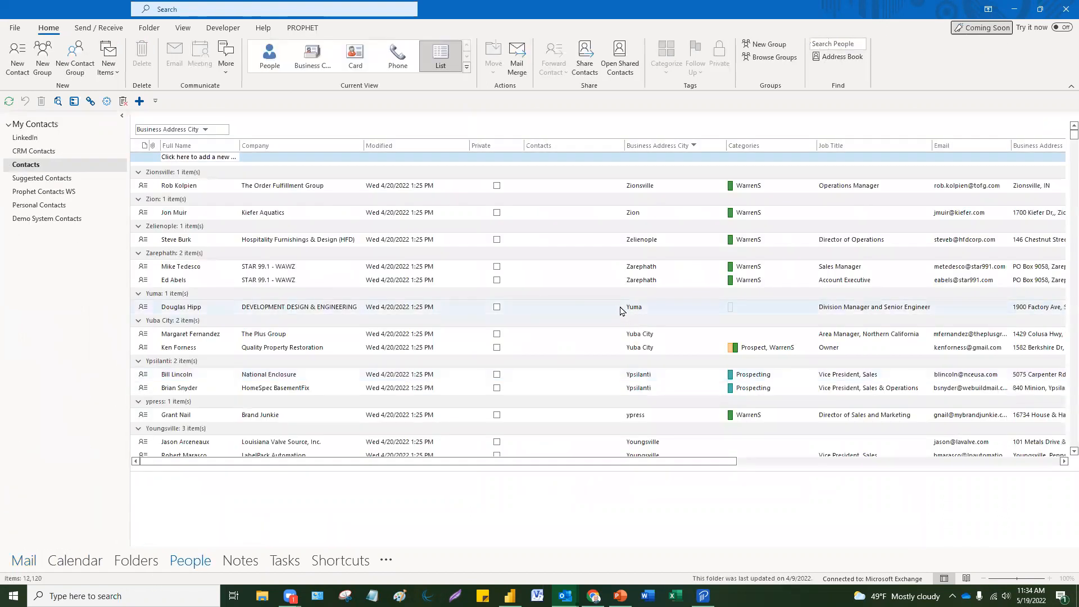
left_click(191, 562)
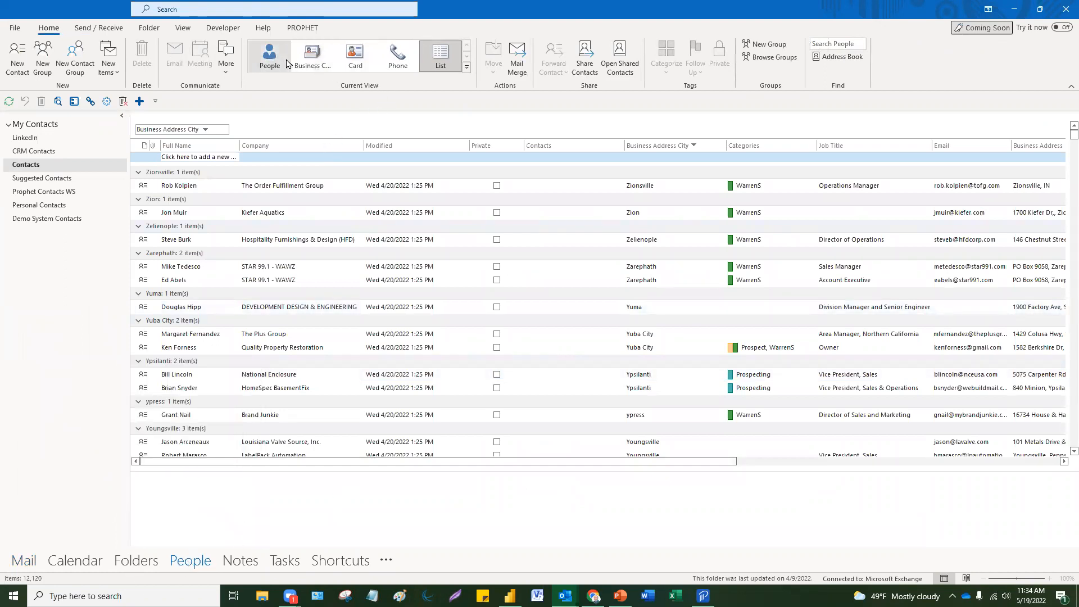
left_click(367, 88)
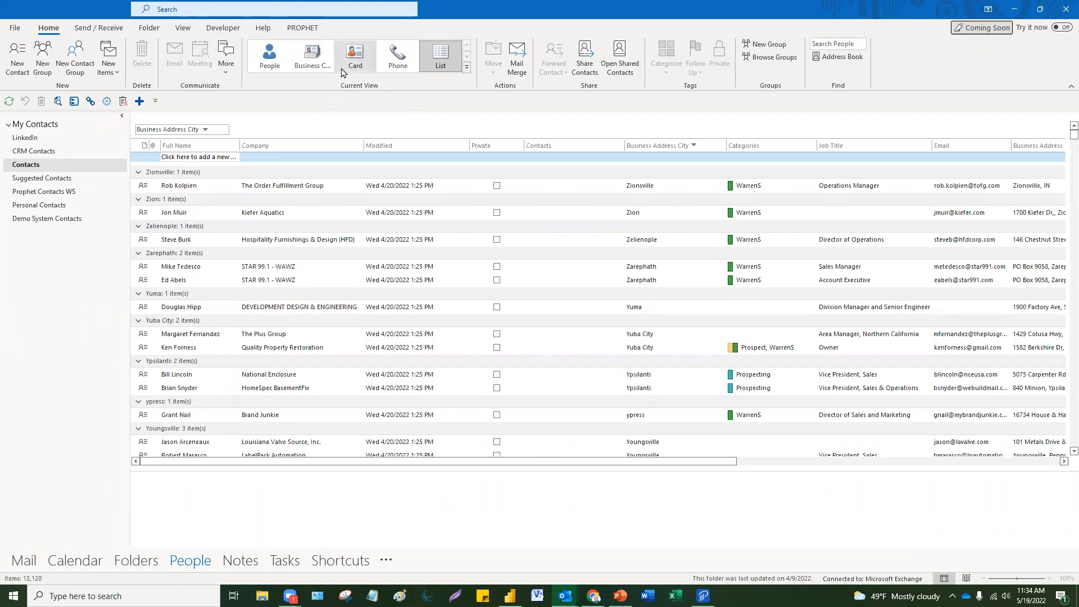
left_click(312, 61)
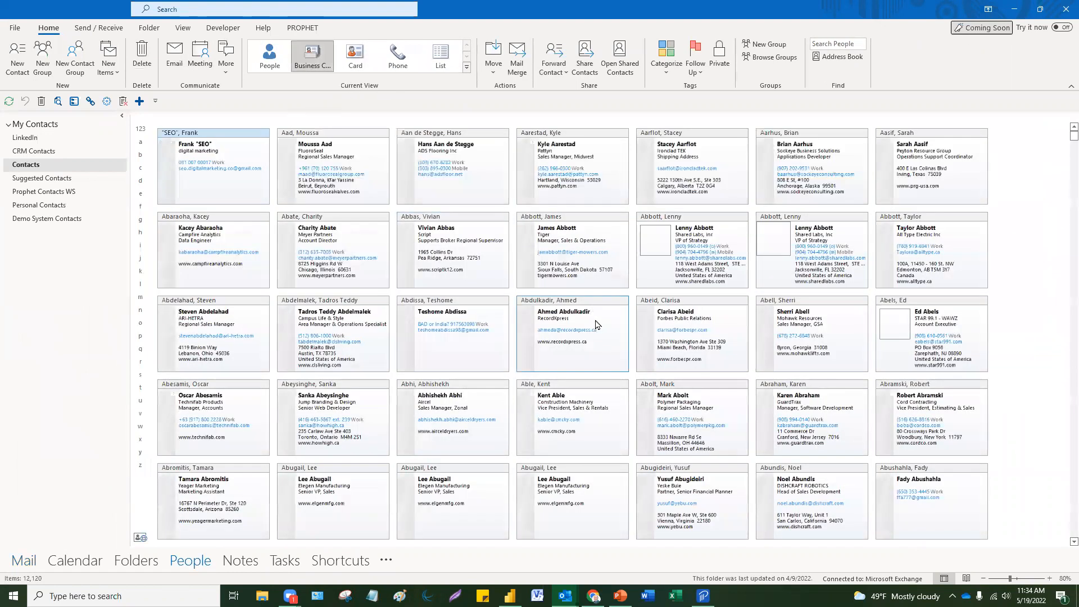
scroll(593, 328, "down", 4)
scroll(593, 328, "up", 5)
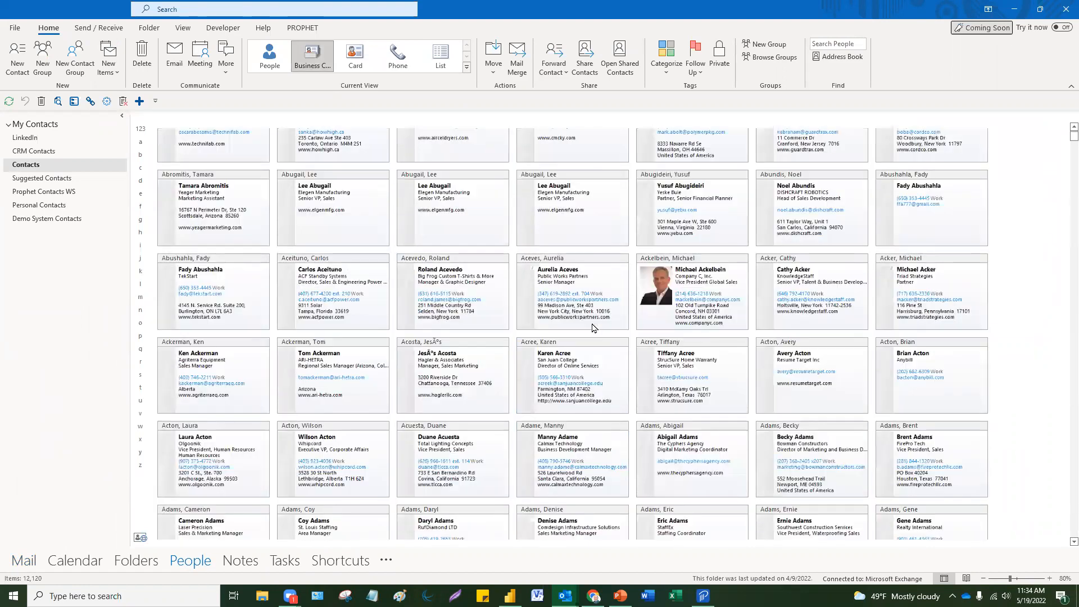
scroll(593, 328, "down", 5)
scroll(579, 330, "up", 4)
Step: Cycle through the Card and Phone views, ending on the List view grouped by business city
left_click(355, 66)
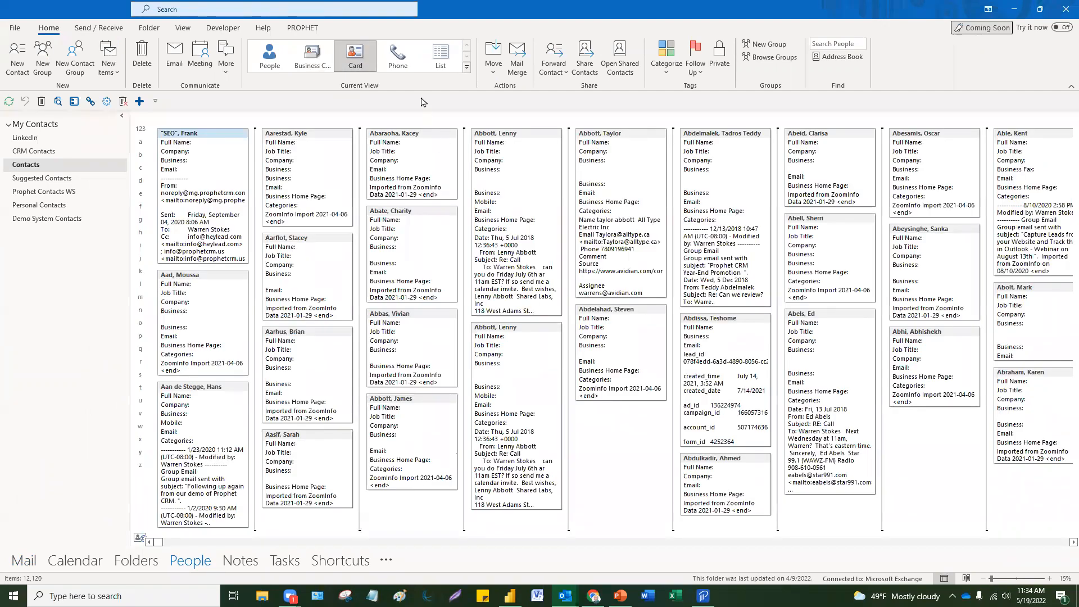
left_click(401, 61)
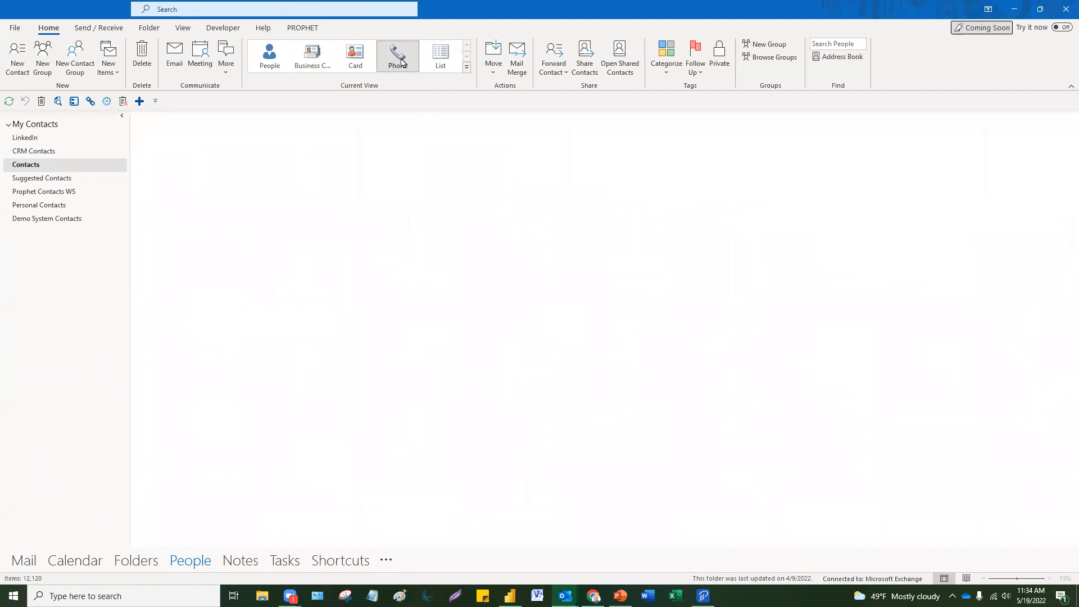
left_click(441, 57)
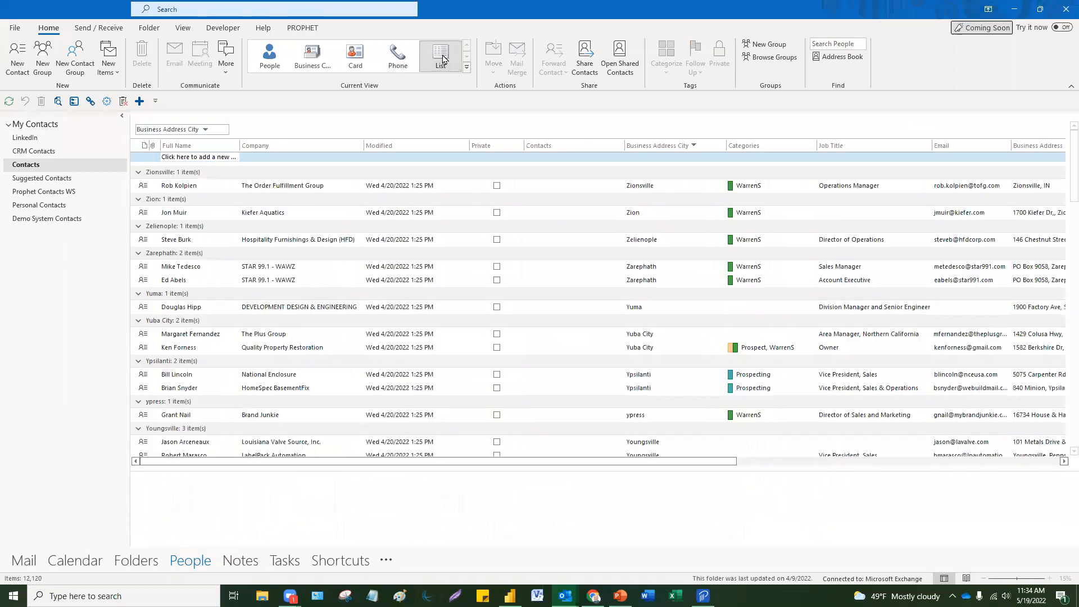
scroll(575, 388, "down", 6)
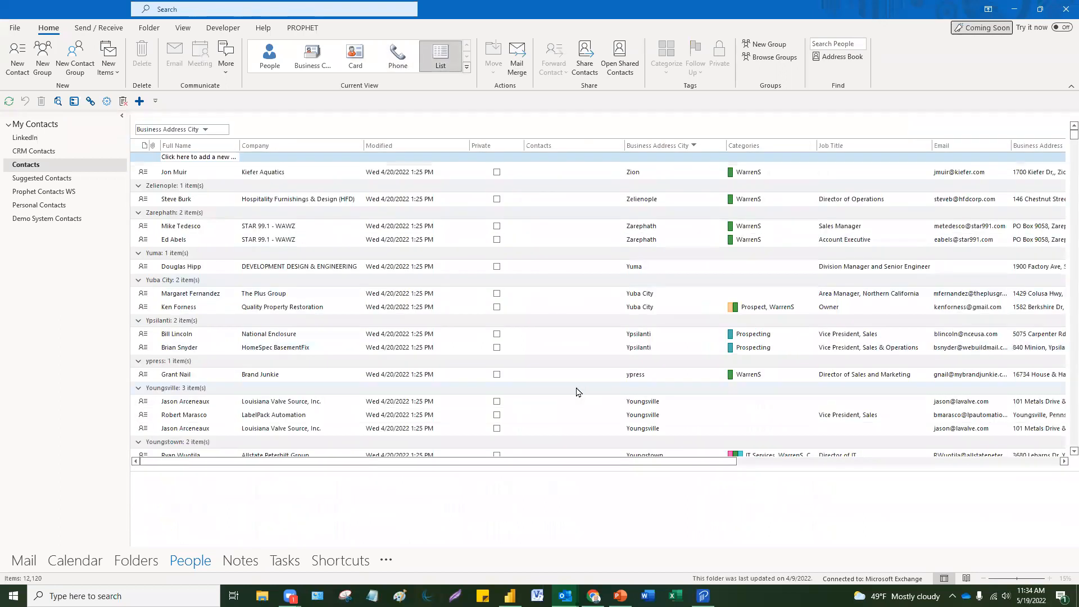
scroll(575, 391, "up", 6)
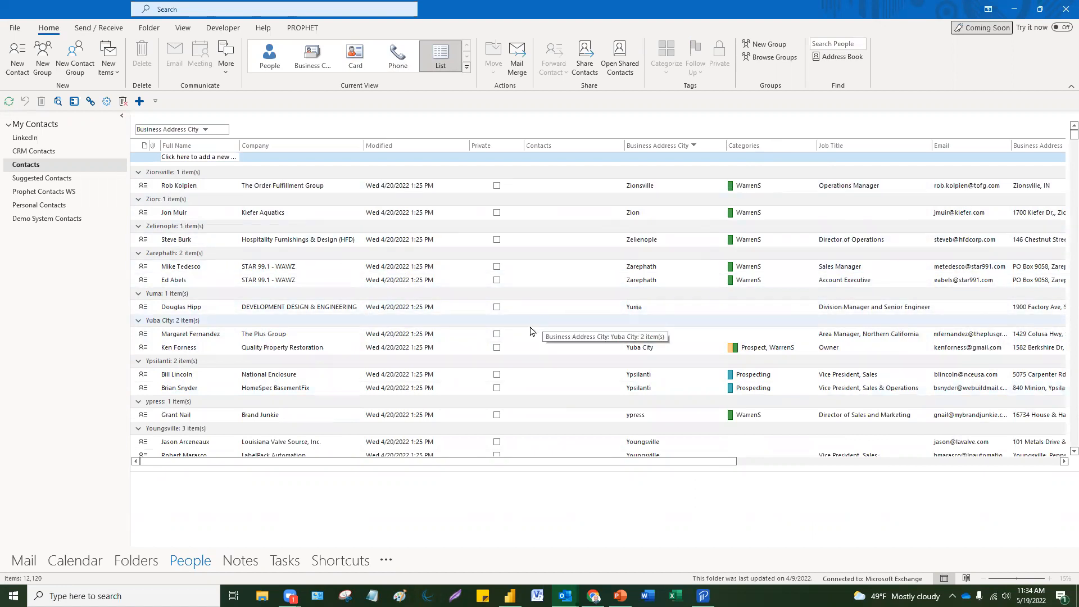
Step: Select the AllSearch Professional Staffing and York contacts and assign them the Constituent category
scroll(528, 337, "down", 5)
scroll(526, 340, "up", 5)
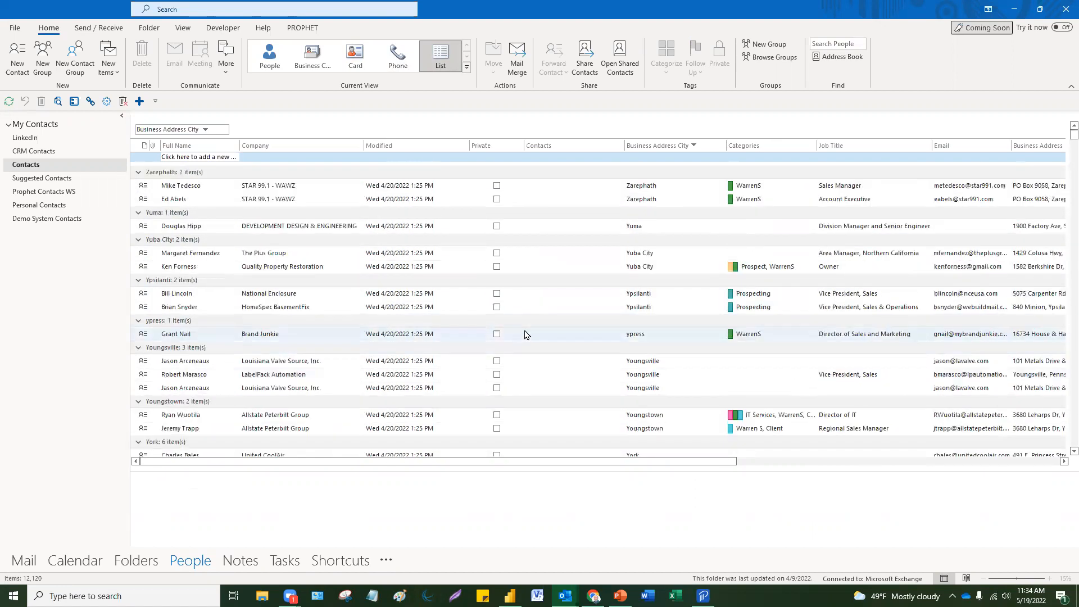
scroll(527, 335, "down", 6)
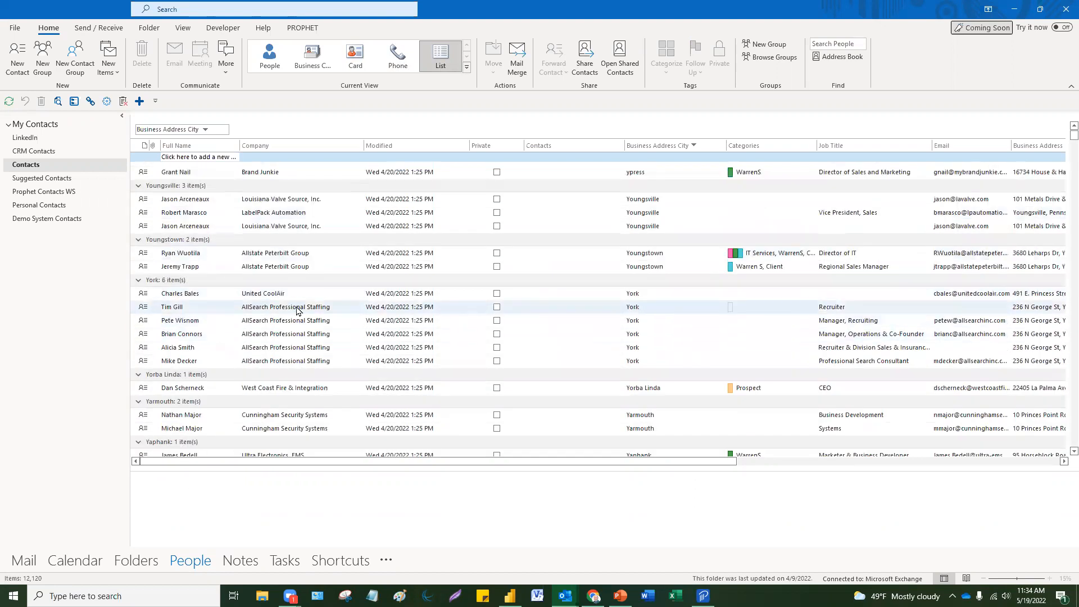
left_click(297, 311)
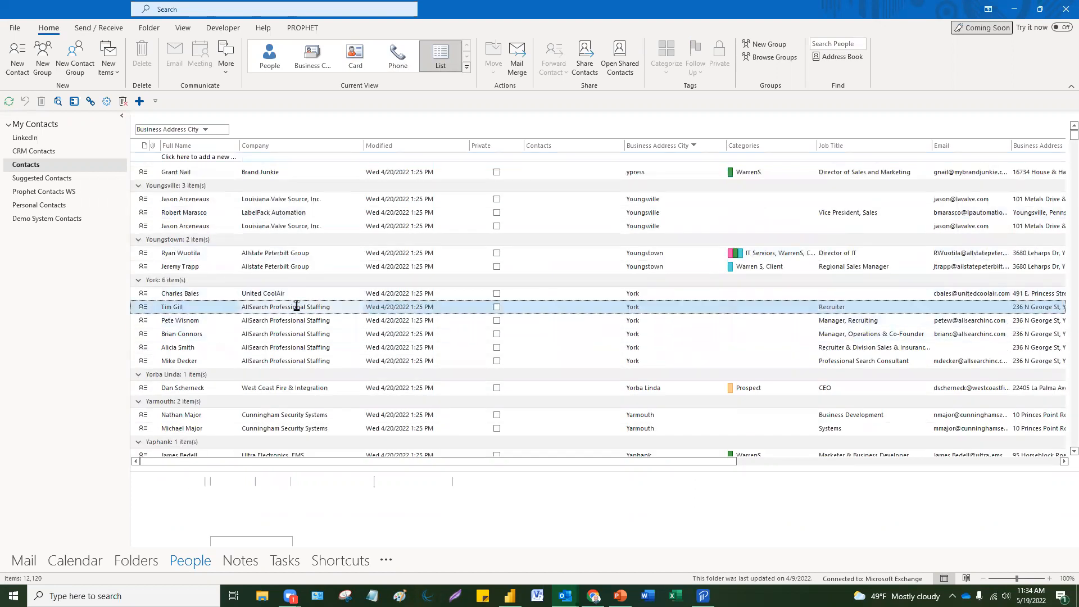
left_click(290, 348, "shift")
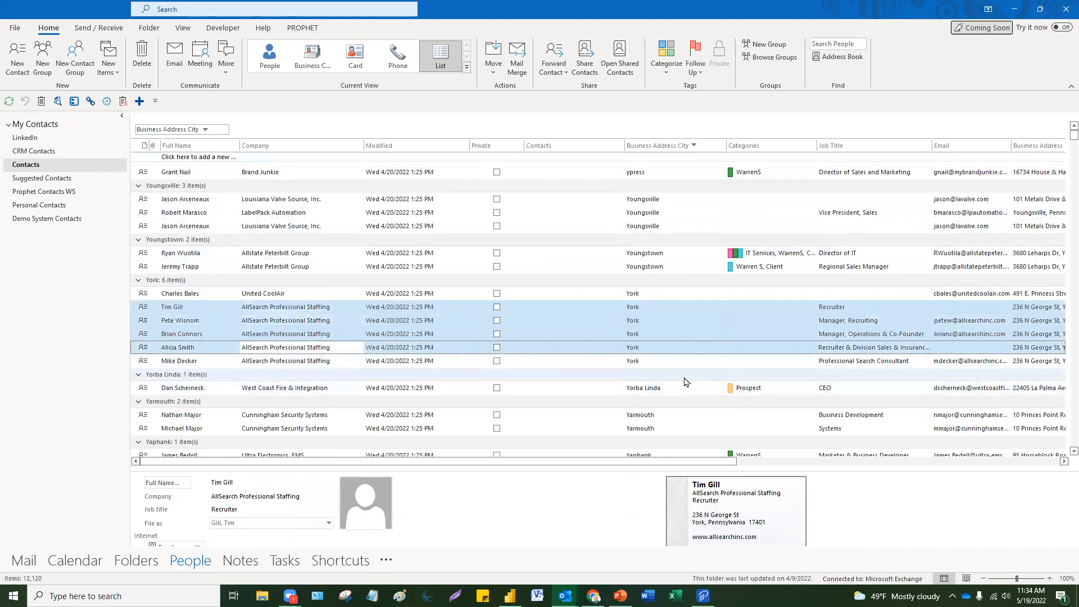
right_click(789, 312)
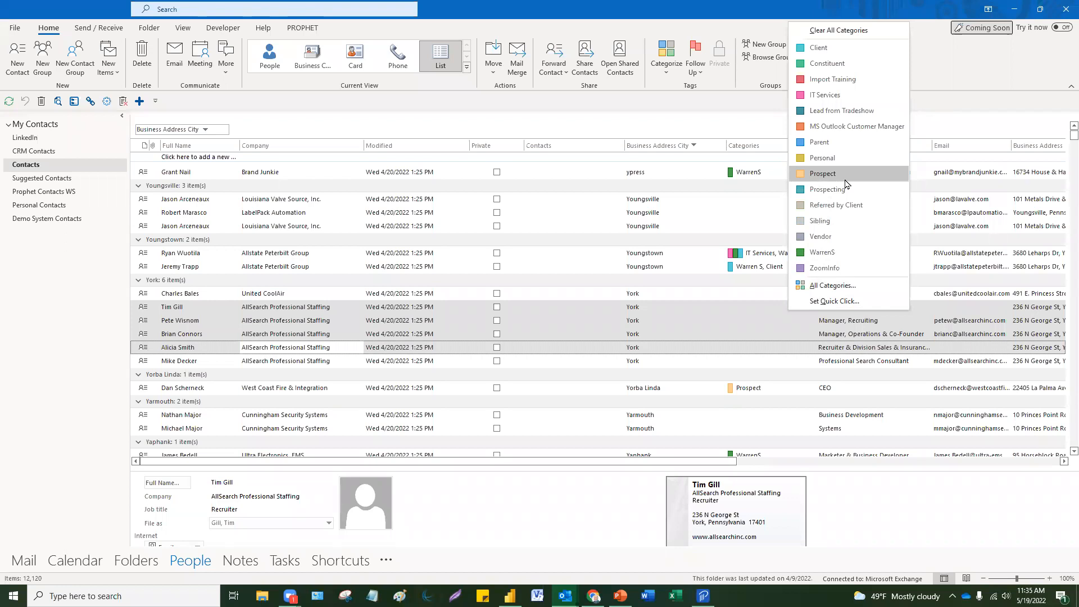
left_click(848, 69)
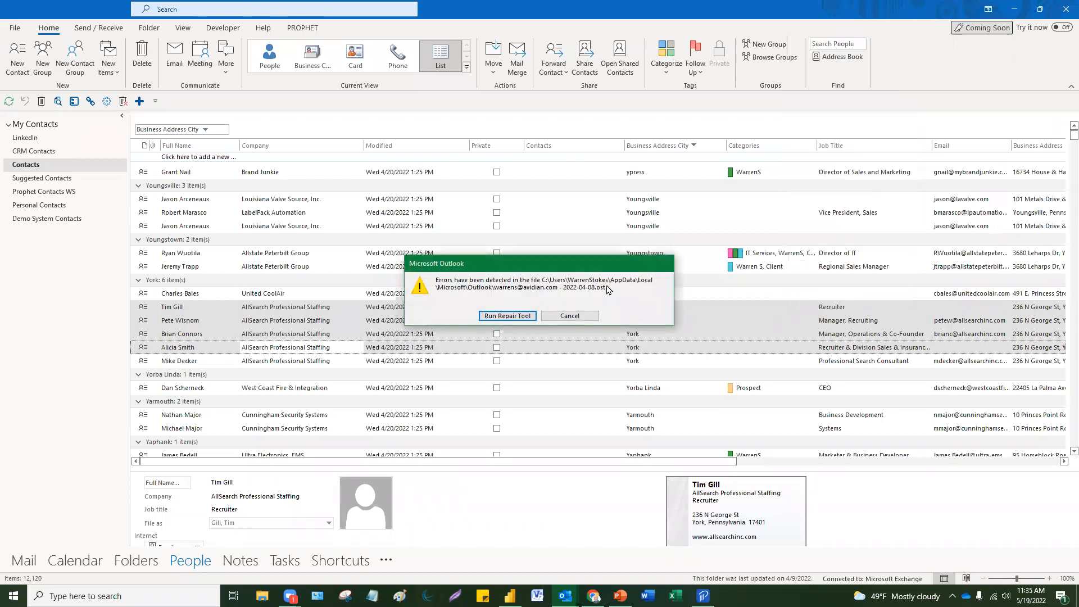
Step: Dismiss the file-error message and scroll back through the city-grouped contact list
left_click(569, 316)
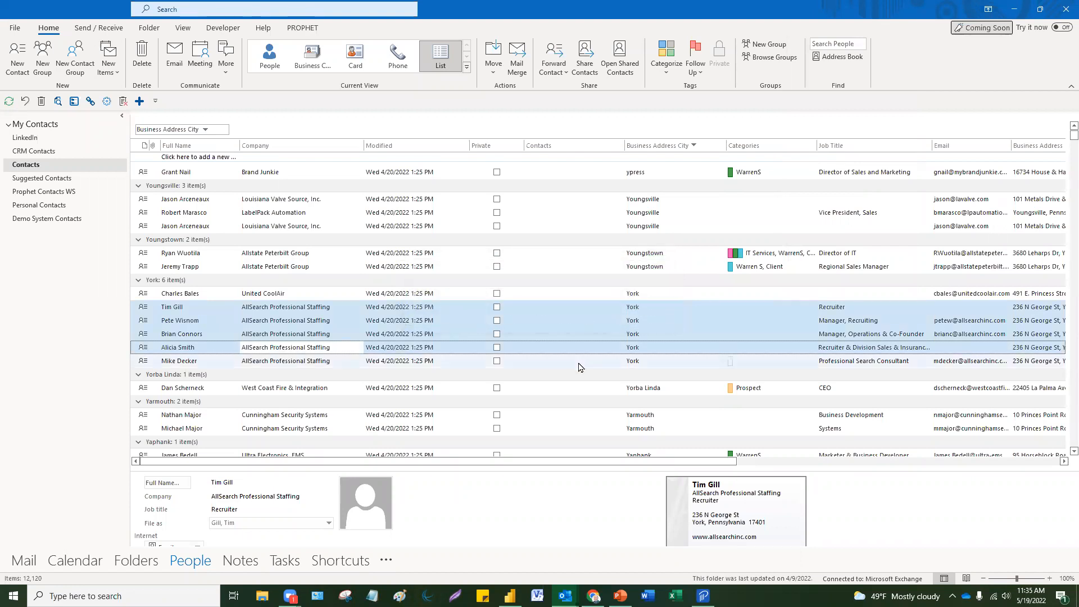
left_click(578, 362)
scroll(759, 225, "up", 6)
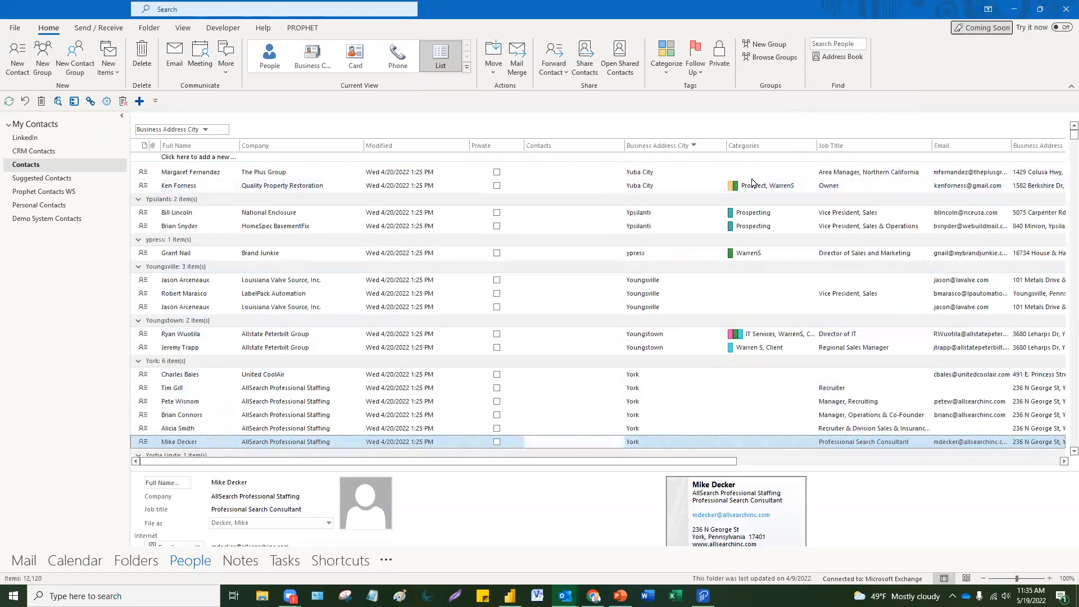
scroll(763, 225, "down", 1)
scroll(762, 225, "up", 1)
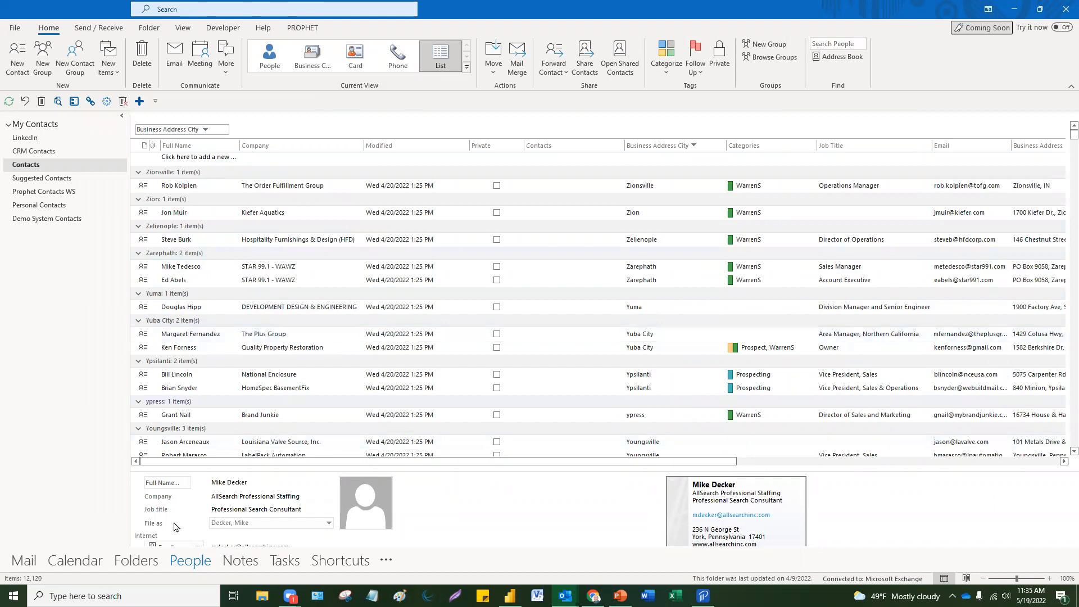
mouse_move(178, 566)
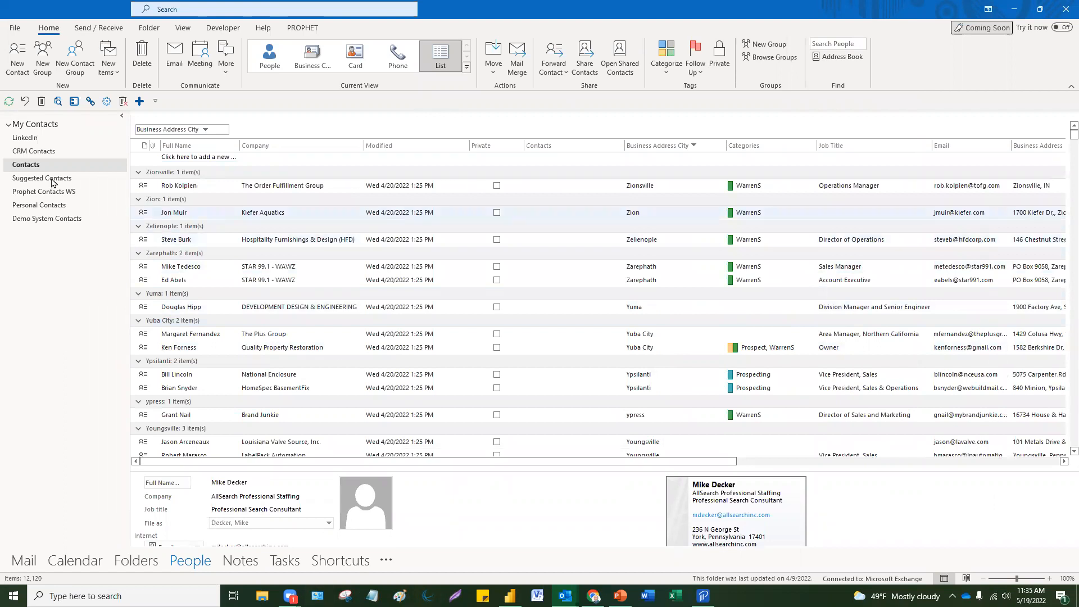
left_click(32, 139)
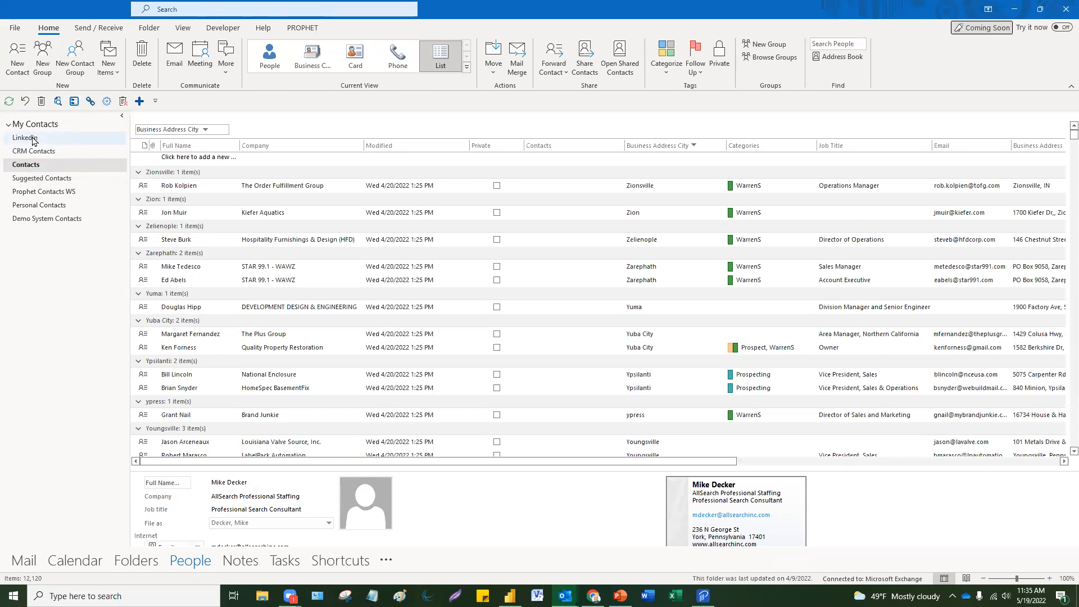
left_click(34, 141)
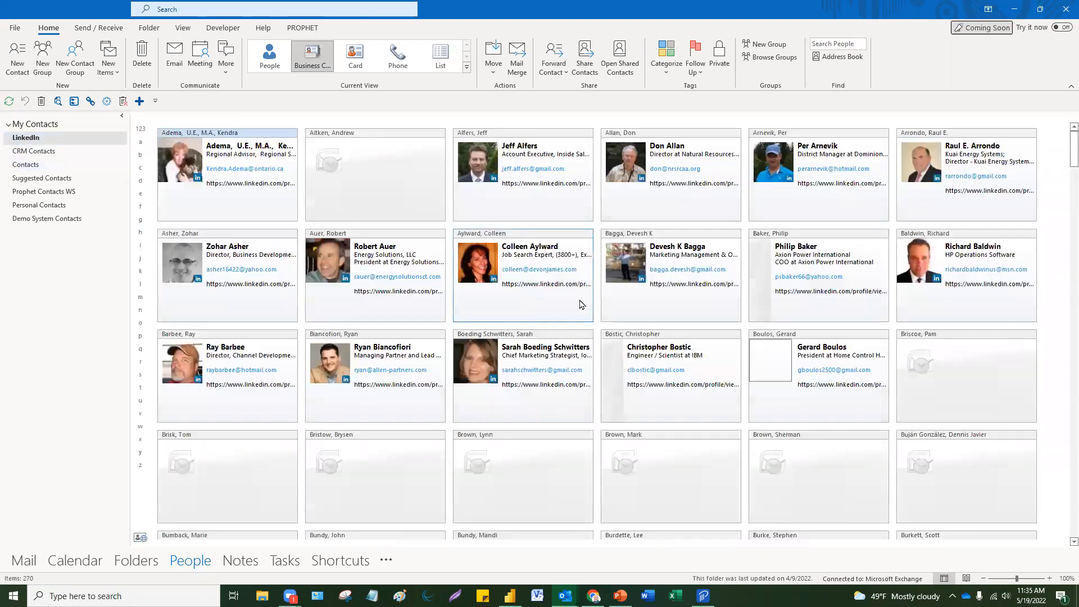
scroll(575, 333, "down", 5)
scroll(574, 333, "up", 5)
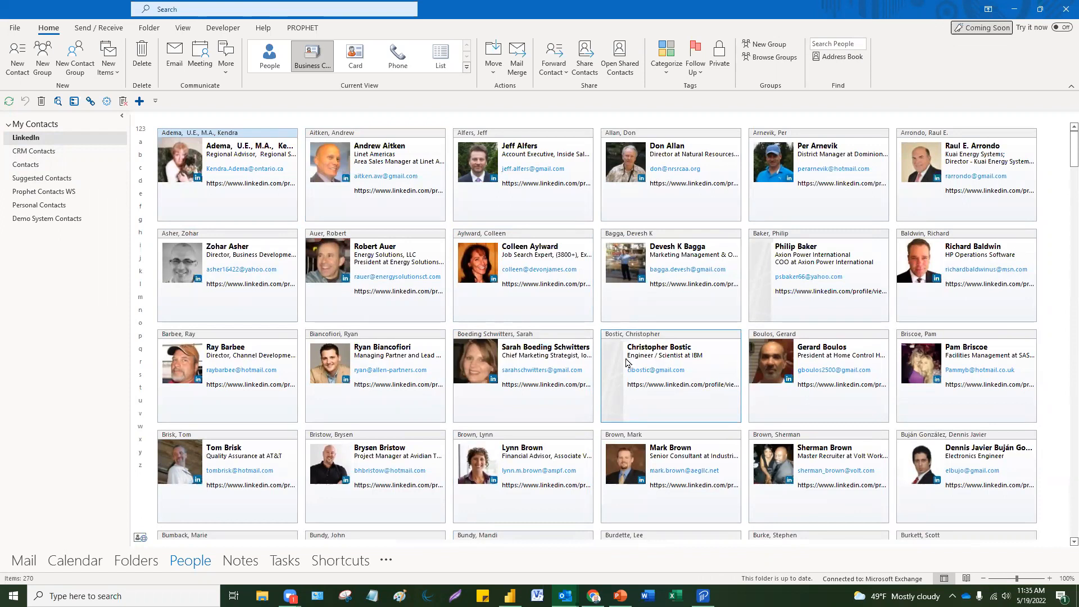
scroll(625, 362, "down", 6)
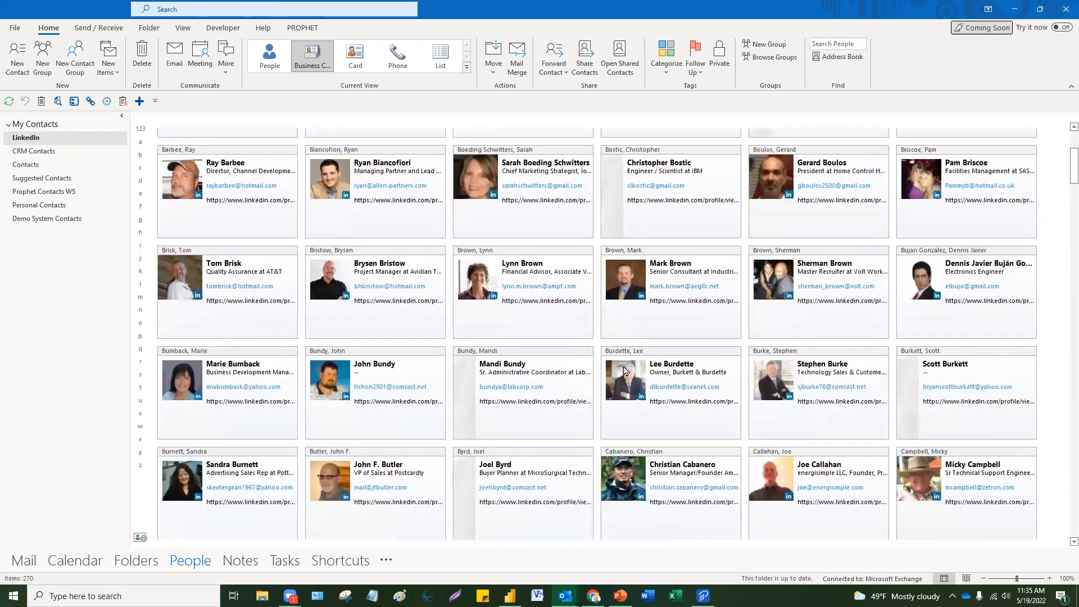
scroll(621, 379, "up", 7)
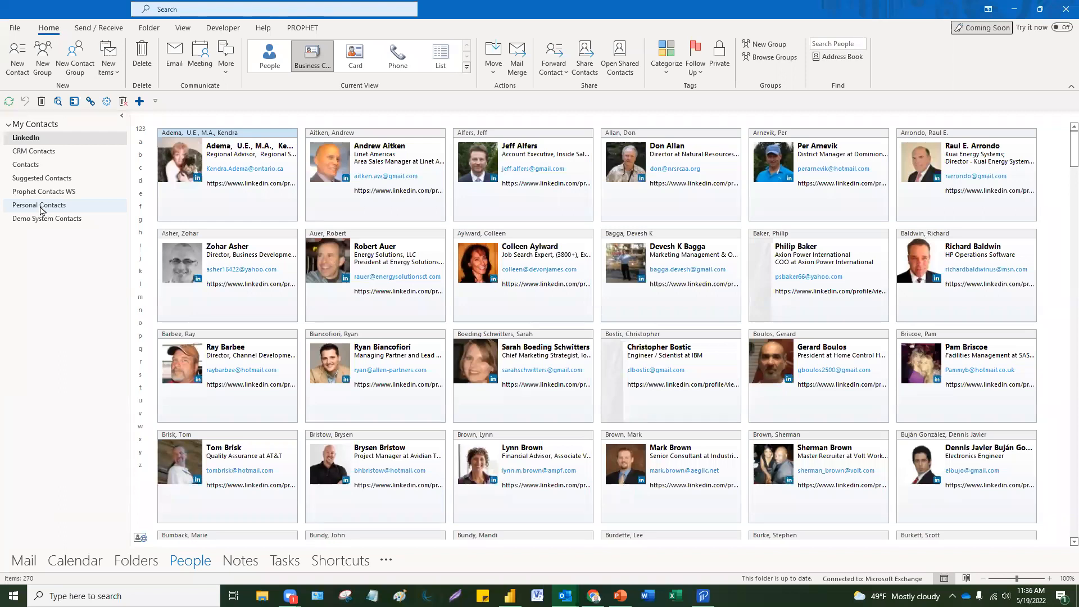
left_click(566, 137)
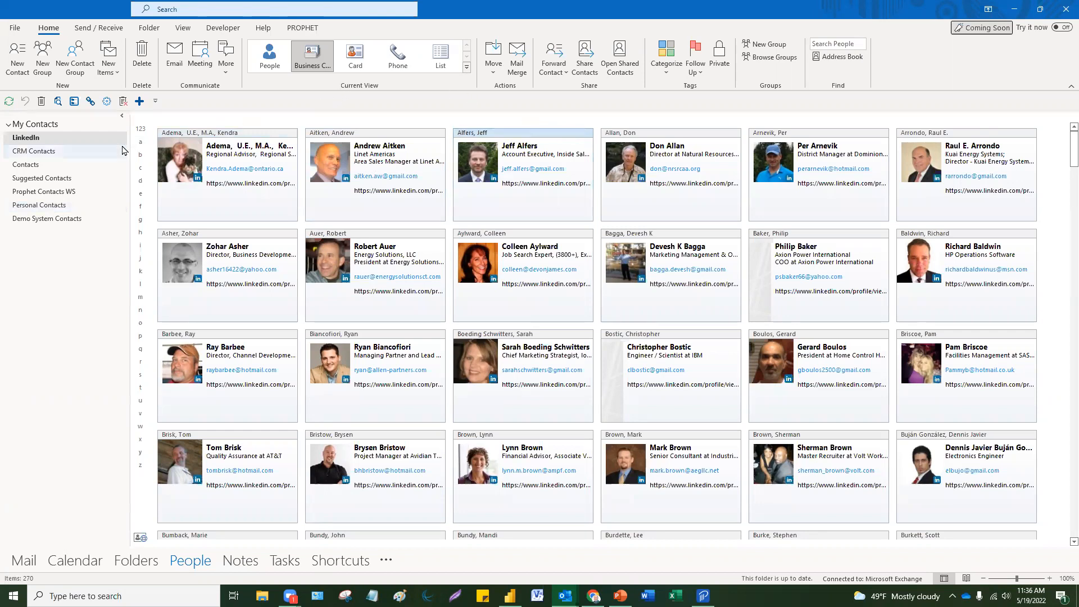
left_click(47, 167)
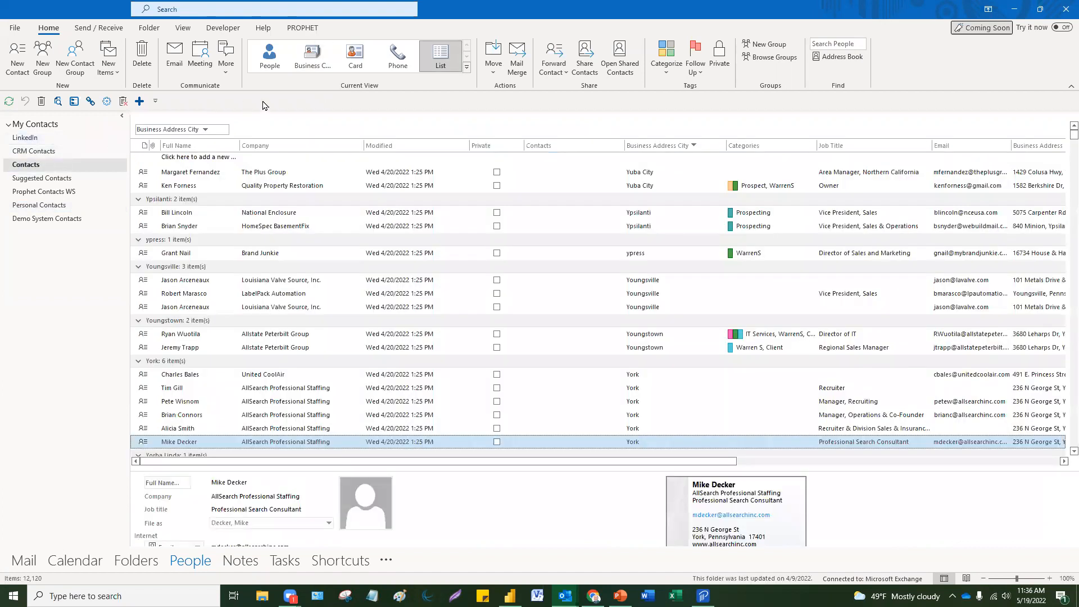
Step: Search contacts for 'madagascar' and select the Hollywood results from the first to a lower row
left_click(277, 12)
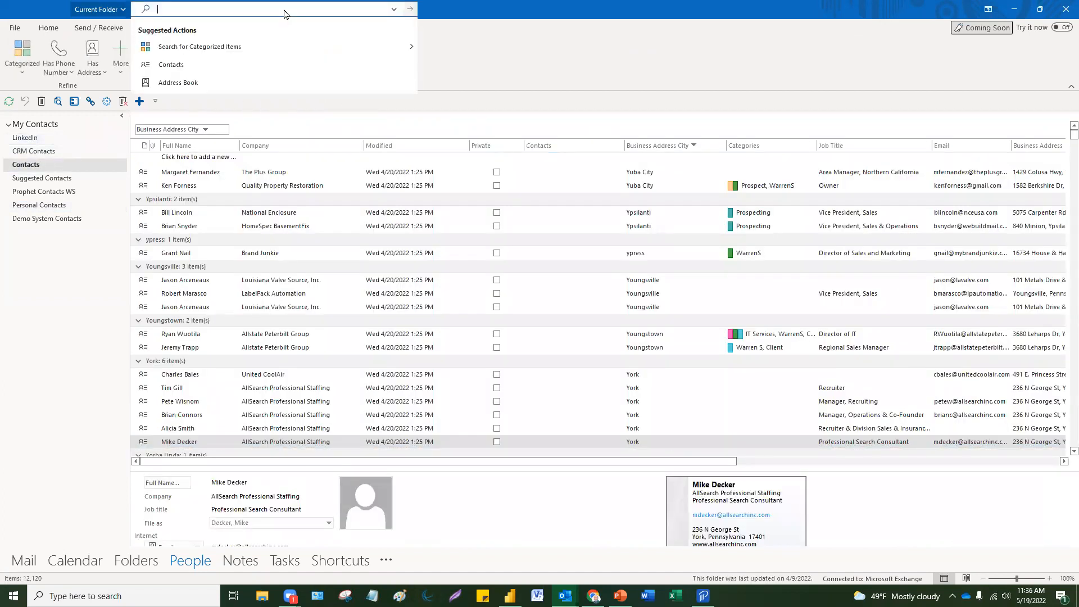
type("ma")
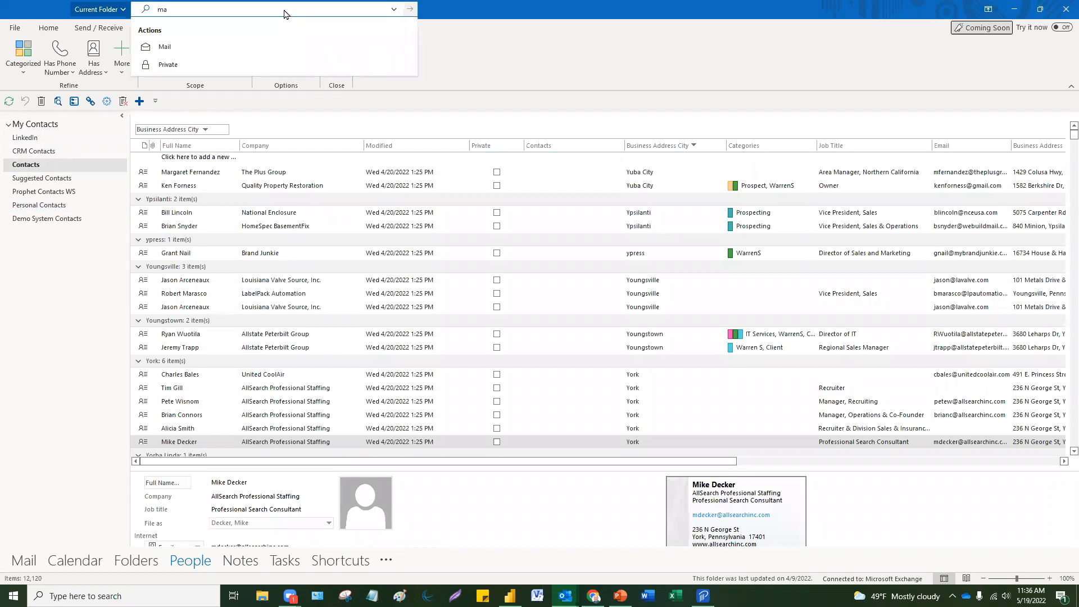
type("dagascar")
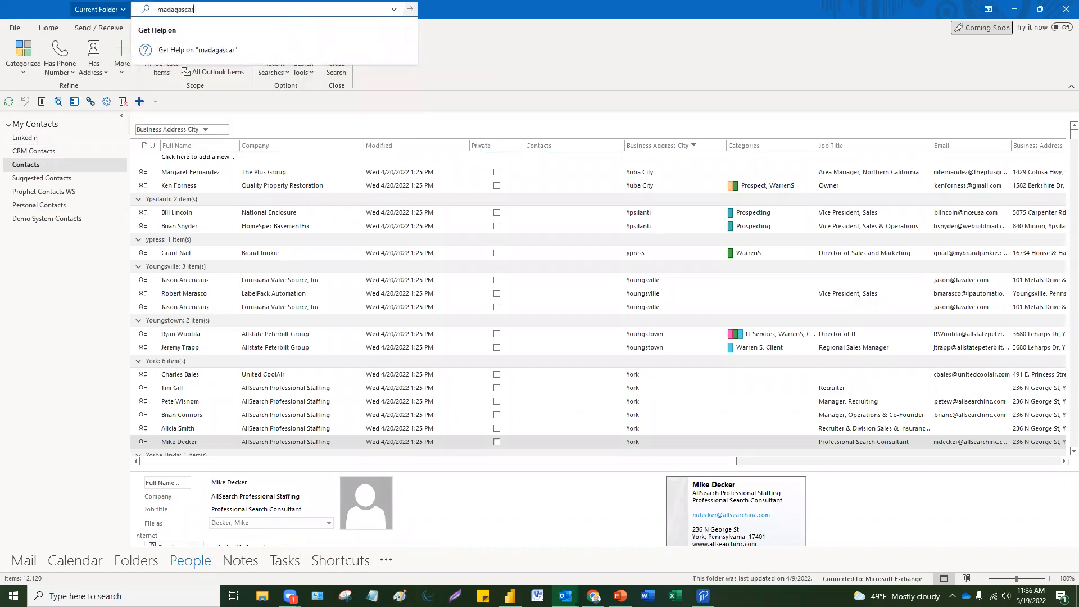
key("Return")
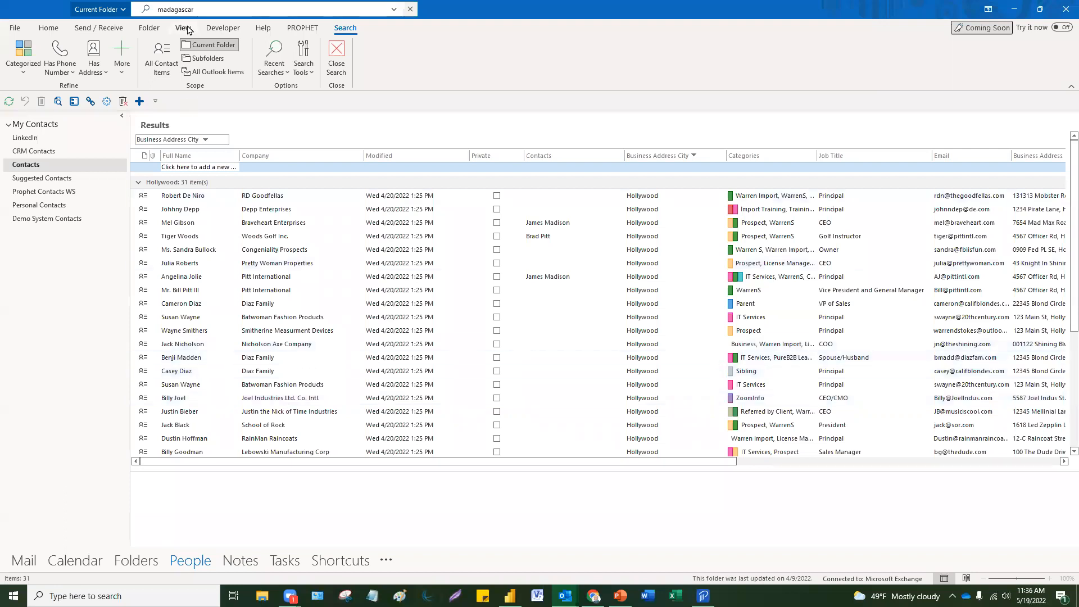
left_click(247, 197)
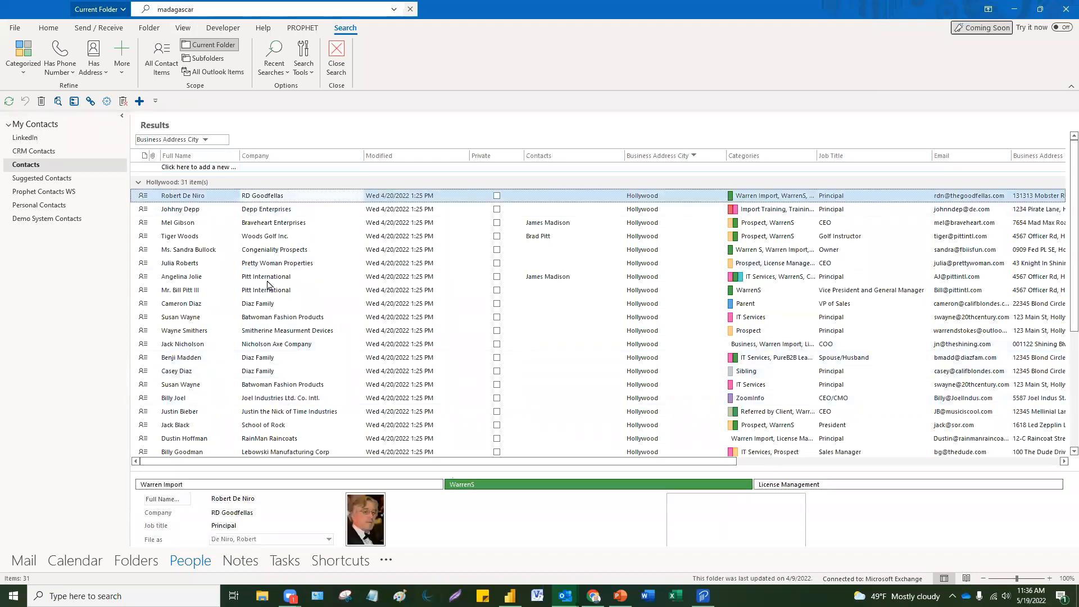
left_click(266, 439, "shift")
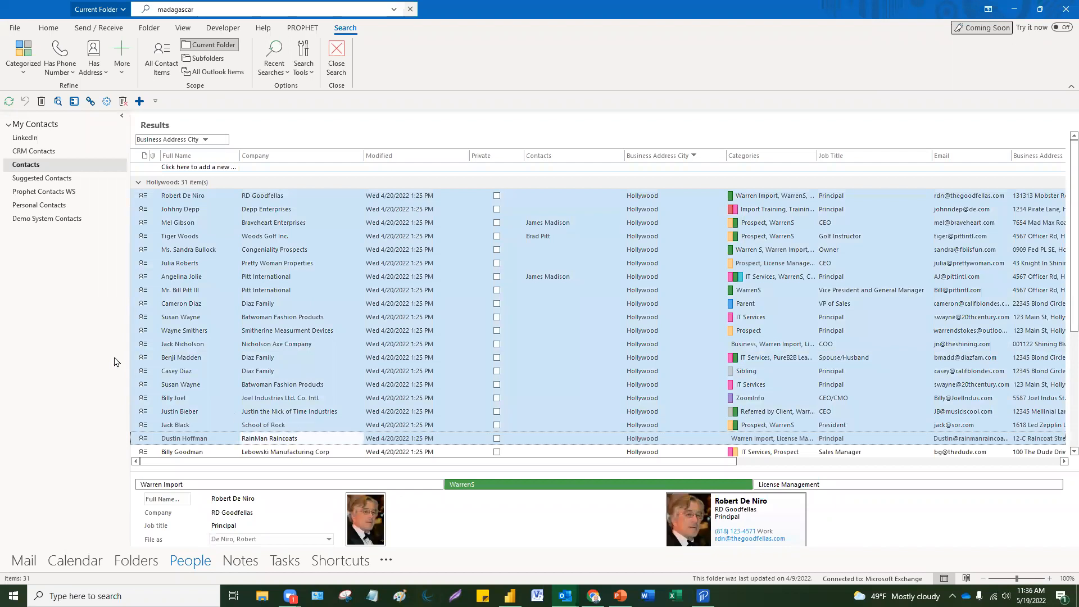
Step: Add a new contacts folder named Madagascar under Contacts and open it
right_click(54, 171)
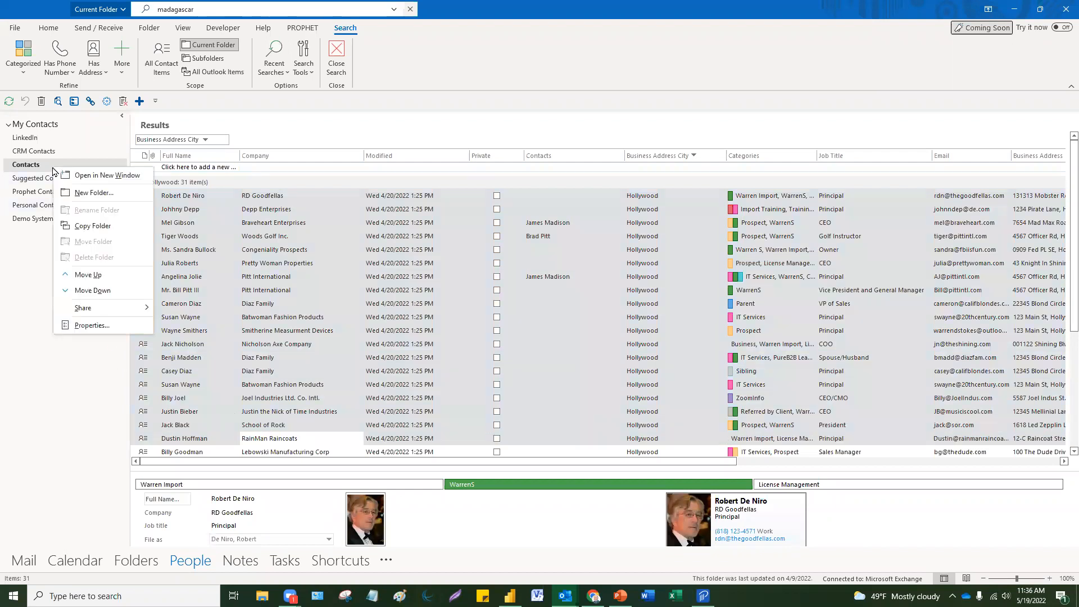
left_click(78, 193)
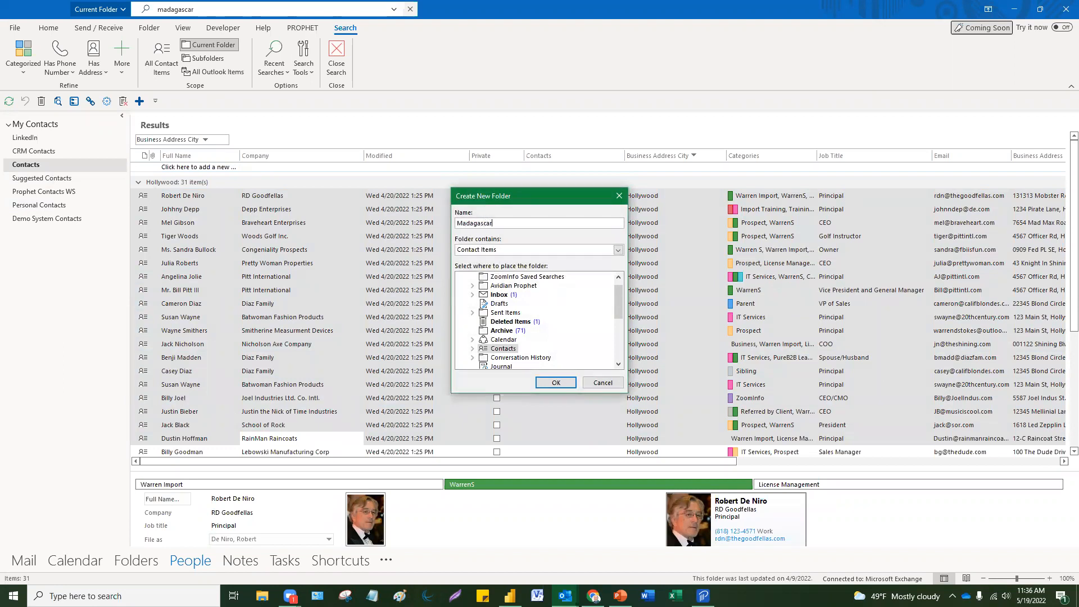
left_click(555, 383)
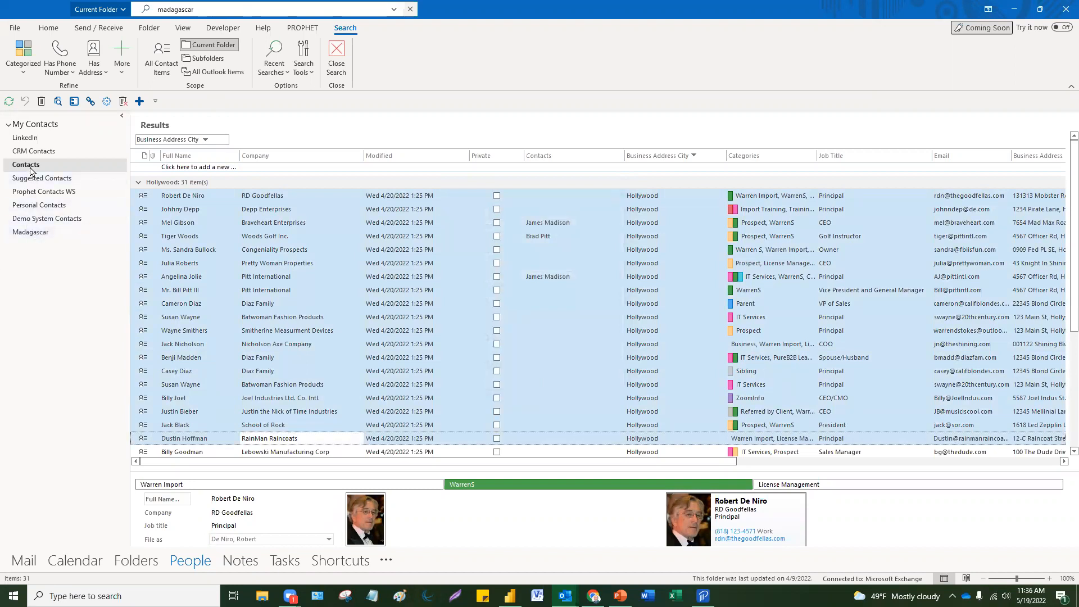
left_click(29, 233)
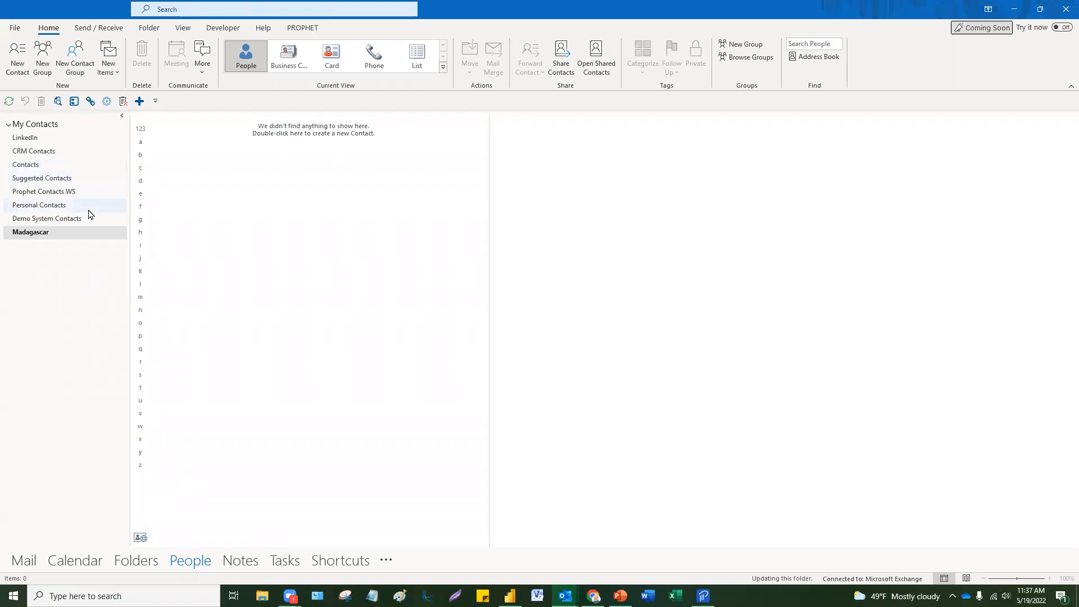
Step: Open Contacts in a second Outlook window and size and position it beside the main one
right_click(59, 168)
left_click(97, 172)
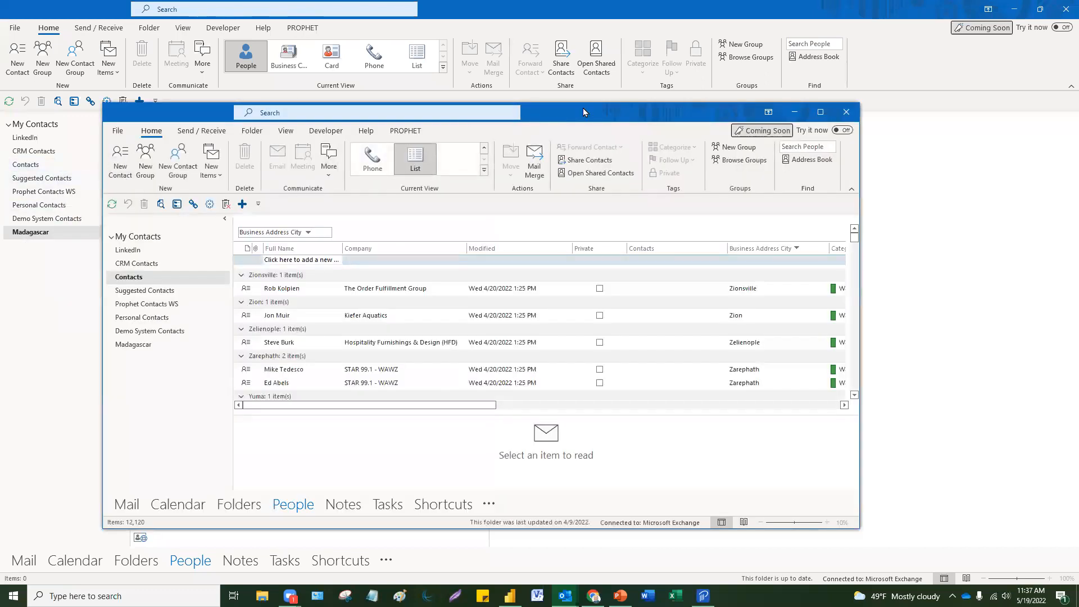
left_click_drag(583, 112, 736, 55)
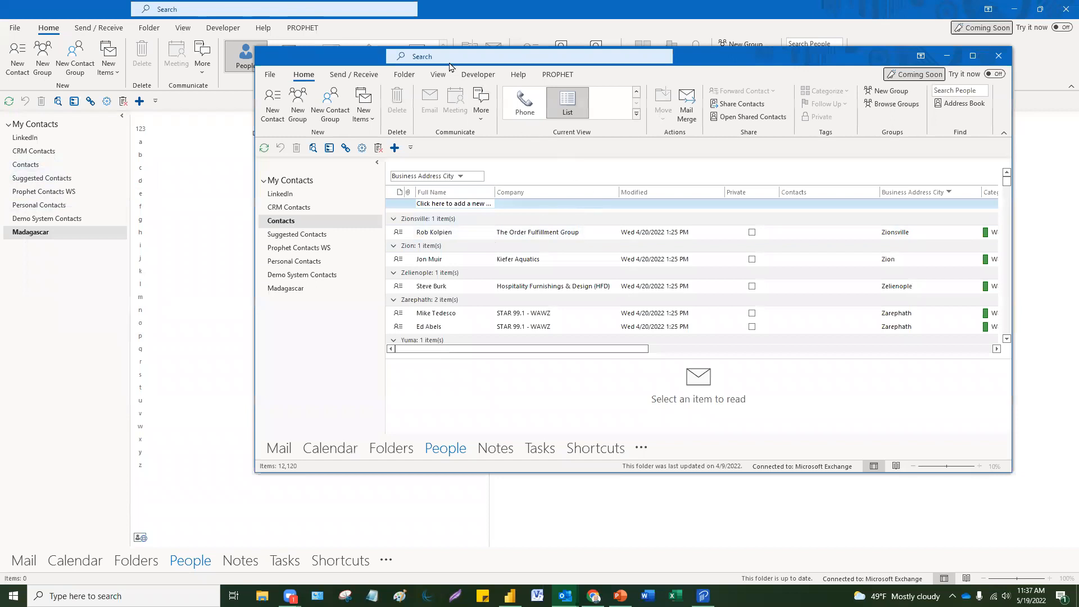
left_click(422, 56)
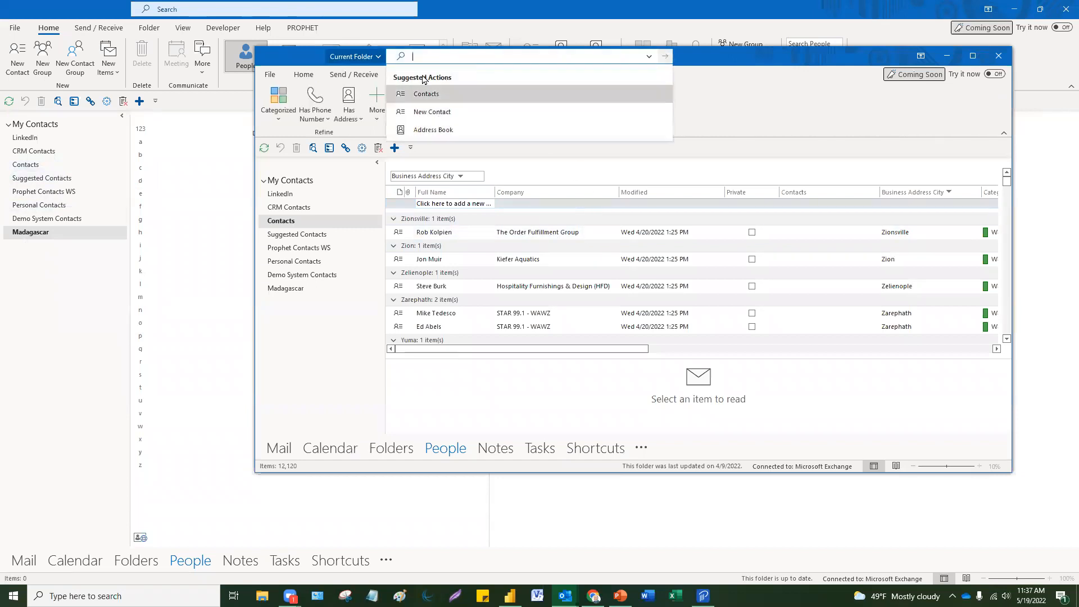
left_click(816, 124)
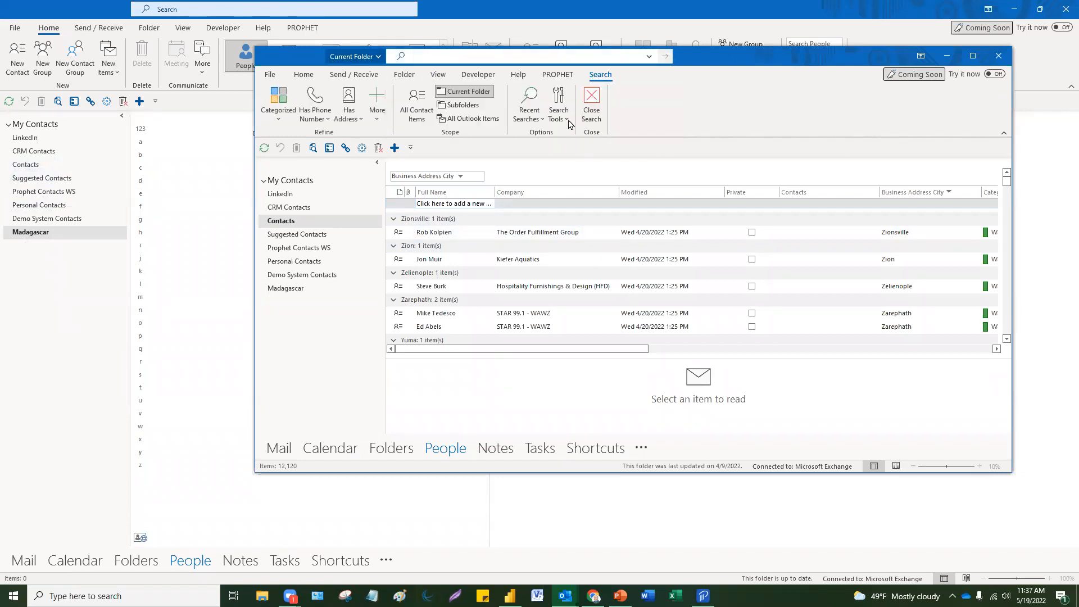
left_click(971, 56)
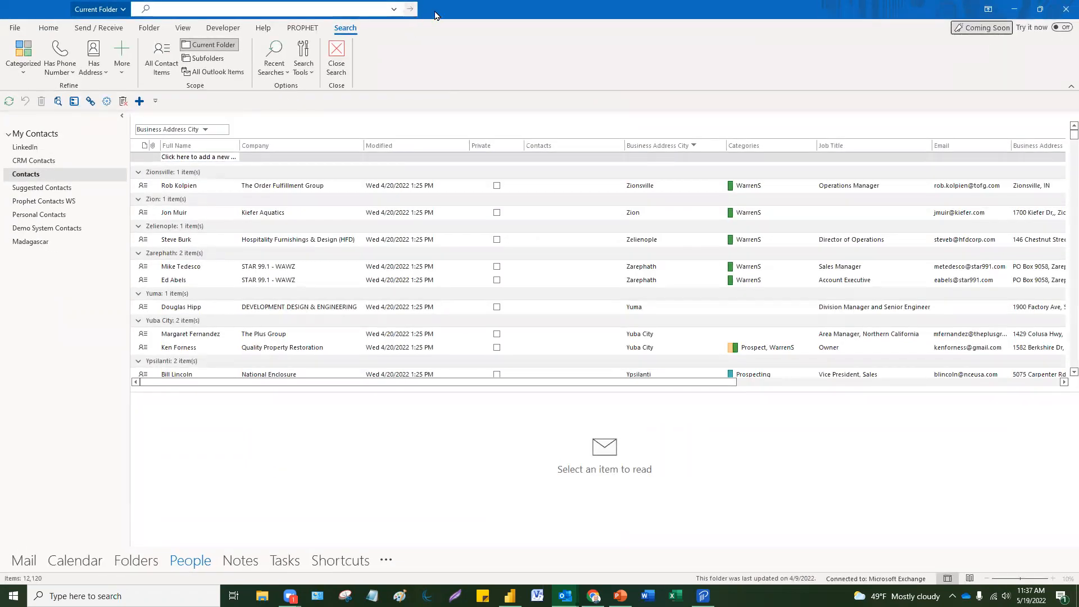
key("super+Down")
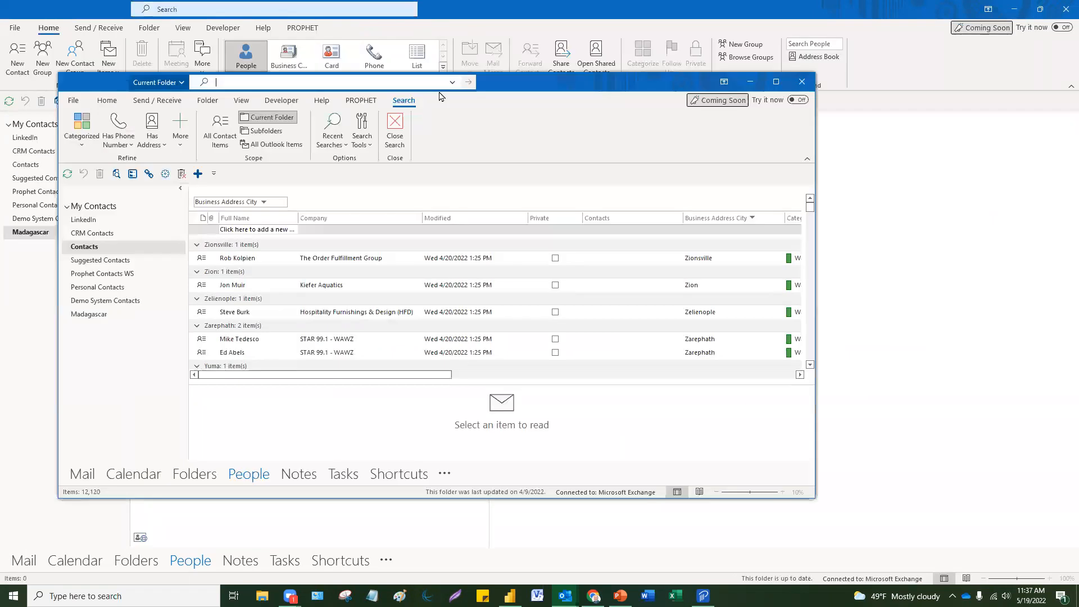
left_click(103, 101)
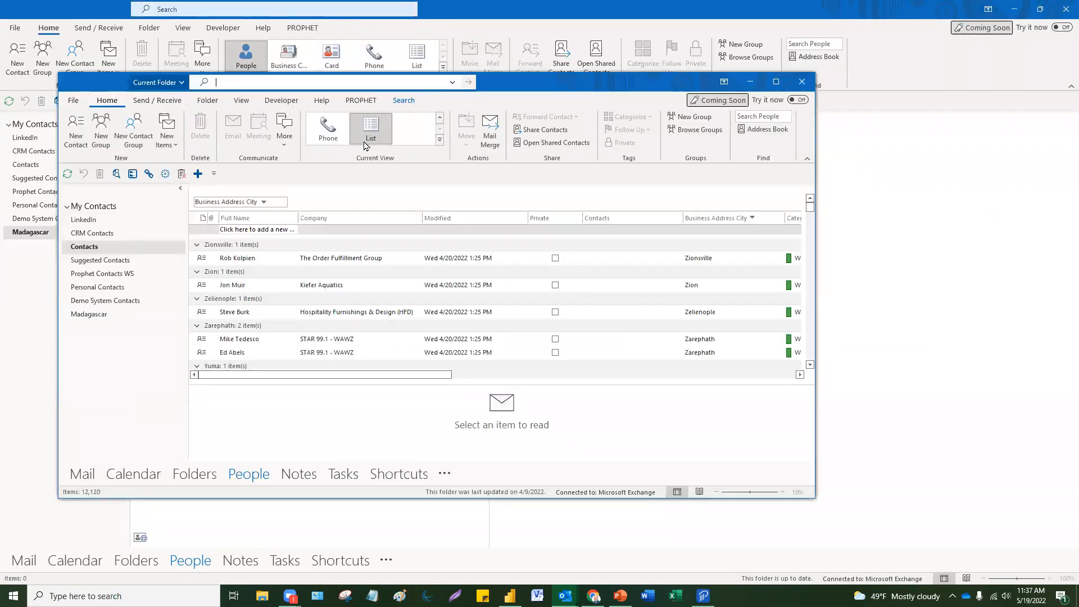
left_click(254, 82)
left_click(89, 250)
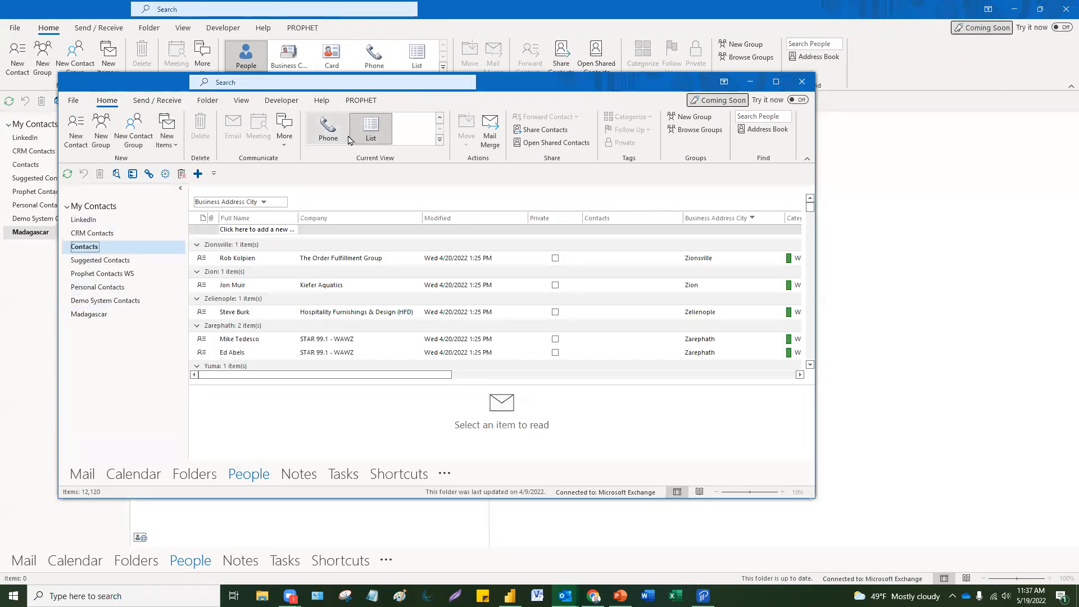
Step: Search for 'madagascar' and drag five Hollywood contacts onto the Madagascar folder
left_click(266, 84)
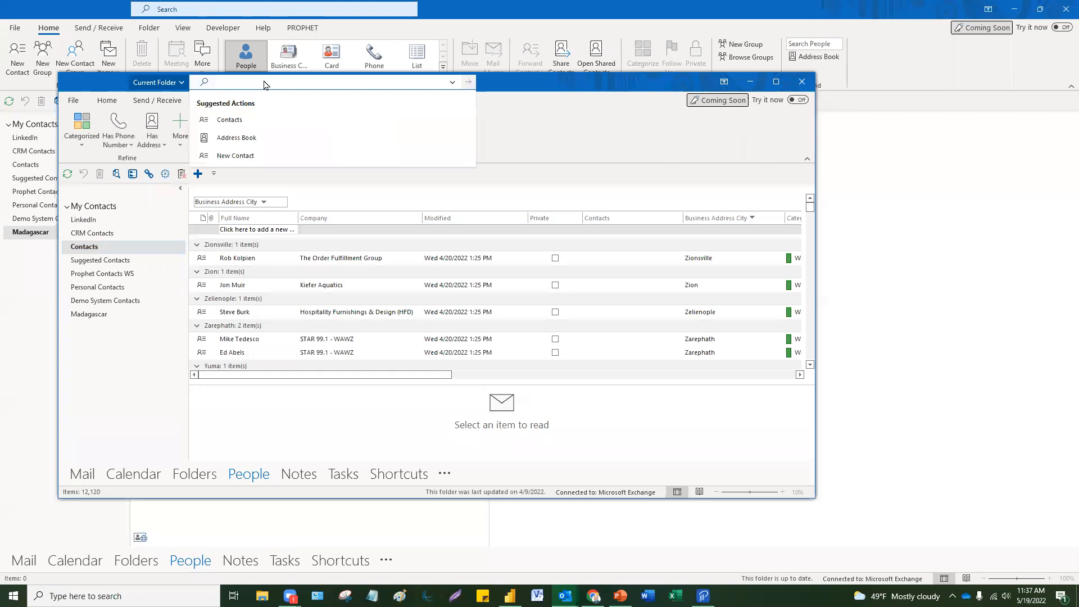
type("ma")
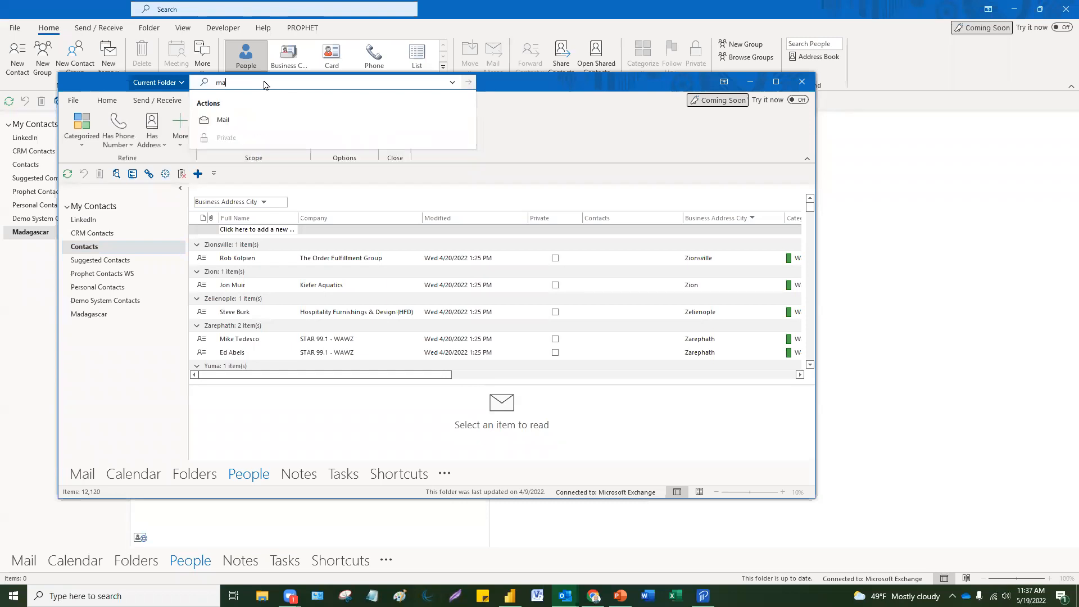
type("d")
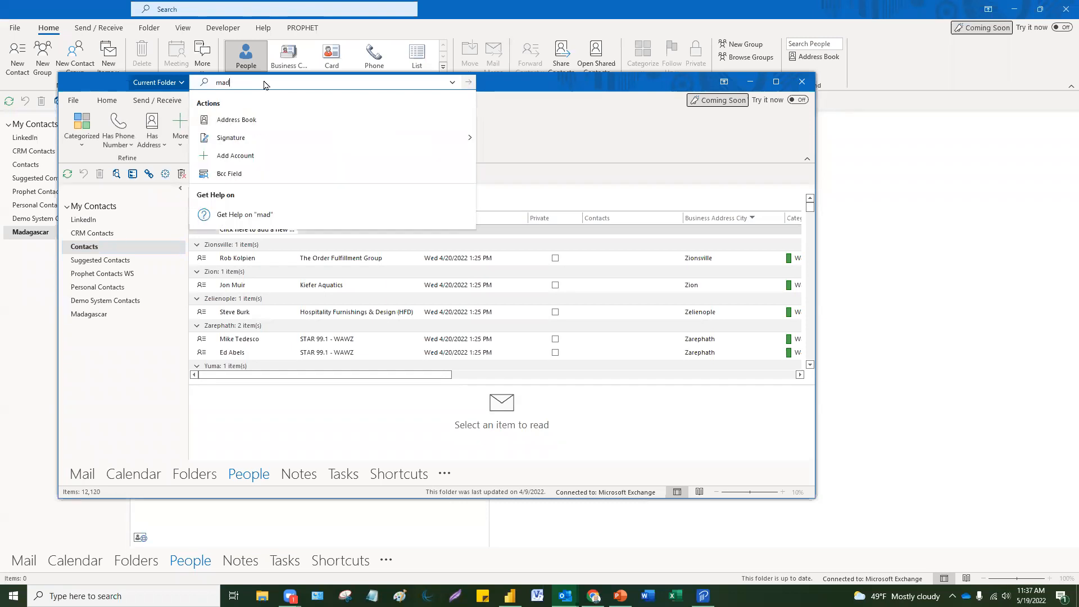
type("ag")
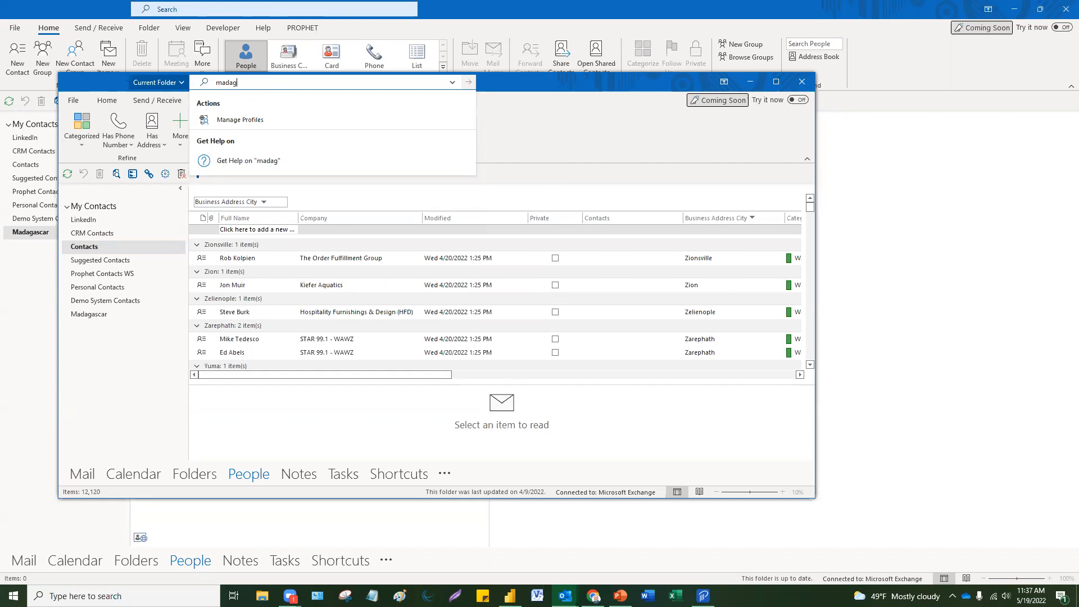
type("ascar")
key("Return")
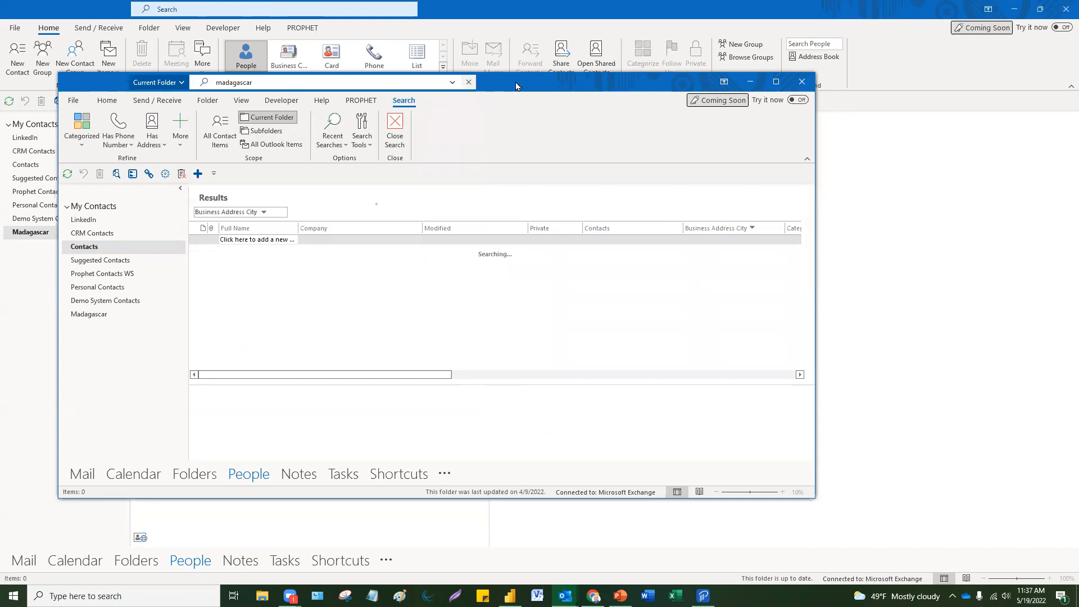
left_click_drag(517, 86, 727, 123)
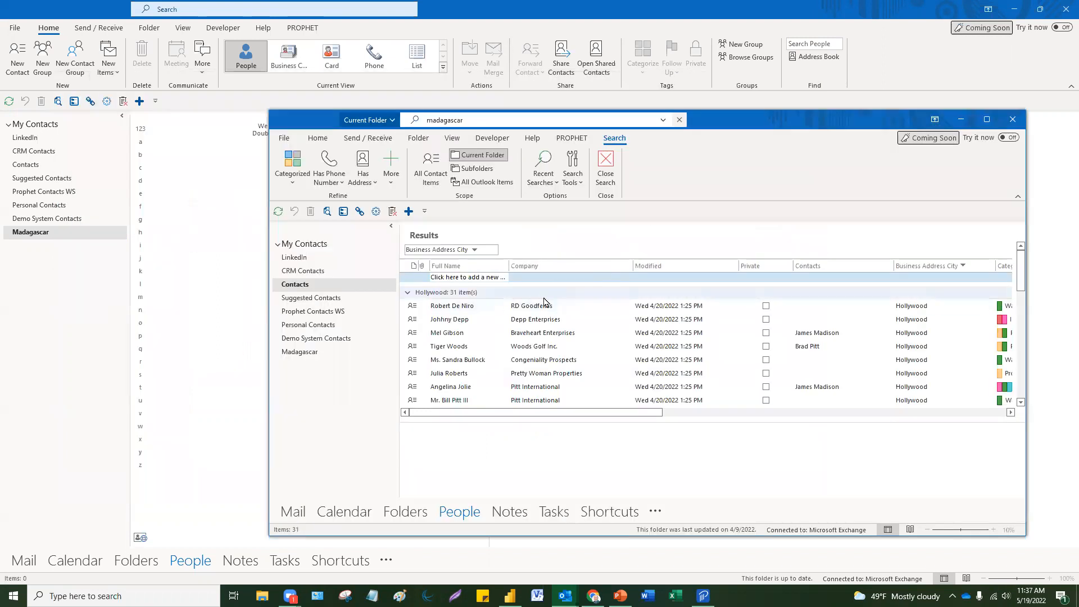
left_click_drag(550, 372, 547, 320)
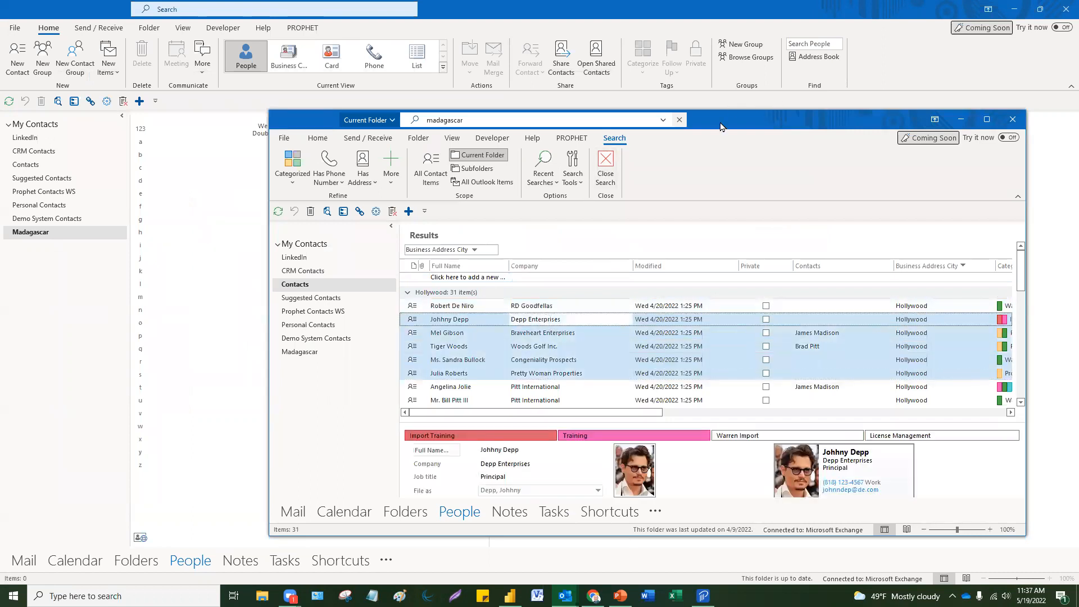
left_click_drag(729, 125, 1078, 125)
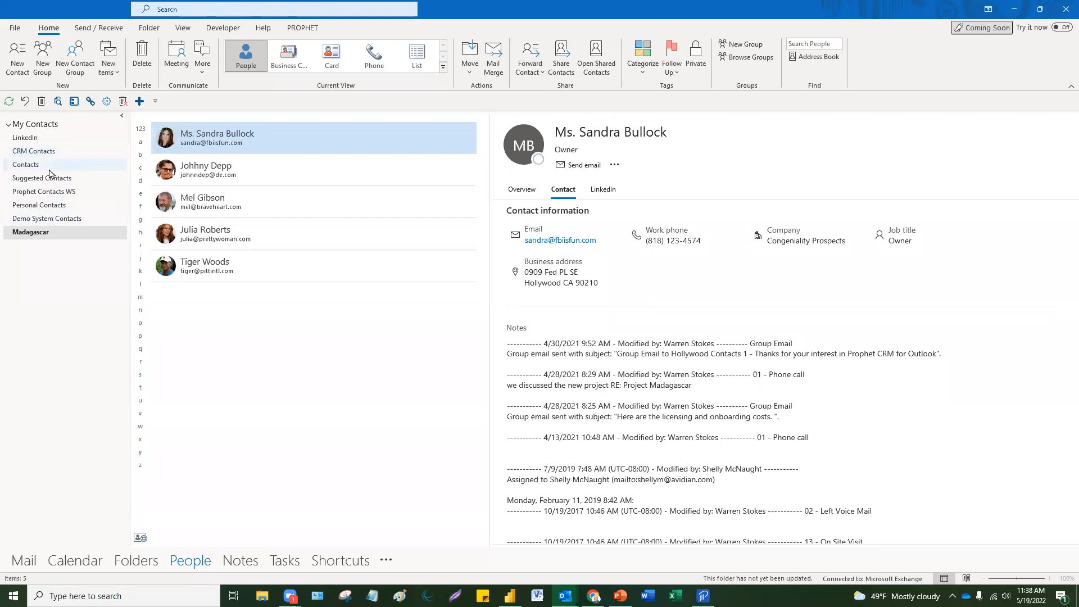
Step: Return to the work-week calendar and open the Gusto Wallet to-do item's message
left_click(51, 236)
left_click(25, 561)
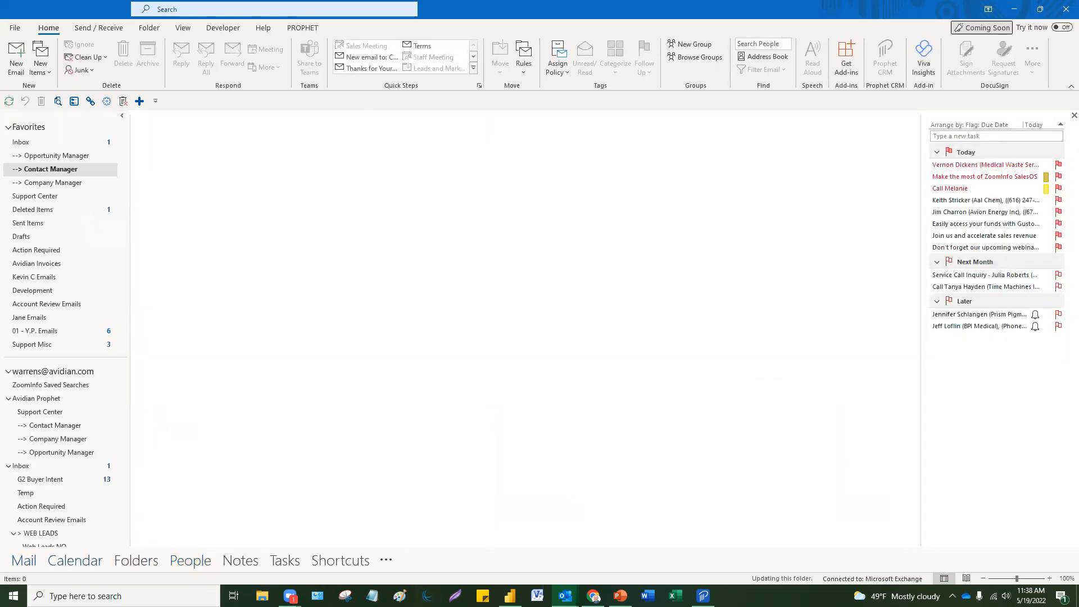
left_click(75, 561)
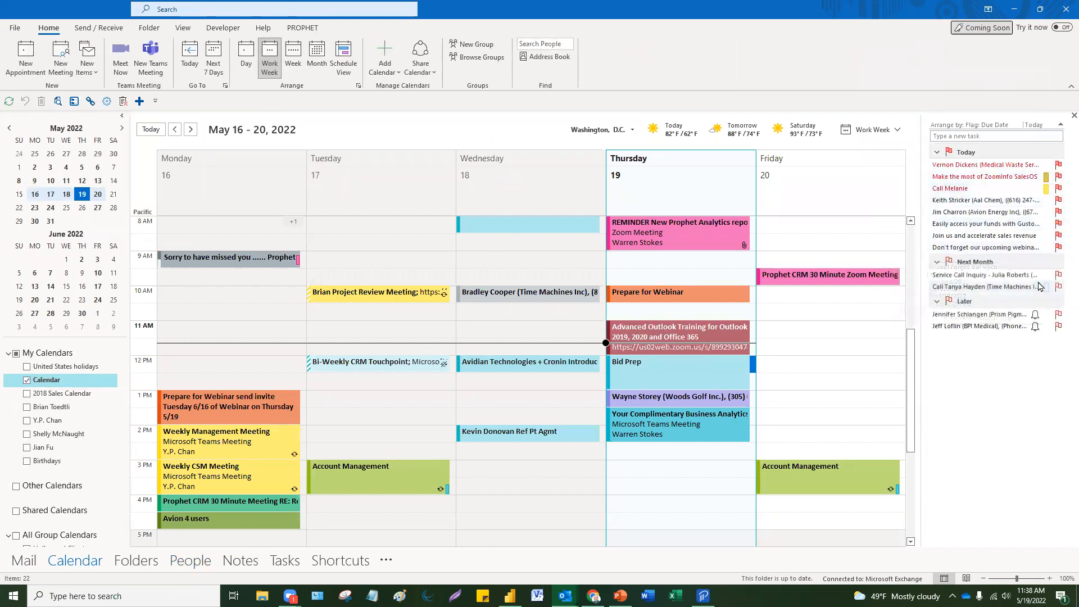
double_click(984, 225)
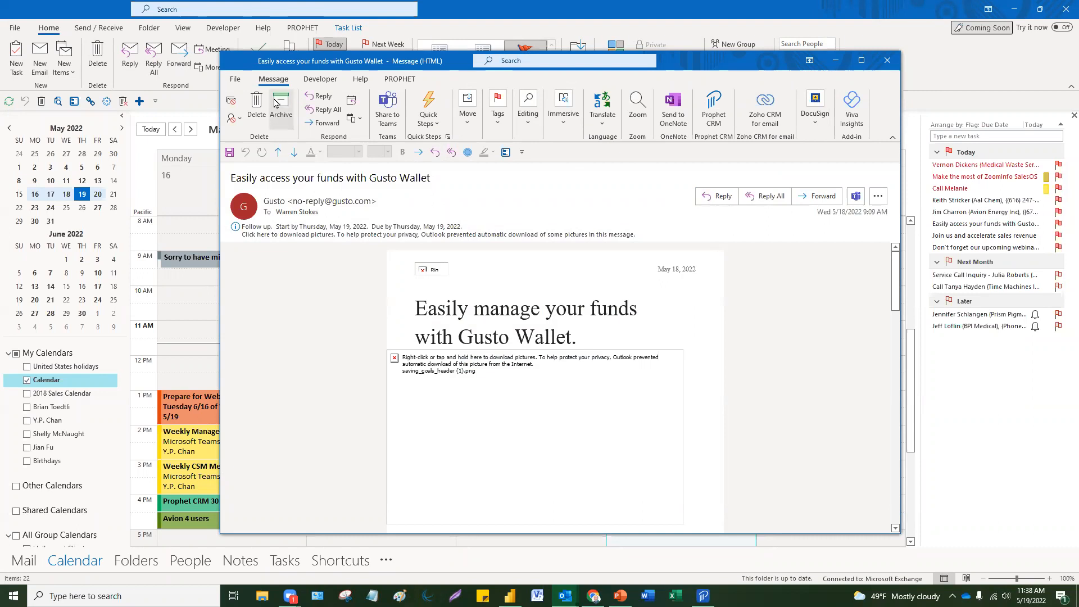
Step: Close the Gusto Wallet message and categorize that task as Bid Prep
left_click(888, 60)
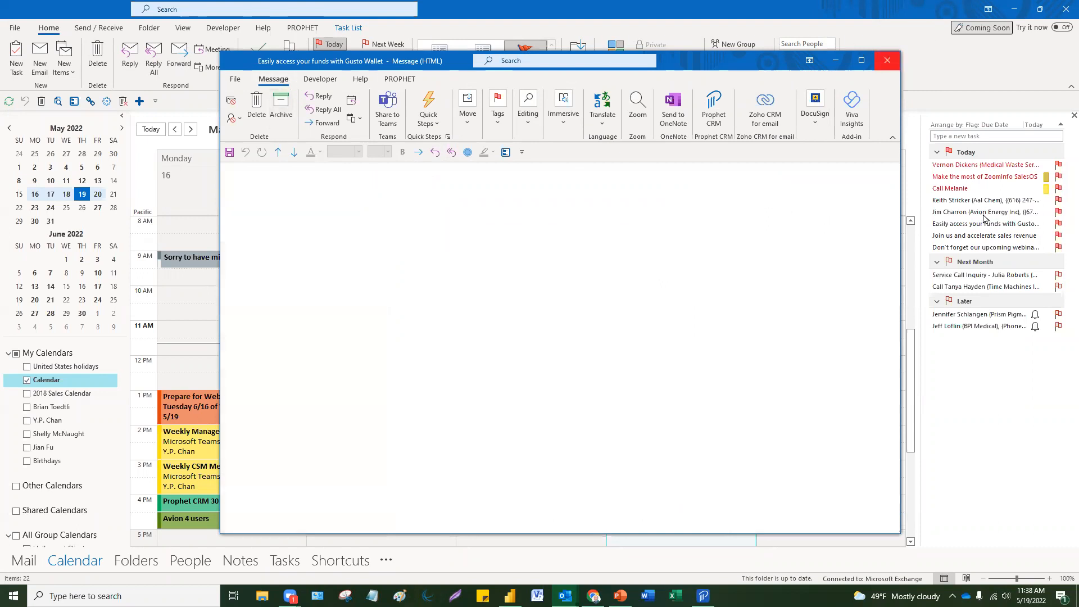
right_click(978, 225)
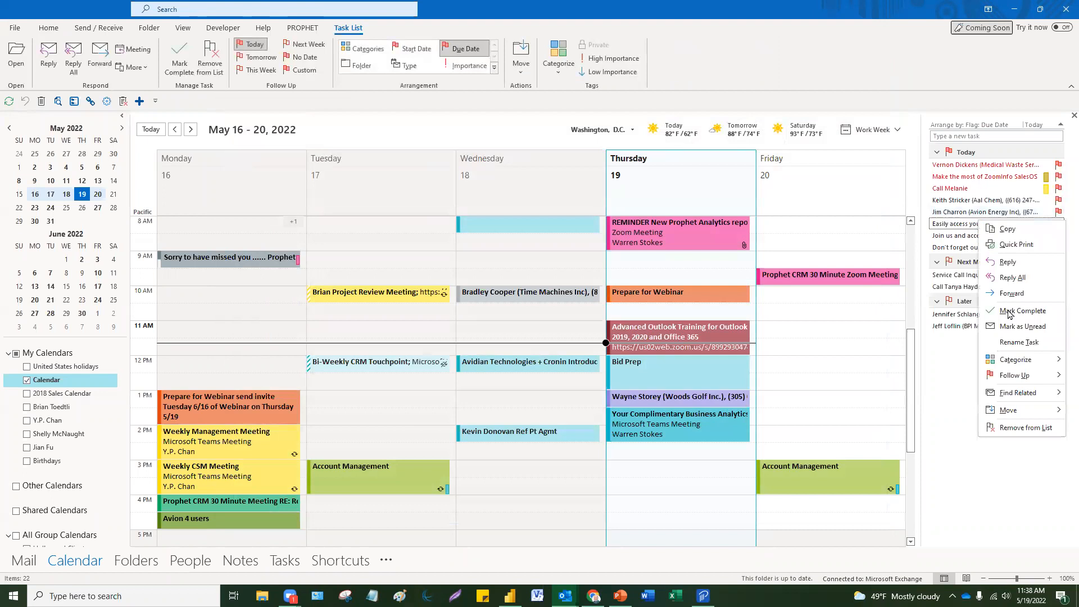
mouse_move(1016, 364)
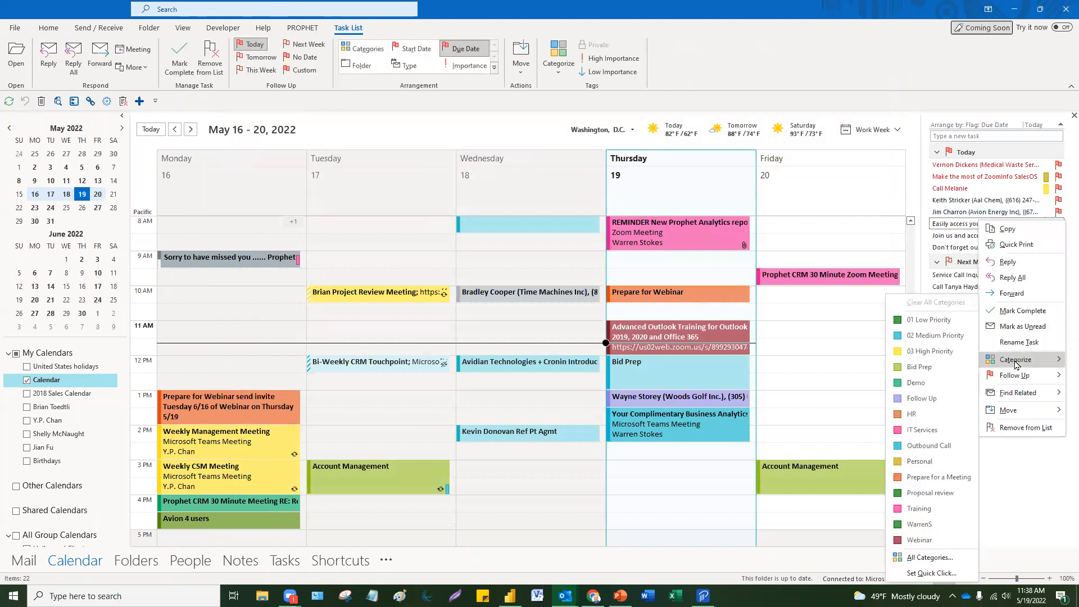
left_click(902, 370)
Step: Select the 'Join us and accelerate sales revenue' task and bring up its Categorize options
left_click(1004, 236)
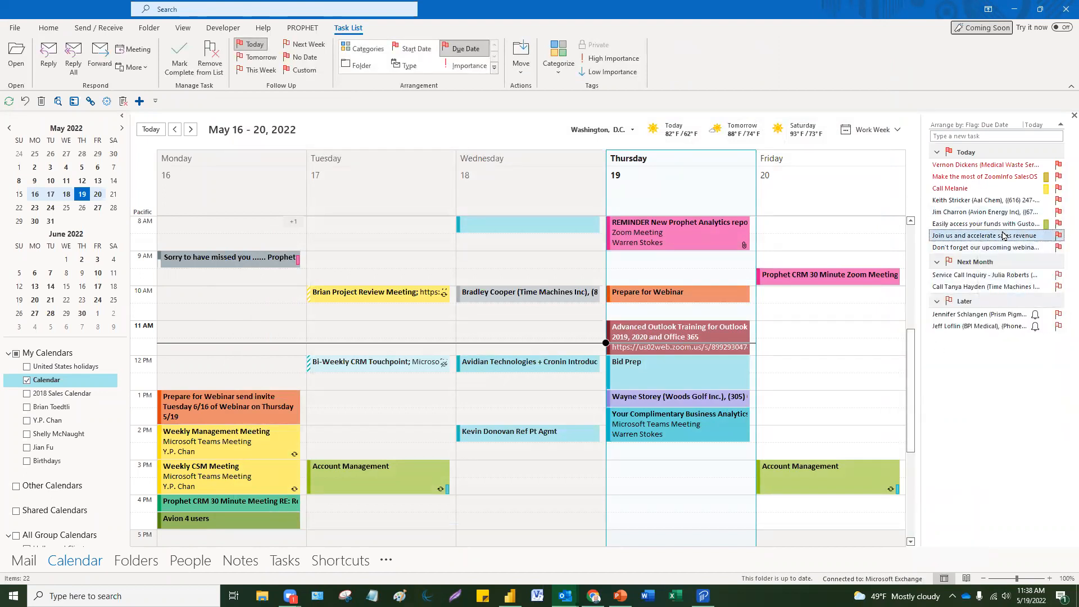
right_click(1004, 236)
mouse_move(955, 371)
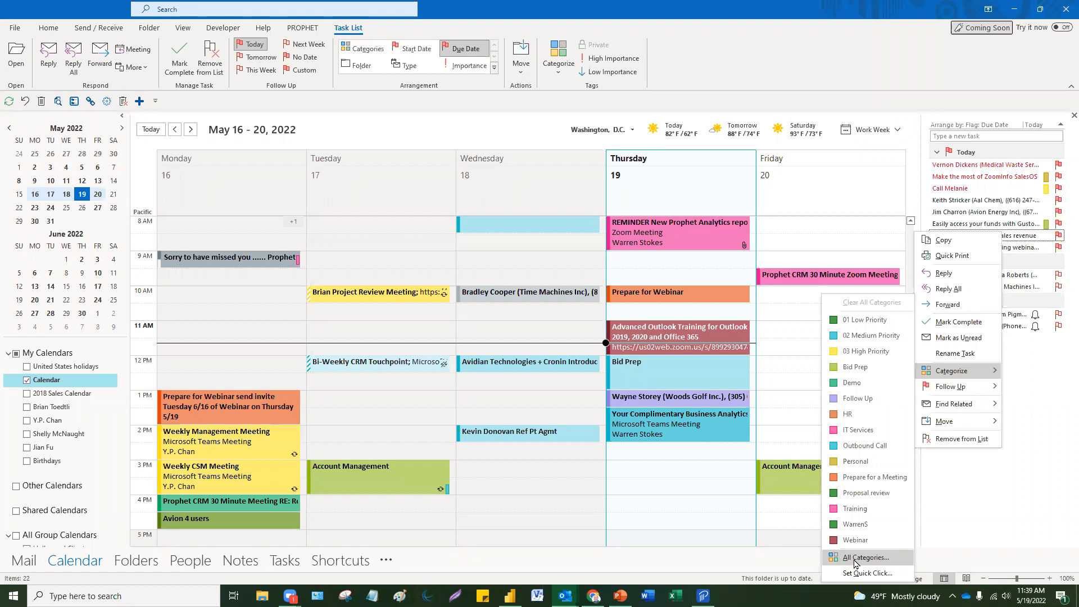
Step: Open the All Categories colour list and browse its existing categories
left_click(857, 569)
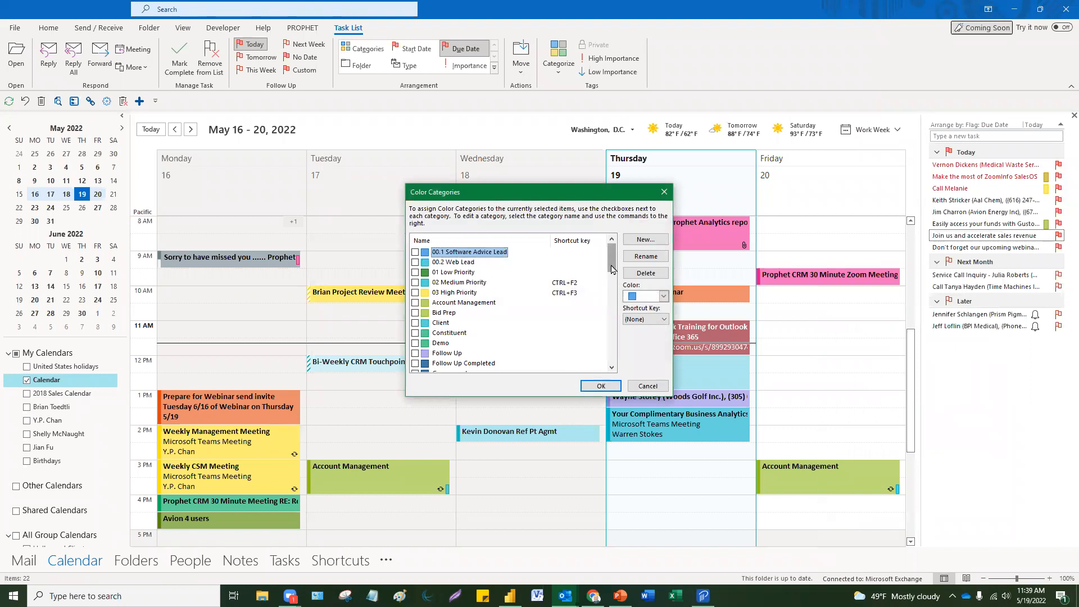
scroll(609, 273, "down", 10)
left_click_drag(625, 284, 631, 244)
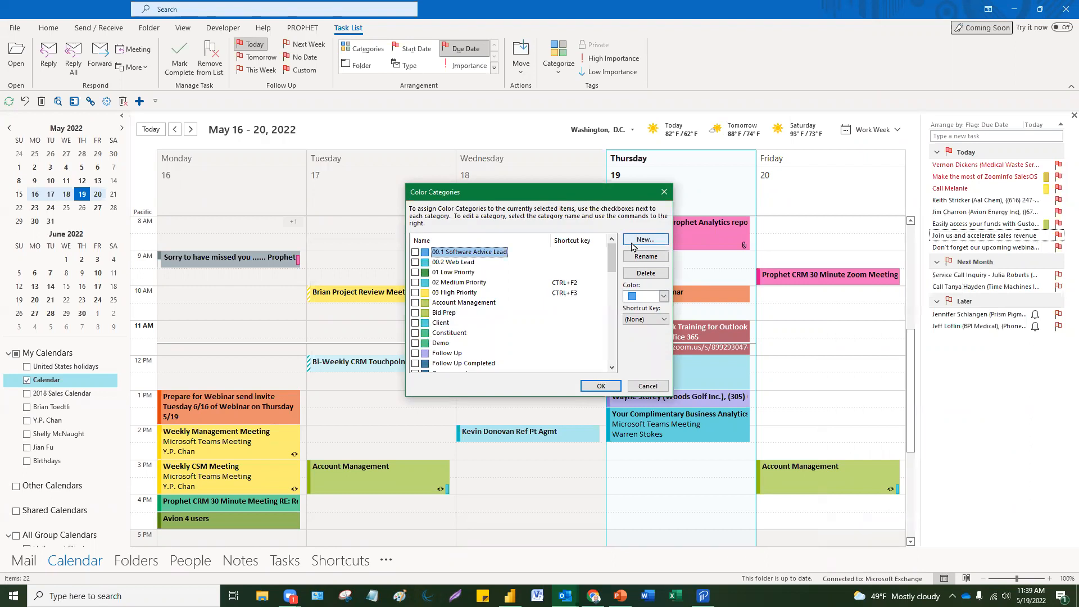
mouse_move(613, 262)
left_mouse_down()
mouse_move(614, 337)
mouse_move(629, 253)
left_mouse_up()
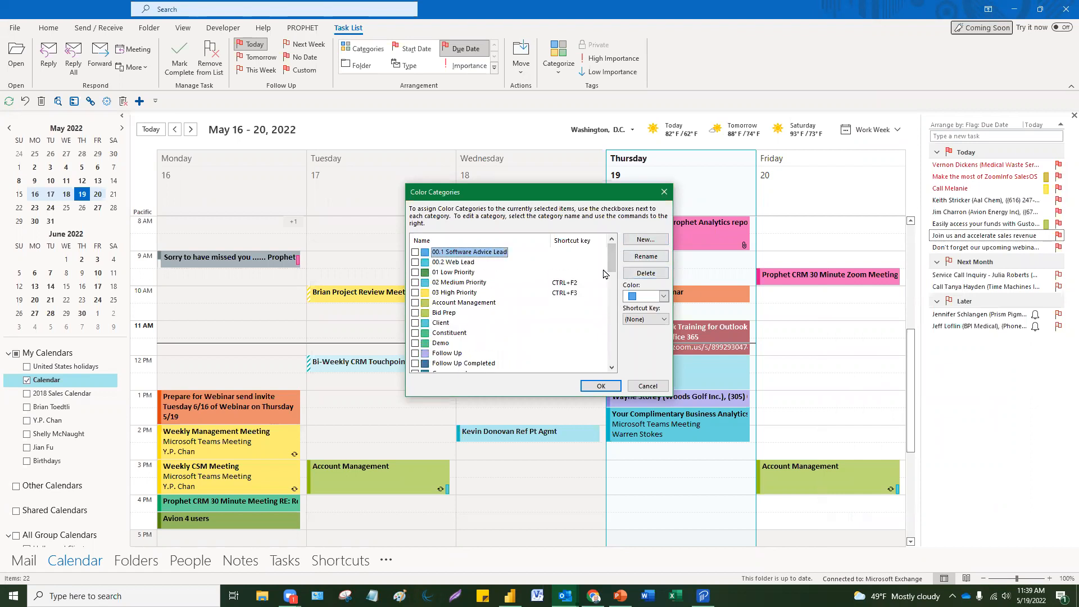
left_click_drag(612, 260, 613, 365)
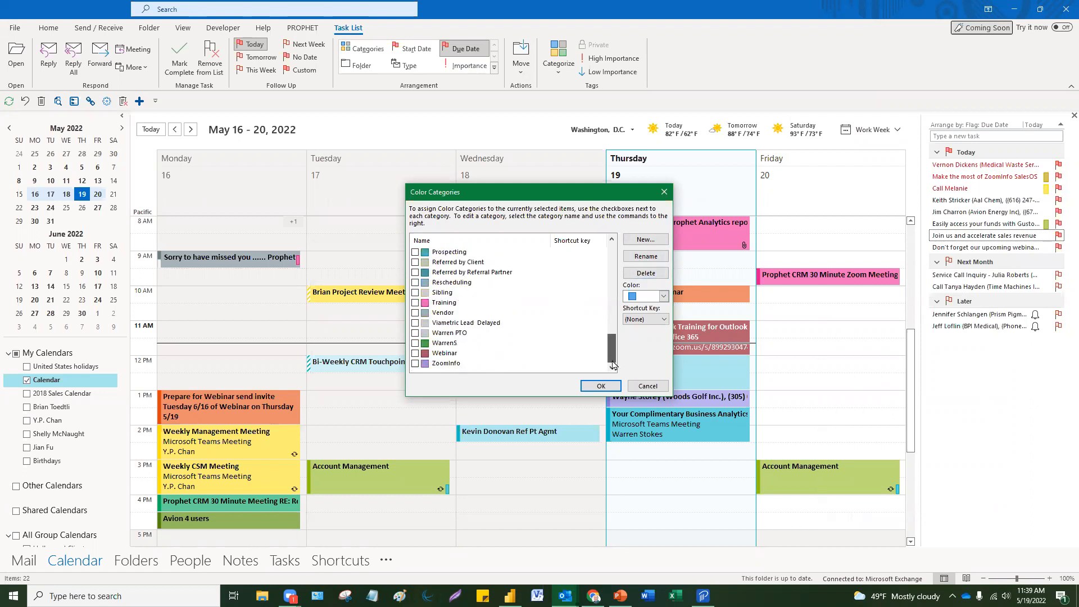
Step: Create a teal colour category named Bid Prep 2, working around the duplicate-name warning
left_click(645, 240)
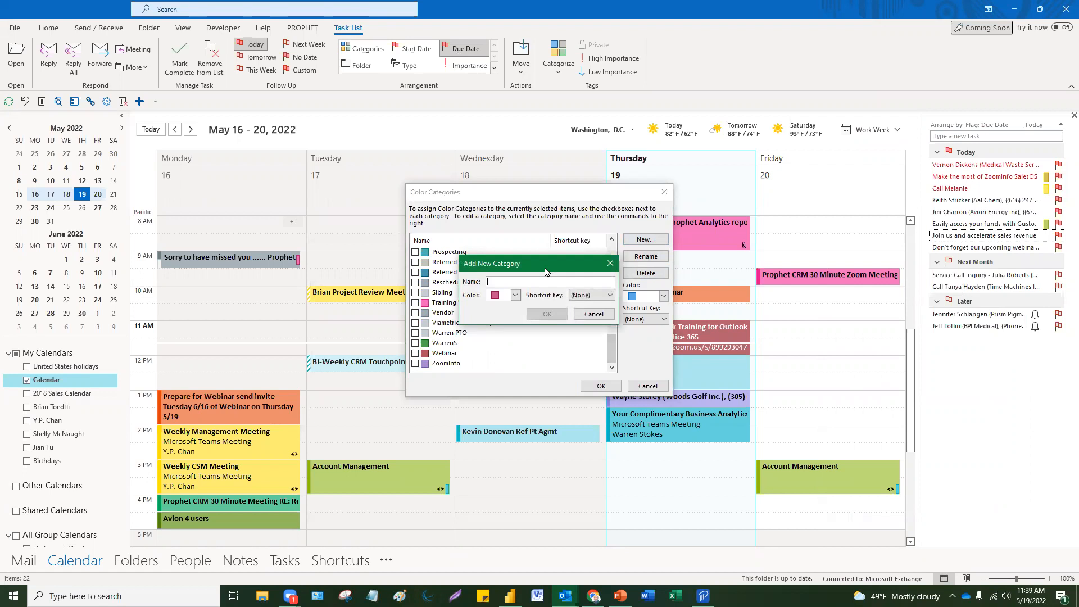
type("TRaining")
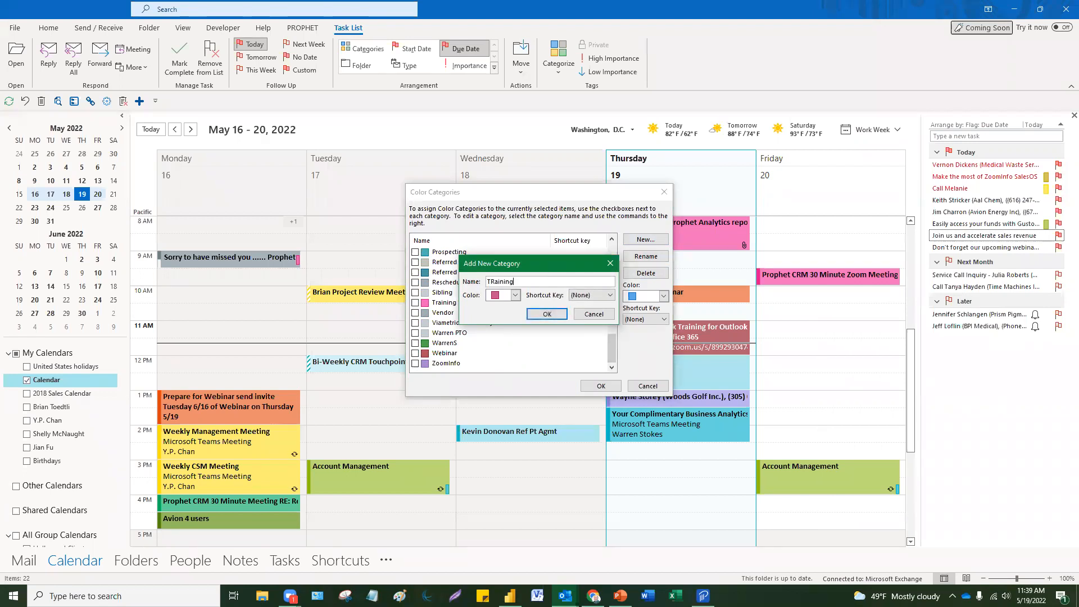
key("BackSpace")
key("BackSpace")
key("BackSpace")
key("BackSpace")
key("BackSpace")
key("BackSpace")
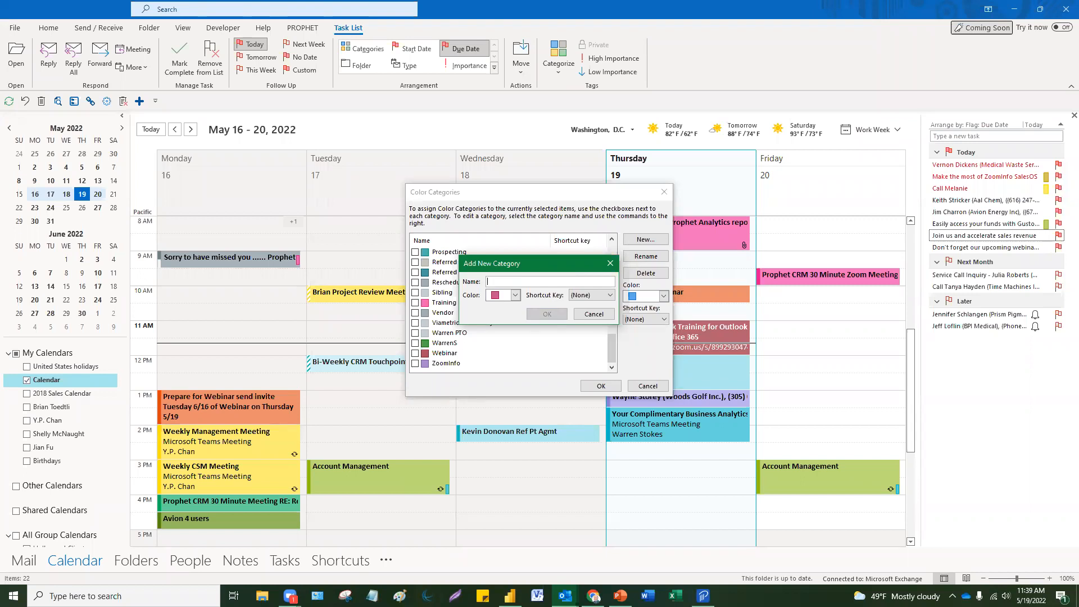
type("Bid Prep")
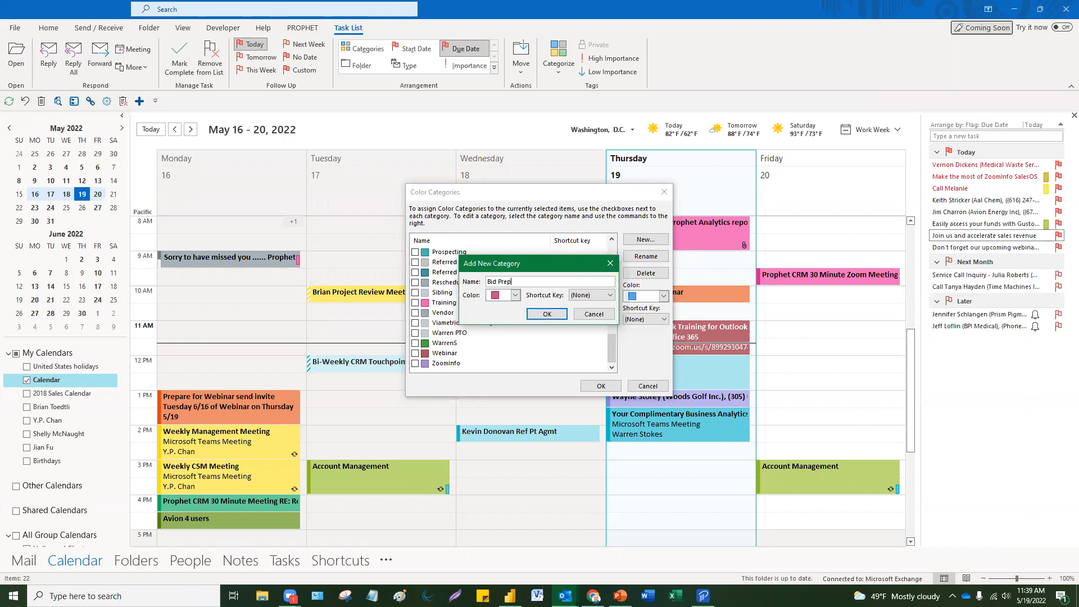
left_click(514, 295)
left_click(513, 332)
left_click(545, 316)
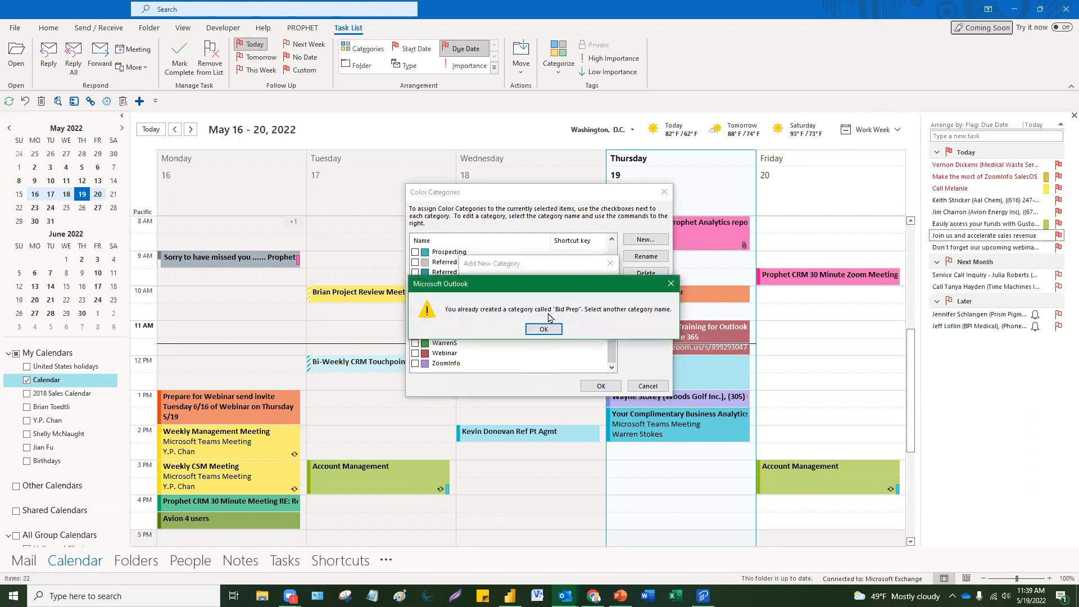
left_click(556, 329)
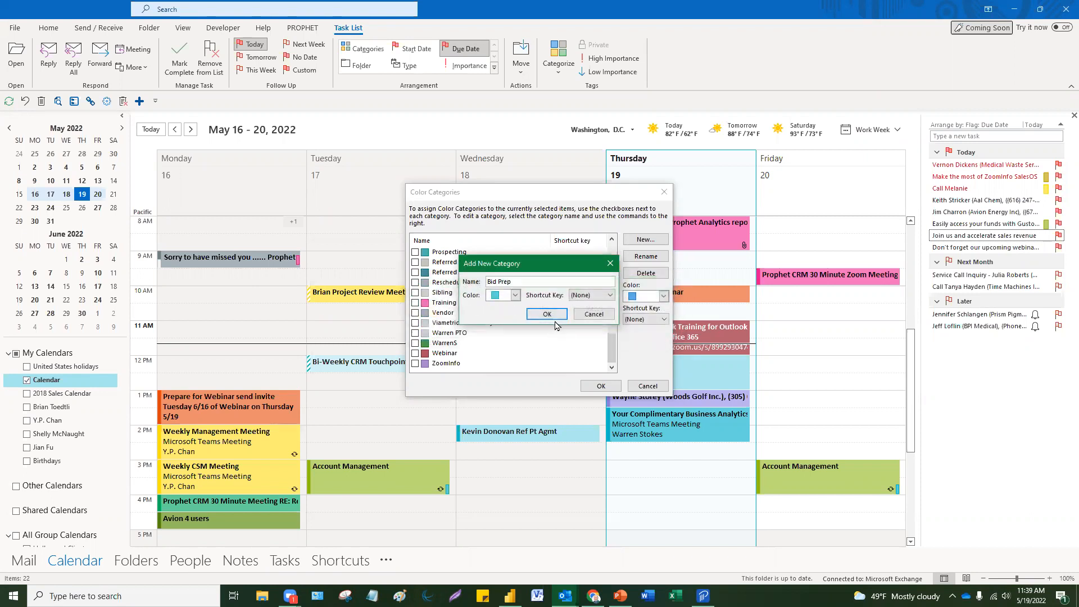
type("2")
left_click(555, 316)
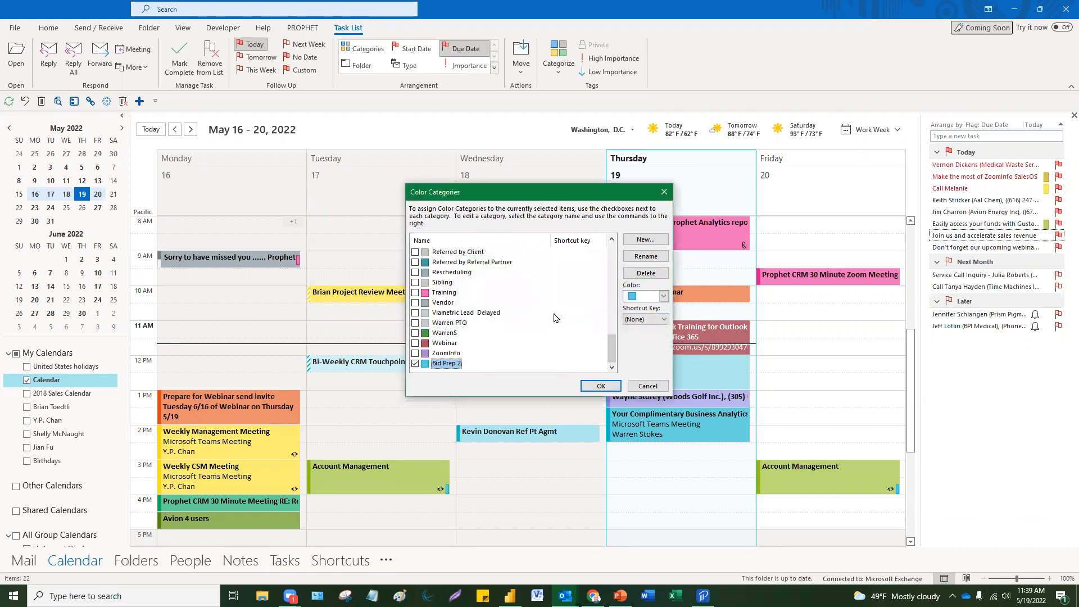
Step: Abandon a second new category and close the Color Categories dialog
left_click(646, 241)
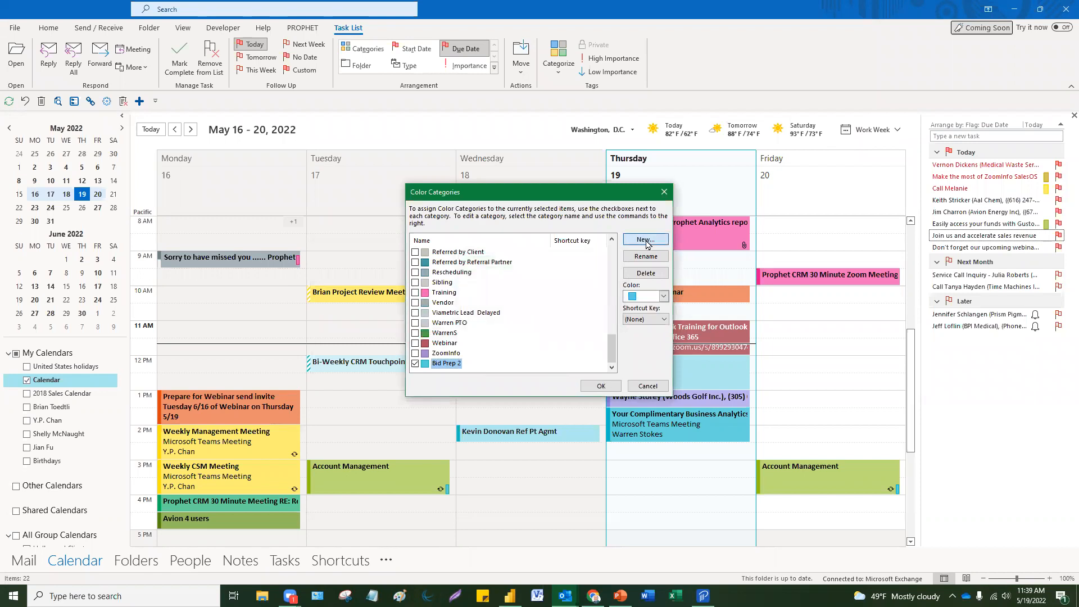
left_click(611, 264)
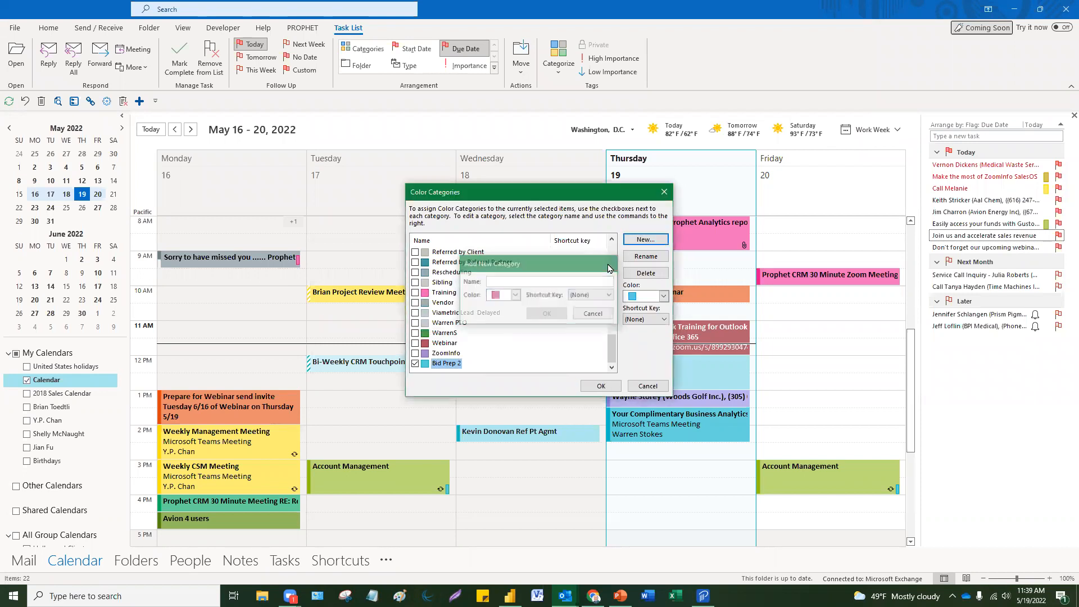
left_click(632, 387)
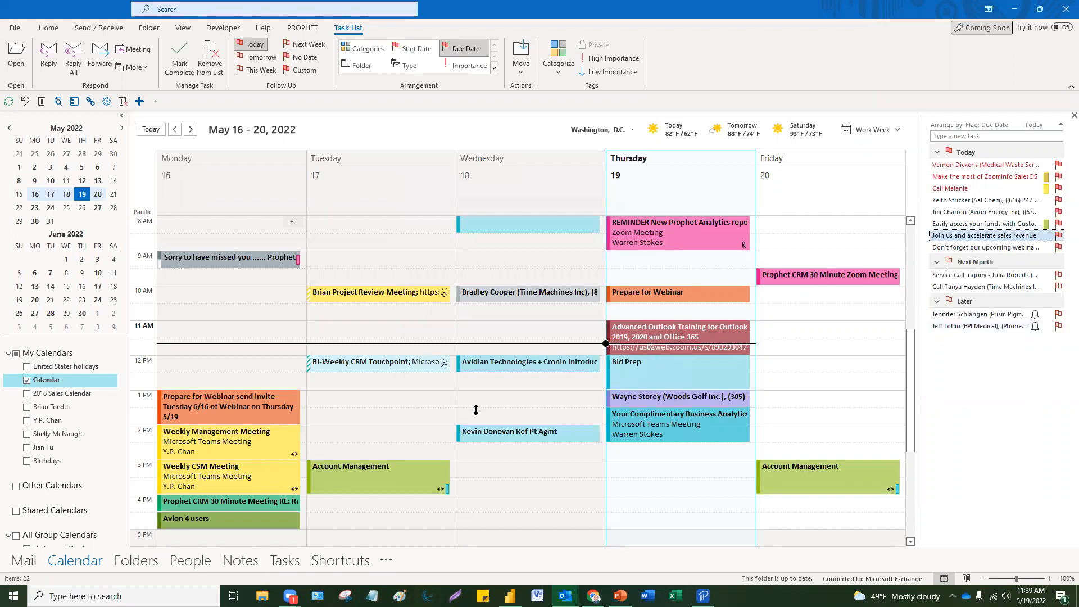
Step: Minimize PowerPoint to reveal the work week, select Wednesday 3:00 PM, then restore the deck
left_click(660, 486)
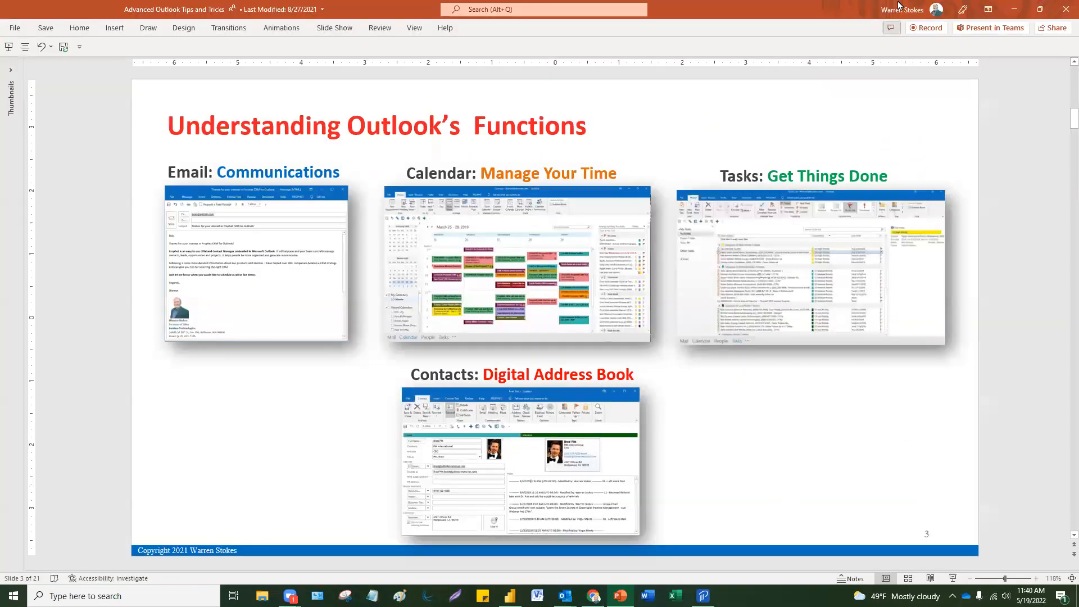
left_click(1009, 10)
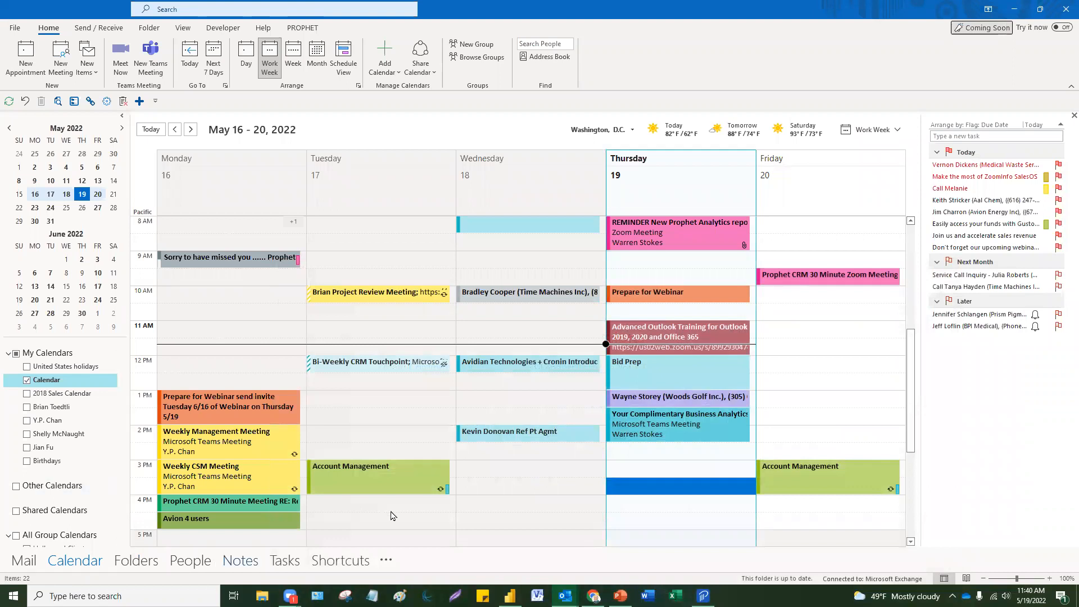
left_click(527, 475)
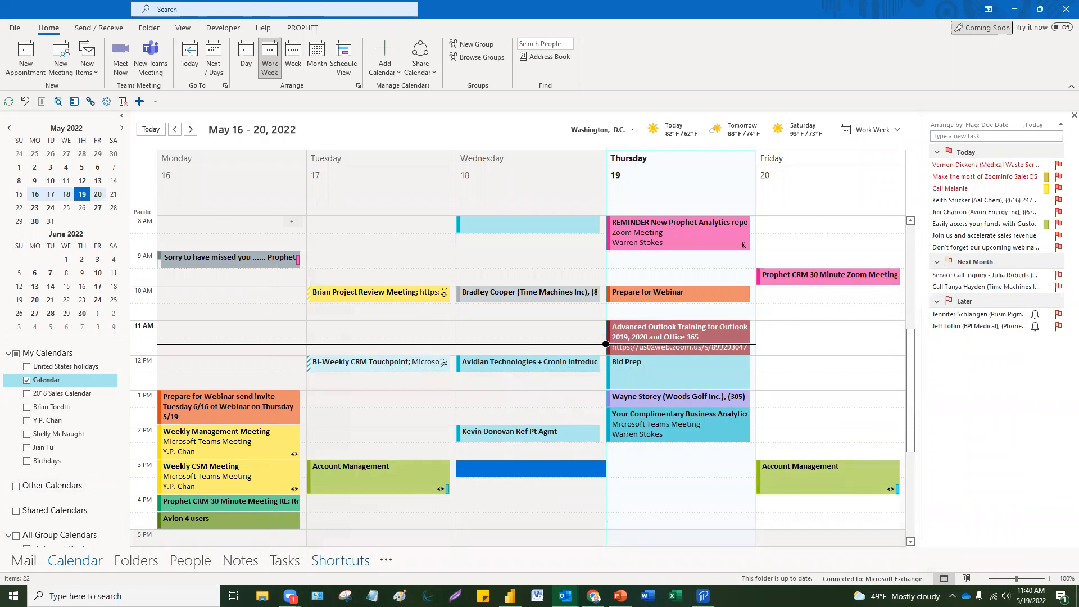
left_click(621, 595)
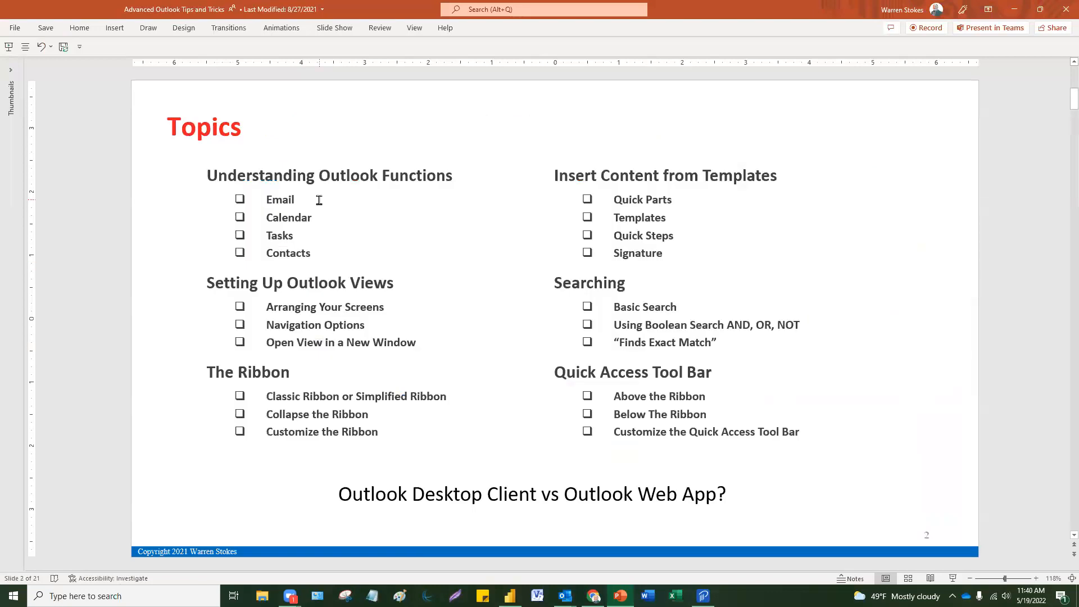
left_click(319, 200)
left_click(307, 243)
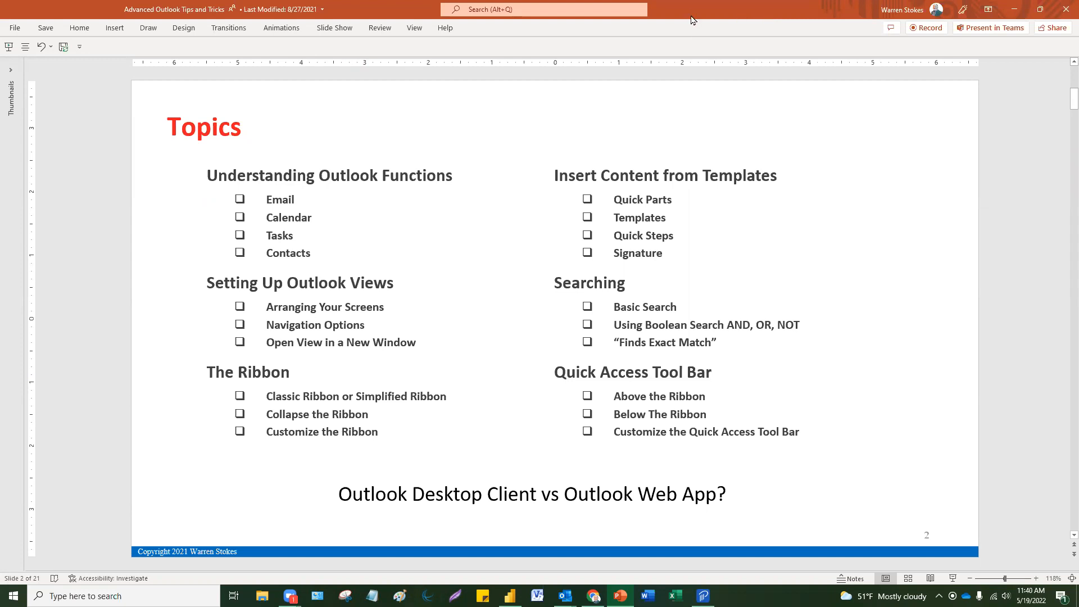
left_click(1013, 9)
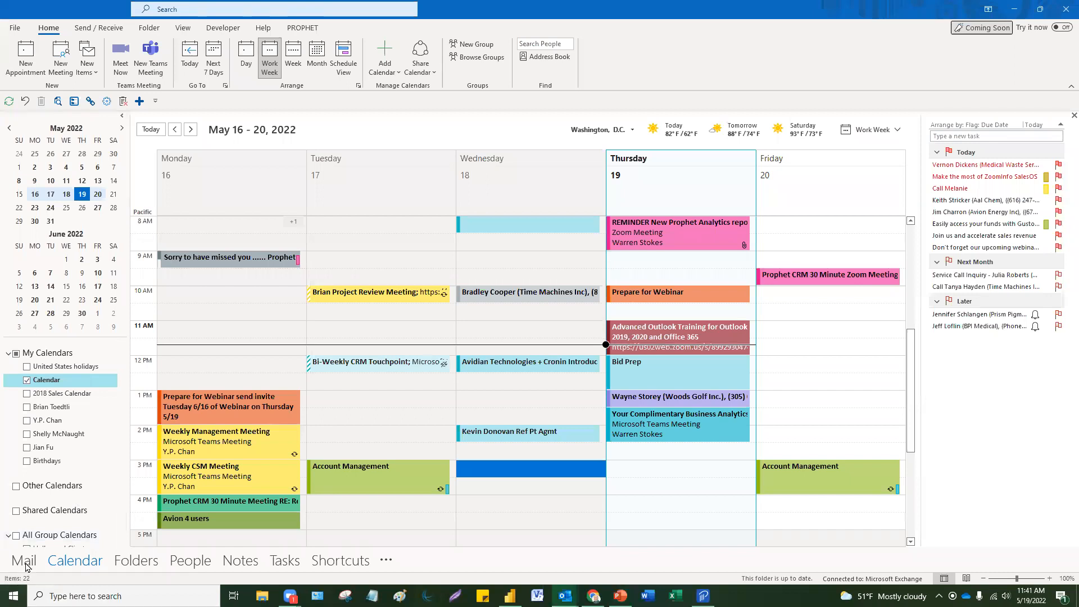
Step: Switch from the calendar to the Inbox and show its Other messages
left_click(24, 561)
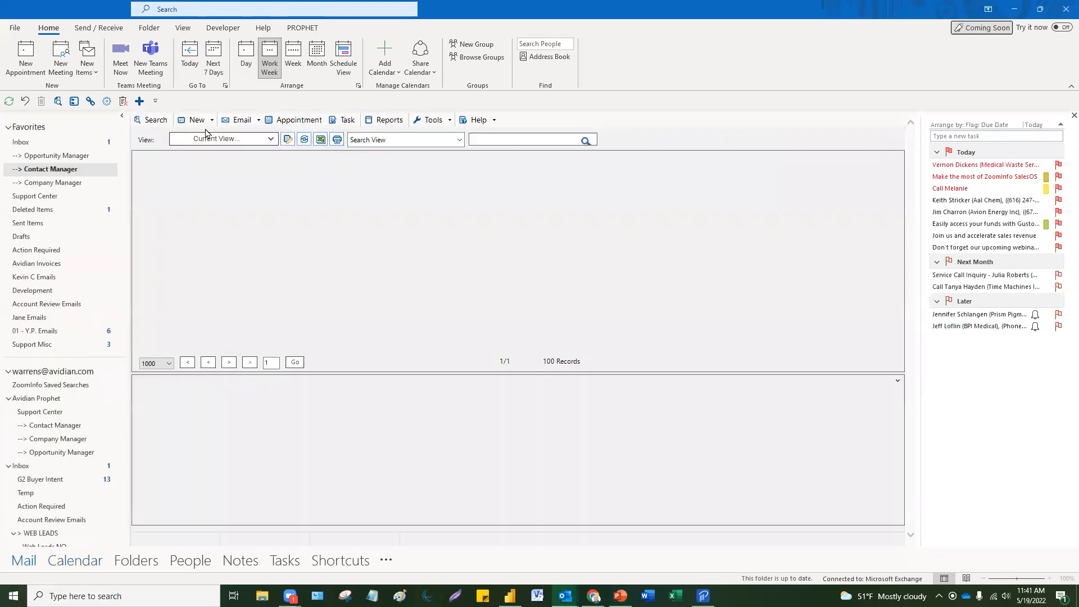
left_click(30, 140)
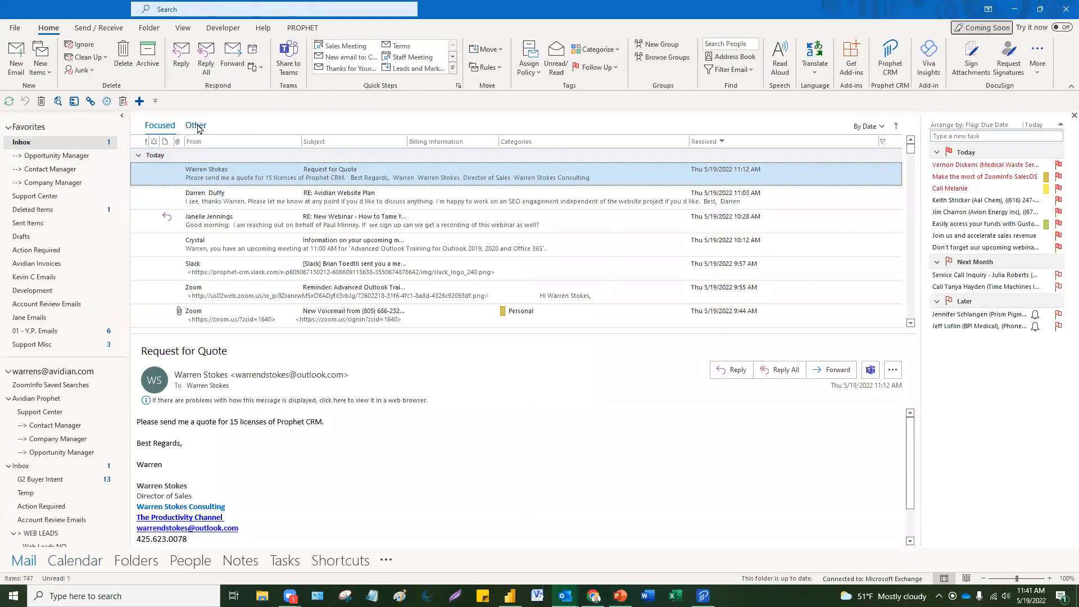
left_click(196, 126)
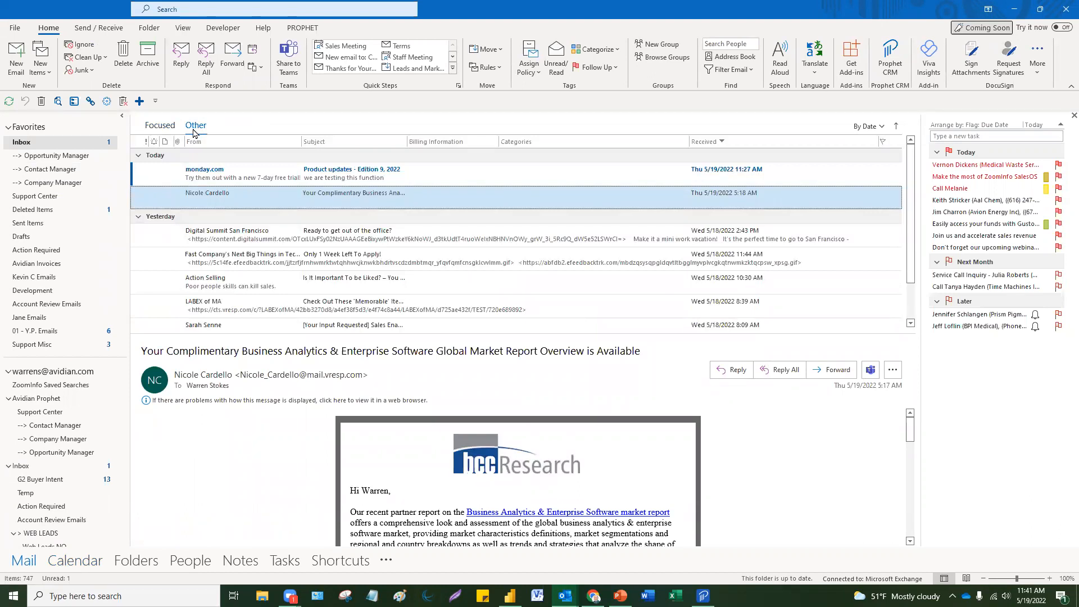
Step: Open the BCC Research market report email, select the signature name, then close it
double_click(424, 198)
scroll(483, 369, "down", 3)
scroll(483, 370, "down", 3)
mouse_move(613, 401)
left_mouse_down()
mouse_move(523, 402)
mouse_move(535, 398)
left_mouse_up()
left_click(523, 402)
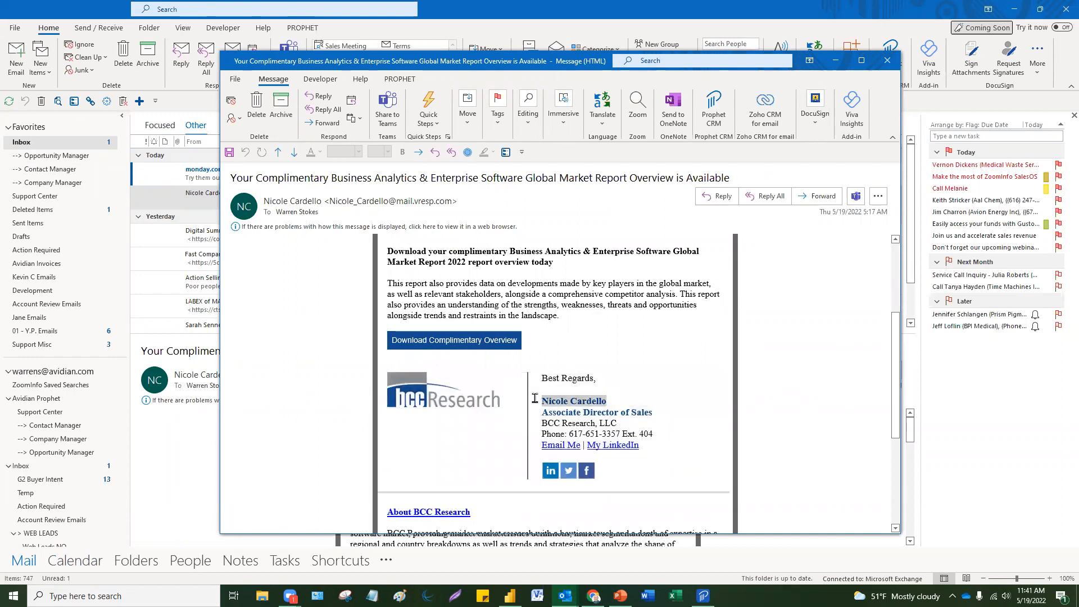
left_click(887, 60)
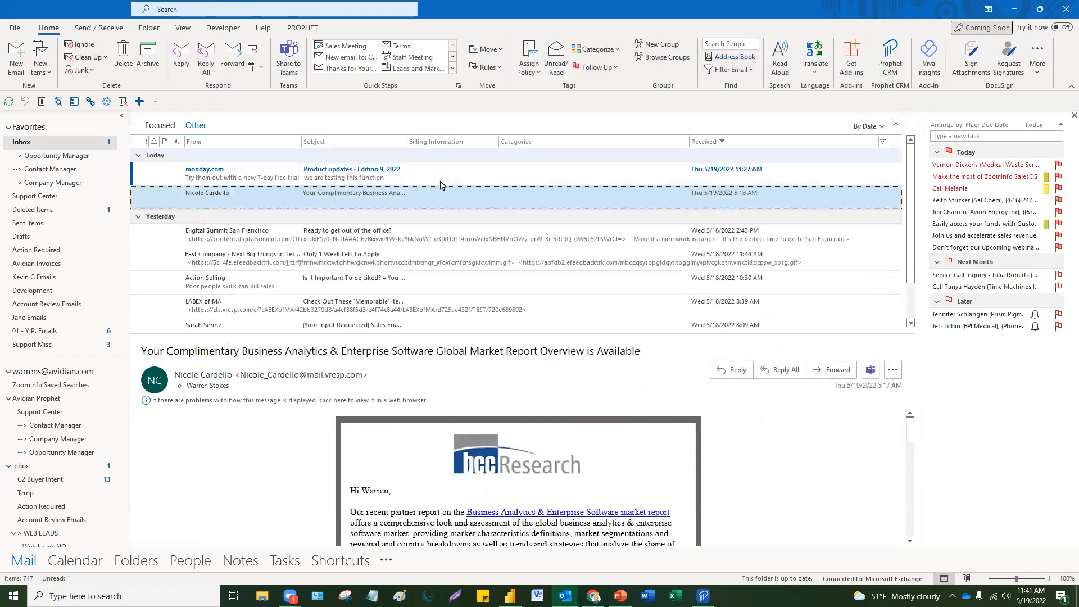
left_click(203, 11)
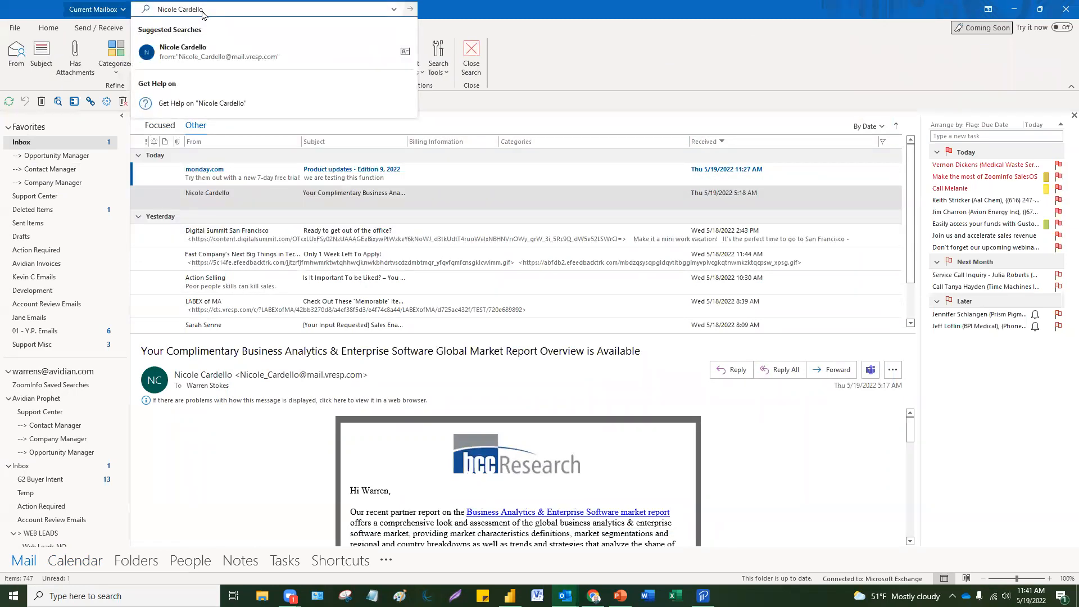
left_click(650, 101)
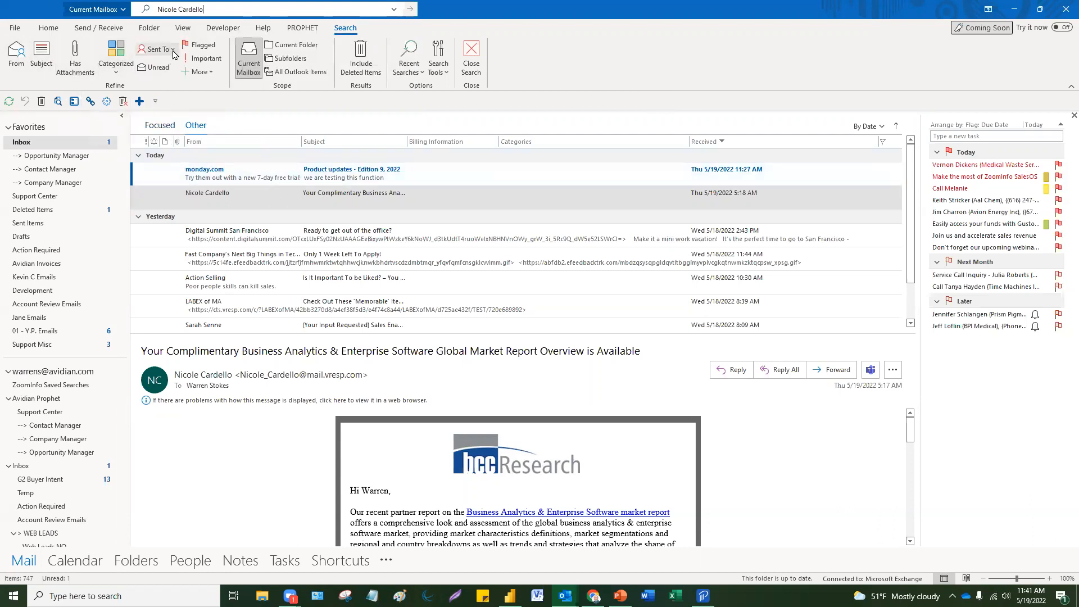
left_click(226, 9)
key("Return")
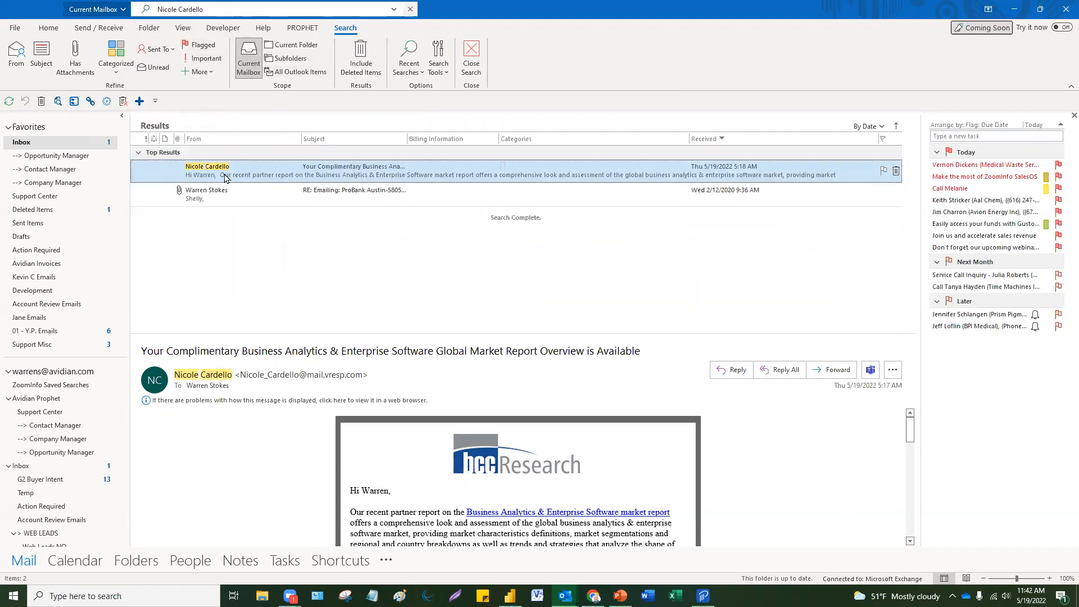
left_click(218, 198)
left_click(218, 179)
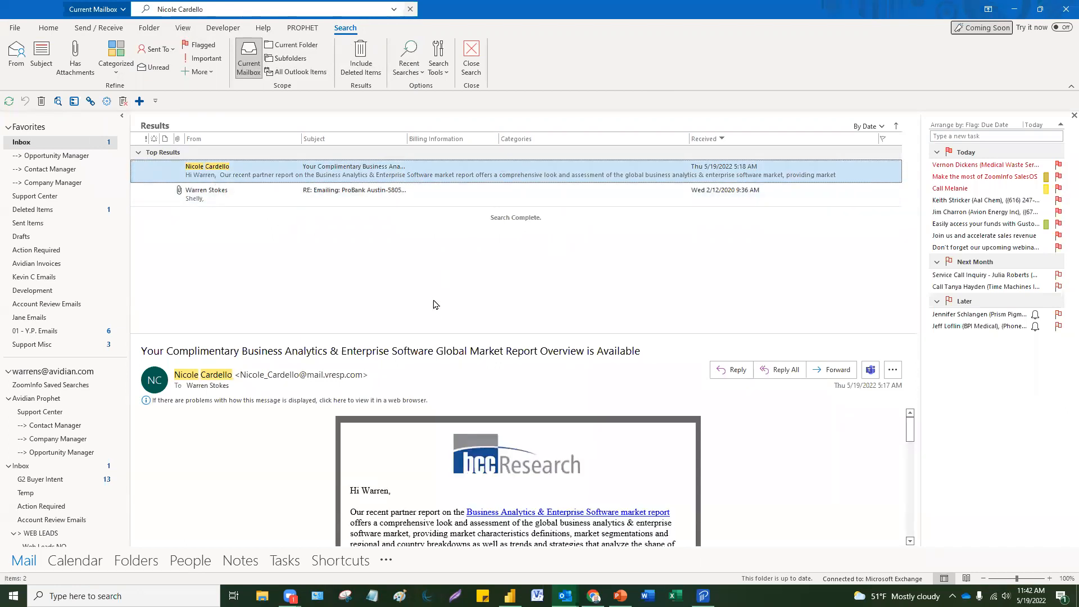
left_click(214, 11)
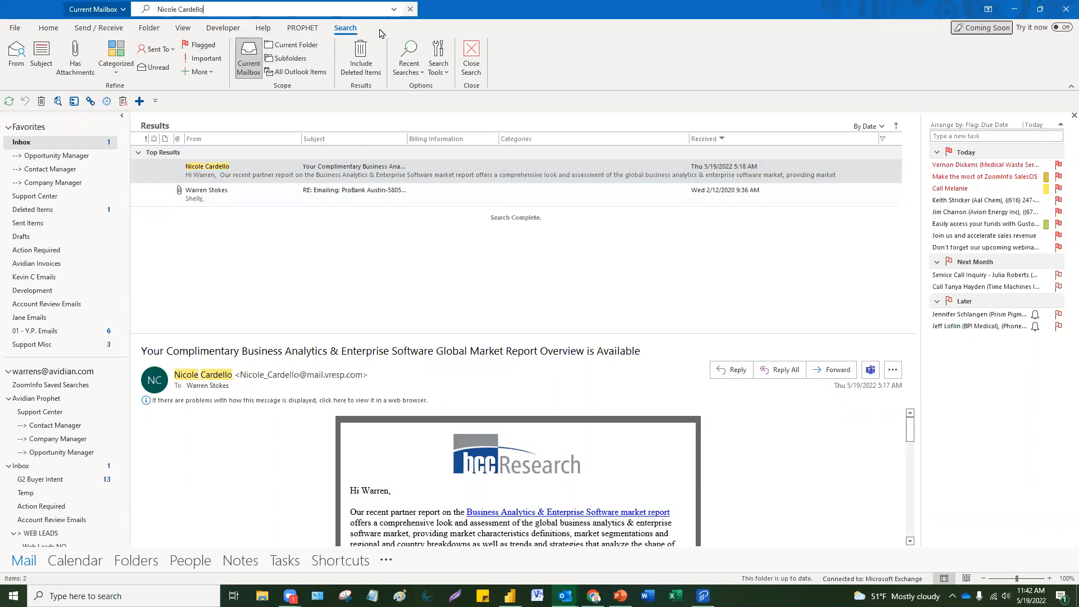
left_click(409, 10)
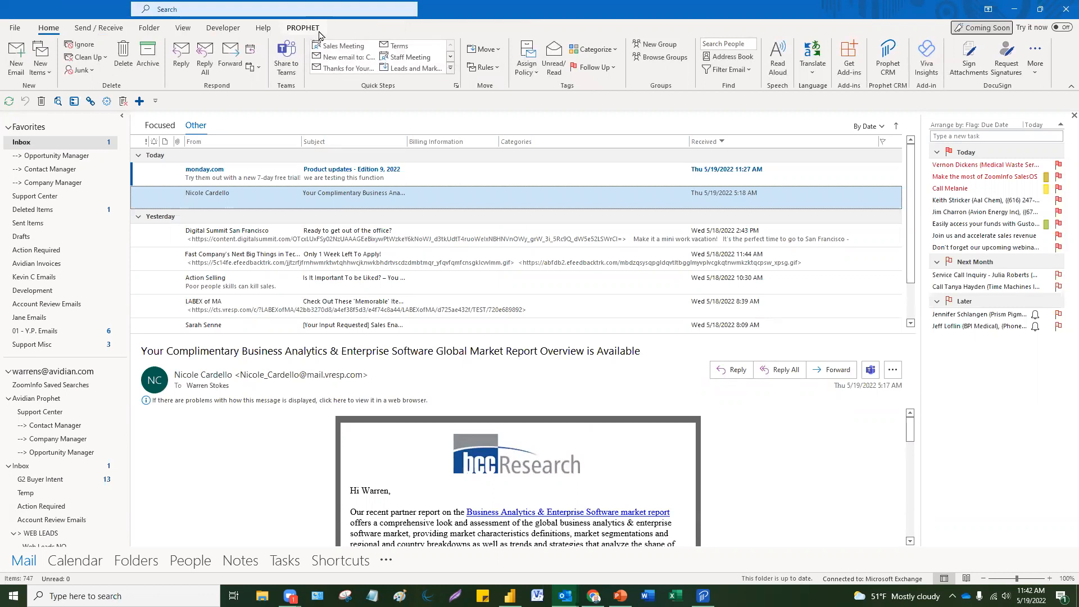
Step: Open the ZoomInfo Saved Searches folder, listing its 165 saved search alert emails
scroll(25, 476, "down", 2)
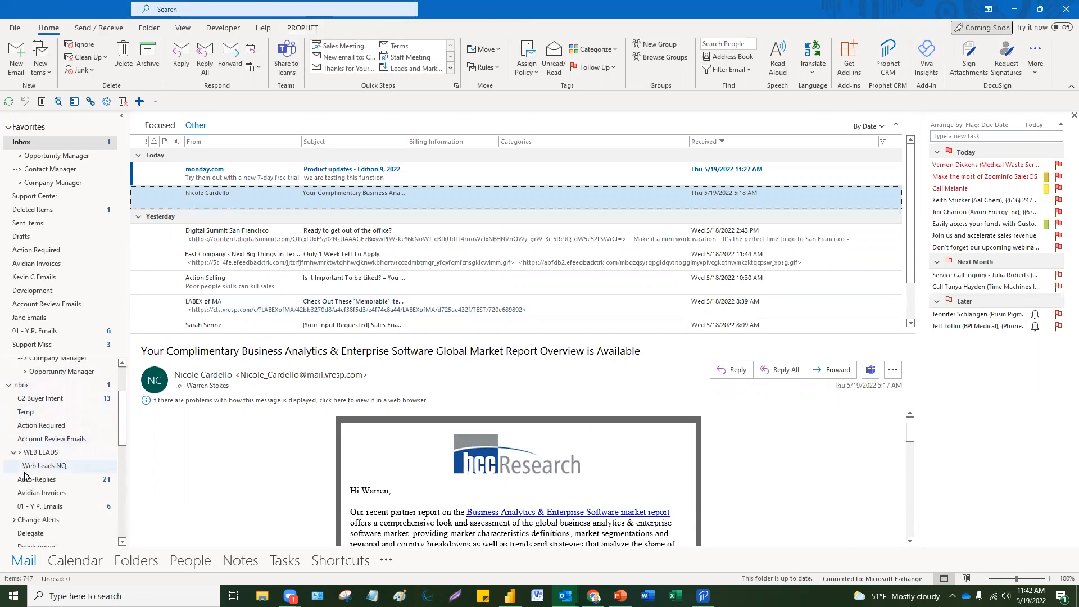
scroll(24, 476, "down", 6)
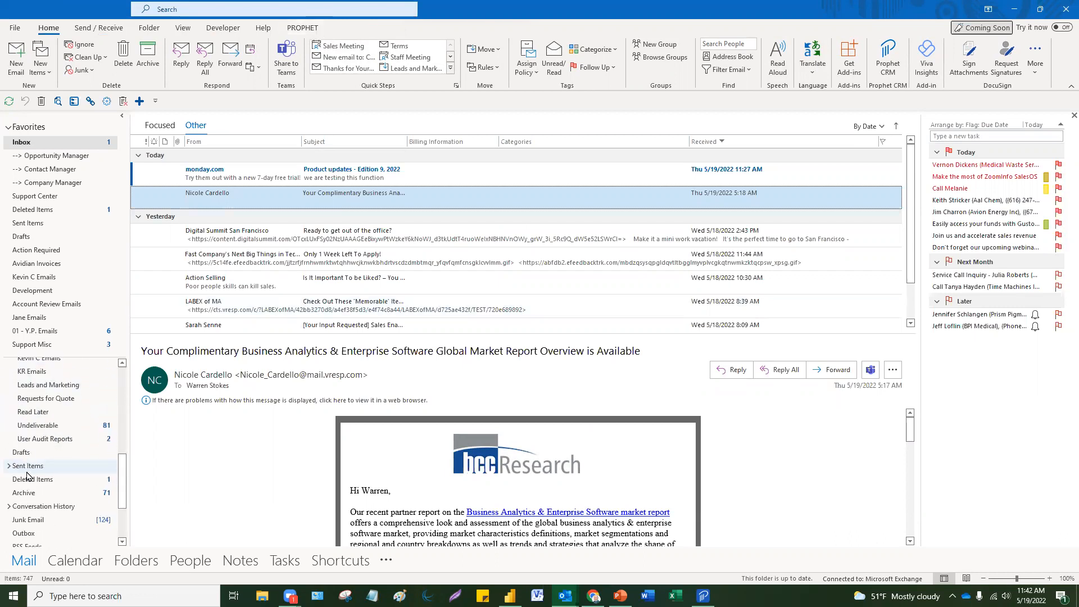
scroll(60, 461, "down", 2)
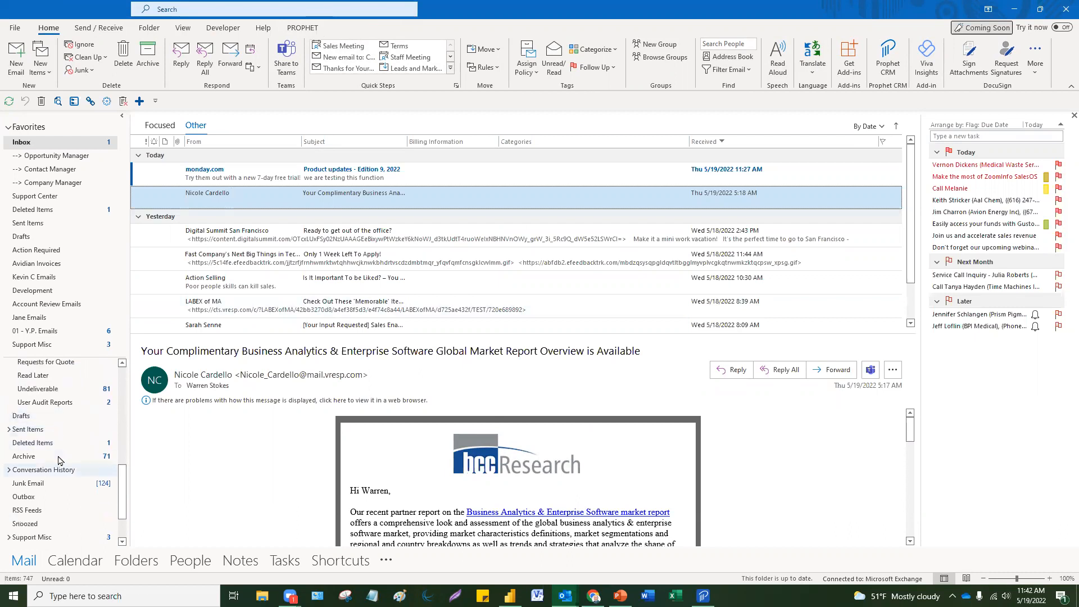
scroll(59, 461, "up", 8)
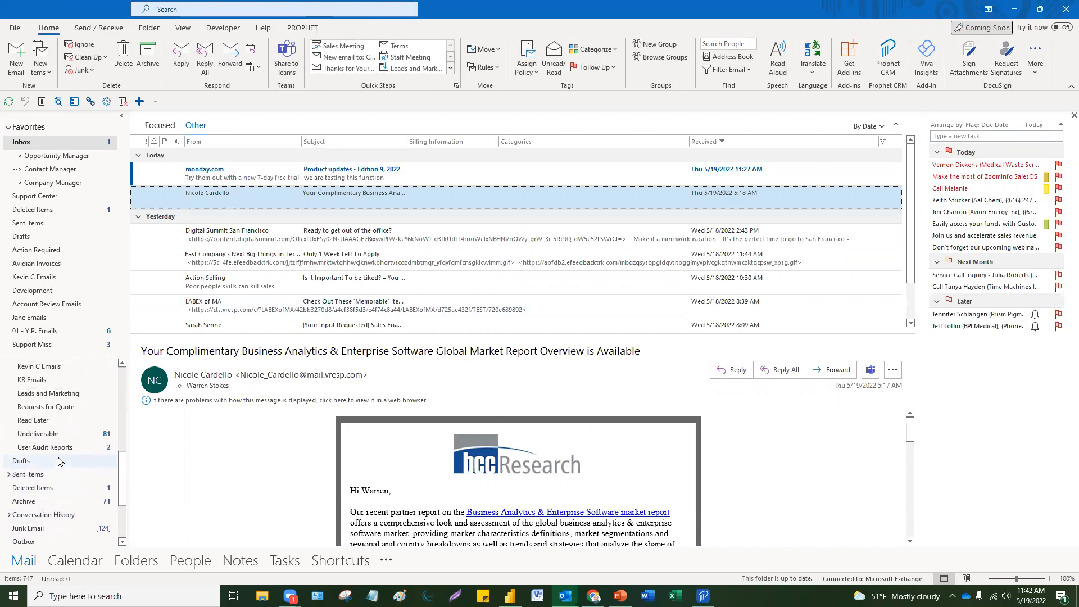
scroll(59, 461, "up", 3)
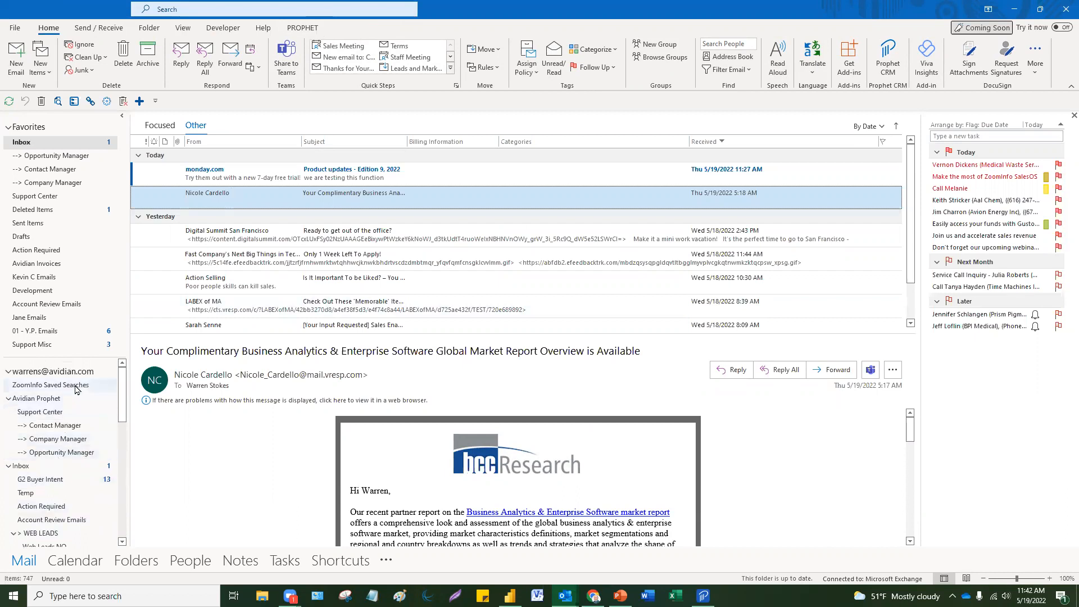
left_click(76, 387)
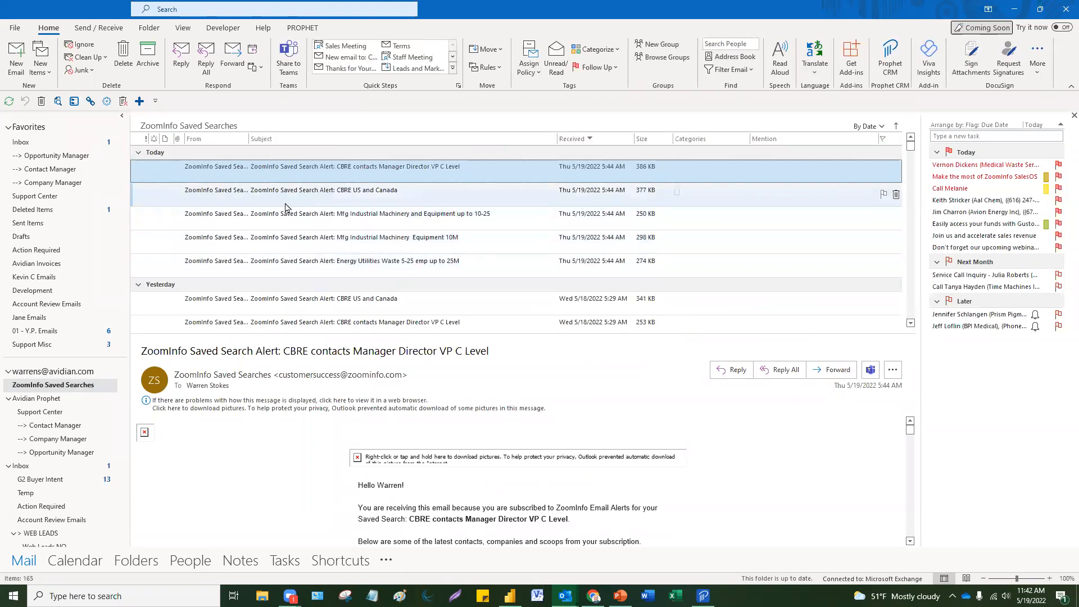
Step: Preview the CBRE alert, then search the current folder for 'zoominfo AND CBRE'
left_click(285, 203)
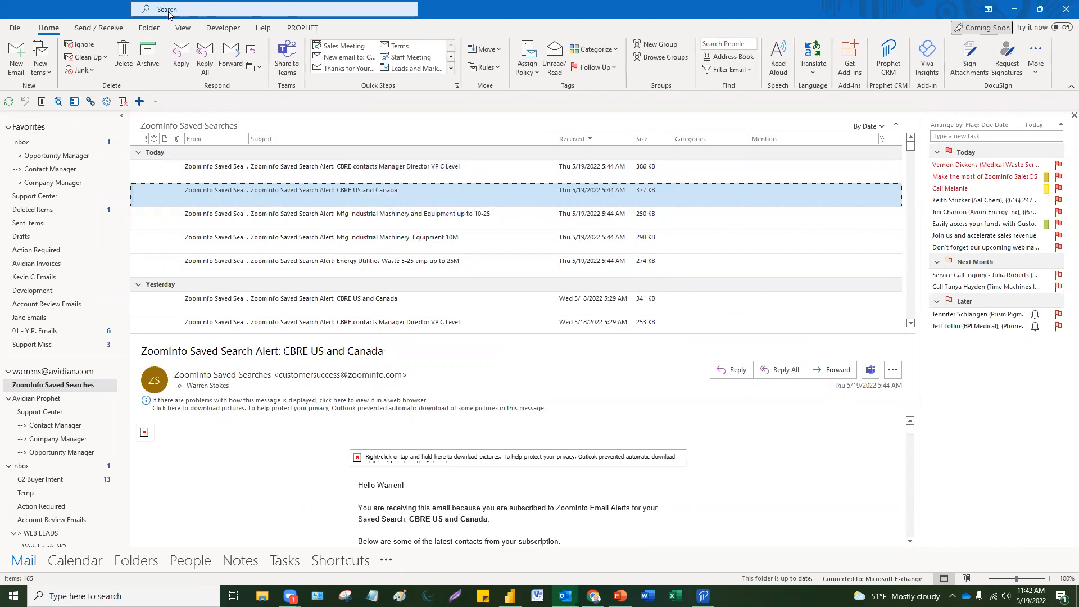
left_click(170, 11)
type("zoom")
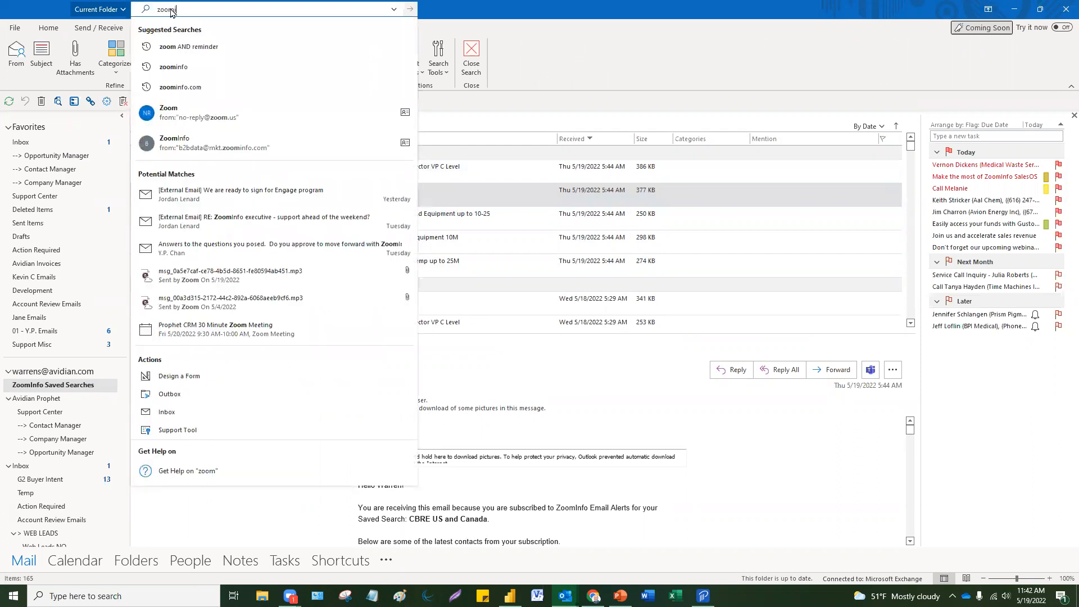
type("info")
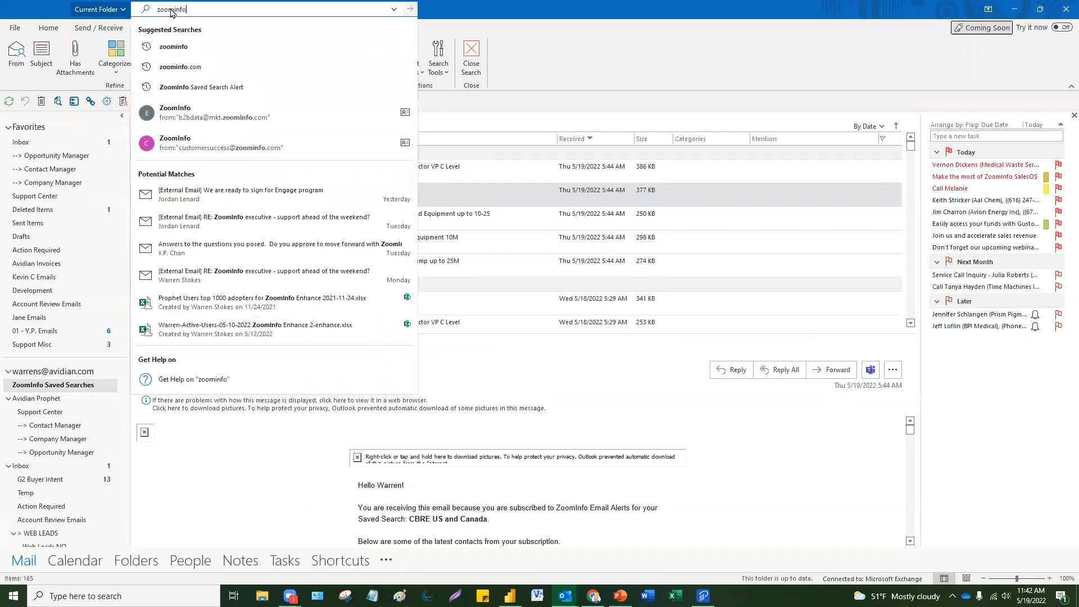
type(" AND")
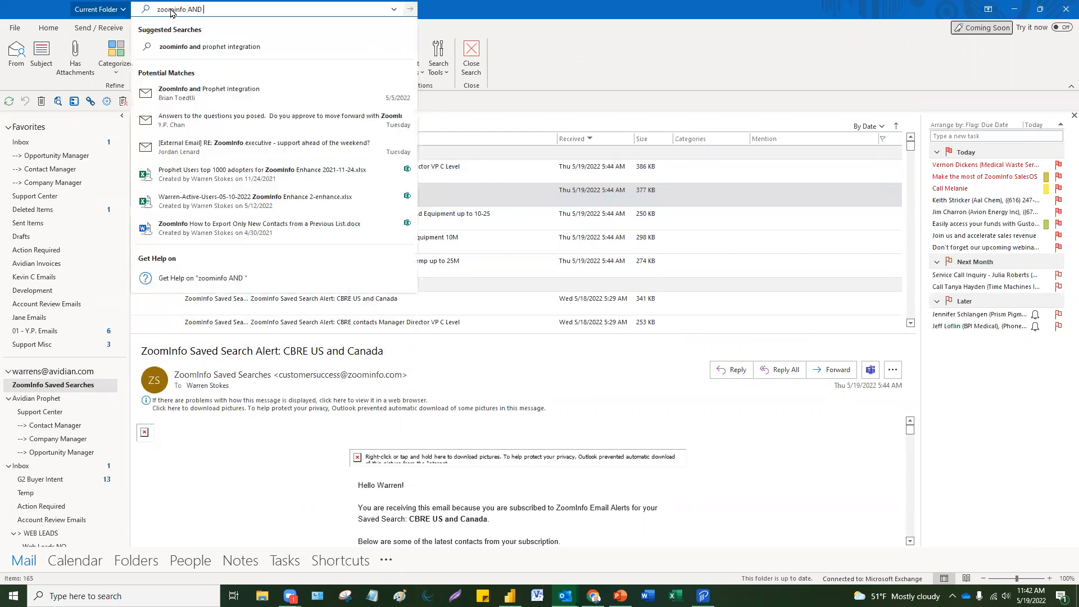
type(" CBR")
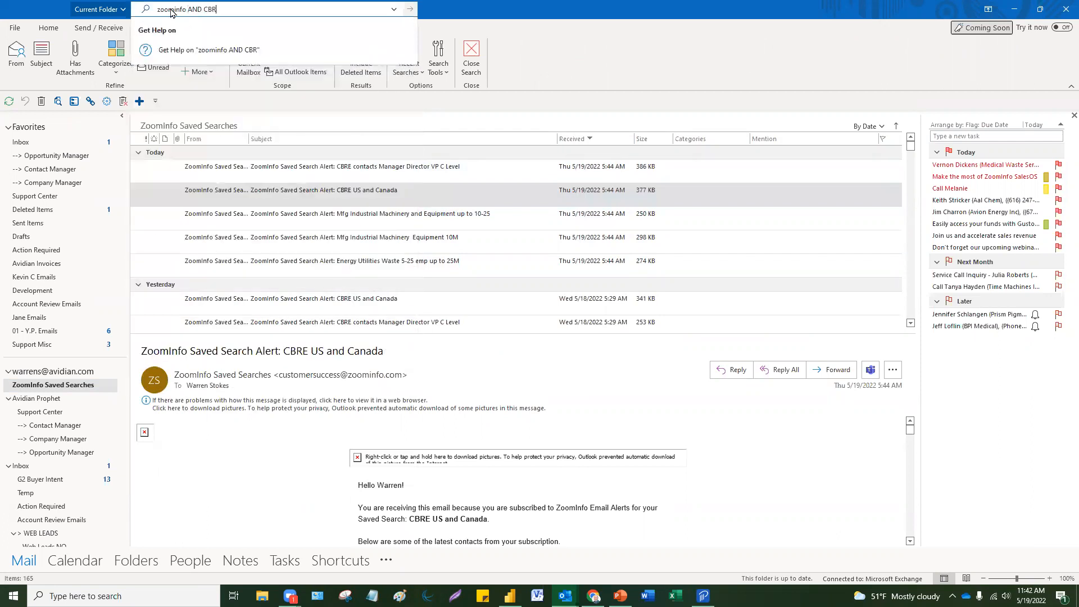
type("E")
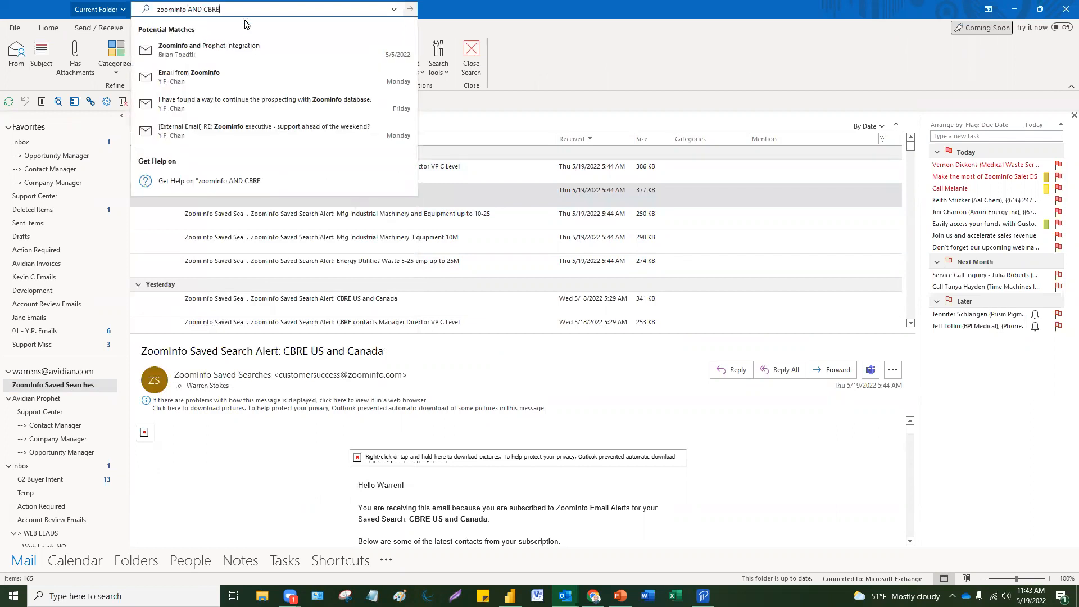
key("Return")
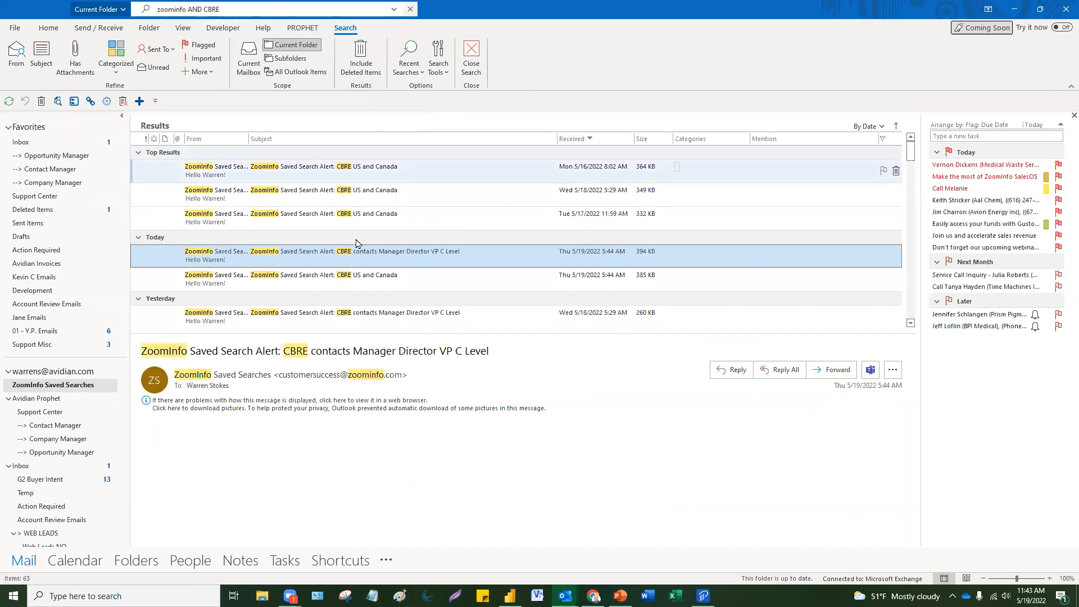
Step: Browse the 63 results and settle on the May 18 CBRE US and Canada alert
left_click(364, 191)
left_click(365, 172)
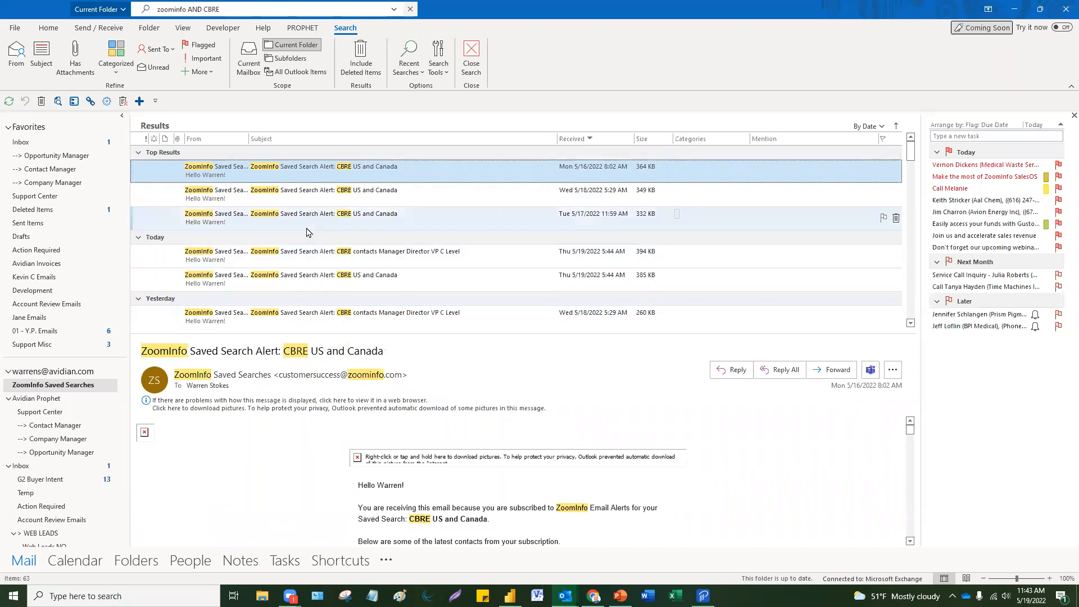
left_click(256, 202)
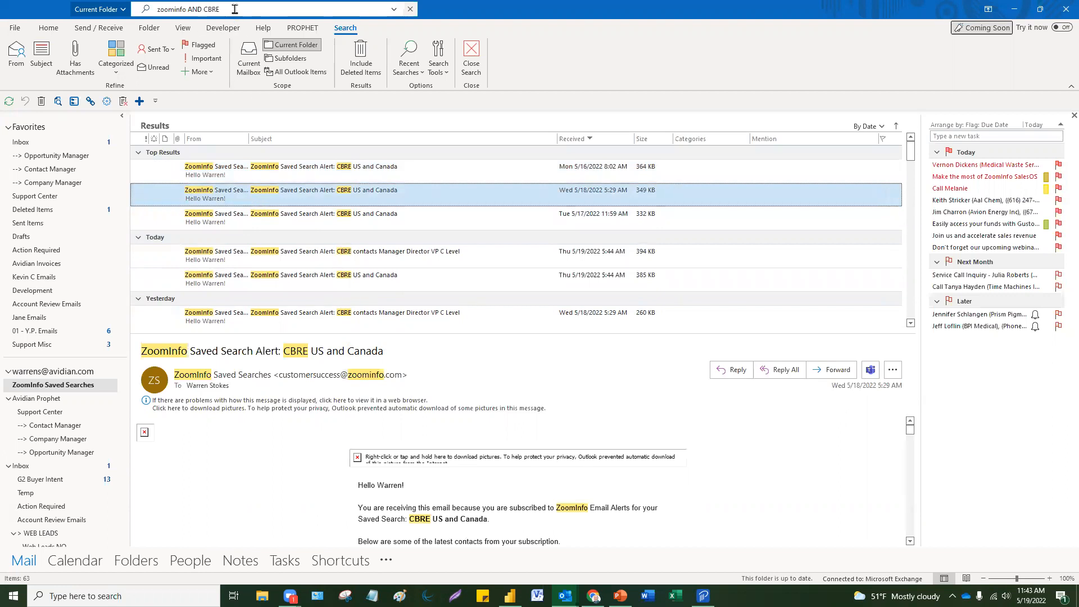
left_click(277, 220)
left_click(276, 202)
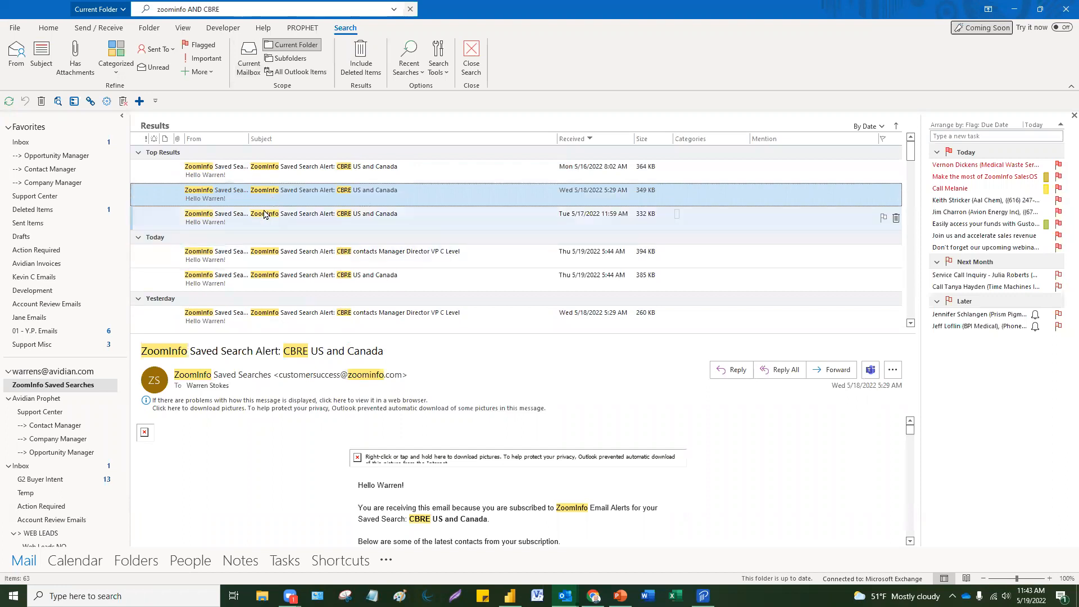
Step: Search the calendar for 'weekly', then clear the search and dismiss the meeting preview
left_click(76, 561)
mouse_move(363, 295)
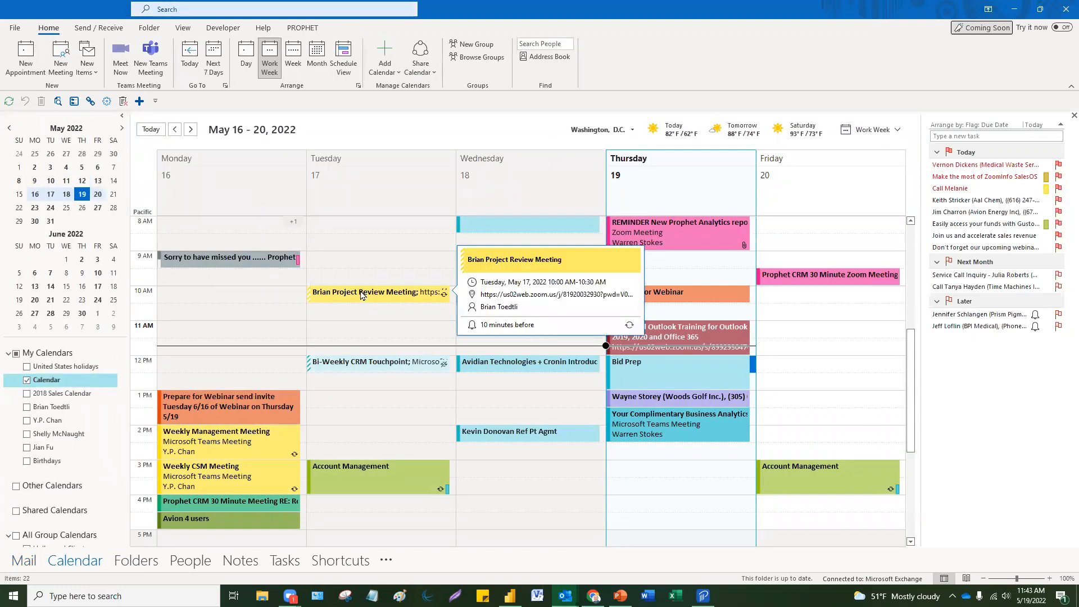
left_click(187, 10)
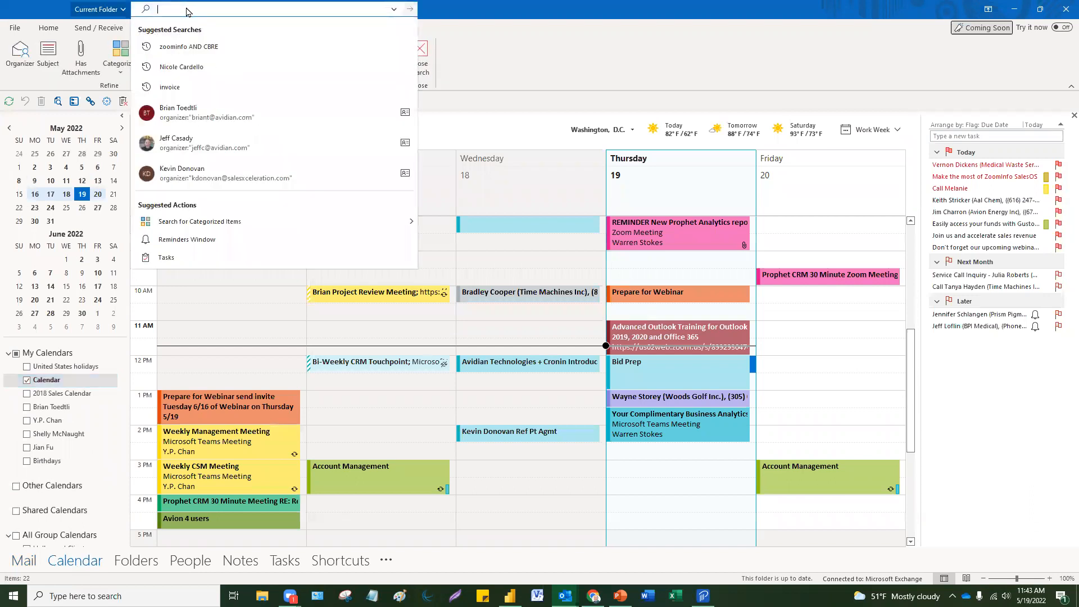
type("weekly")
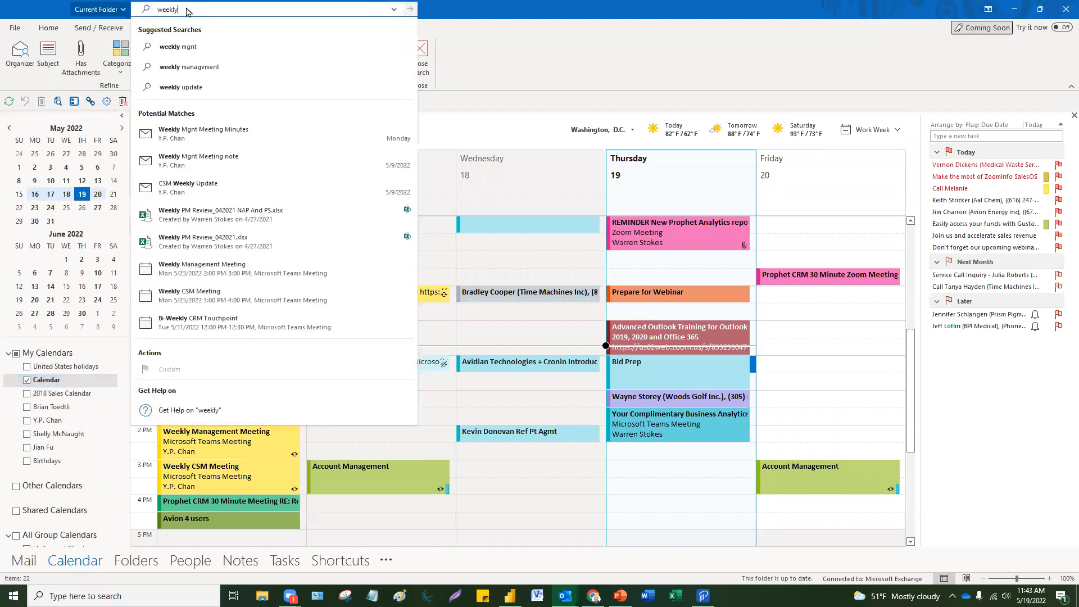
key("Return")
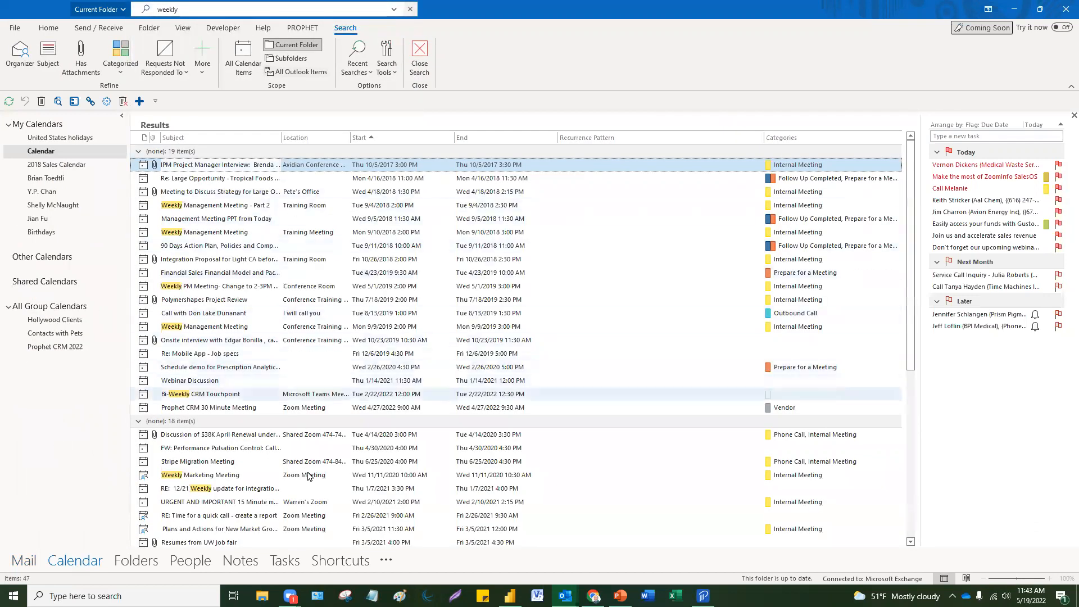
left_click(410, 9)
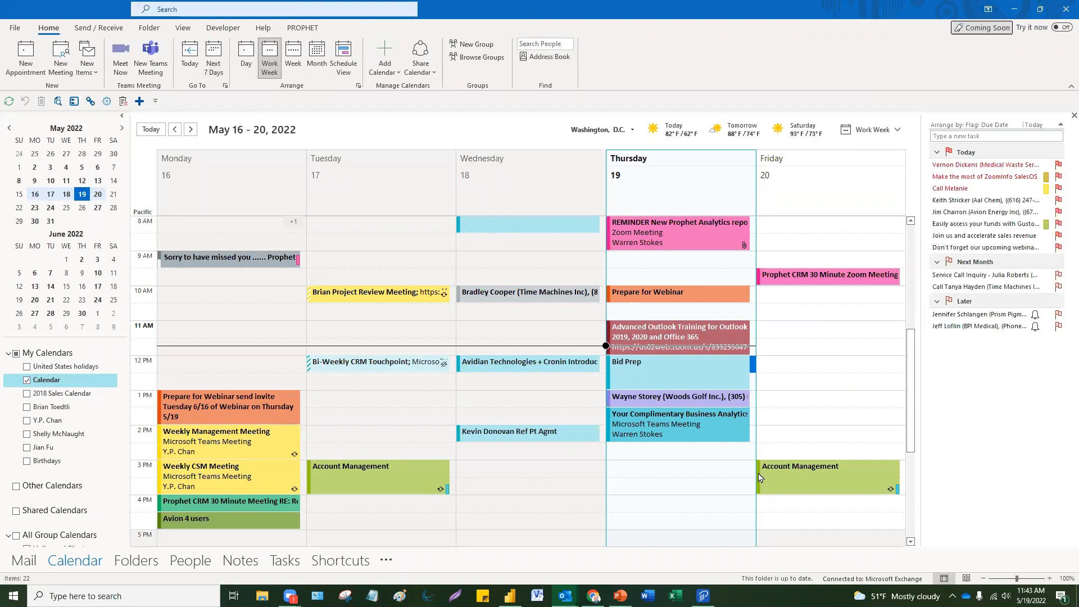
left_click(712, 484)
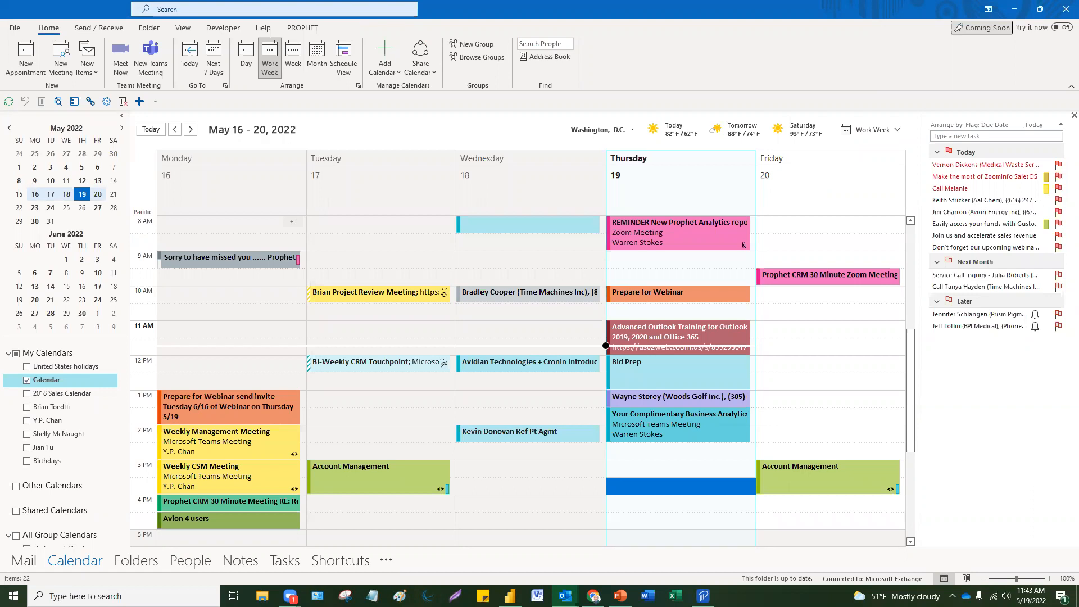
Step: Go through Mail to People, showing the Madagascar folder's 5 contacts
left_click(23, 562)
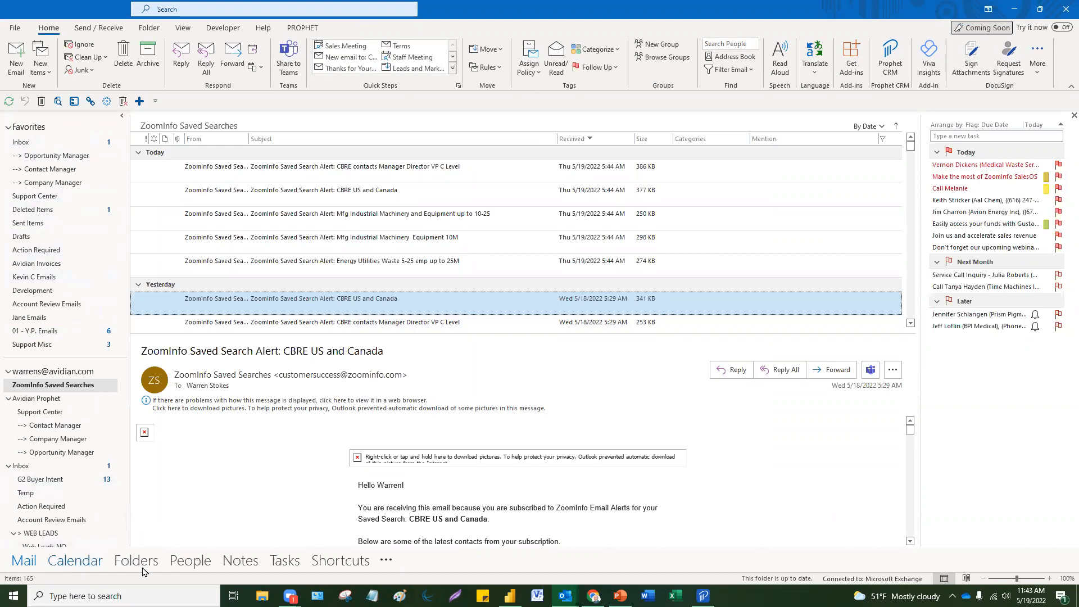
left_click(191, 561)
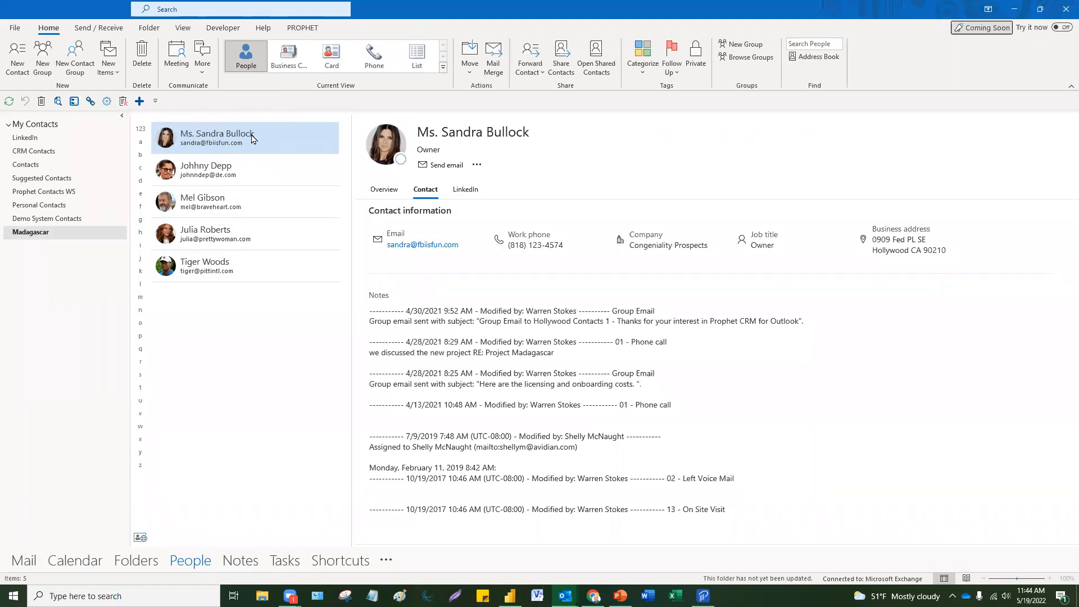
Step: Open Suggested Contacts, view one contact's details and close it without saving
left_click(47, 180)
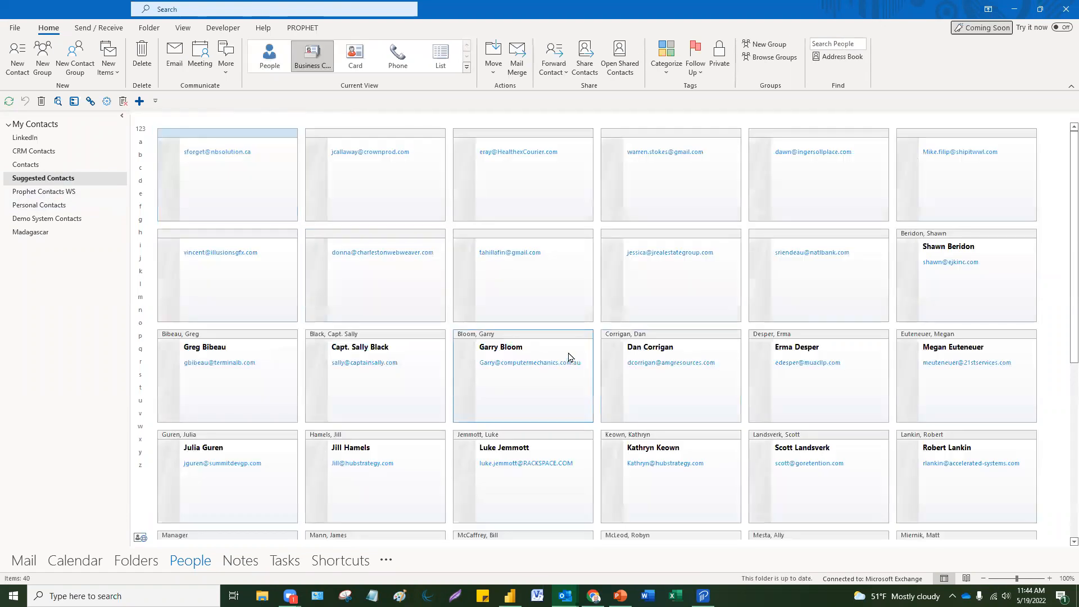
scroll(567, 362, "down", 3)
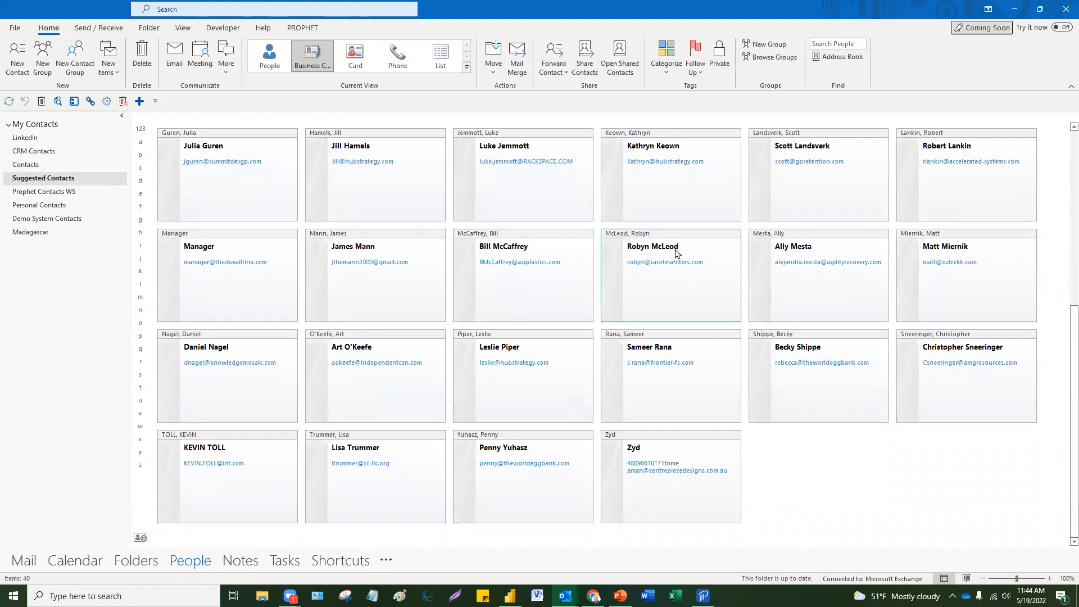
scroll(660, 368, "up", 3)
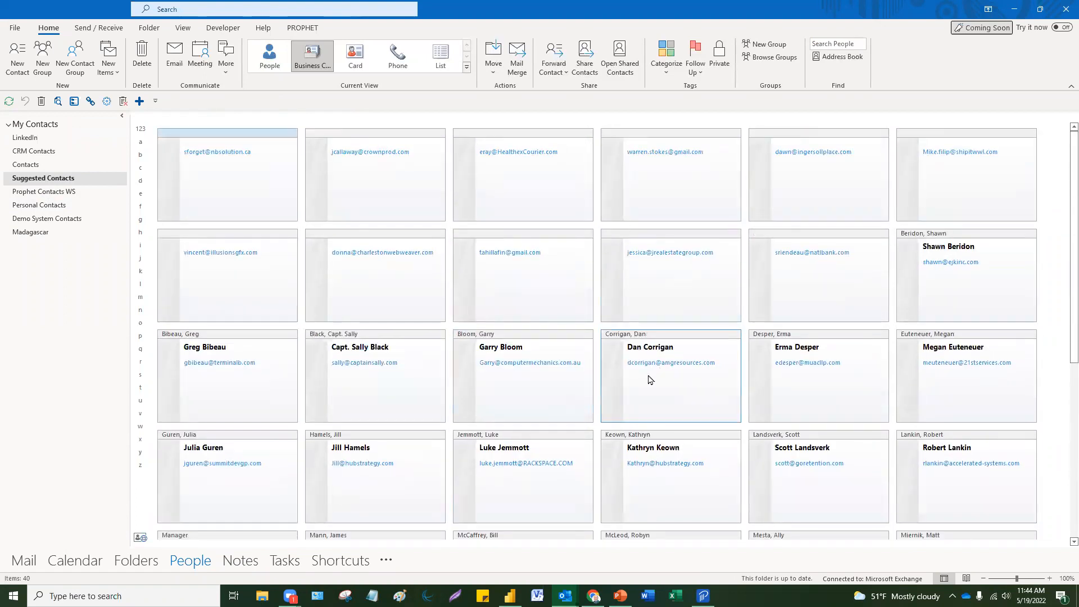
scroll(638, 389, "down", 1)
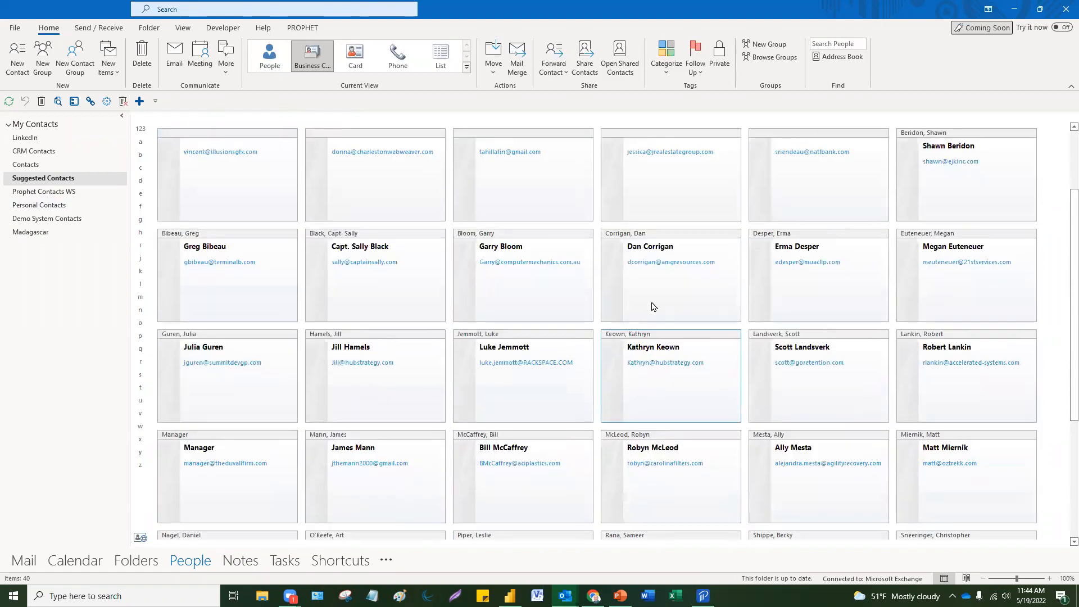
double_click(655, 239)
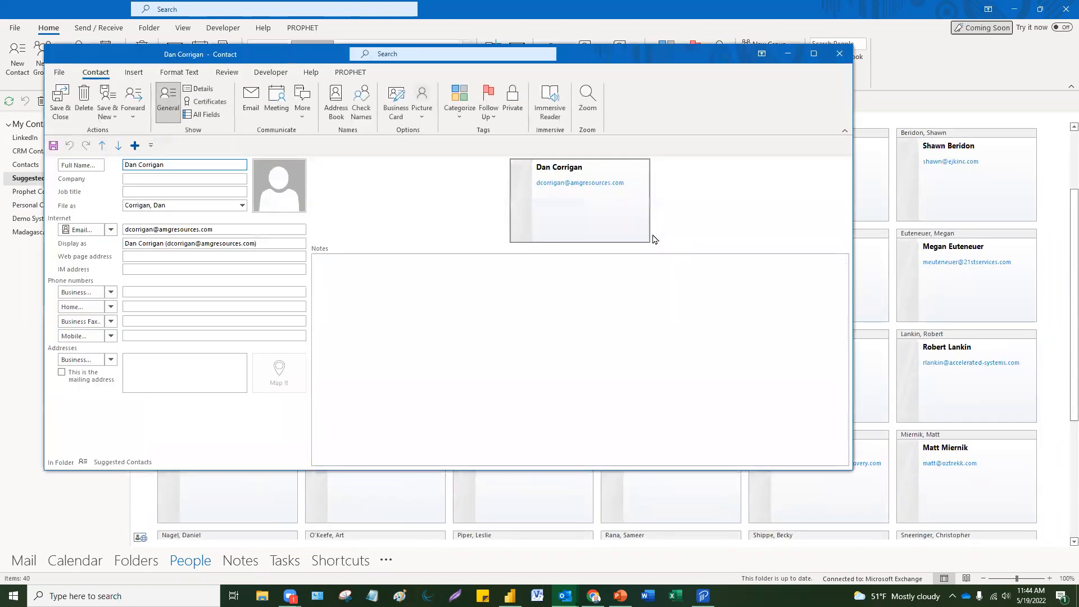
left_click(839, 53)
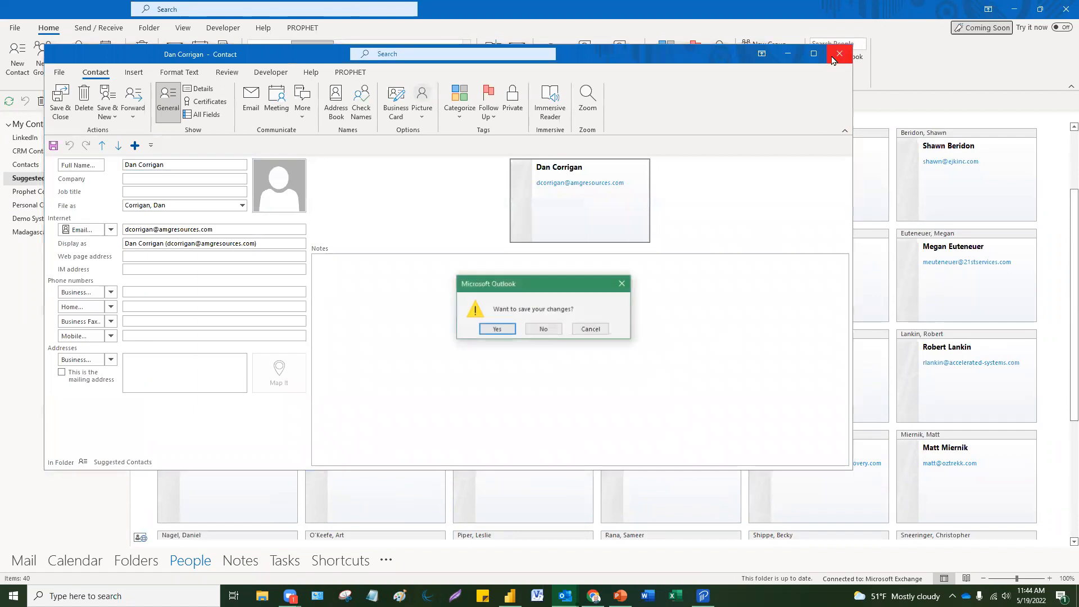
left_click(543, 329)
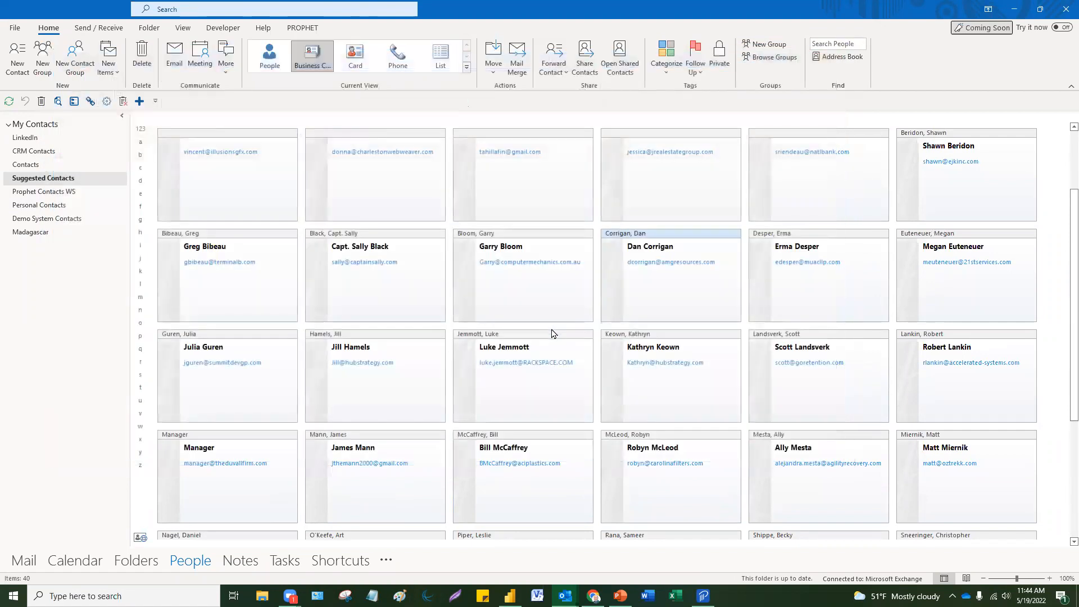
Step: Browse the 40 Suggested Contacts and switch them to the compact Card view
scroll(552, 336, "down", 2)
scroll(553, 337, "down", 1)
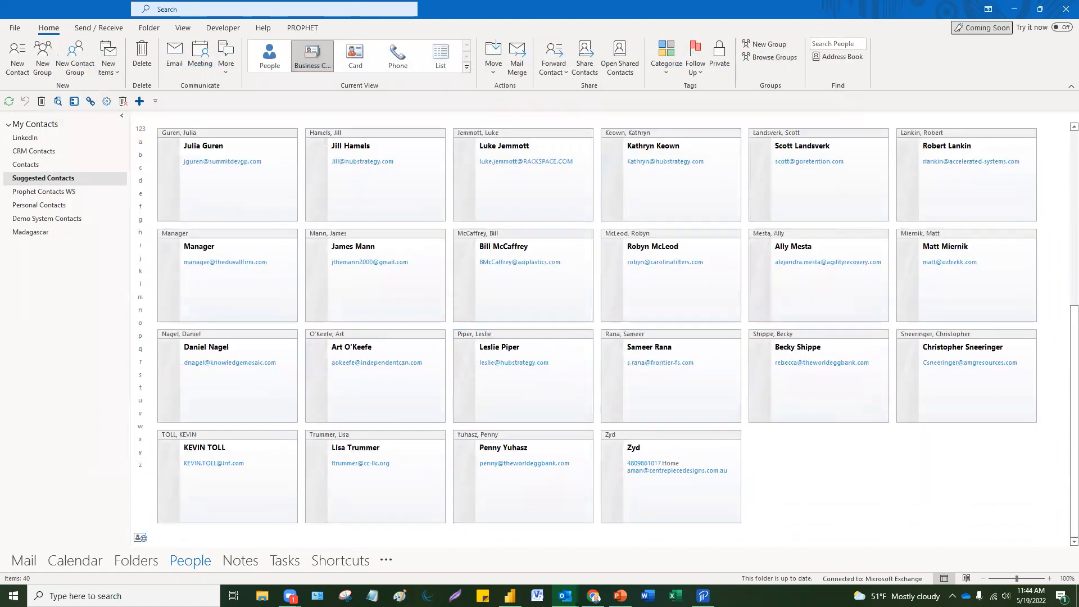
scroll(612, 248, "up", 3)
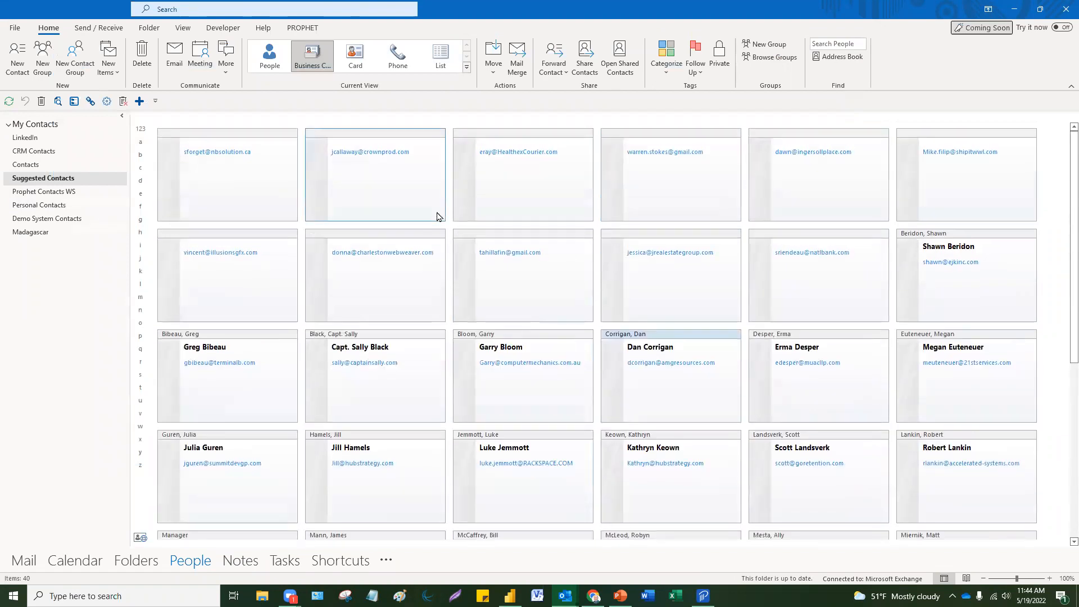
left_click(61, 179)
scroll(562, 281, "down", 1)
scroll(555, 289, "down", 2)
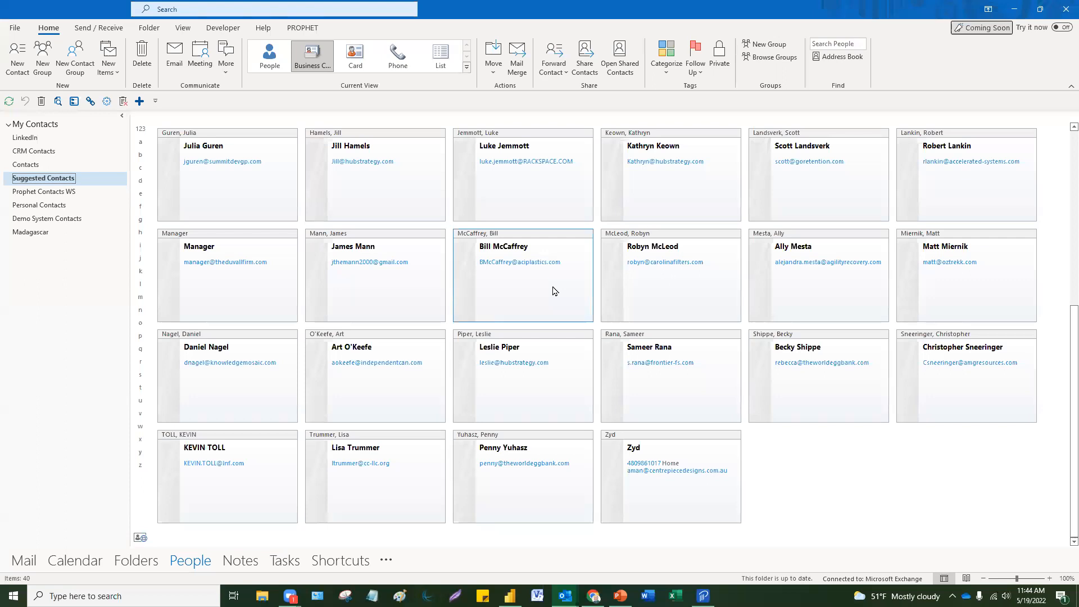
scroll(555, 290, "up", 3)
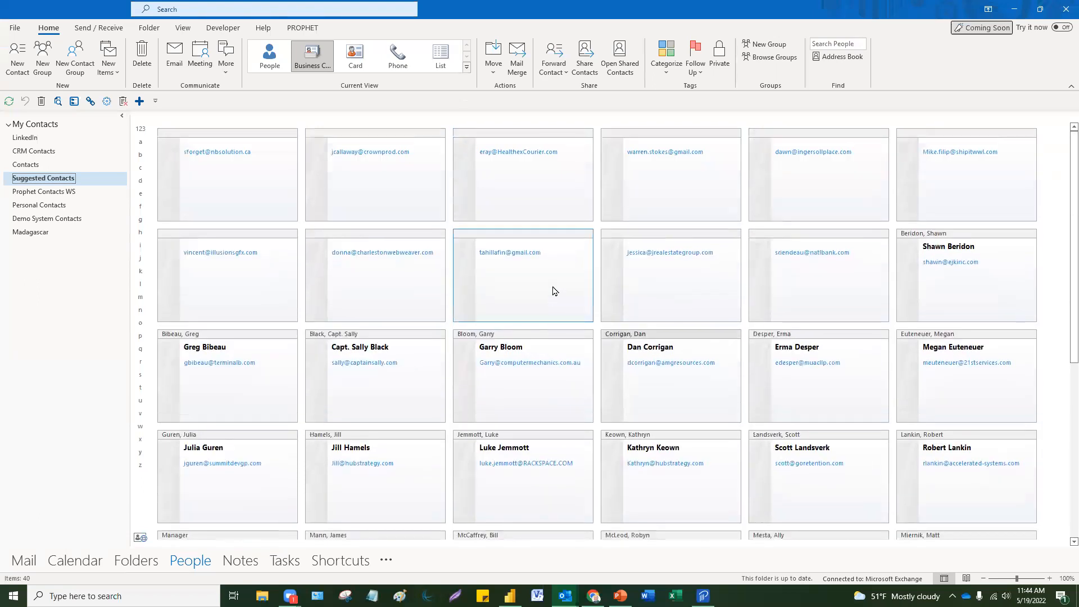
left_click(354, 63)
Step: Maximize the Advanced Outlook Tips and Tricks deck in PowerPoint on the Topics slide
left_click(621, 596)
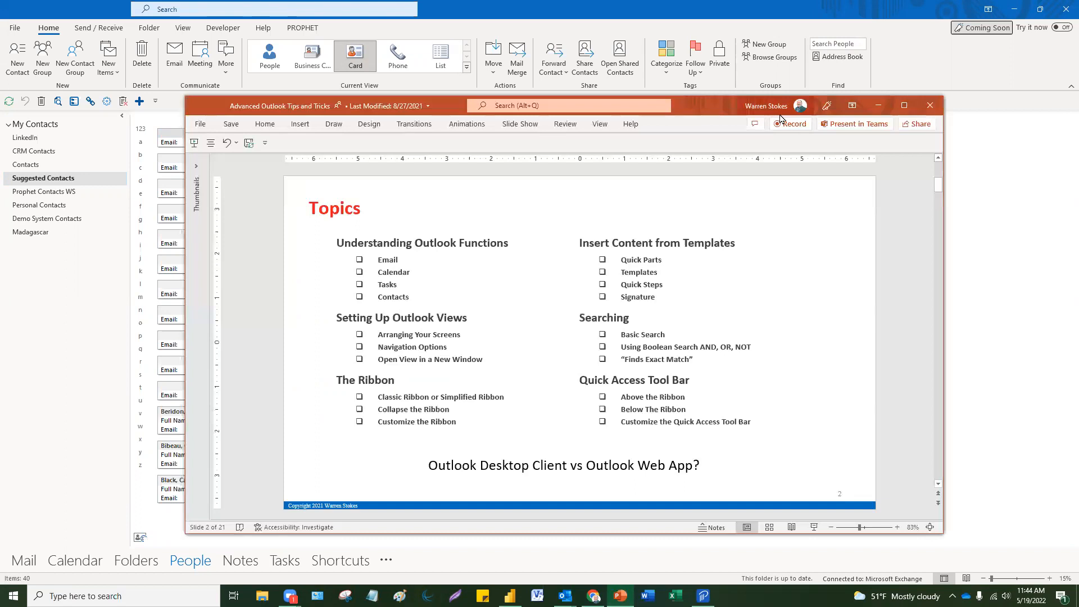
left_click(904, 108)
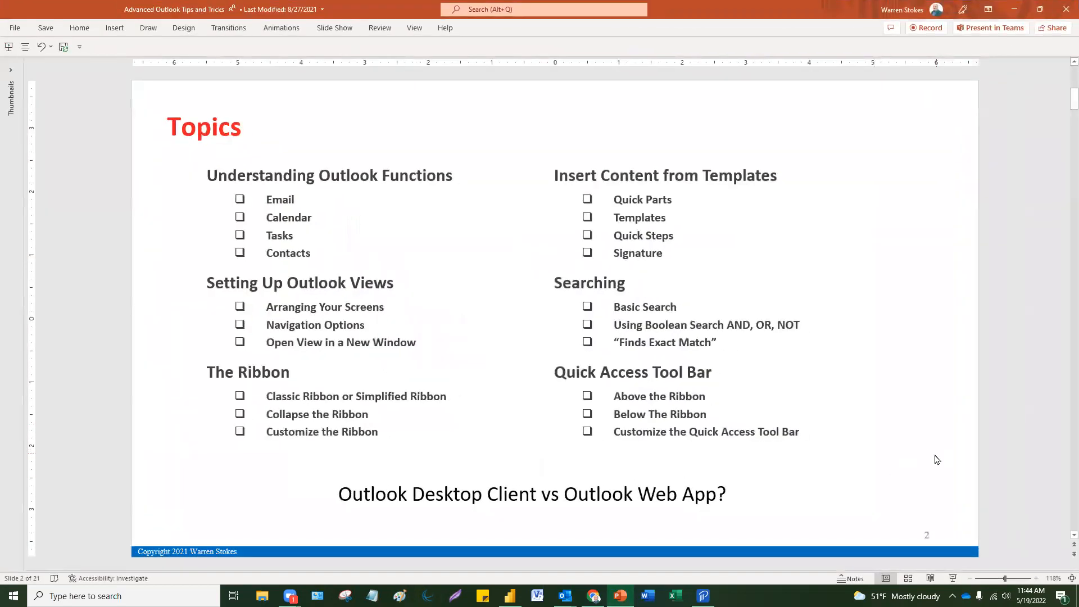